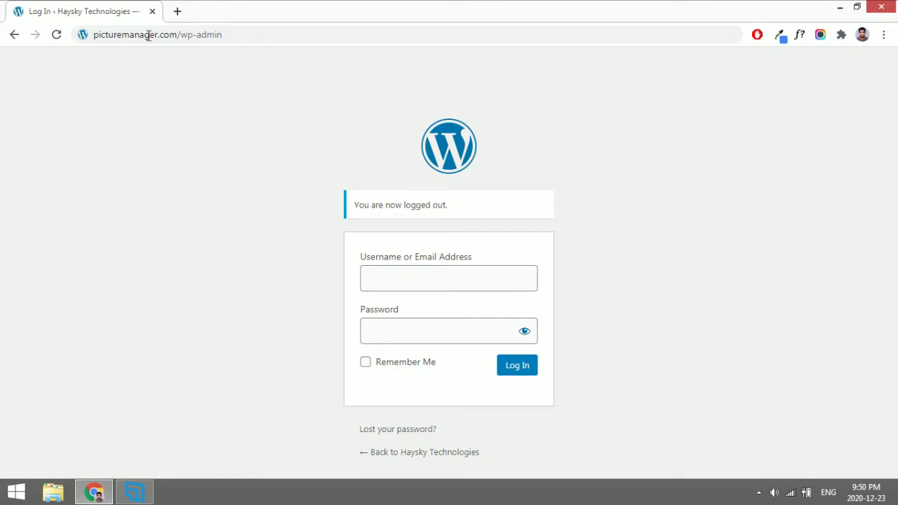
# Select the site's domain and /wp-admin path in the browser address bar.
pyautogui.moveTo(93, 36); pyautogui.dragTo(177, 40)
pyautogui.click(179, 36)
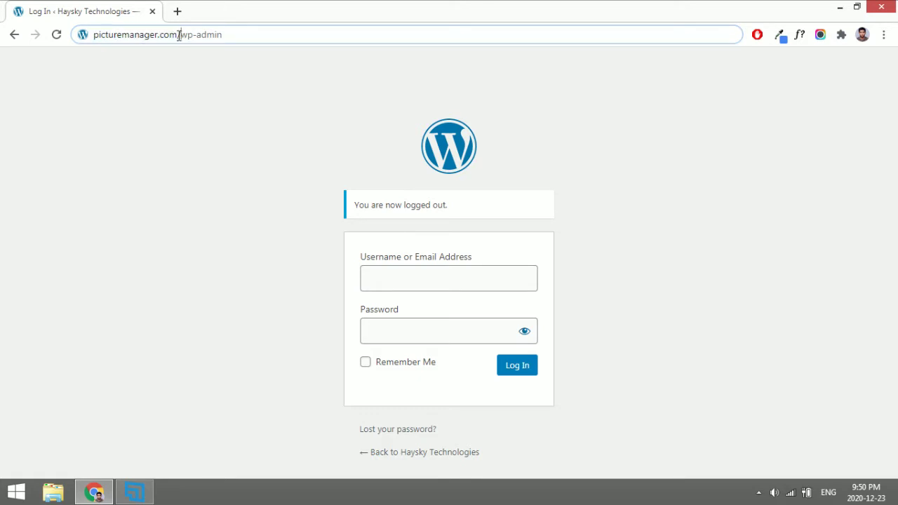
pyautogui.moveTo(178, 36)
pyautogui.mouseDown()
pyautogui.moveTo(96, 39)
pyautogui.moveTo(177, 41)
pyautogui.mouseUp()
pyautogui.click(95, 38)
pyautogui.click(177, 37)
pyautogui.moveTo(180, 35); pyautogui.dragTo(229, 35)
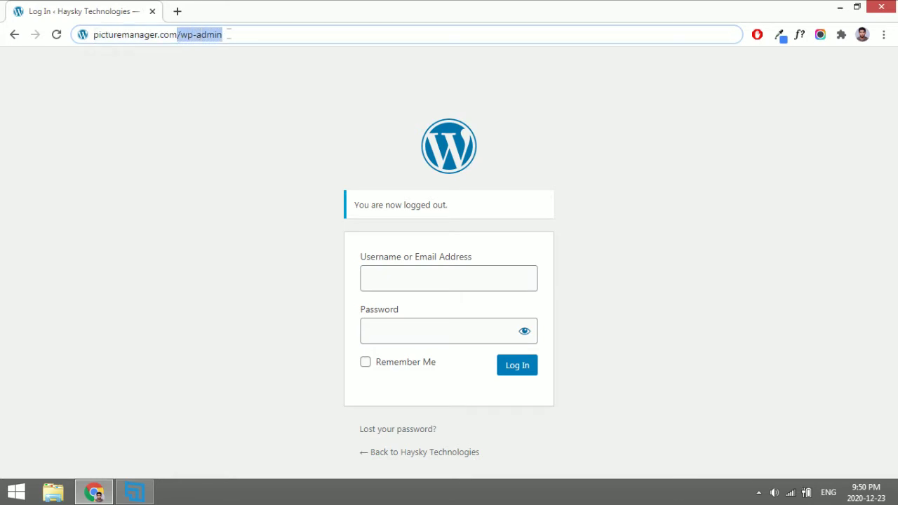
pyautogui.click(368, 147)
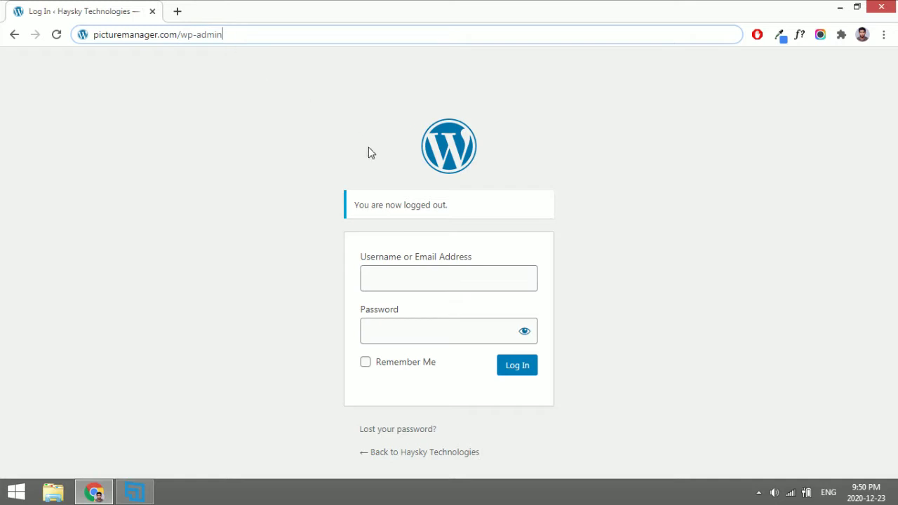
# Log in with the saved autofill credentials, repeating after the reauthentication prompt.
pyautogui.click(389, 281)
pyautogui.click(396, 314)
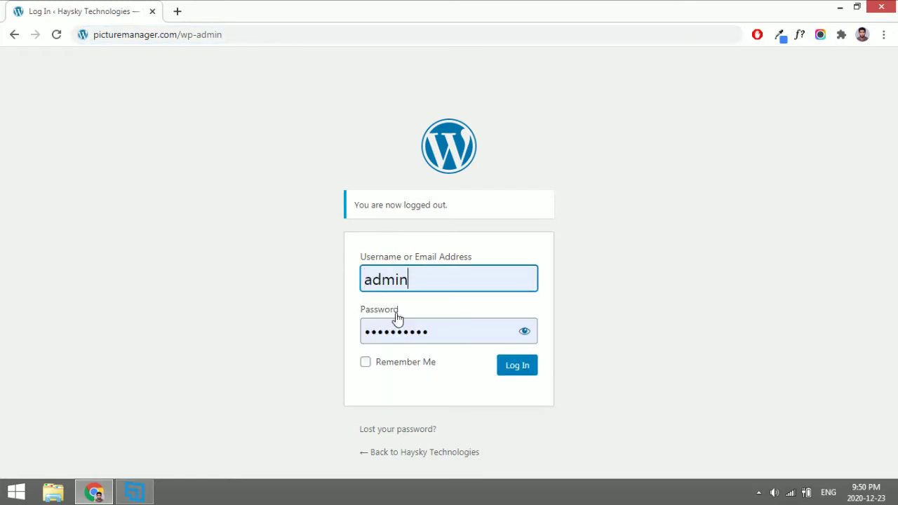
pyautogui.click(502, 369)
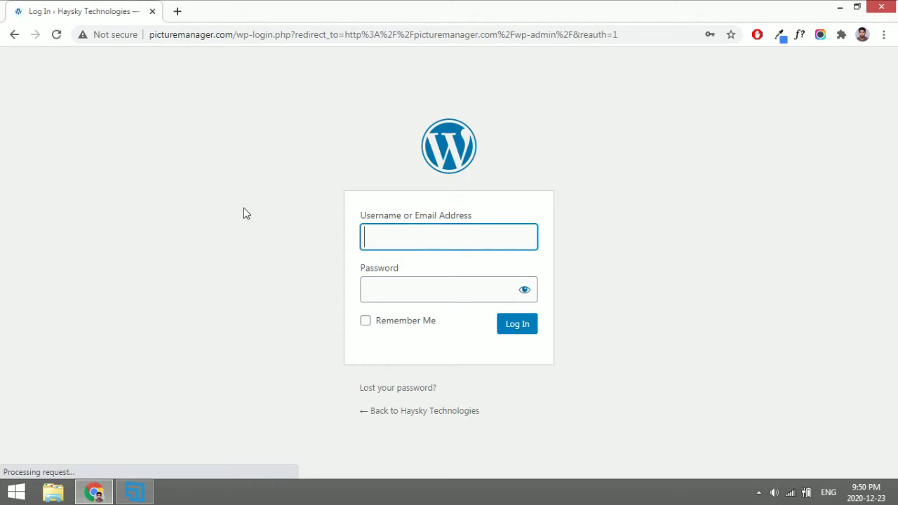
pyautogui.click(417, 240)
pyautogui.click(416, 276)
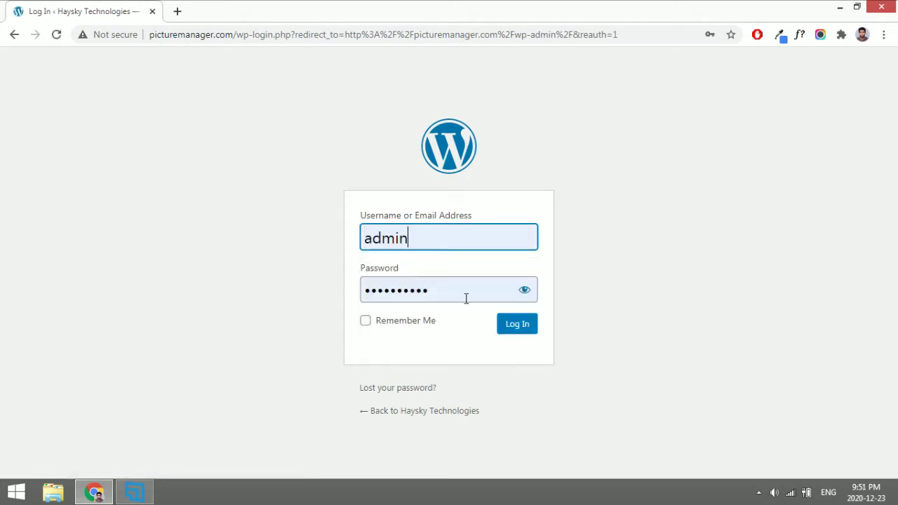
pyautogui.click(518, 325)
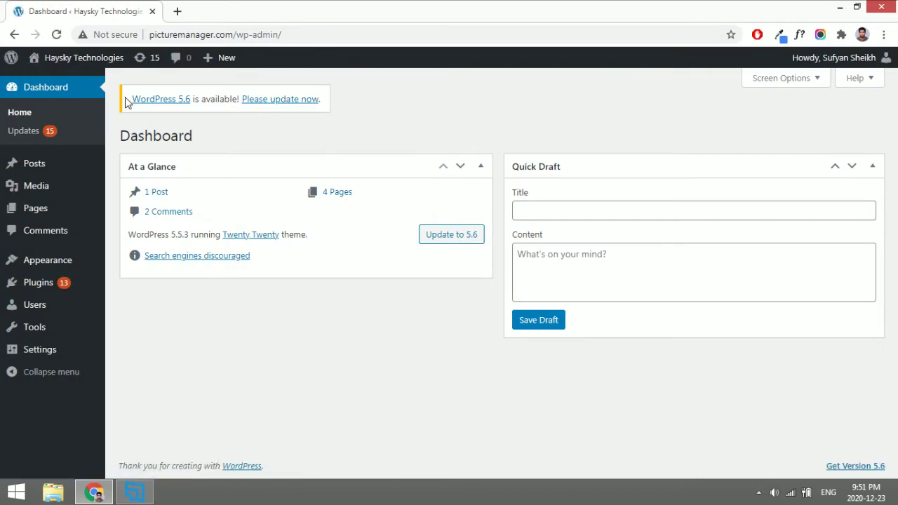
# Open the live site in a new tab, look over its Hello world post, and return to the dashboard.
pyautogui.middleClick(78, 63)
pyautogui.click(287, 8)
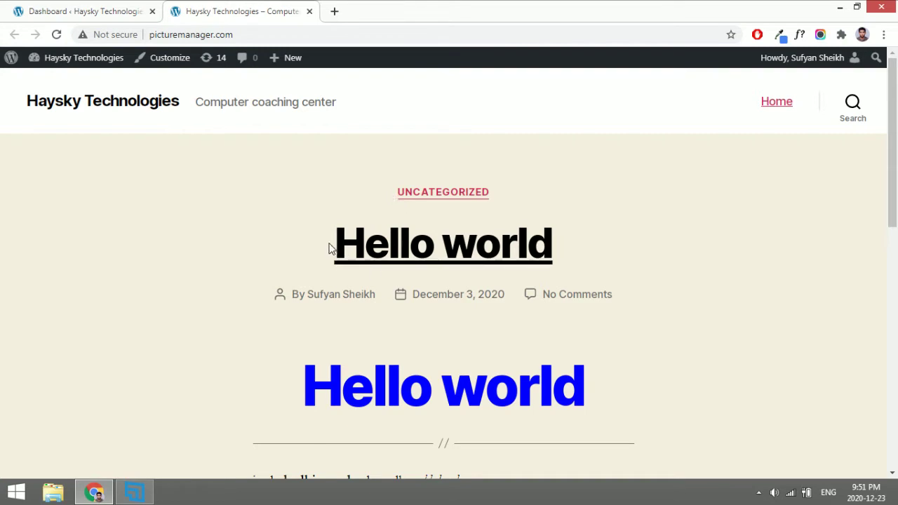
pyautogui.moveTo(327, 248); pyautogui.dragTo(611, 236)
pyautogui.click(610, 238)
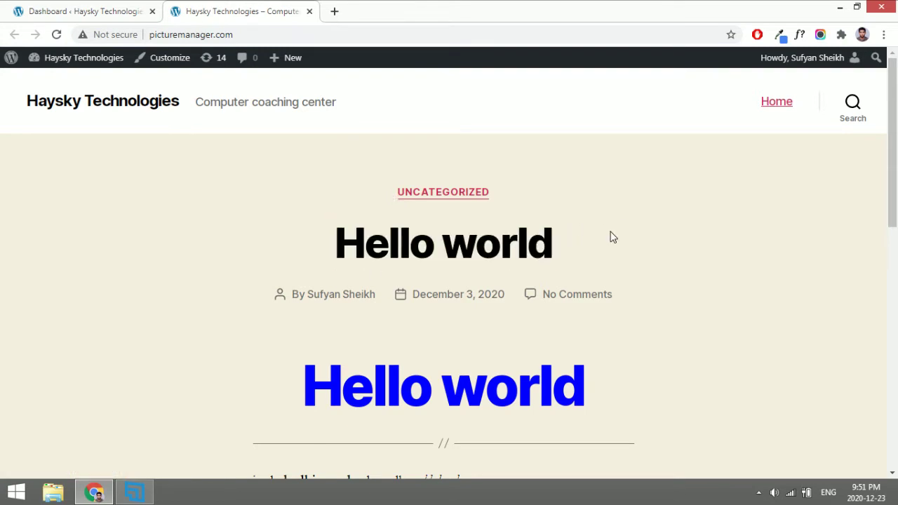
pyautogui.scroll(-5, 611, 237)
pyautogui.scroll(5, 611, 237)
pyautogui.click(100, 9)
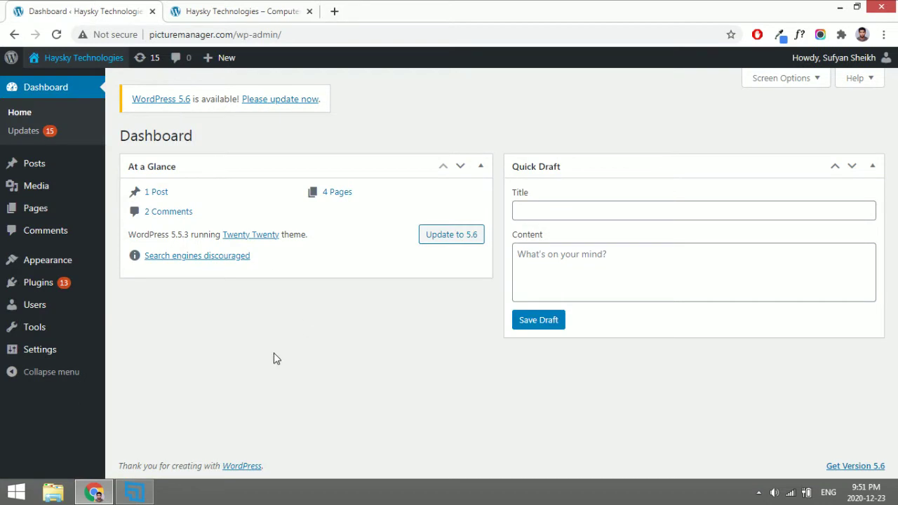
pyautogui.click(221, 9)
pyautogui.click(76, 6)
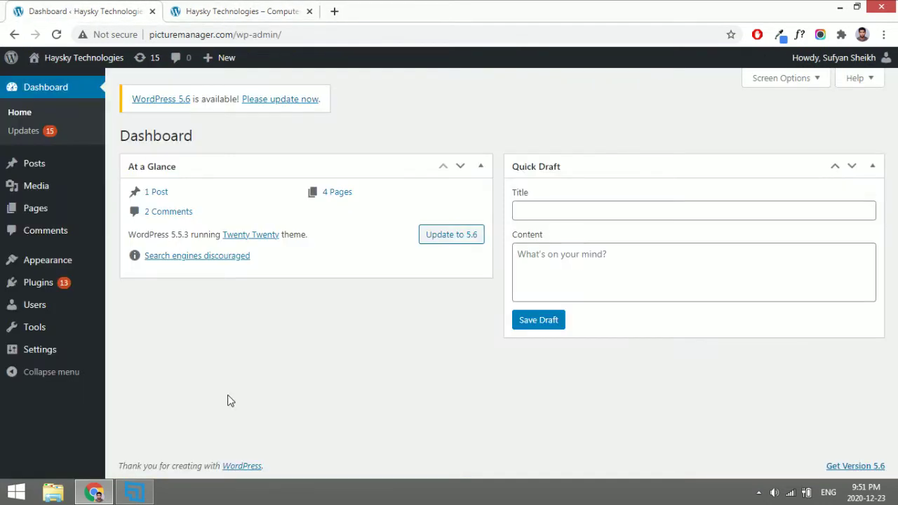
# Go to Appearance > Themes and start adding a new theme.
pyautogui.moveTo(57, 267)
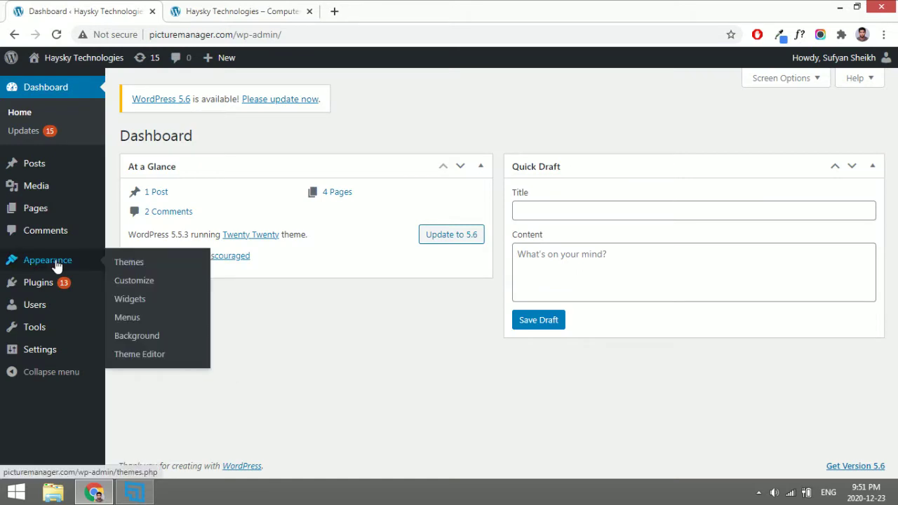
pyautogui.click(127, 267)
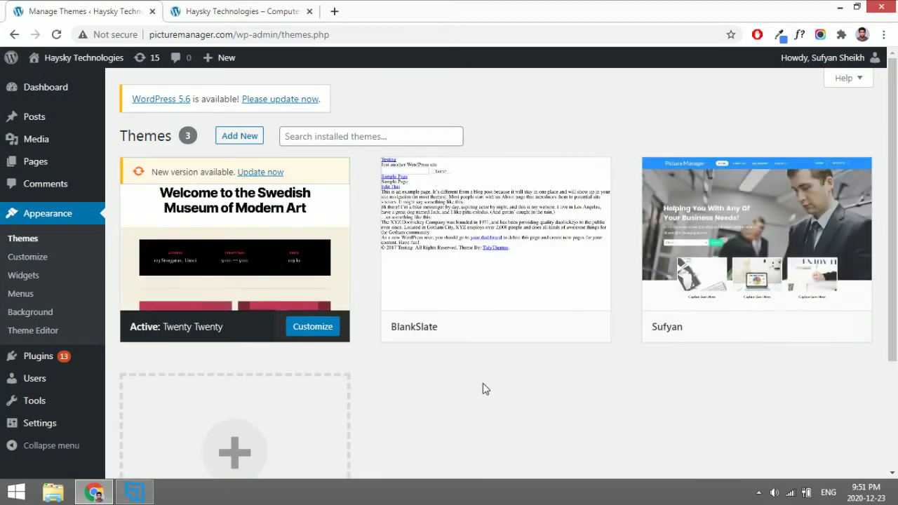
pyautogui.scroll(-1, 482, 383)
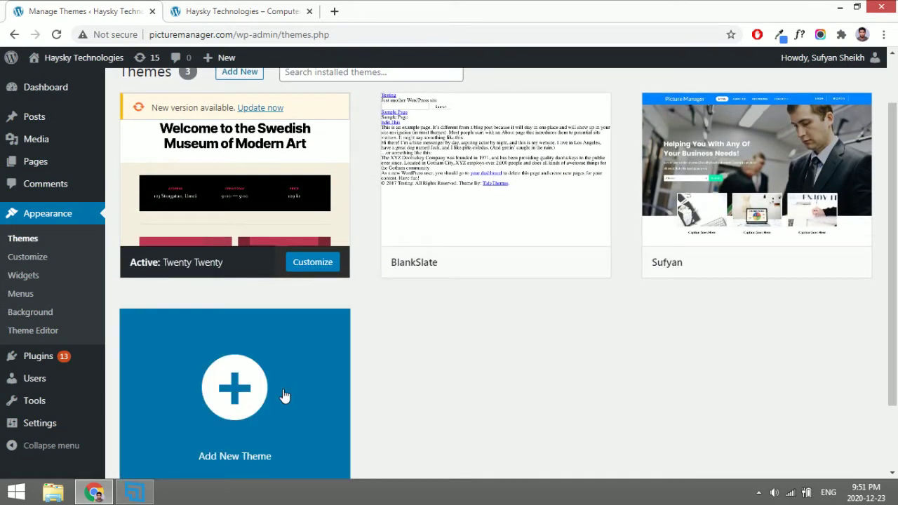
pyautogui.scroll(1, 238, 396)
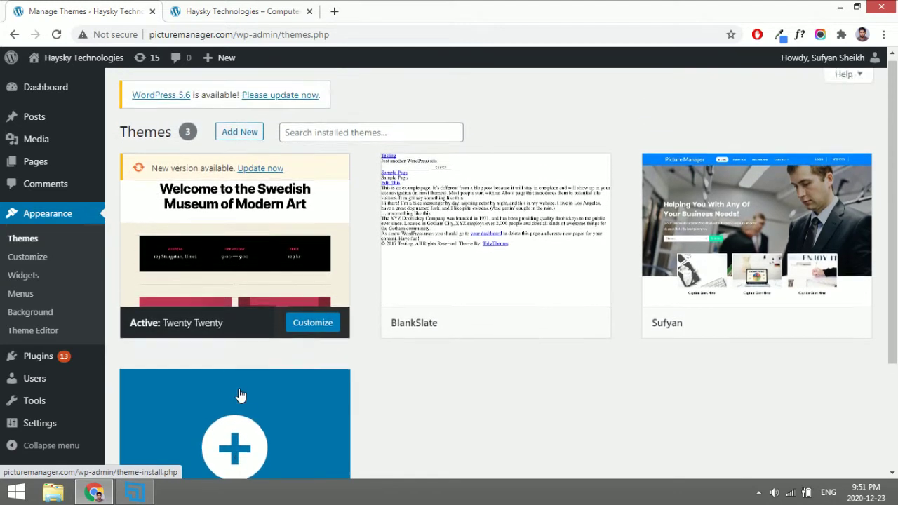
pyautogui.click(238, 138)
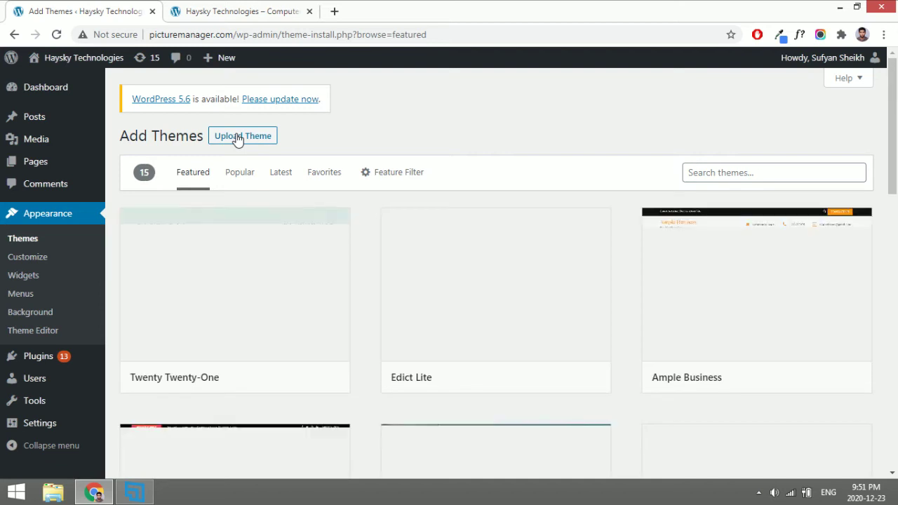
# Search themes for 'education hub', then install and activate Education Hub.
pyautogui.click(695, 172)
pyautogui.press('Down')
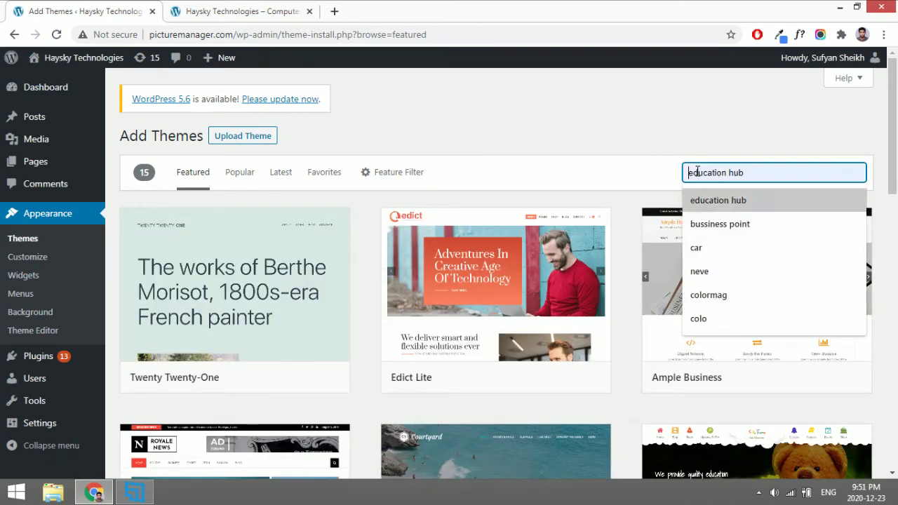
pyautogui.press('Return')
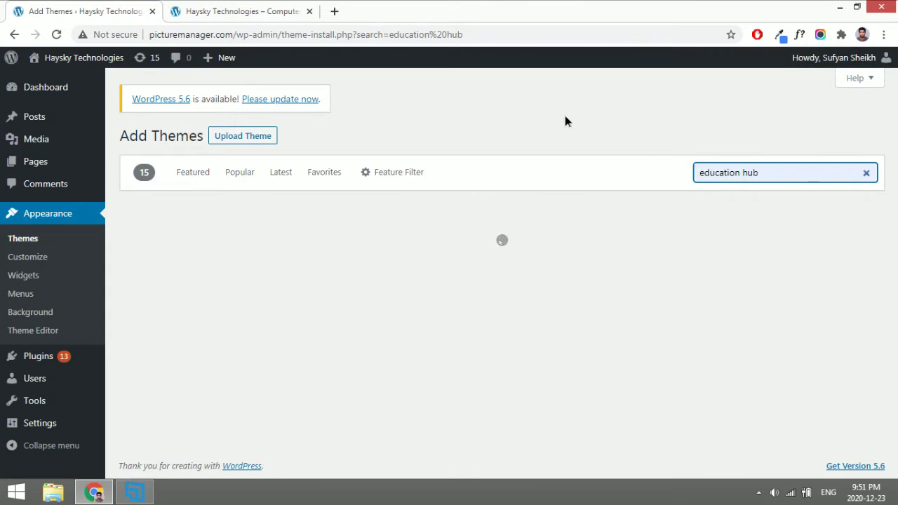
pyautogui.click(565, 116)
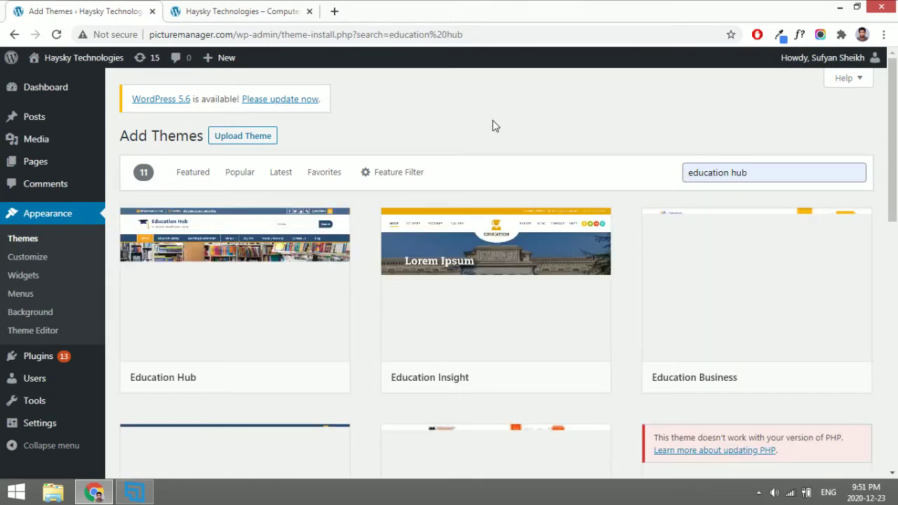
pyautogui.moveTo(201, 243)
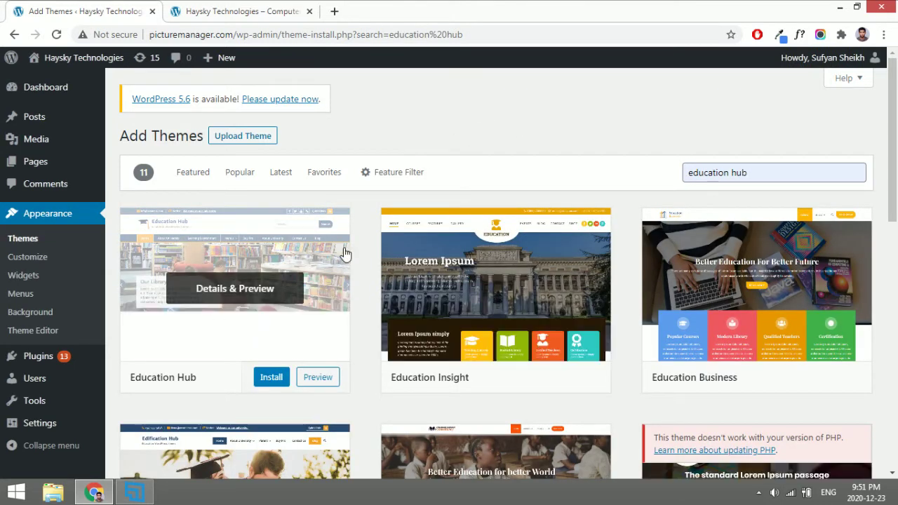
pyautogui.click(269, 378)
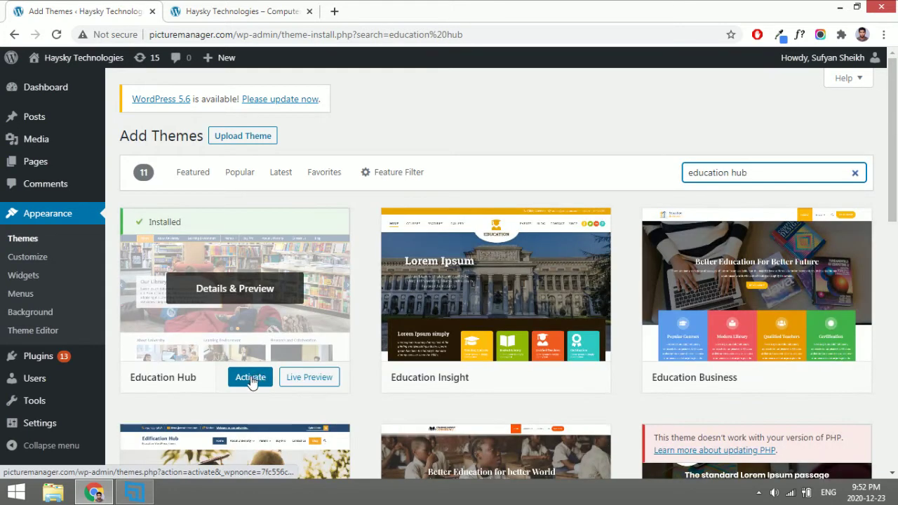
pyautogui.click(251, 379)
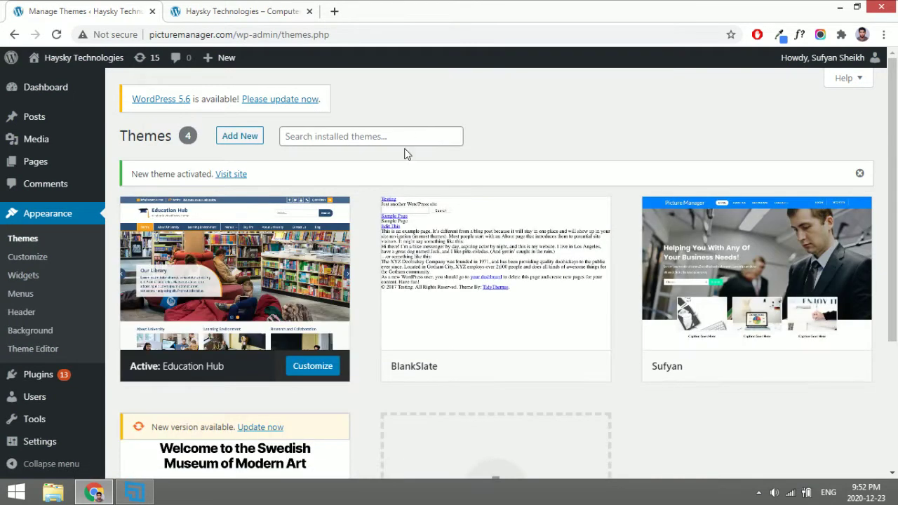
# Reload the live site to see the new theme, then view Education Hub's theme details.
pyautogui.click(242, 11)
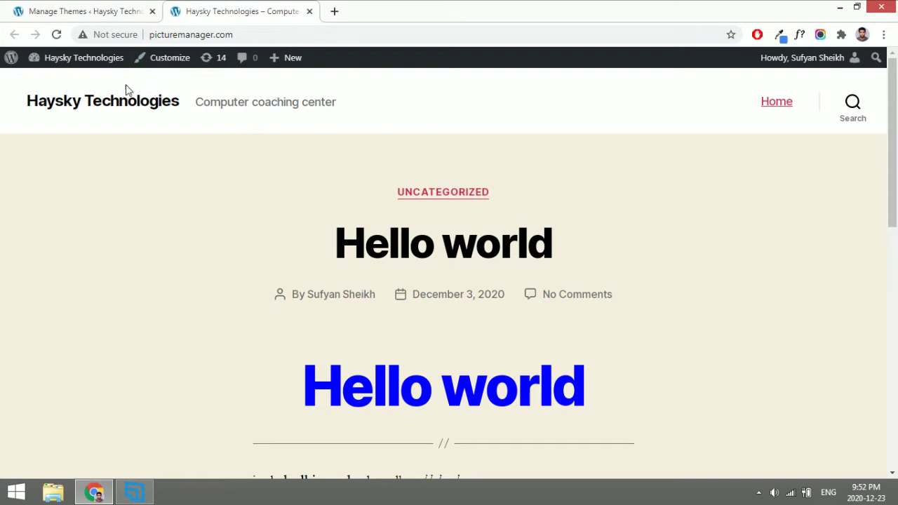
pyautogui.click(56, 35)
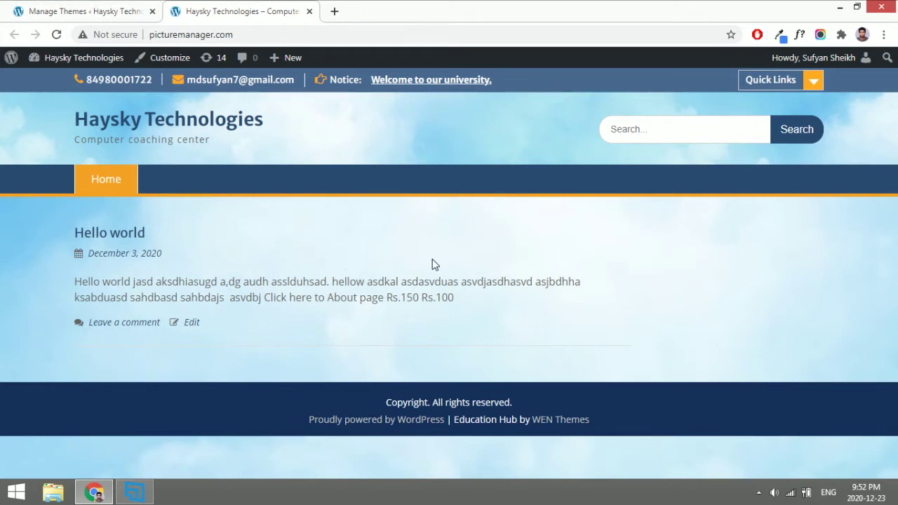
pyautogui.click(140, 10)
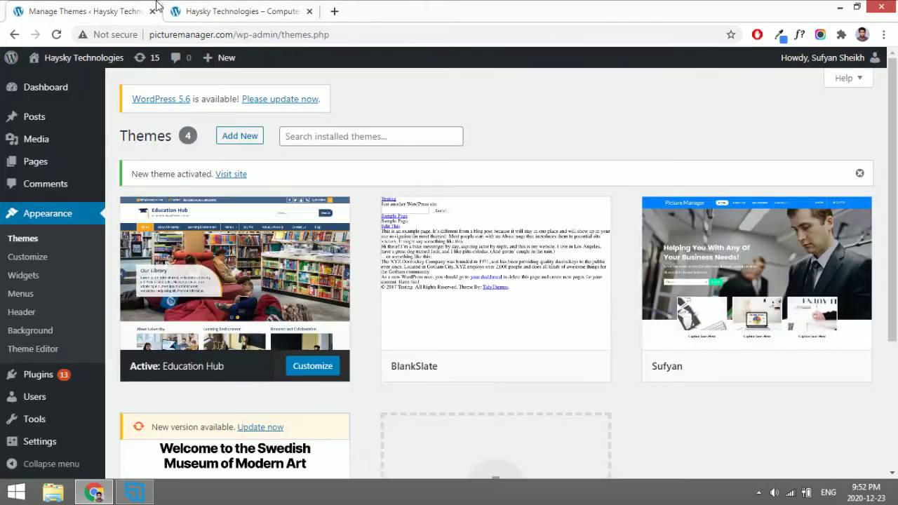
pyautogui.click(276, 264)
pyautogui.scroll(-3, 580, 278)
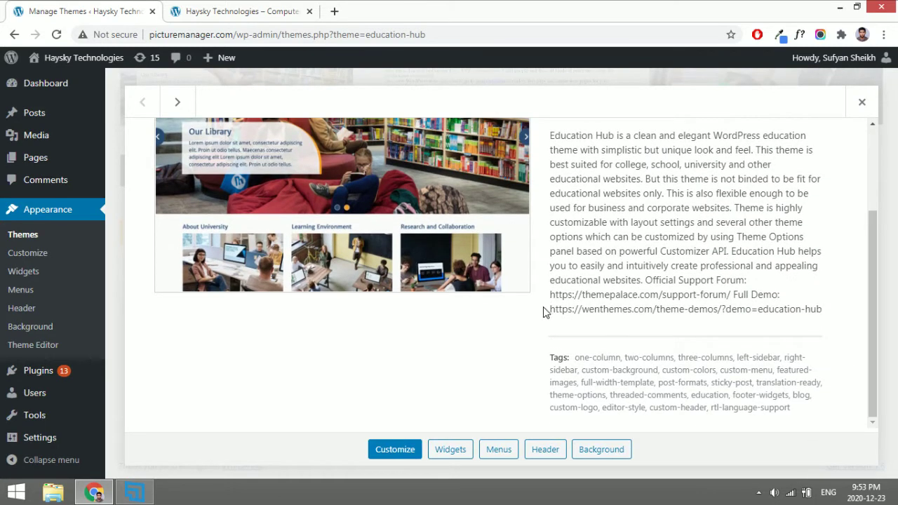
# Copy the Full Demo web address and load it in a new browser tab.
pyautogui.doubleClick(741, 295)
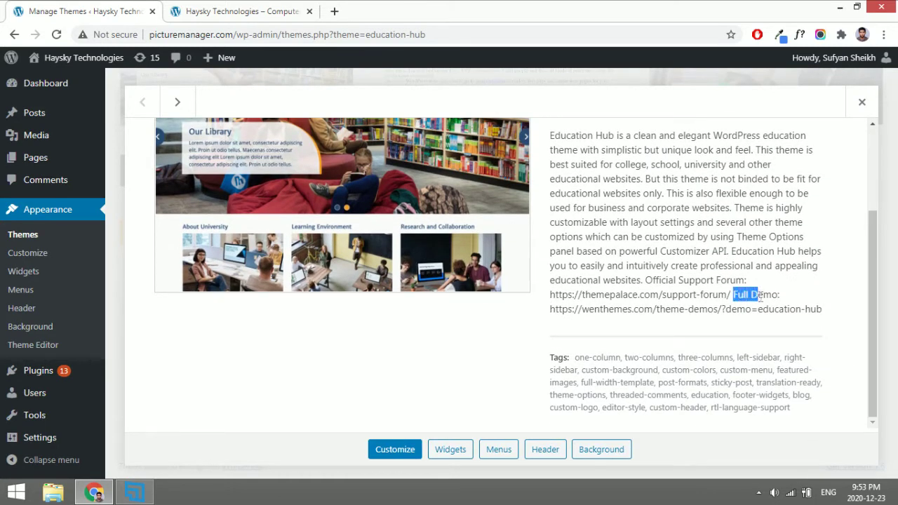
pyautogui.click(664, 307)
pyautogui.moveTo(550, 313)
pyautogui.mouseDown()
pyautogui.moveTo(775, 309)
pyautogui.moveTo(684, 309)
pyautogui.moveTo(549, 178)
pyautogui.moveTo(550, 309)
pyautogui.mouseUp()
pyautogui.click(790, 309)
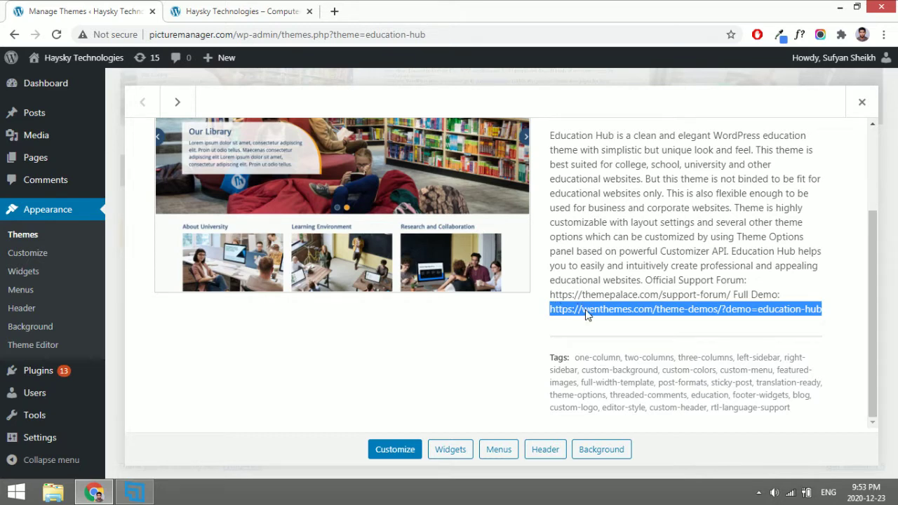
pyautogui.hotkey('ctrl', 'c')
pyautogui.hotkey('ctrl', 't')
pyautogui.hotkey('ctrl', 'v')
pyautogui.press('Return')
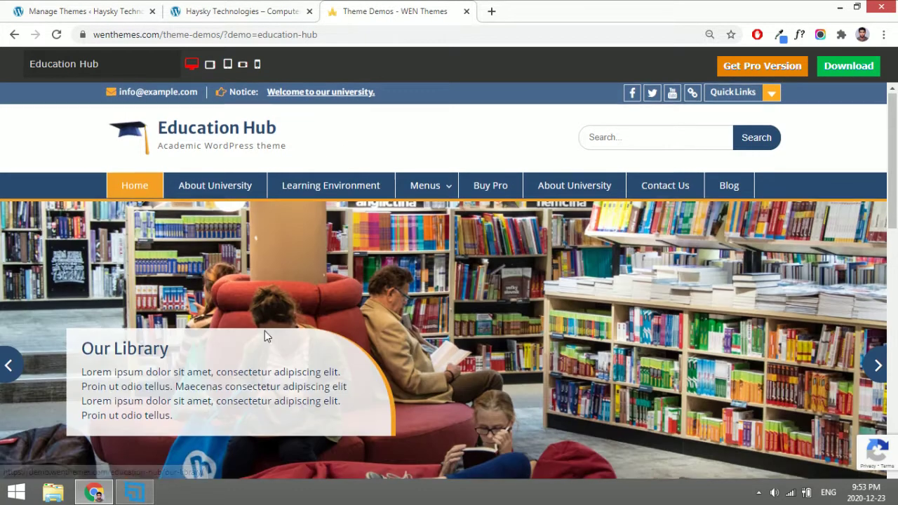
# Reset the browser page zoom to 100% on the theme demos page.
pyautogui.scroll(-8, 265, 335)
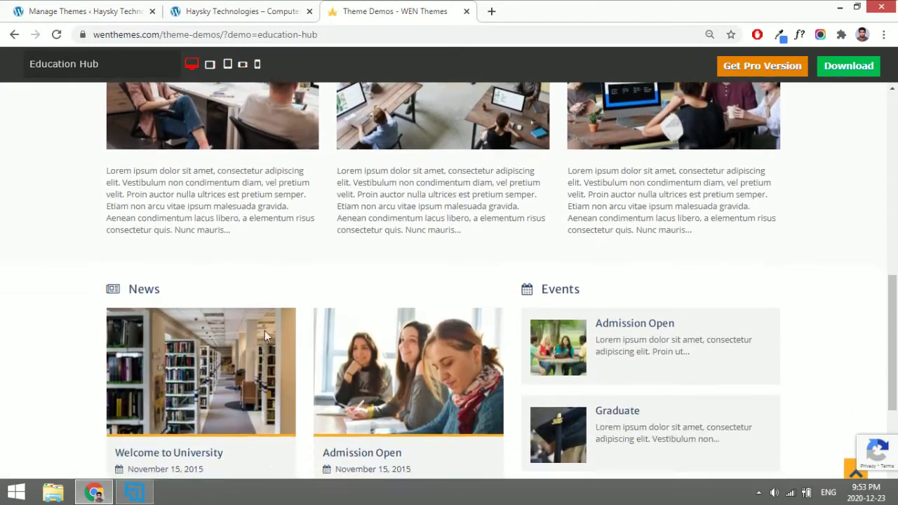
pyautogui.click(710, 34)
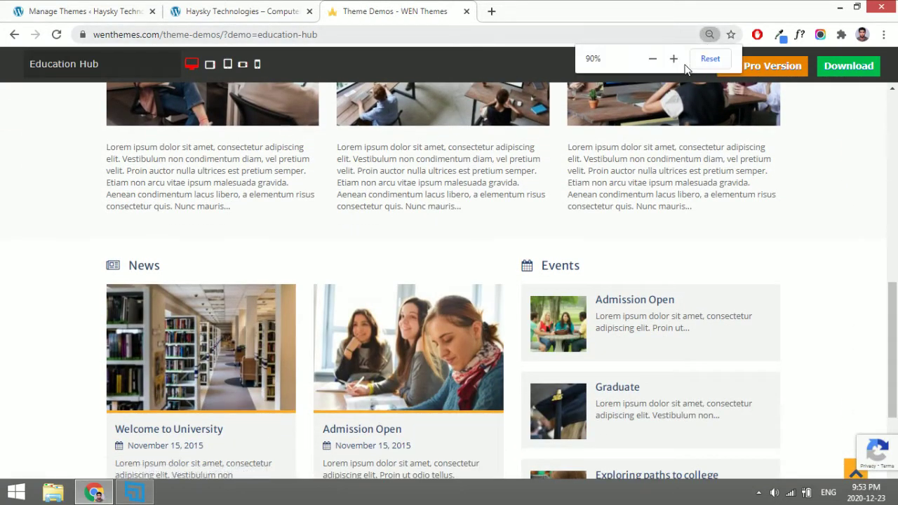
pyautogui.click(709, 59)
pyautogui.scroll(10, 391, 211)
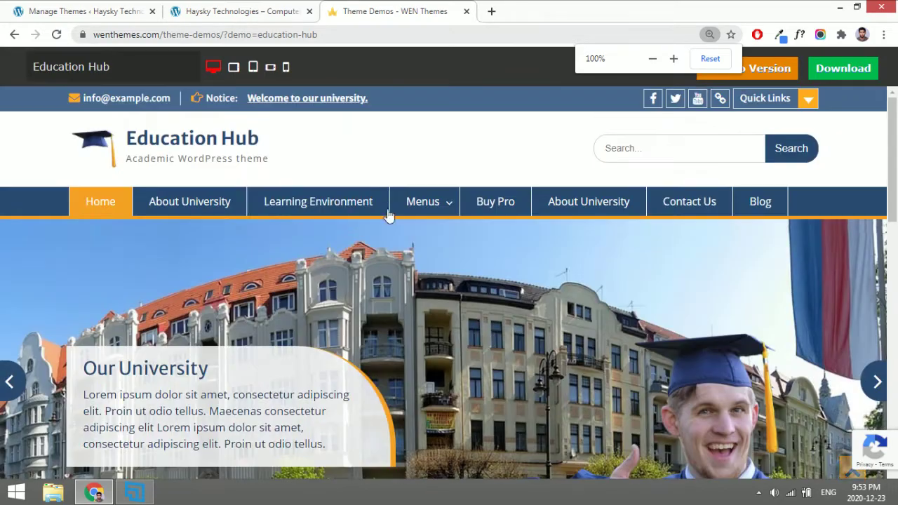
# Open the Education Hub demo in its own tab and close the Theme Demos page.
pyautogui.rightClick(189, 139)
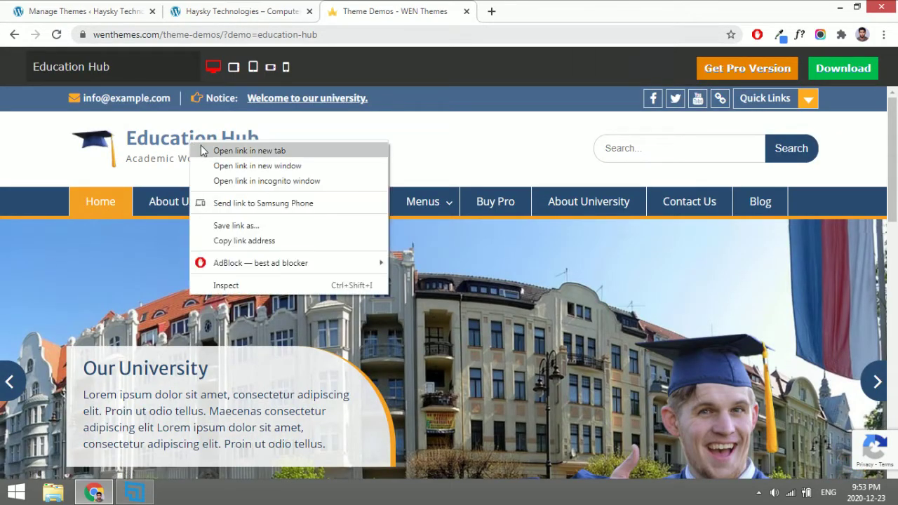
pyautogui.click(201, 149)
pyautogui.click(533, 9)
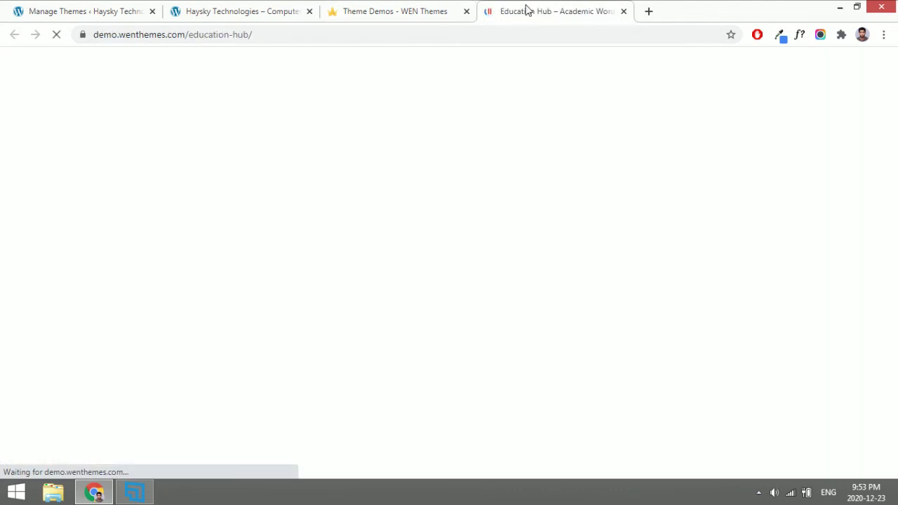
pyautogui.click(432, 9)
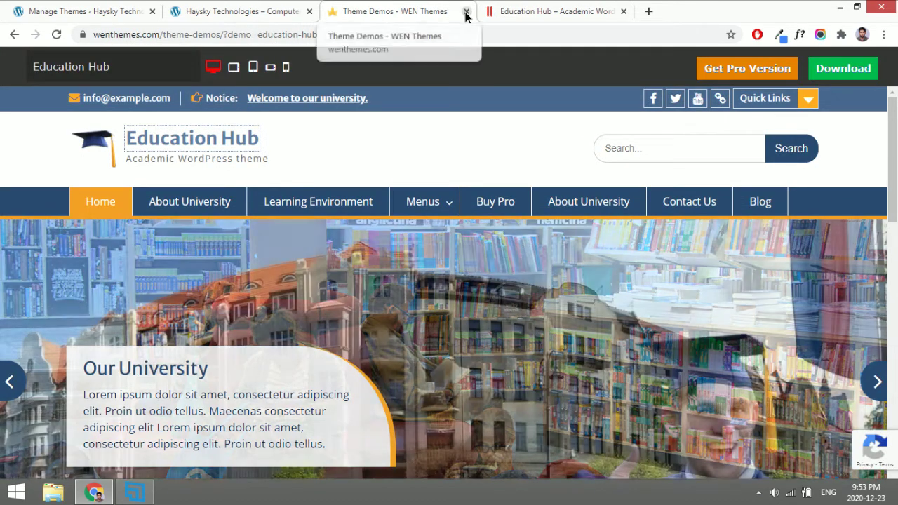
pyautogui.click(467, 11)
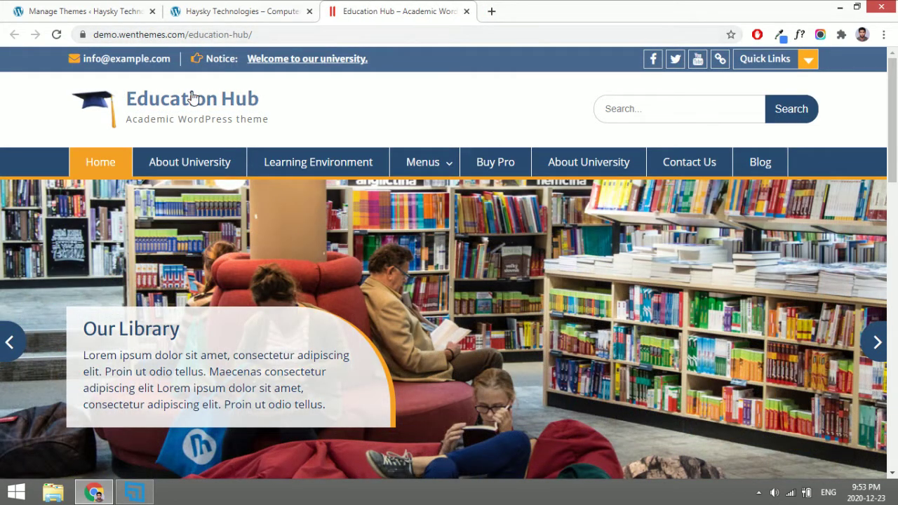
# Browse the Education Hub demo, then return to the Haysky Technologies site tab.
pyautogui.scroll(-2, 288, 278)
pyautogui.scroll(-9, 287, 276)
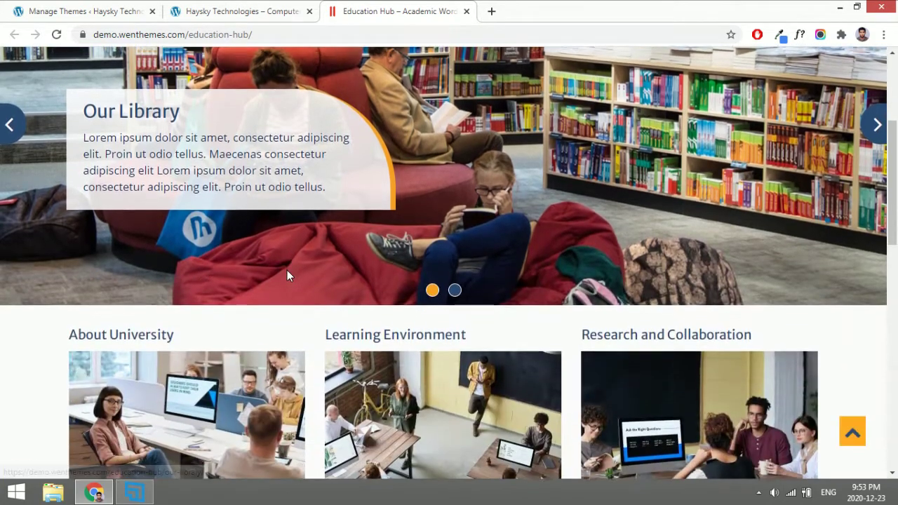
pyautogui.scroll(7, 287, 275)
pyautogui.scroll(2, 288, 276)
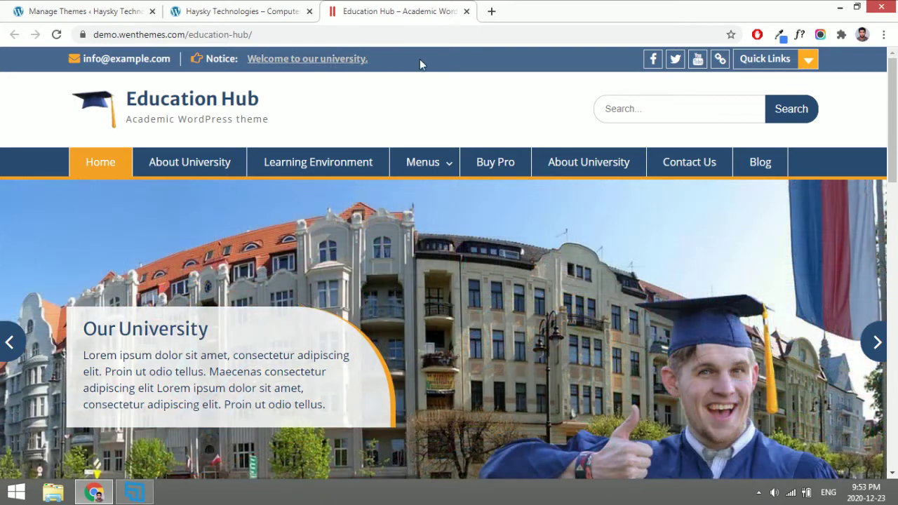
pyautogui.click(227, 7)
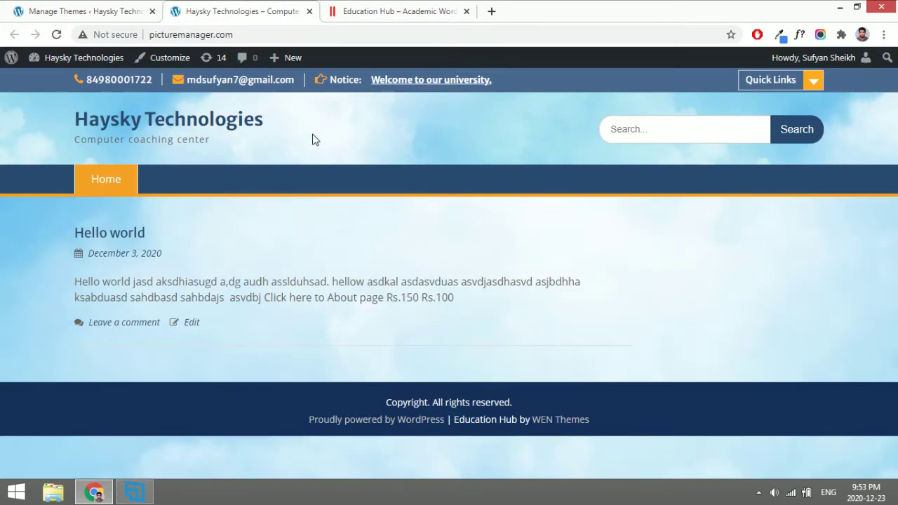
# Glance at the Manage Themes page, then launch Customize from the Haysky Technologies front page.
pyautogui.moveTo(81, 140); pyautogui.dragTo(142, 142)
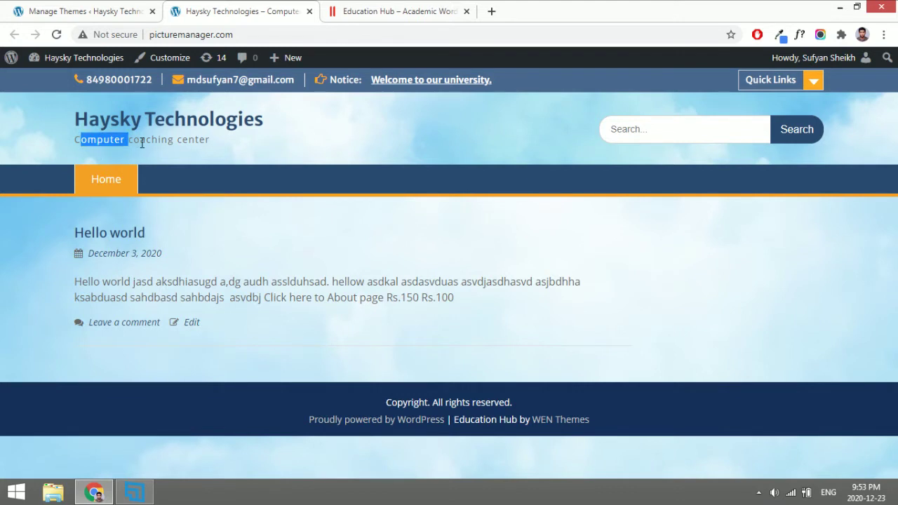
pyautogui.click(142, 142)
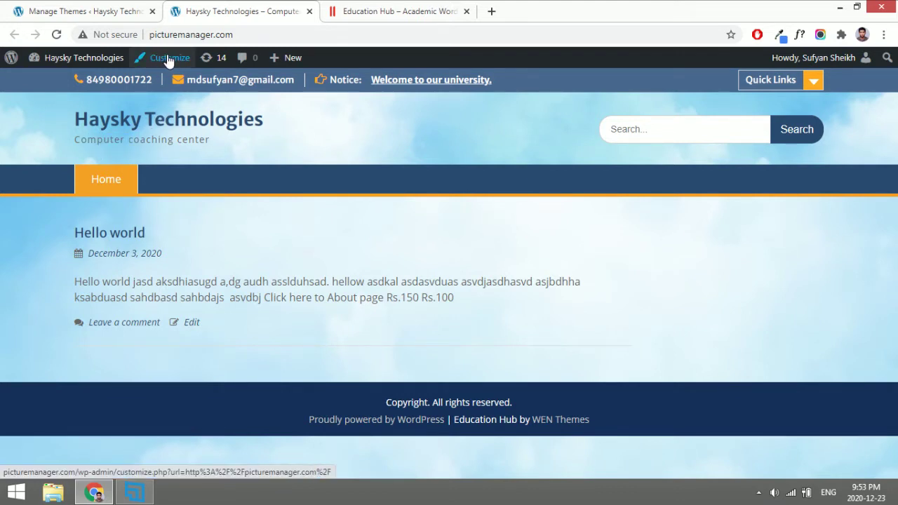
pyautogui.click(77, 11)
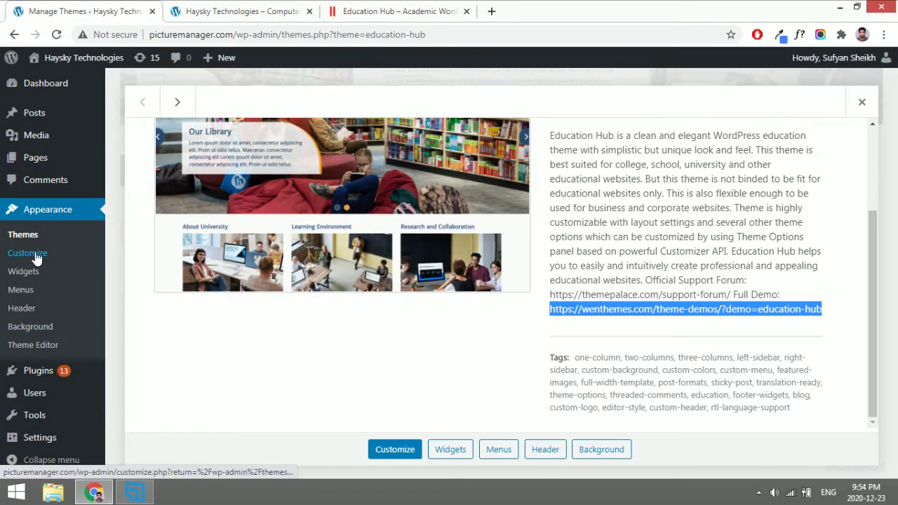
pyautogui.click(231, 10)
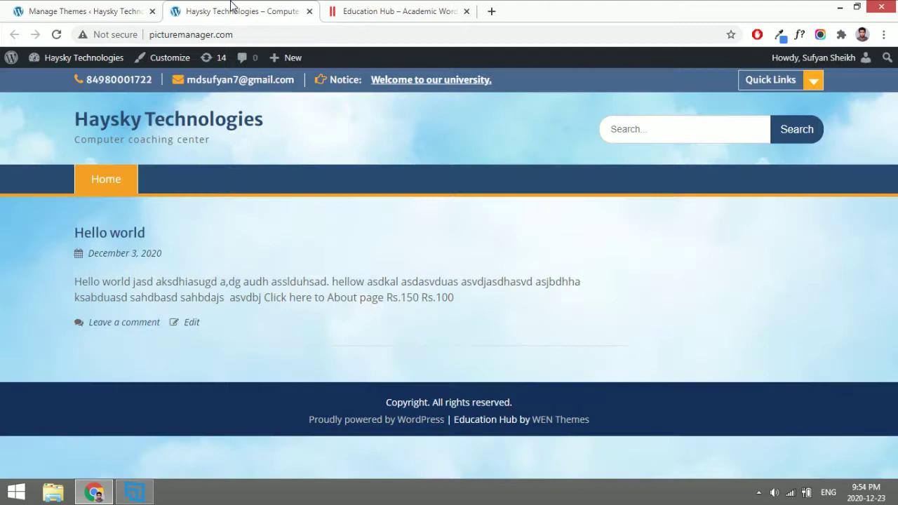
pyautogui.click(171, 61)
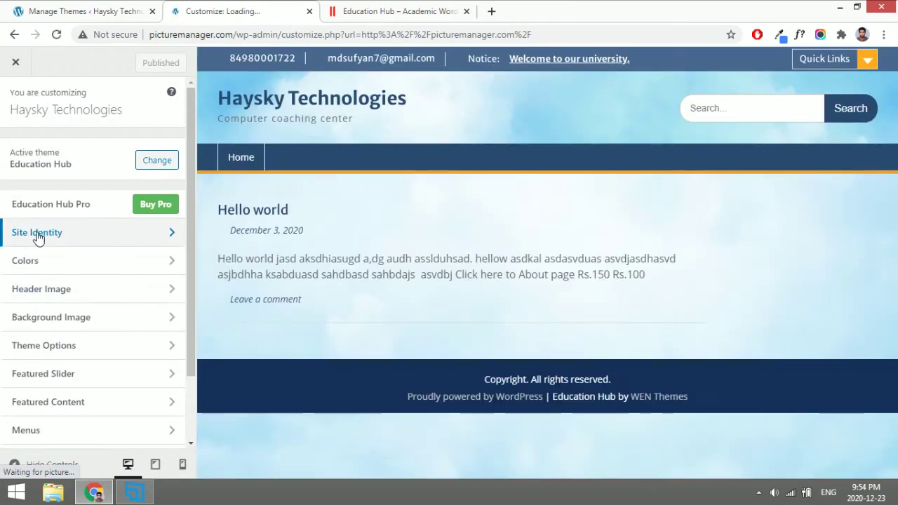
# In Site Identity, replace the title with 'Picture Manager' and select the 'Computer coaching center' tagline.
pyautogui.click(90, 235)
pyautogui.moveTo(101, 216); pyautogui.dragTo(3, 218)
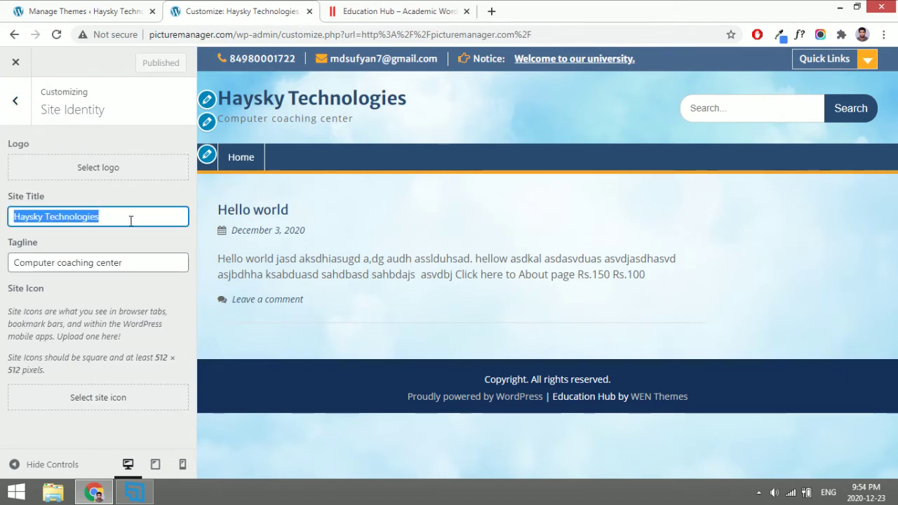
pyautogui.write('Pic')
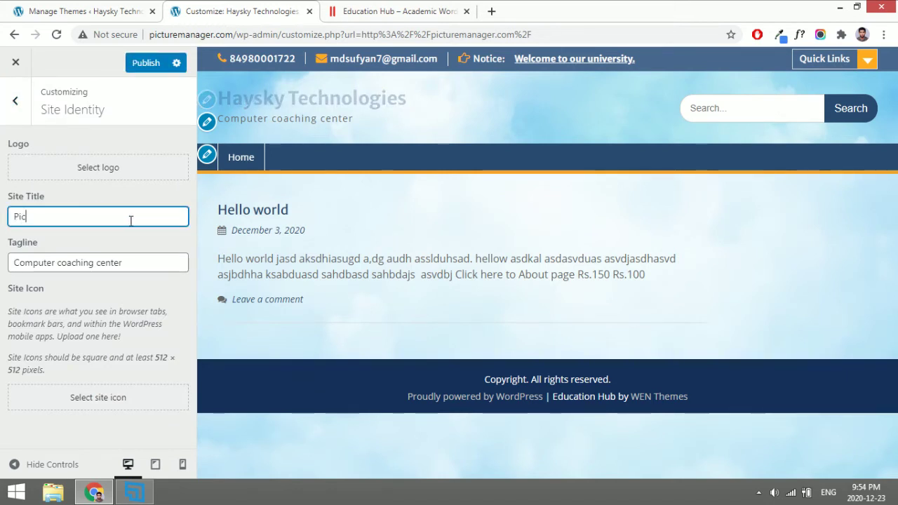
pyautogui.write('ture Manager')
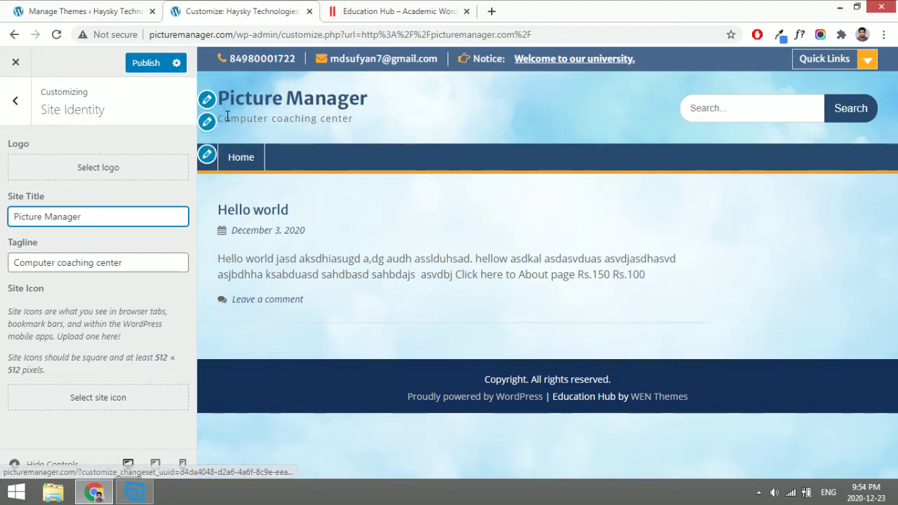
pyautogui.click(207, 124)
pyautogui.click(123, 256)
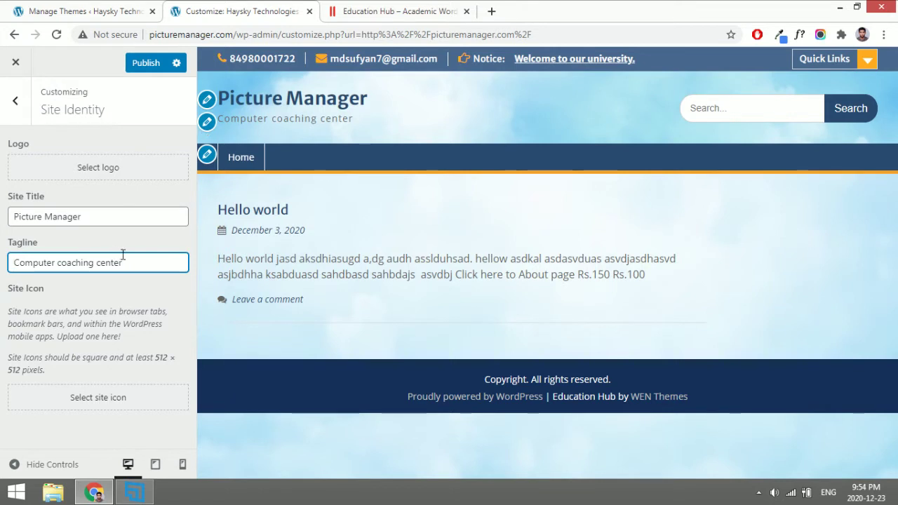
pyautogui.moveTo(127, 256); pyautogui.dragTo(2, 254)
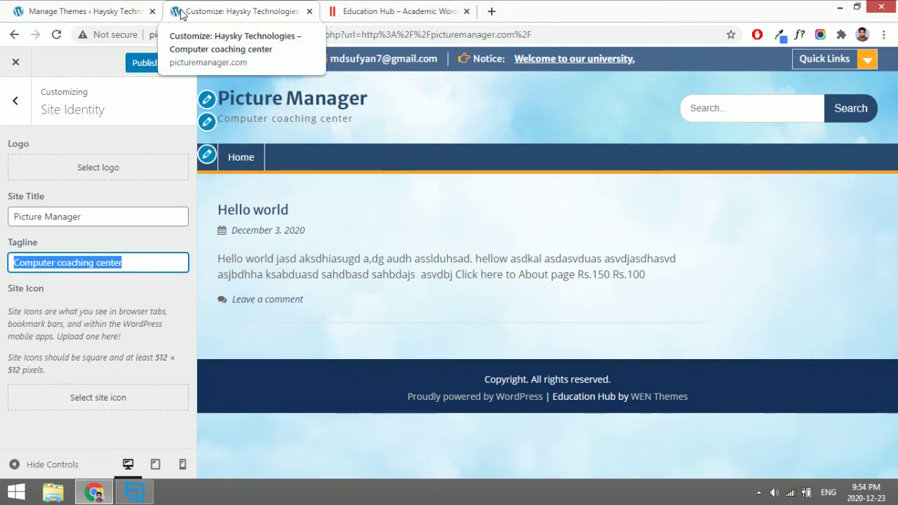
# Set the building photo app-logo.jpg as the site icon.
pyautogui.click(91, 397)
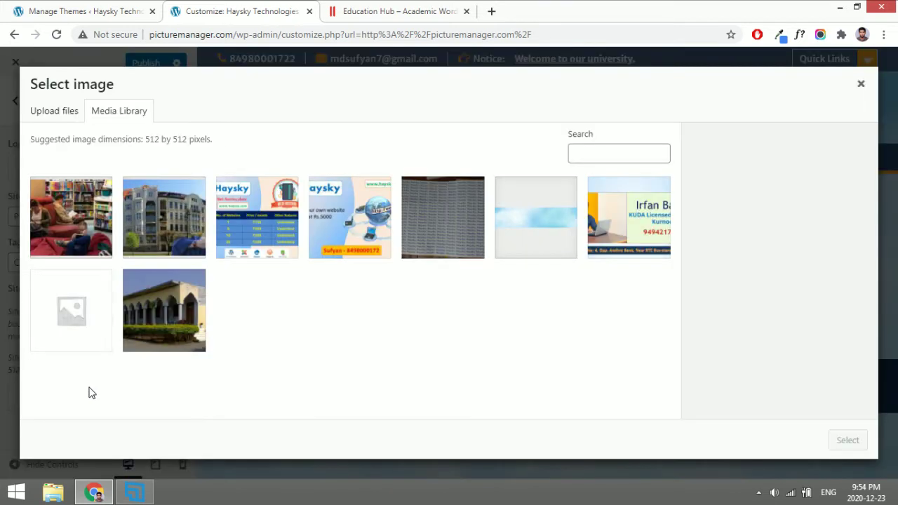
pyautogui.click(161, 323)
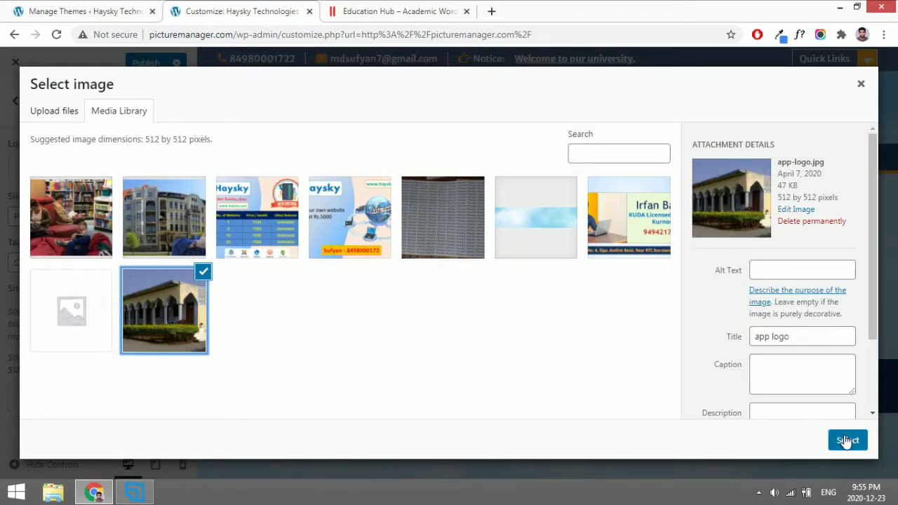
pyautogui.click(847, 440)
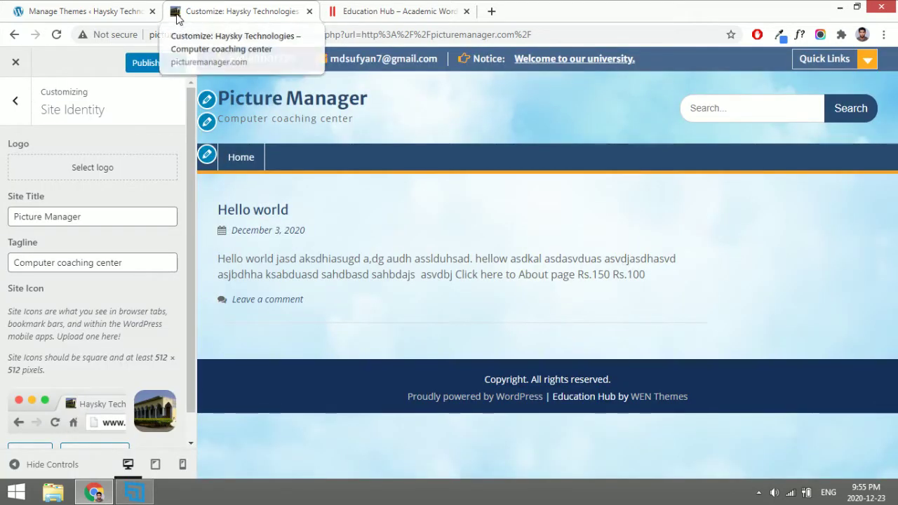
pyautogui.tripleClick(360, 261)
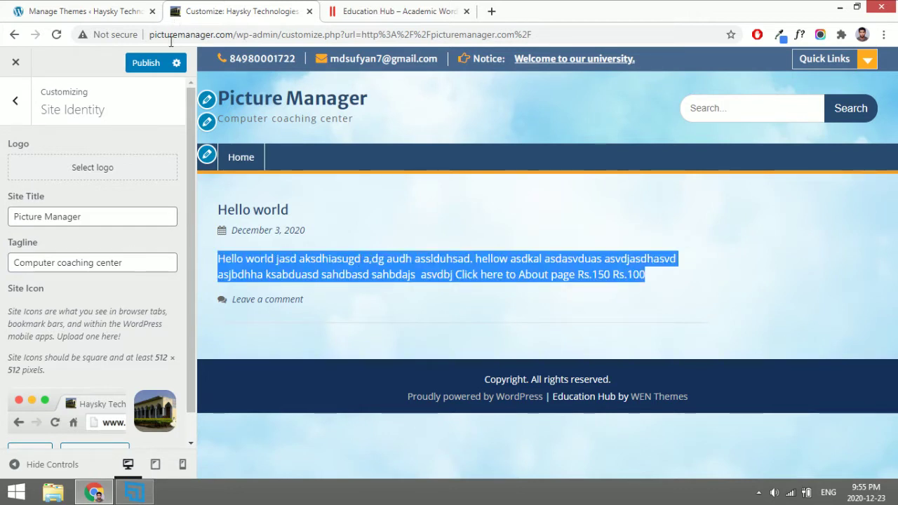
pyautogui.scroll(-1, 128, 278)
pyautogui.scroll(1, 105, 313)
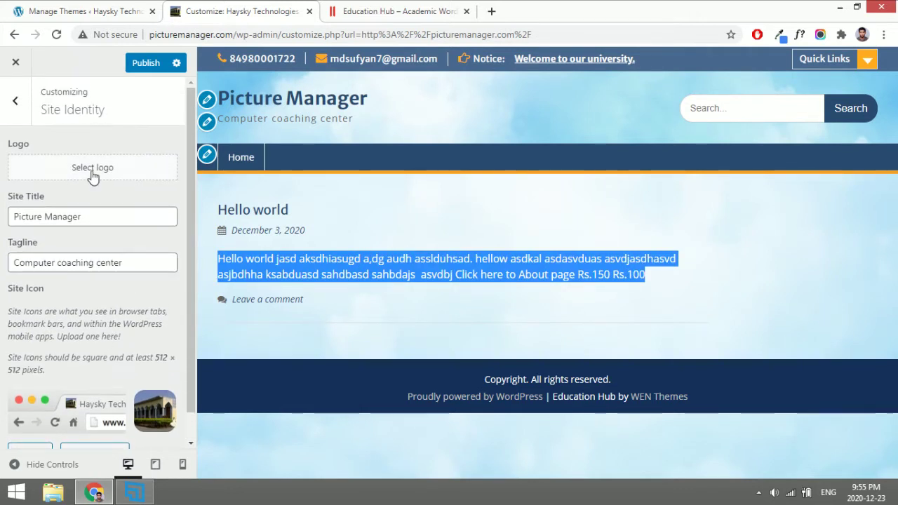
# Set the same photo as the site logo, cropped to its top-left sky patch.
pyautogui.click(88, 168)
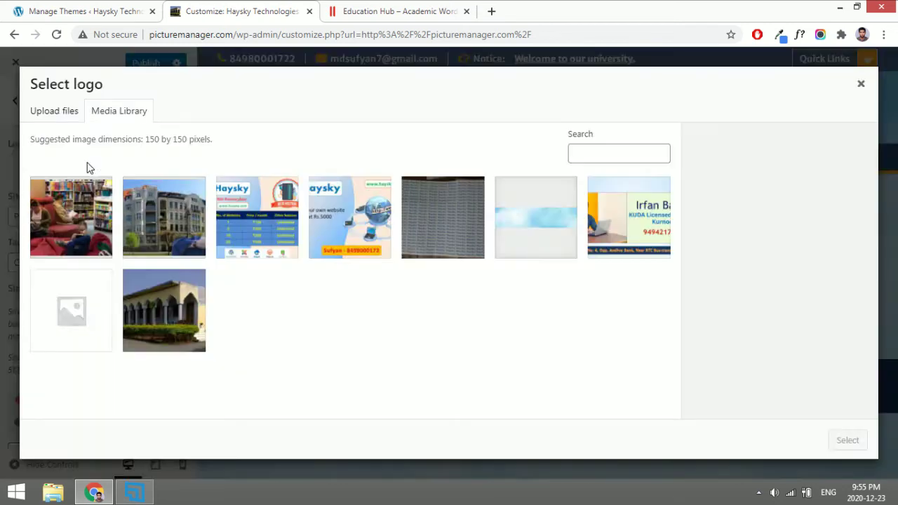
pyautogui.click(167, 304)
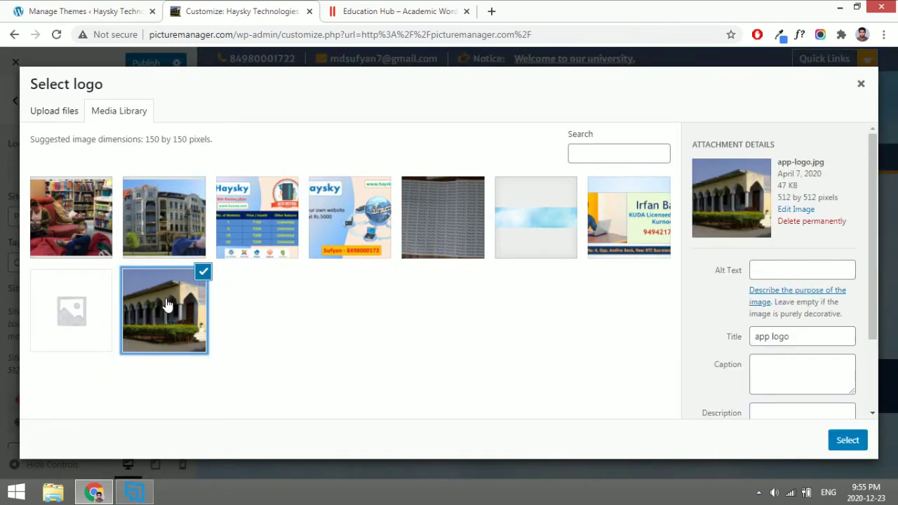
pyautogui.click(845, 440)
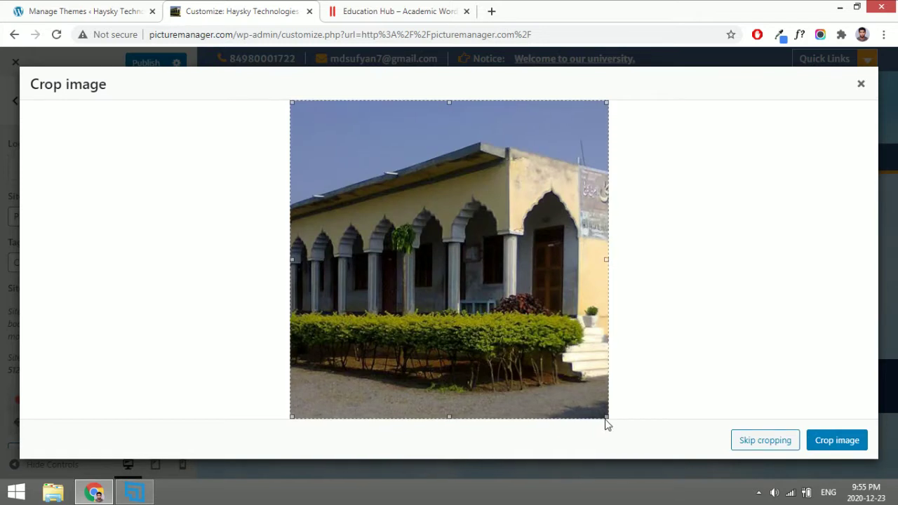
pyautogui.moveTo(608, 419); pyautogui.dragTo(417, 152)
pyautogui.moveTo(343, 122)
pyautogui.mouseDown()
pyautogui.moveTo(515, 183)
pyautogui.moveTo(507, 165)
pyautogui.moveTo(355, 127)
pyautogui.mouseUp()
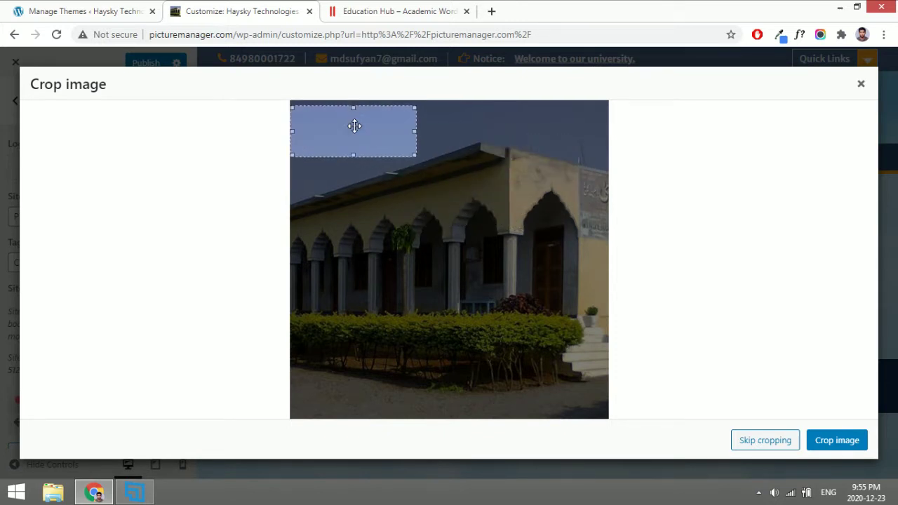
pyautogui.click(826, 440)
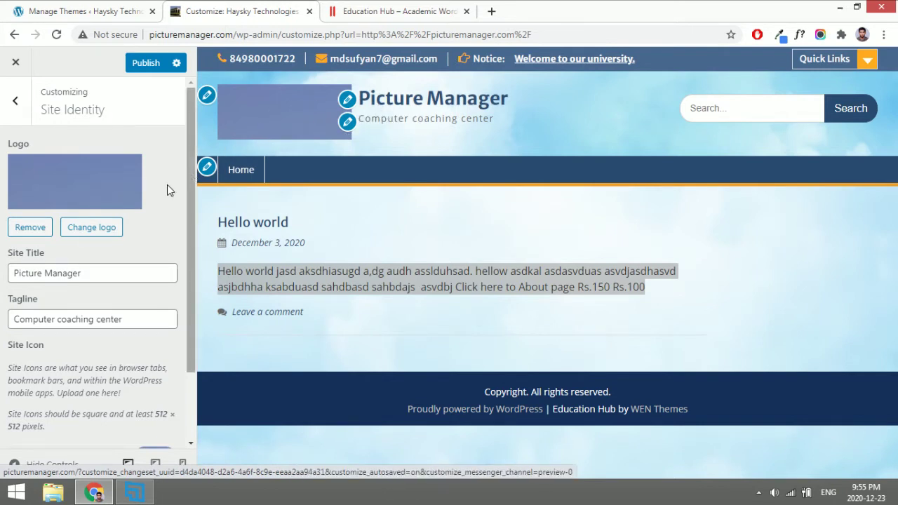
pyautogui.scroll(-2, 69, 326)
pyautogui.scroll(2, 84, 267)
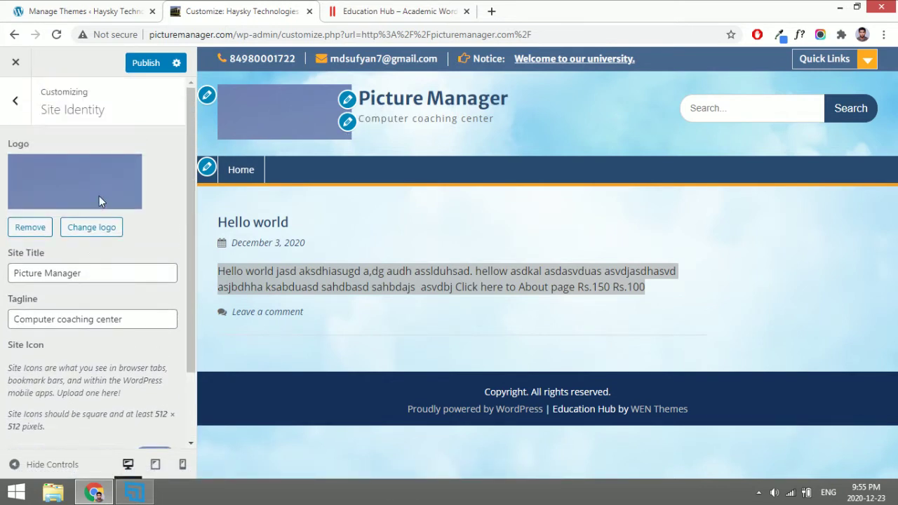
pyautogui.click(14, 105)
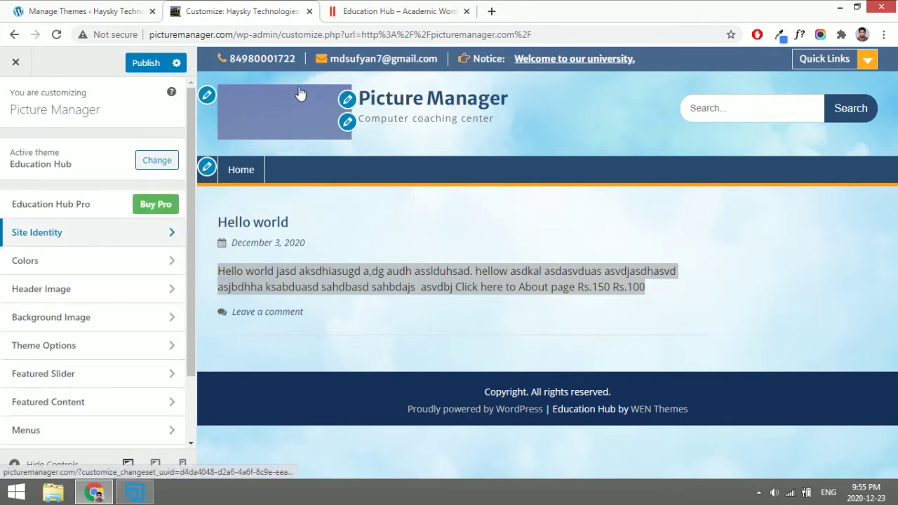
# Go to cooltext.com and generate a Skate-style logo reading 'Haysky'.
pyautogui.click(491, 11)
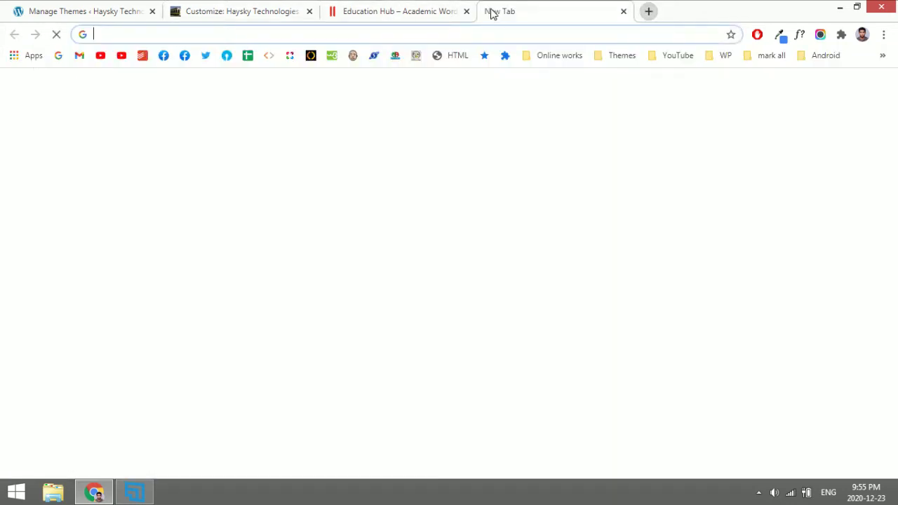
pyautogui.write('coole')
pyautogui.press('BackSpace')
pyautogui.write('text')
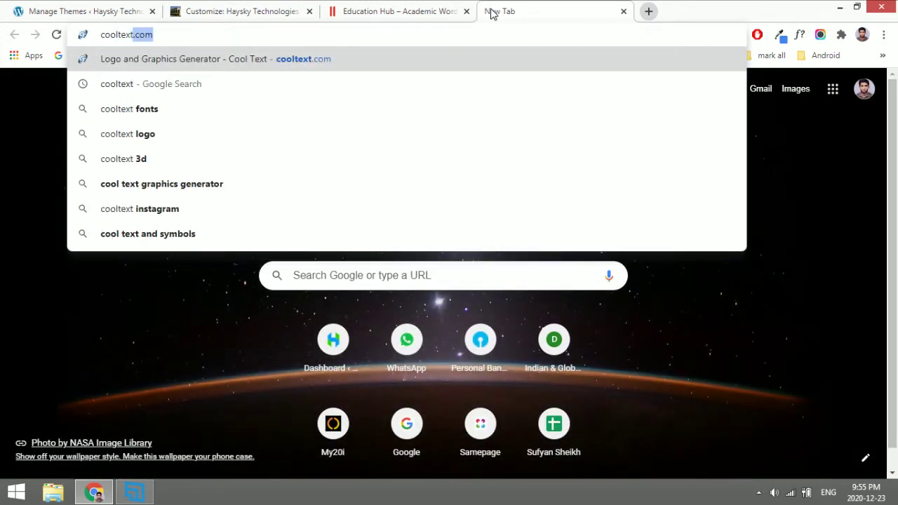
pyautogui.press('Return')
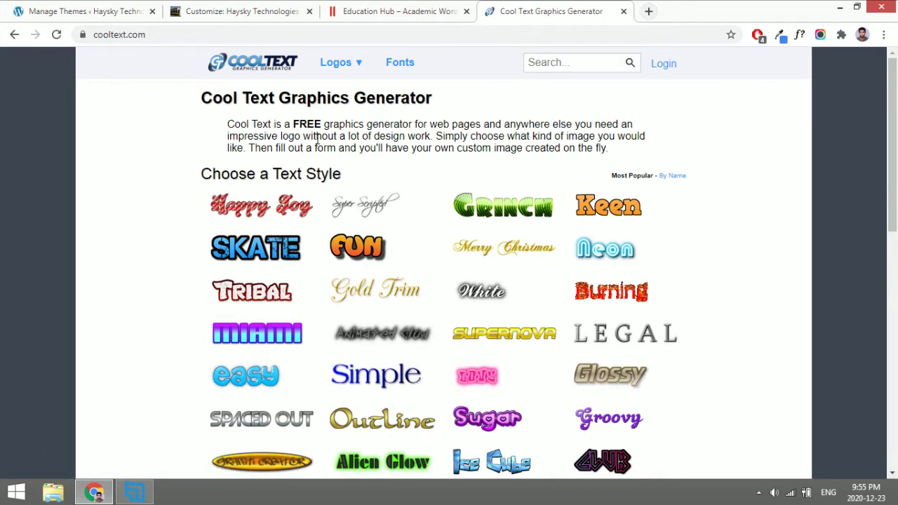
pyautogui.moveTo(211, 323)
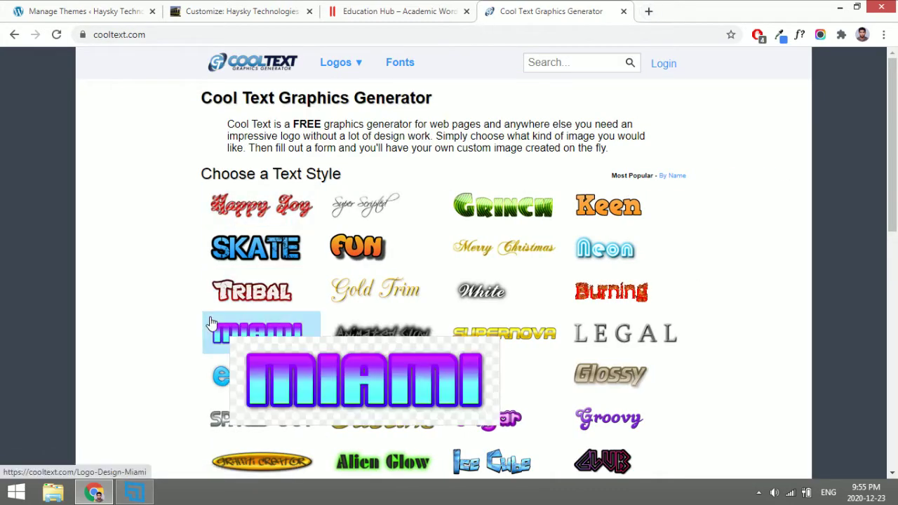
pyautogui.click(274, 249)
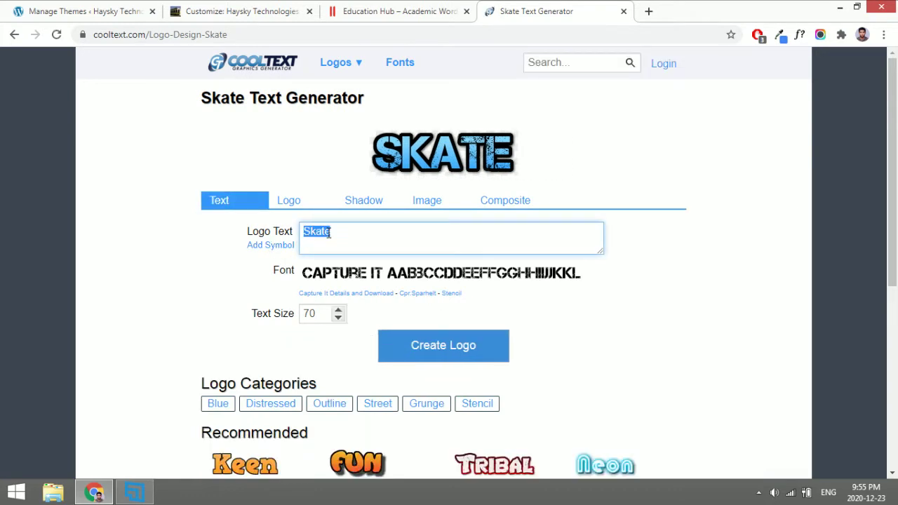
pyautogui.write('Haysky')
# Save the generated Haysky logo image as a PNG.
pyautogui.rightClick(460, 163)
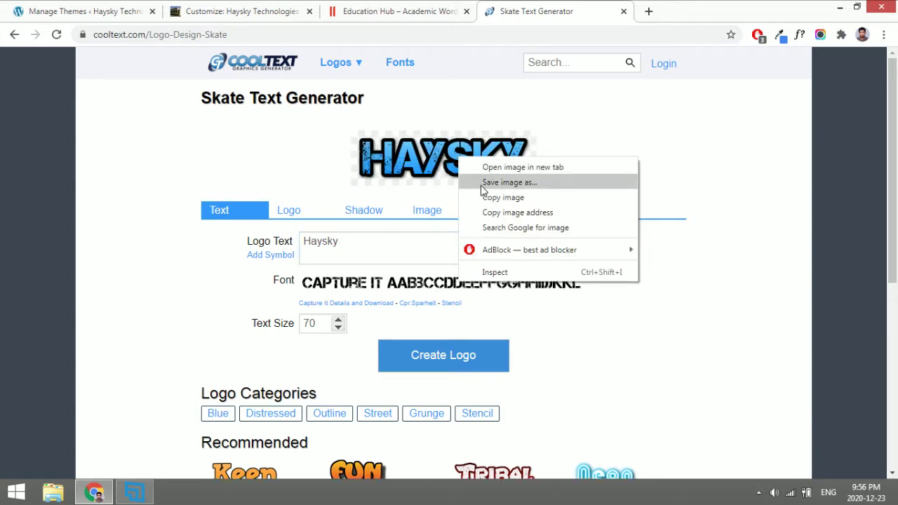
pyautogui.click(502, 182)
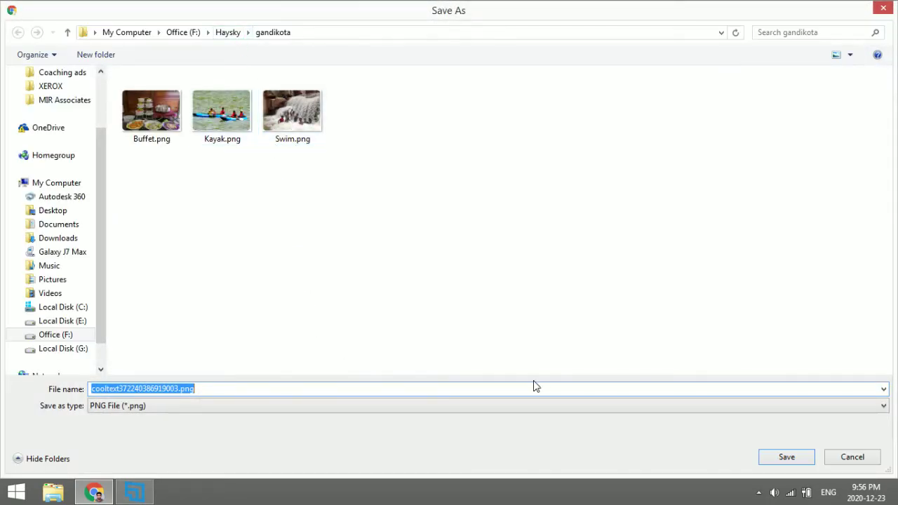
pyautogui.click(786, 458)
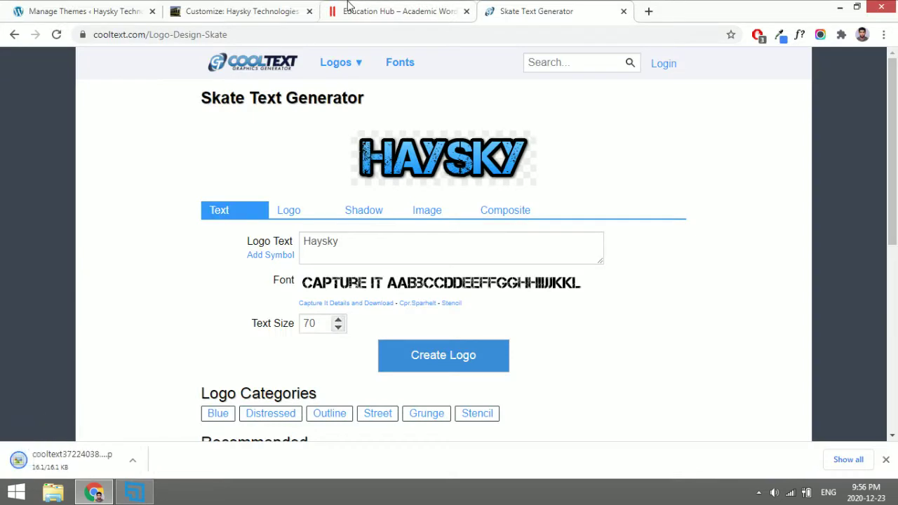
# In Site Identity, upload the Haysky PNG and set it as the logo without cropping.
pyautogui.click(233, 9)
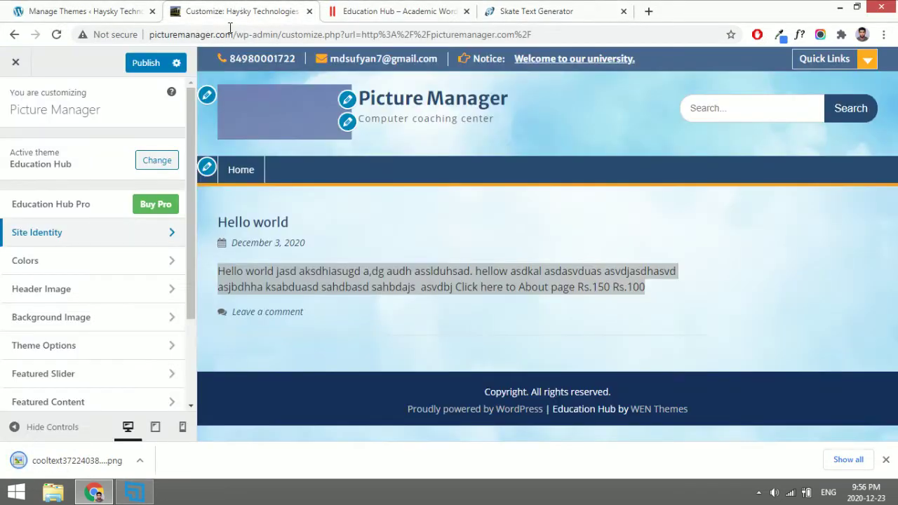
pyautogui.click(136, 237)
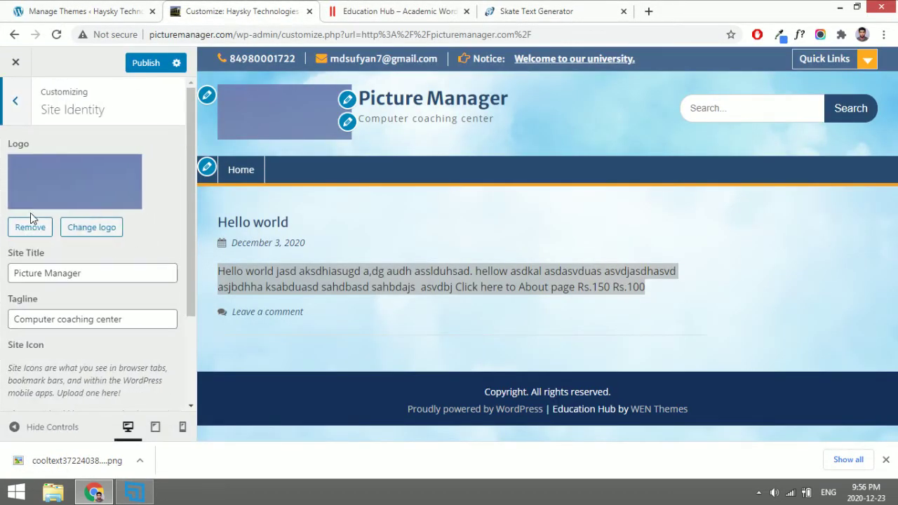
pyautogui.click(86, 231)
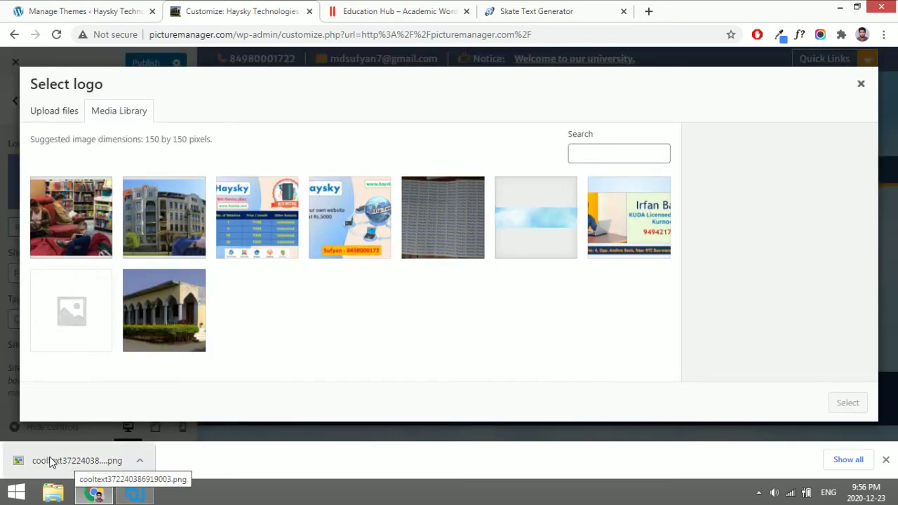
pyautogui.moveTo(52, 463); pyautogui.dragTo(375, 275)
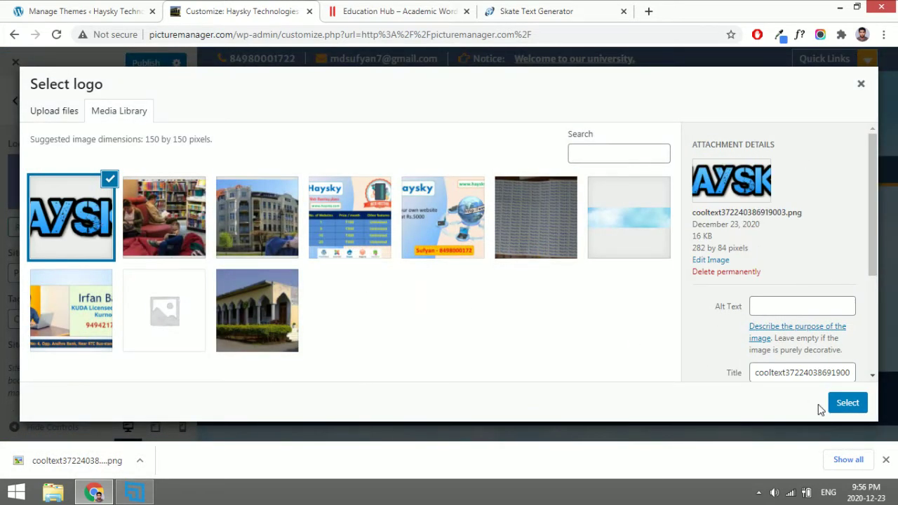
pyautogui.click(855, 405)
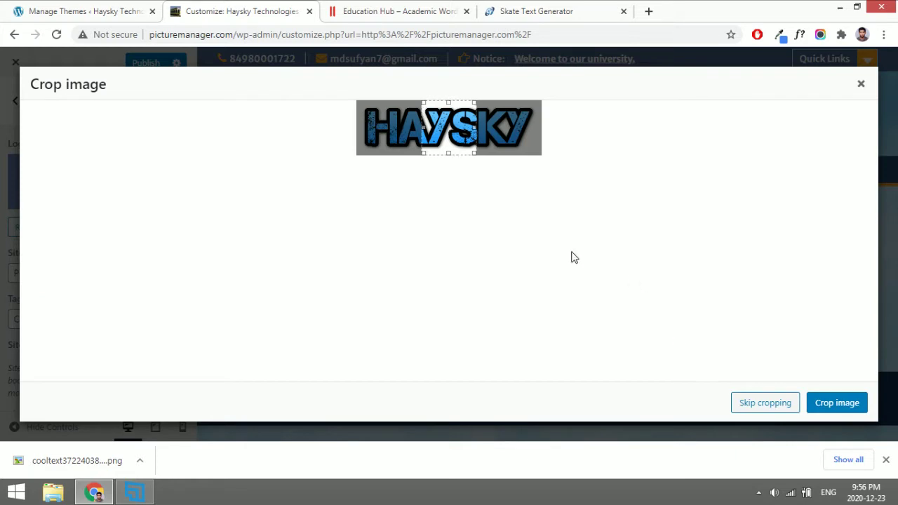
pyautogui.click(763, 404)
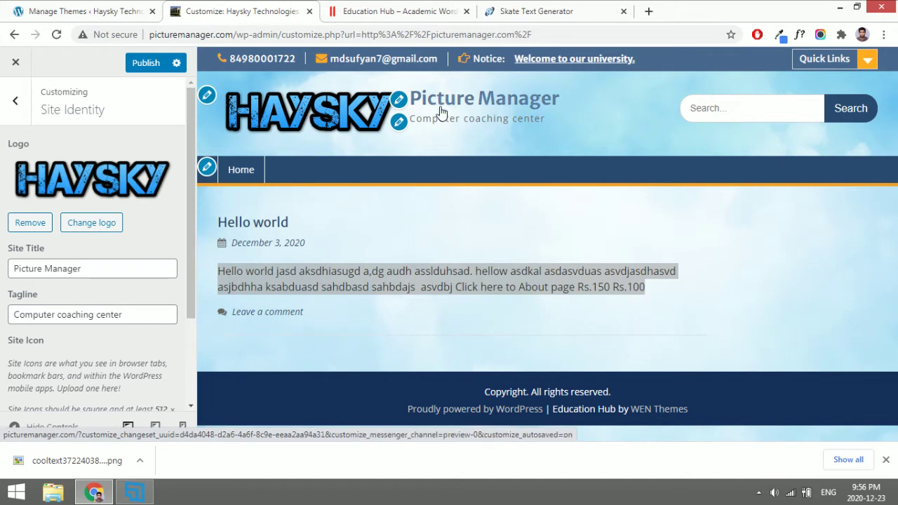
pyautogui.scroll(-2, 96, 353)
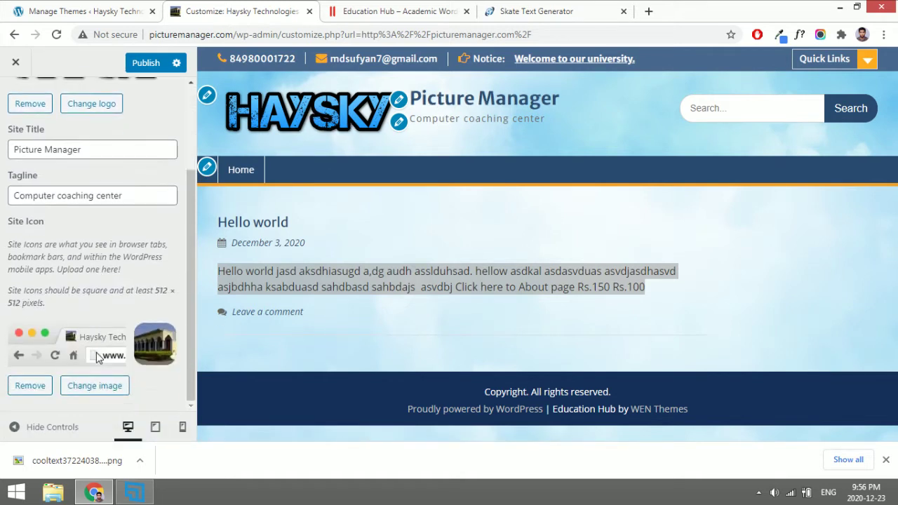
pyautogui.scroll(2, 97, 337)
pyautogui.click(17, 101)
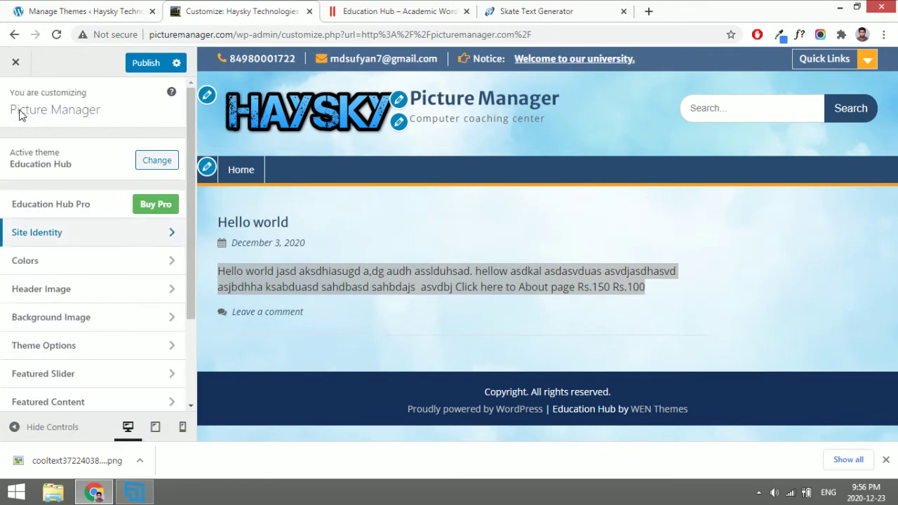
# Hide the sky header image under Header Image so the site has no header image.
pyautogui.click(66, 262)
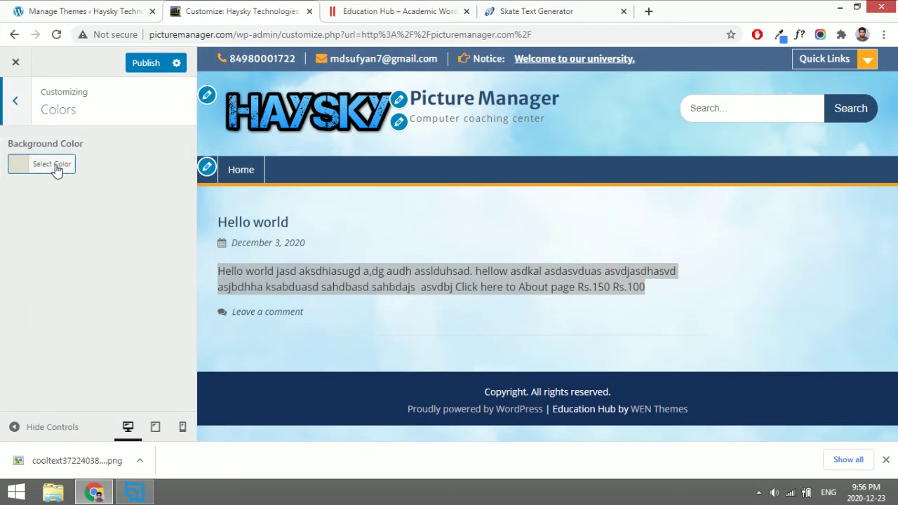
pyautogui.click(14, 102)
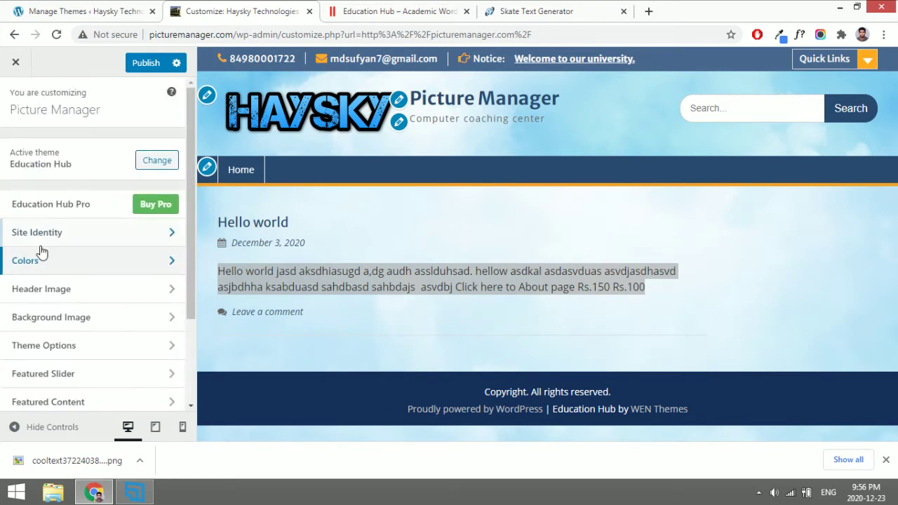
pyautogui.click(86, 295)
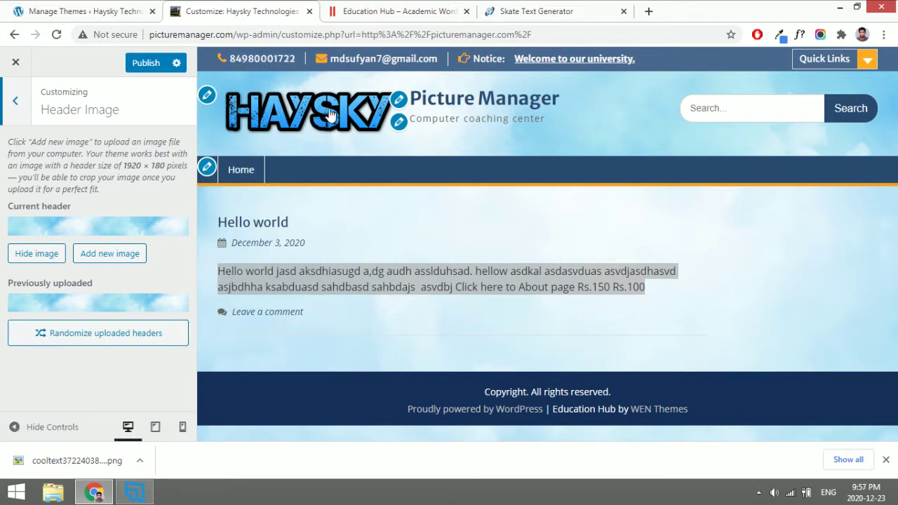
pyautogui.click(30, 256)
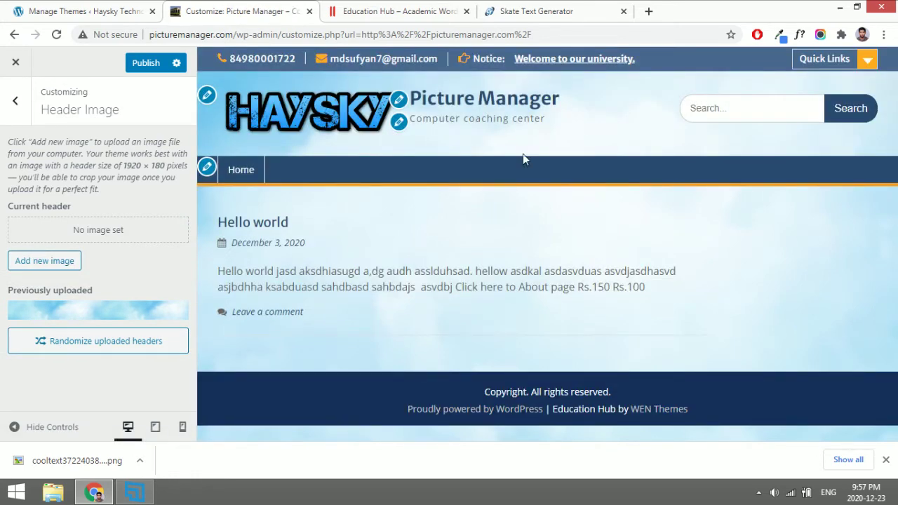
pyautogui.click(14, 100)
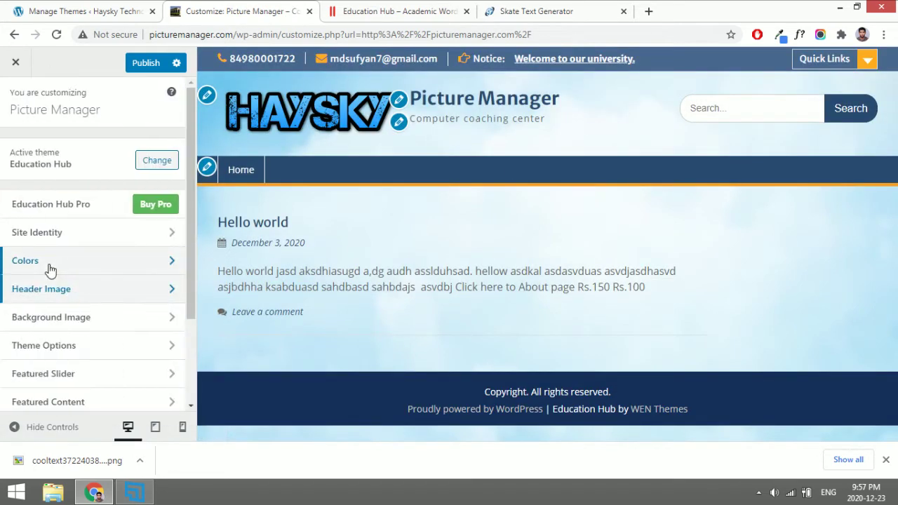
# Remove the current background image and change the page background colour to light blue.
pyautogui.click(56, 321)
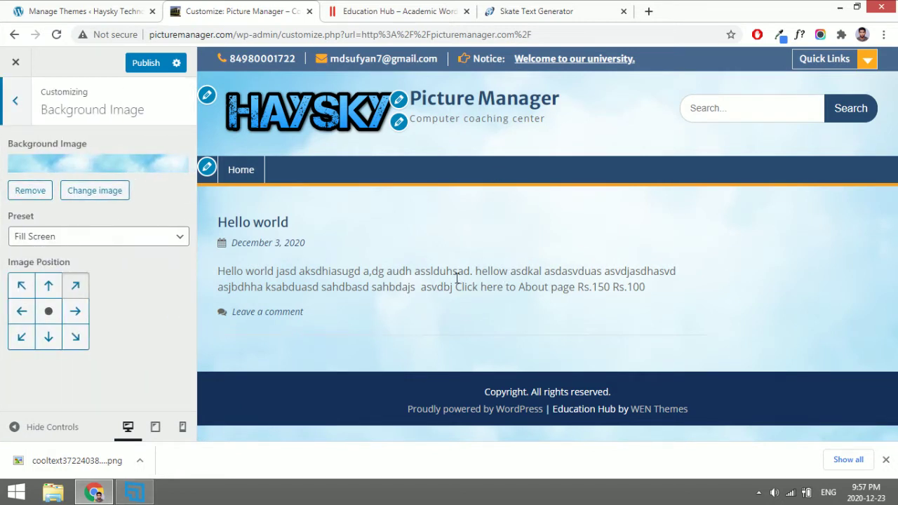
pyautogui.click(33, 190)
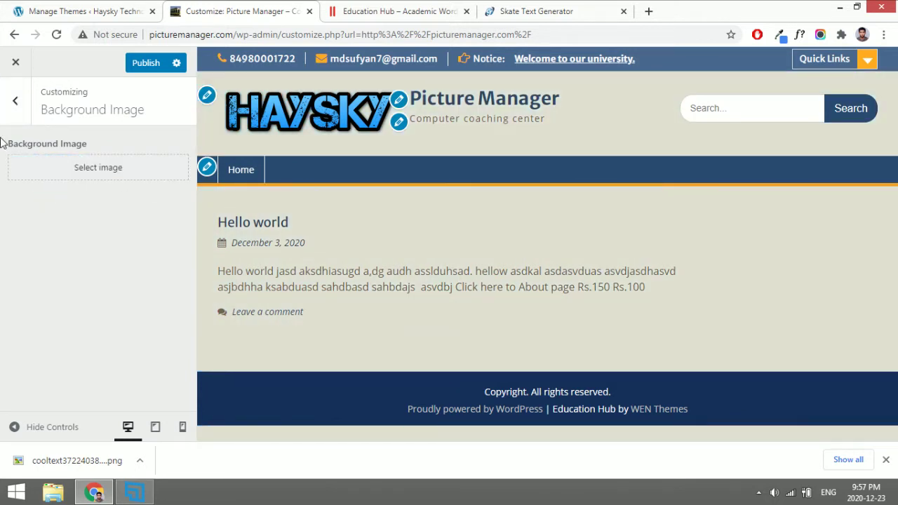
pyautogui.click(14, 102)
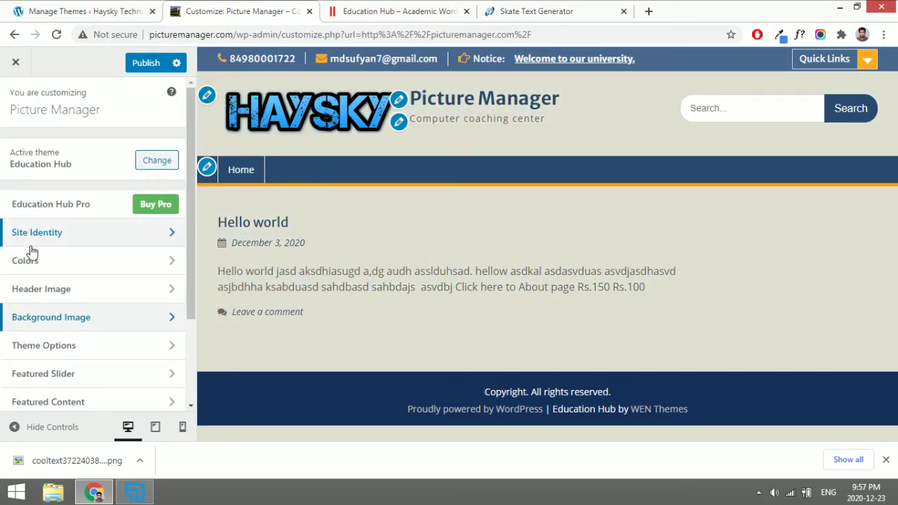
pyautogui.click(33, 261)
pyautogui.click(48, 172)
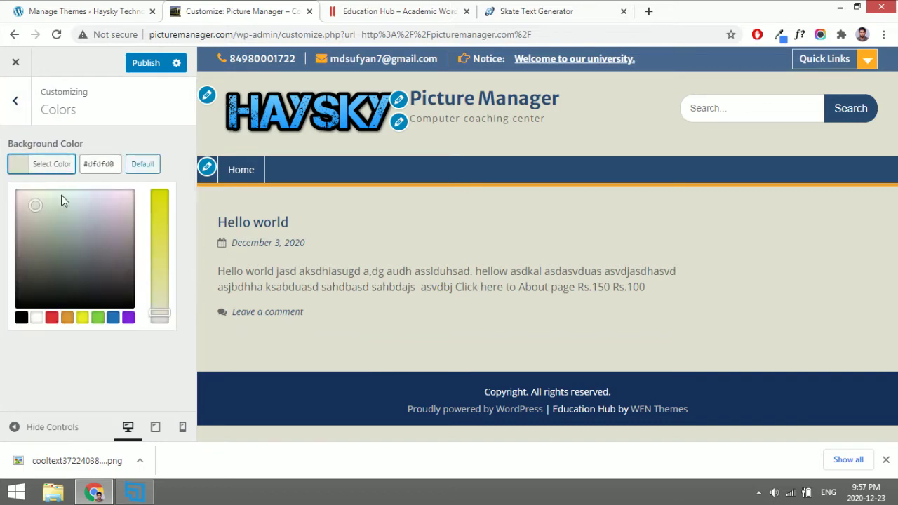
pyautogui.moveTo(77, 231)
pyautogui.mouseDown()
pyautogui.moveTo(106, 228)
pyautogui.moveTo(80, 224)
pyautogui.moveTo(84, 199)
pyautogui.mouseUp()
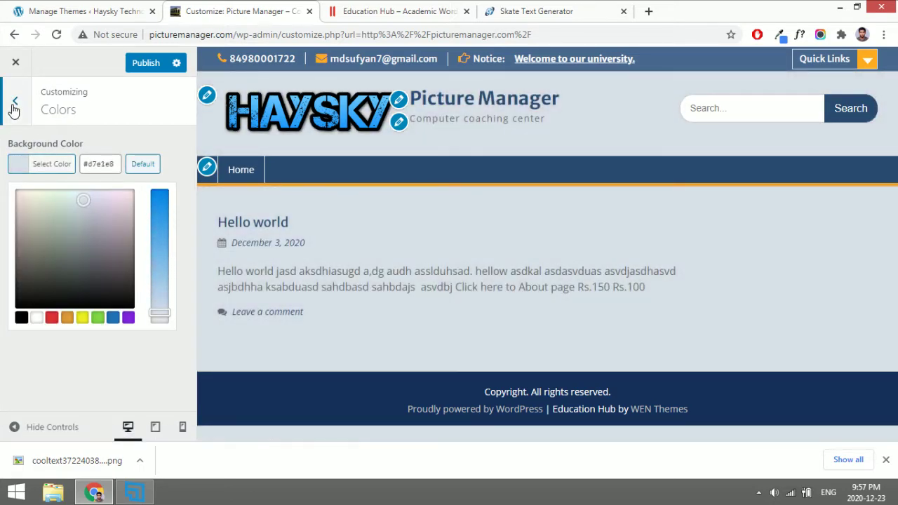
pyautogui.click(15, 104)
# Set header.jpg from the media library as the background image with the Fill Screen preset.
pyautogui.click(76, 317)
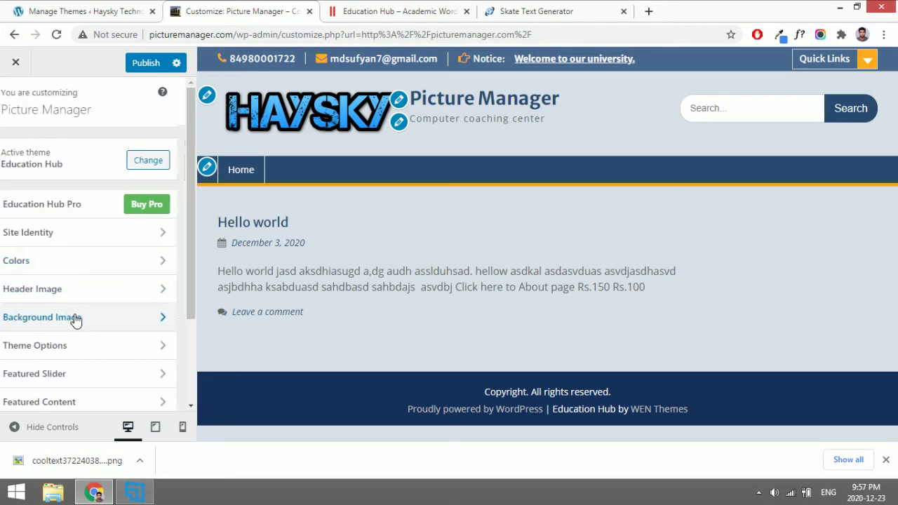
pyautogui.click(77, 167)
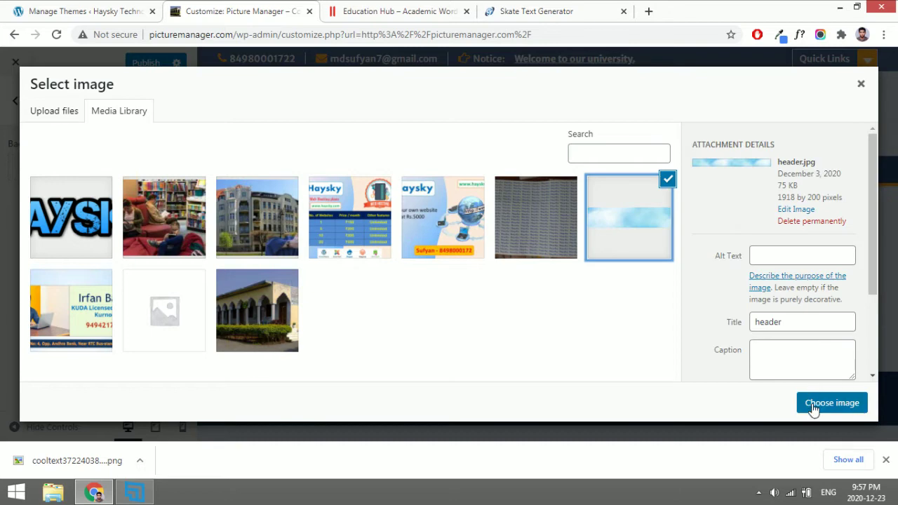
pyautogui.click(818, 403)
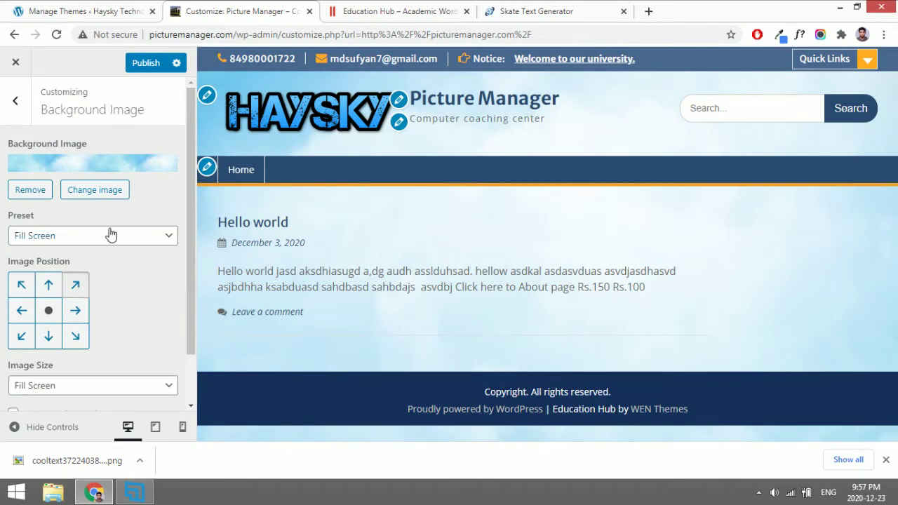
pyautogui.click(90, 240)
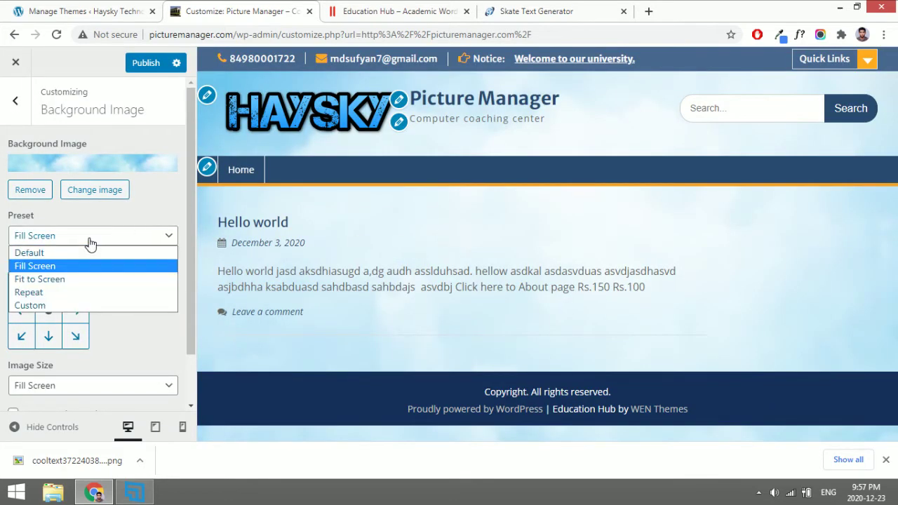
pyautogui.click(63, 293)
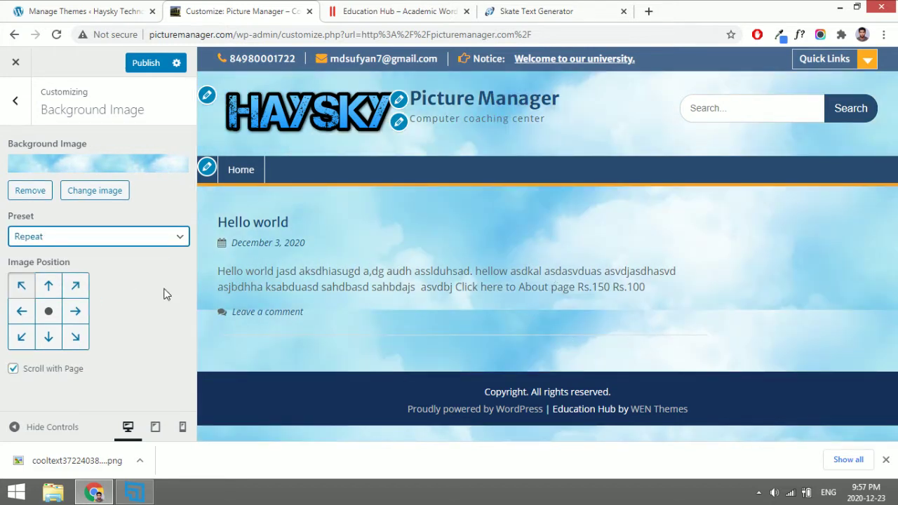
pyautogui.click(143, 236)
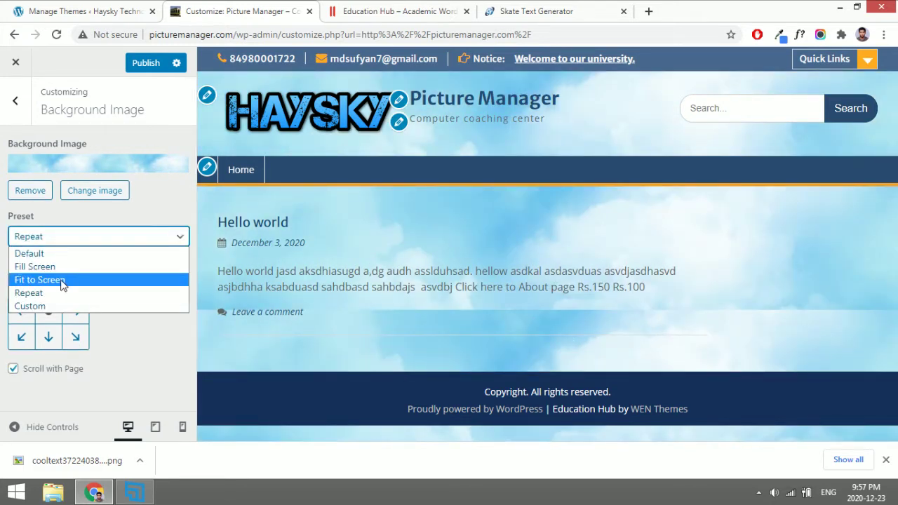
pyautogui.click(67, 282)
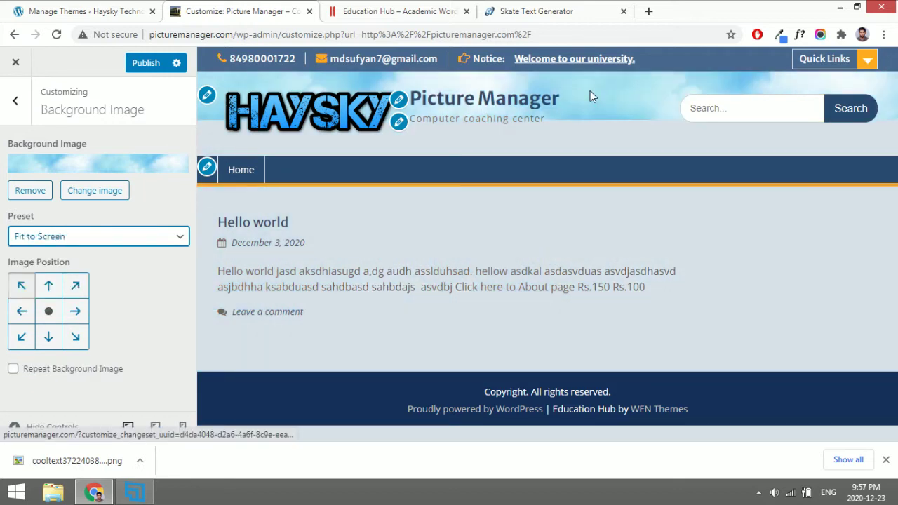
pyautogui.click(125, 244)
pyautogui.click(84, 264)
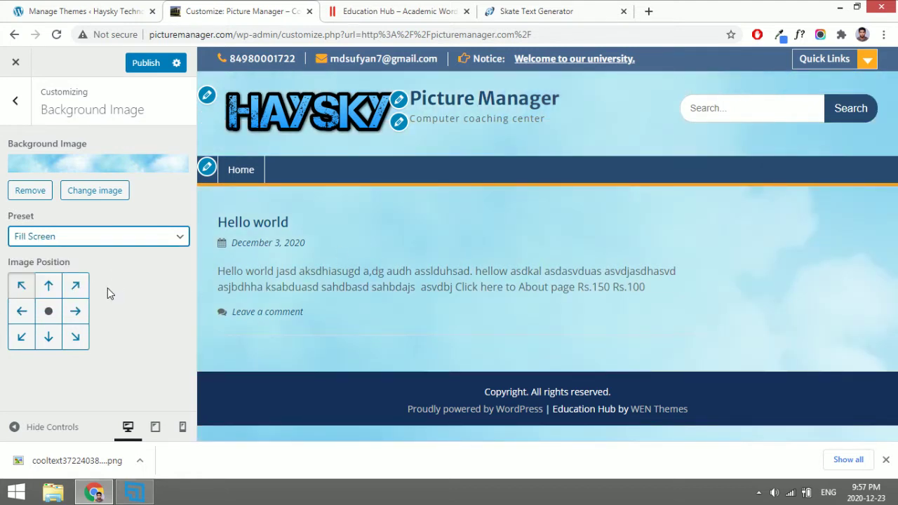
# Anchor the background image at the top right.
pyautogui.click(76, 286)
pyautogui.click(49, 286)
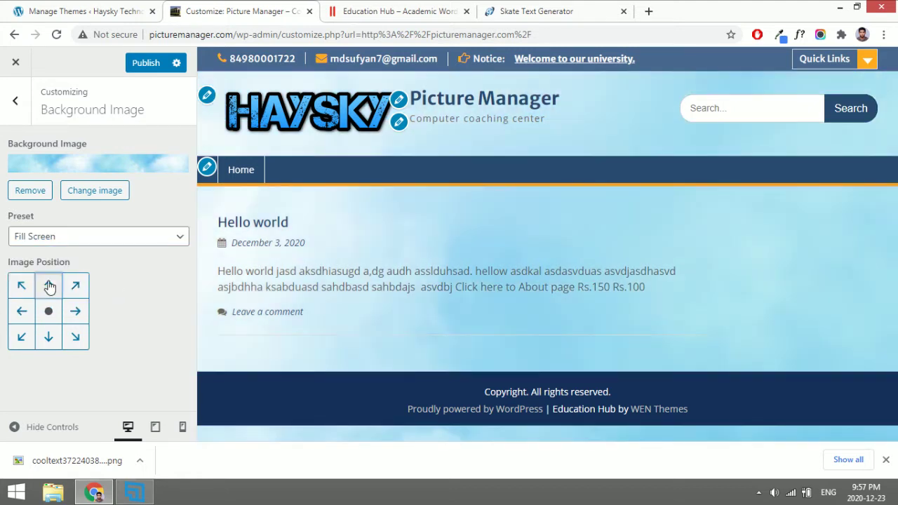
pyautogui.click(27, 286)
pyautogui.click(75, 286)
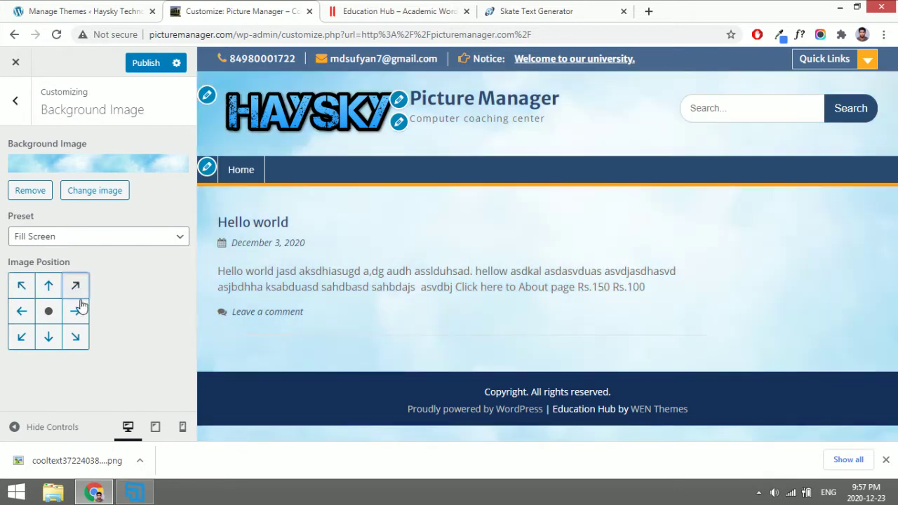
pyautogui.click(14, 111)
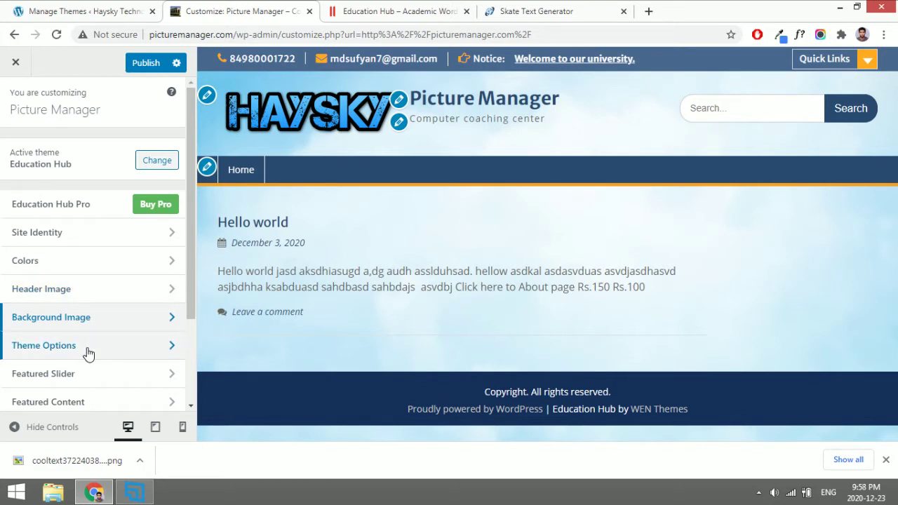
# In Theme Options > Header Options, turn off Show Site Title and Show Tagline.
pyautogui.scroll(-1, 88, 353)
pyautogui.click(94, 287)
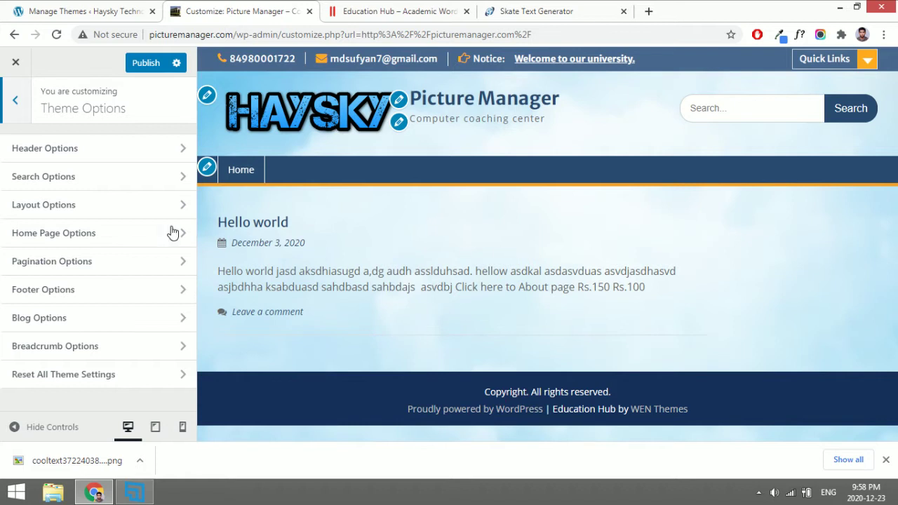
pyautogui.click(89, 148)
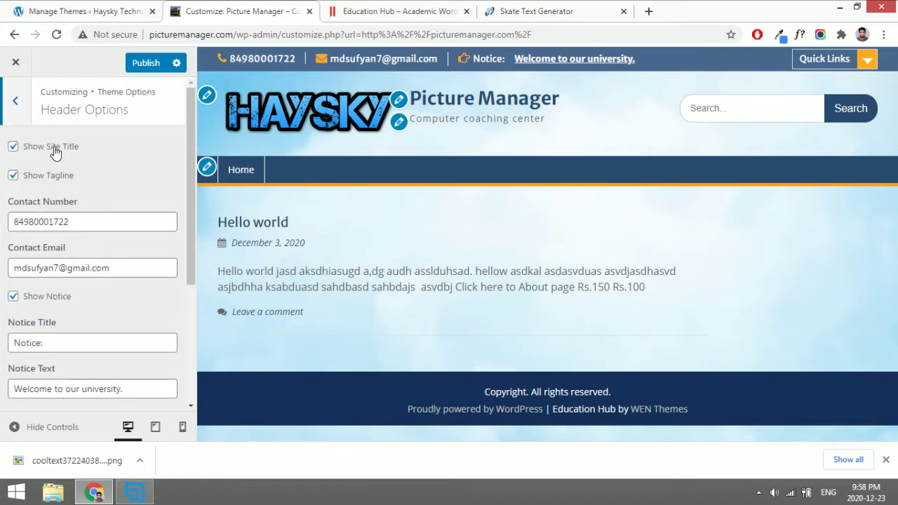
pyautogui.click(13, 147)
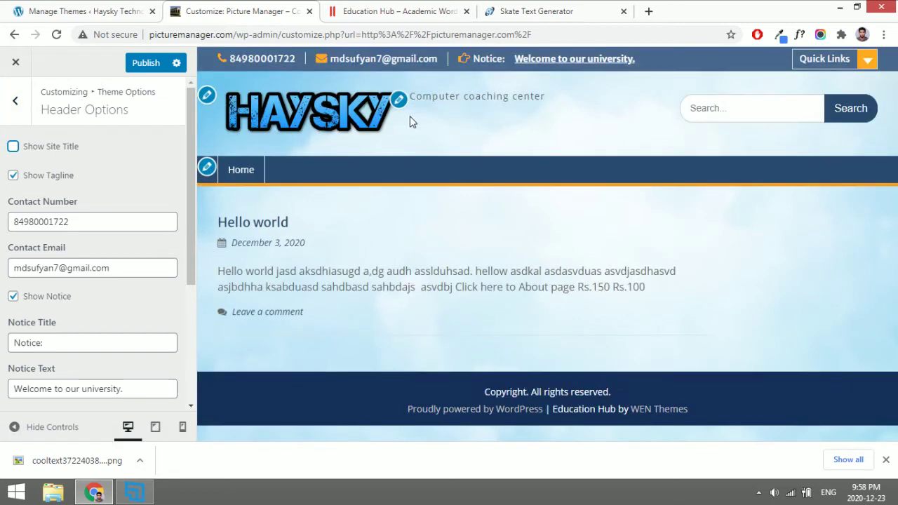
pyautogui.click(52, 181)
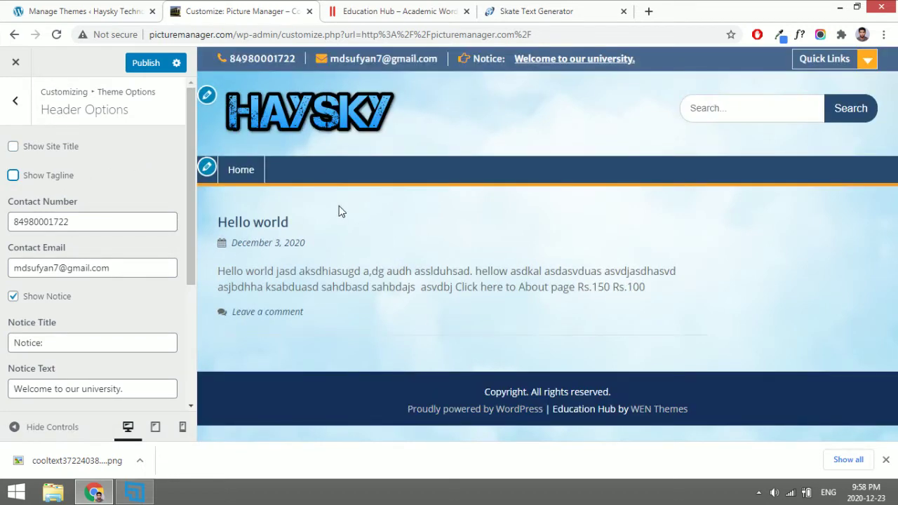
# Replace the header's Contact Number and Contact Email with new values.
pyautogui.doubleClick(93, 221)
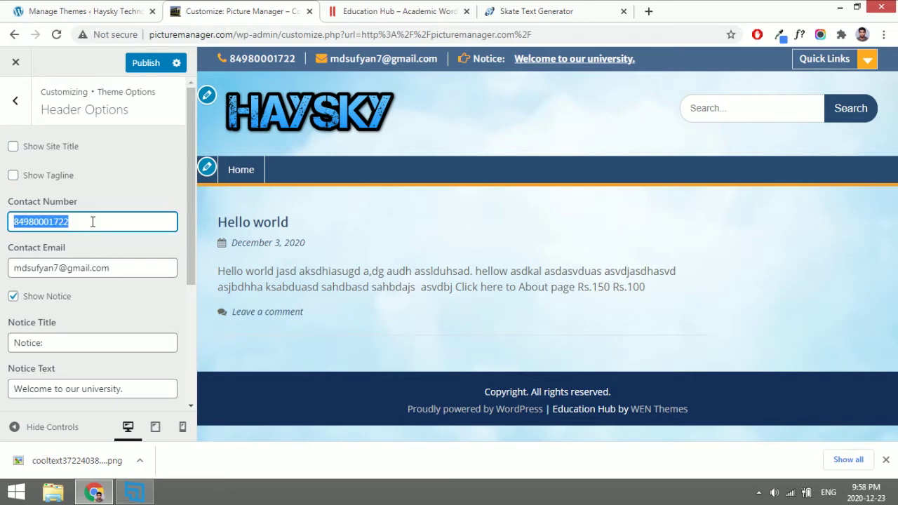
pyautogui.press('Tab')
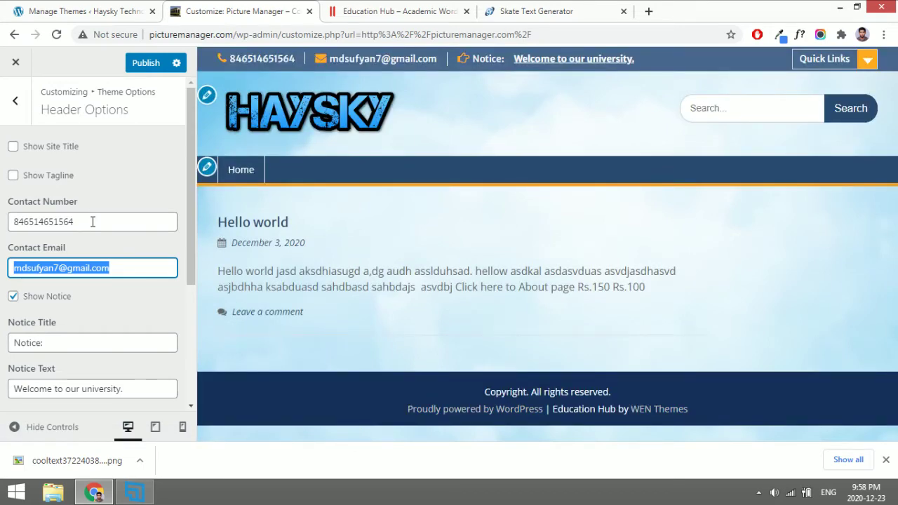
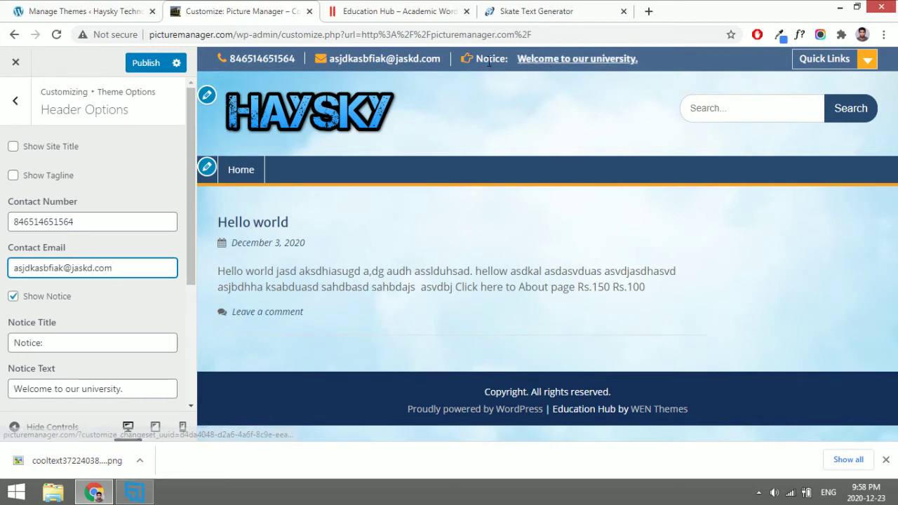
# Change the Notice Title to 'Welcome:' and select the existing Notice URL value.
pyautogui.click(28, 346)
pyautogui.hotkey('ctrl', 'a')
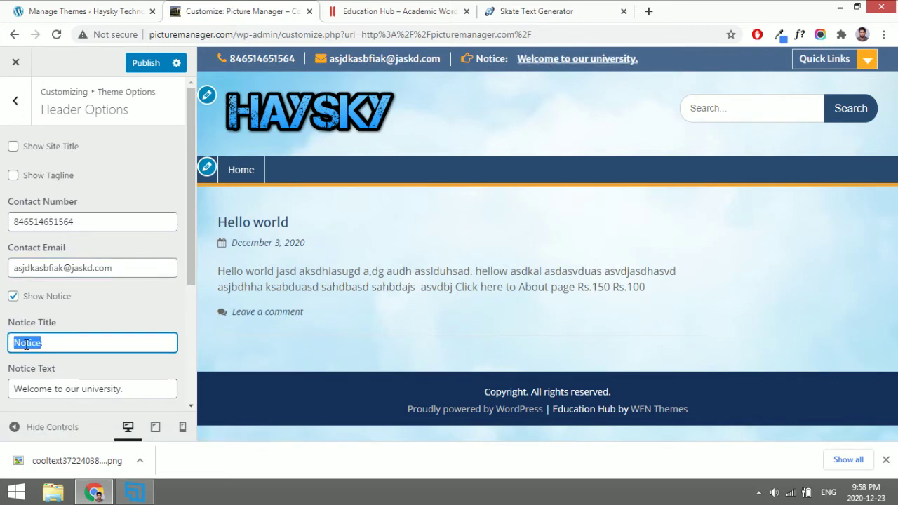
pyautogui.write('Welcome:')
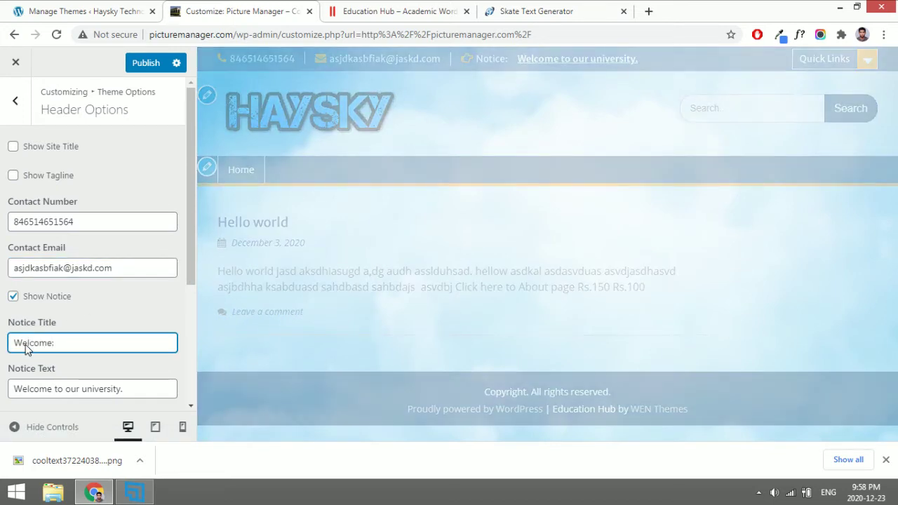
pyautogui.moveTo(15, 390); pyautogui.dragTo(144, 389)
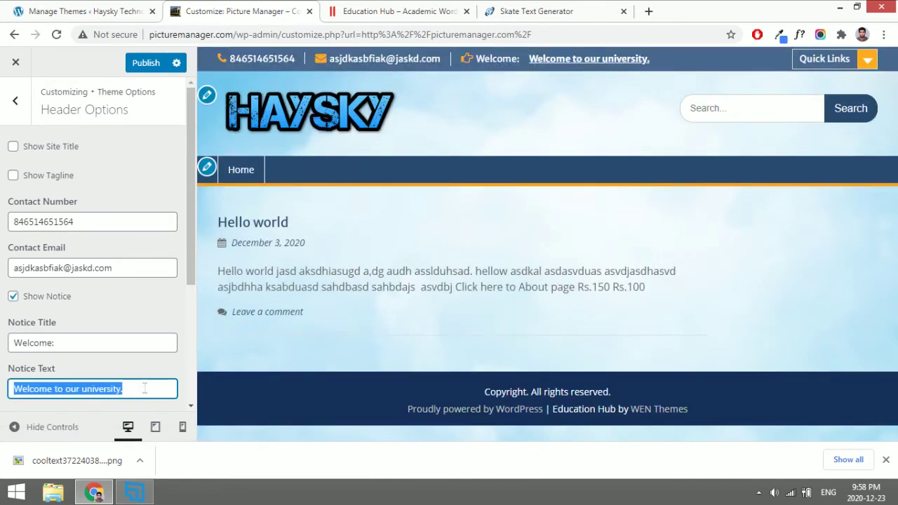
pyautogui.scroll(-2, 145, 388)
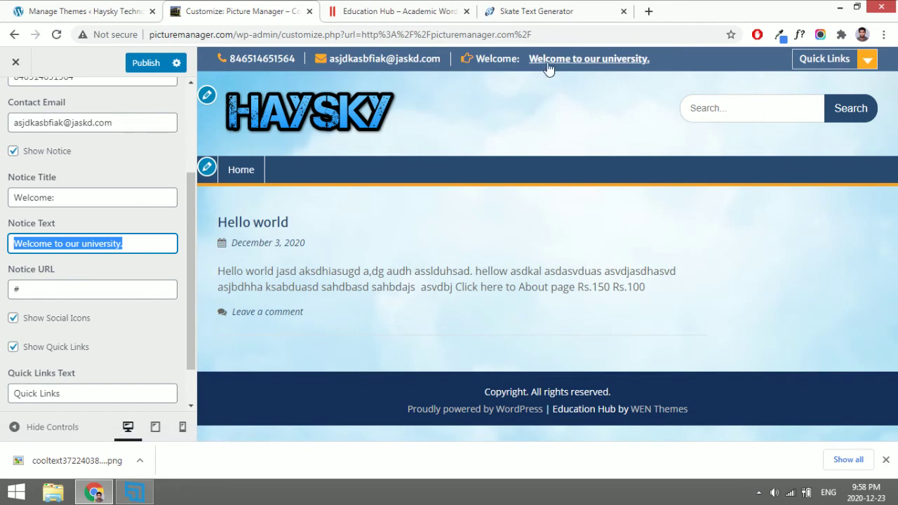
pyautogui.doubleClick(14, 289)
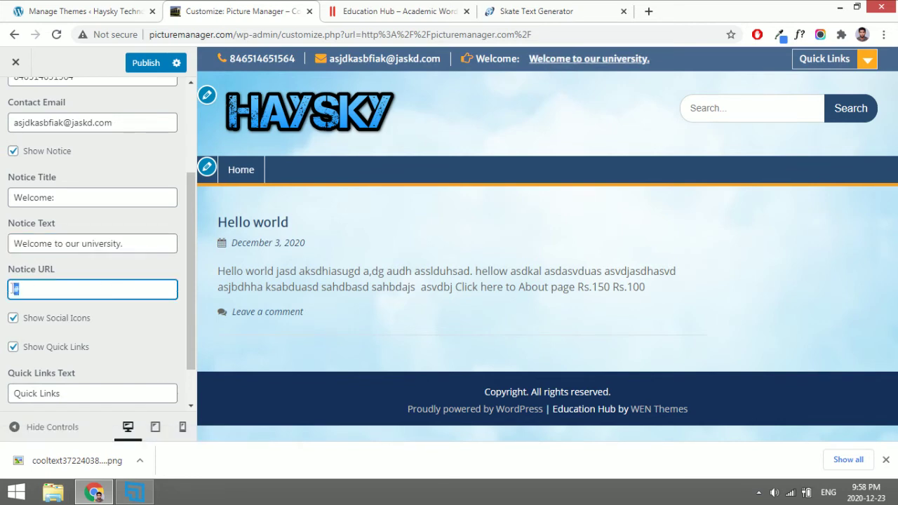
pyautogui.click(77, 11)
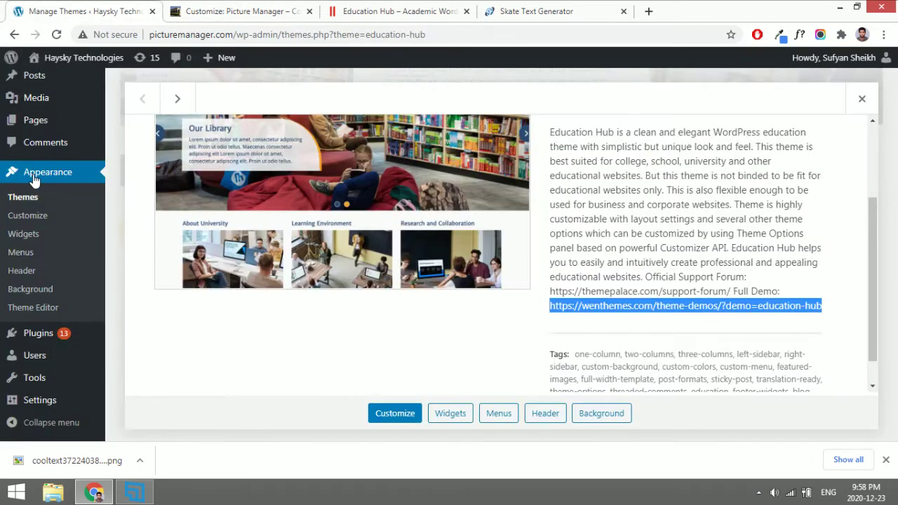
# Copy the Our services page link from the Pages list and paste it into Notice URL.
pyautogui.click(49, 122)
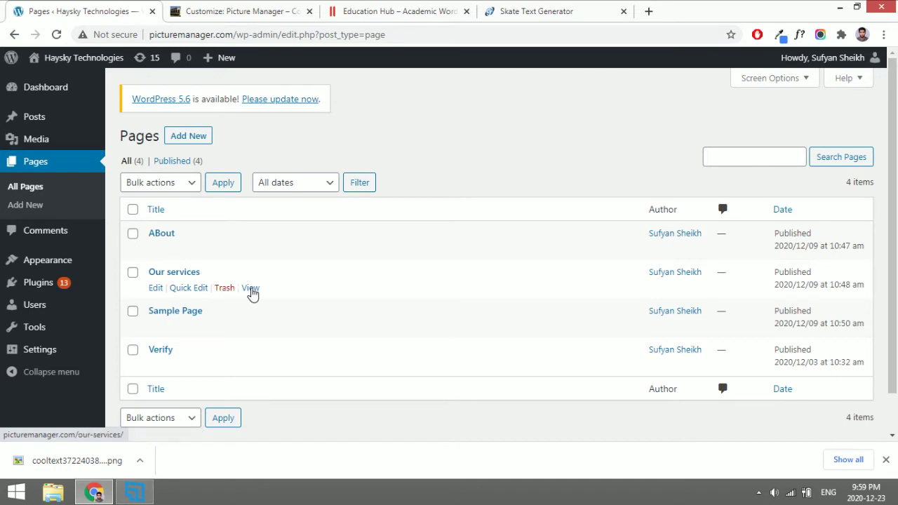
pyautogui.rightClick(253, 294)
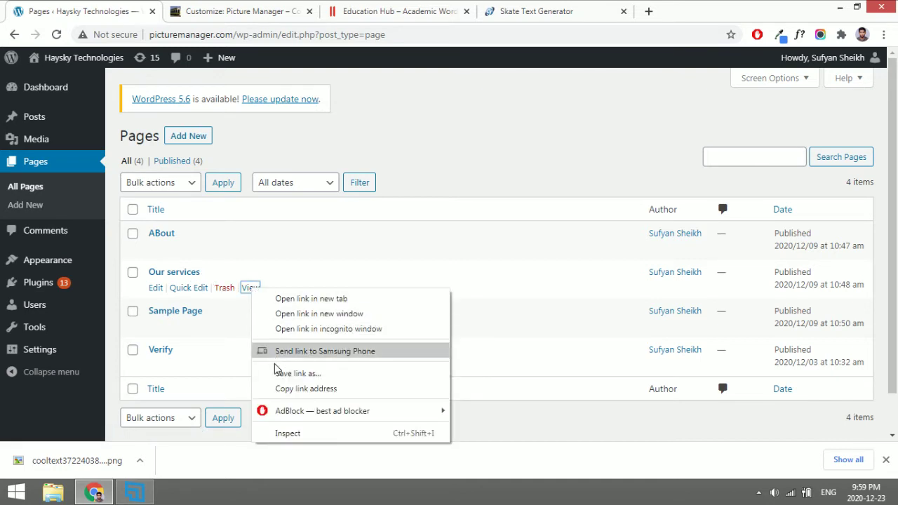
pyautogui.click(343, 391)
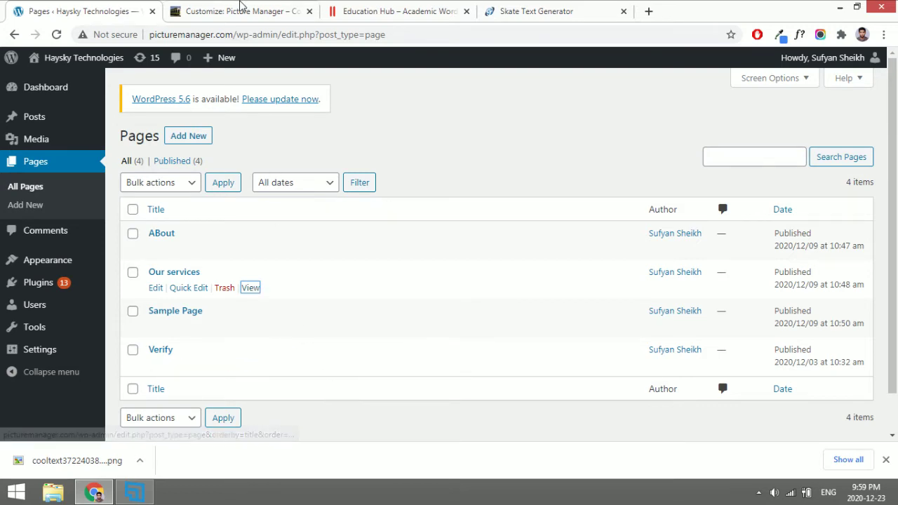
pyautogui.click(241, 9)
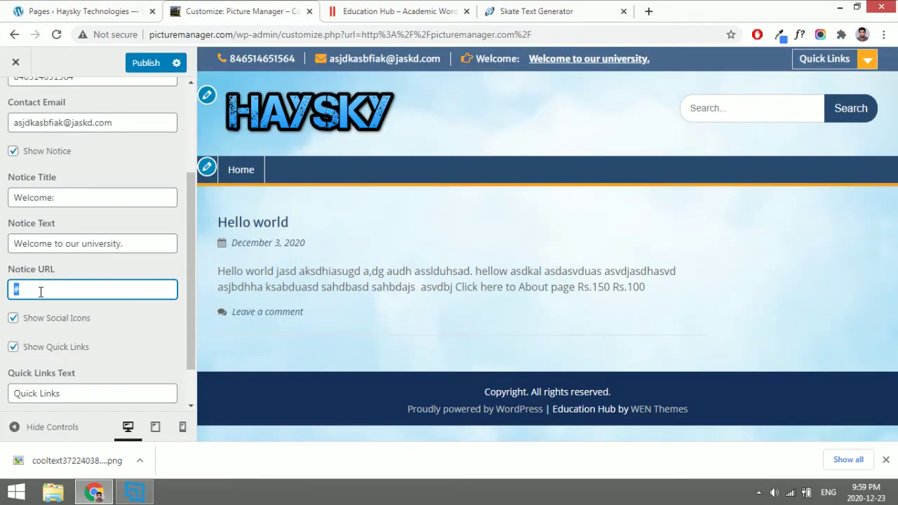
pyautogui.hotkey('ctrl', 'v')
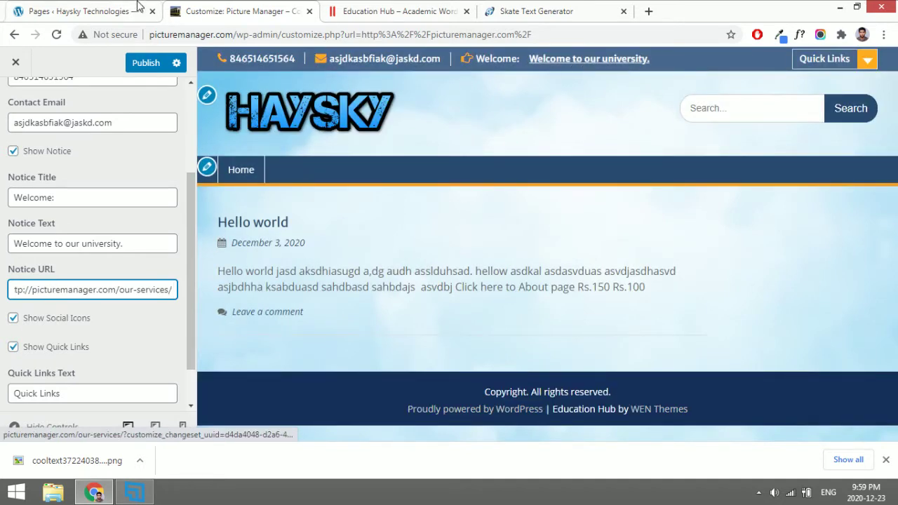
pyautogui.click(100, 10)
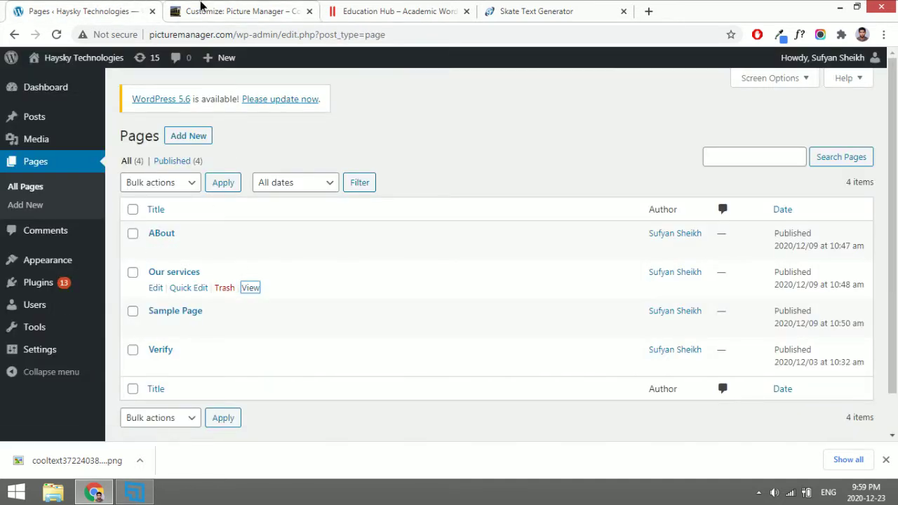
pyautogui.click(204, 9)
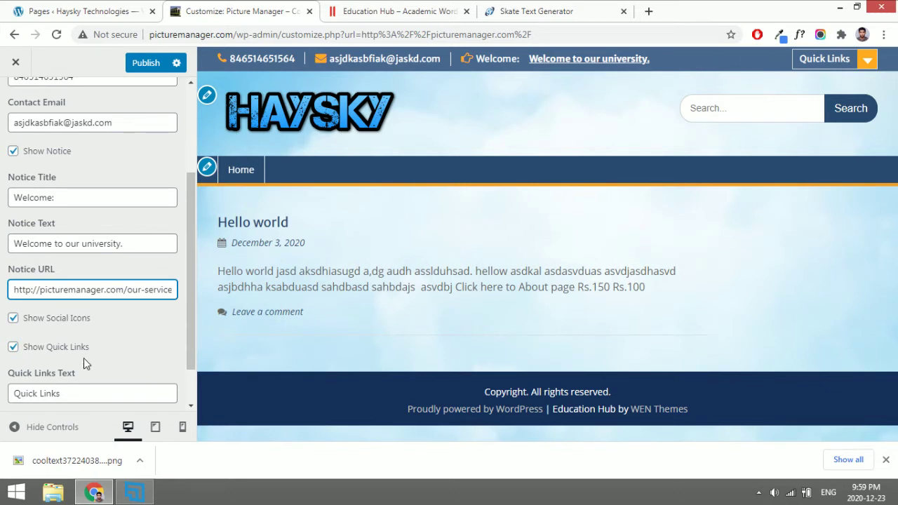
# Finish the Notice URL entry and turn off Show Search Form in Header Options.
pyautogui.moveTo(804, 71)
pyautogui.click(416, 225)
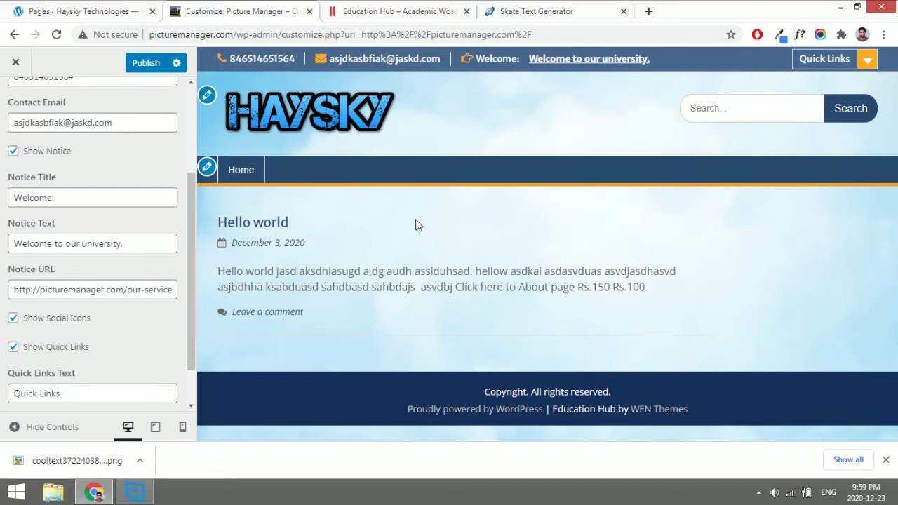
pyautogui.moveTo(67, 394); pyautogui.dragTo(2, 400)
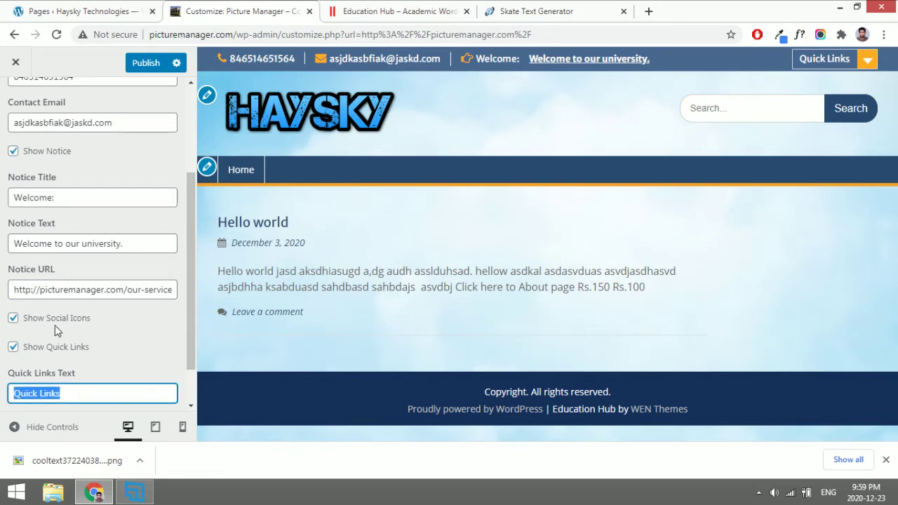
pyautogui.scroll(-2, 110, 410)
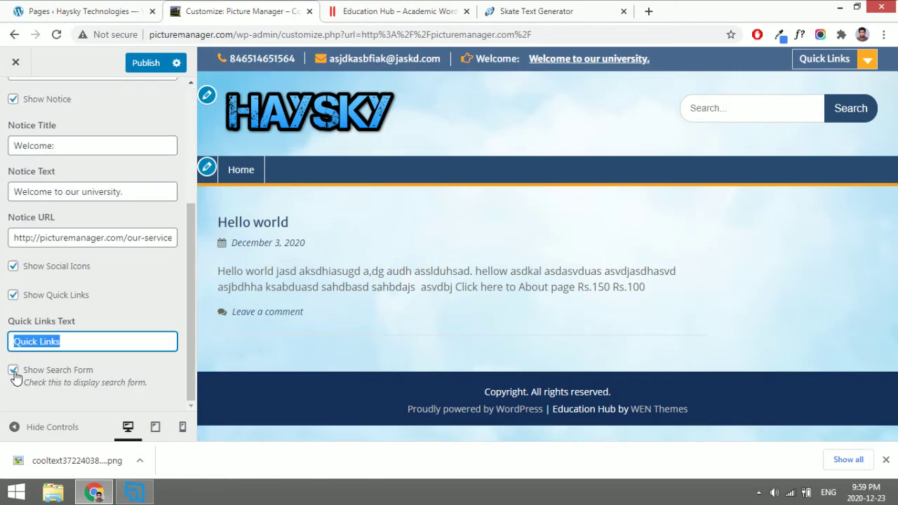
pyautogui.click(14, 373)
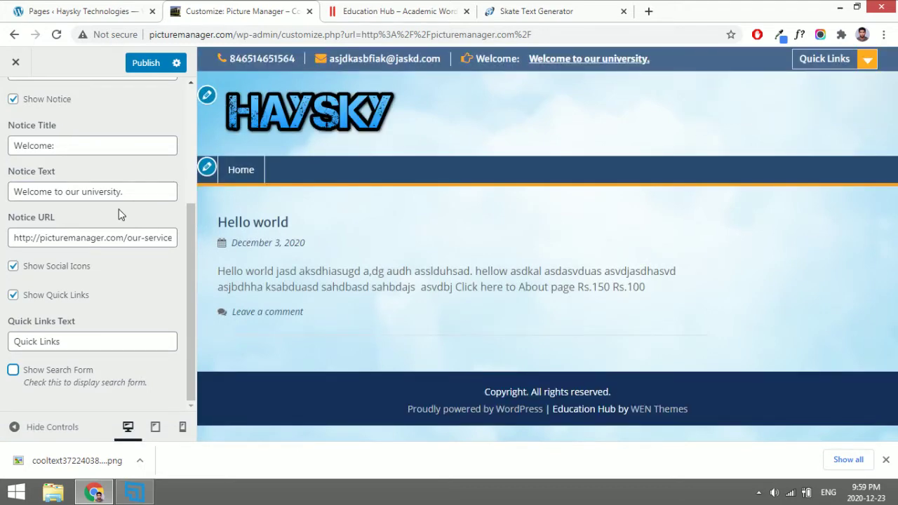
pyautogui.scroll(3, 119, 214)
pyautogui.scroll(-3, 39, 296)
pyautogui.scroll(3, 40, 295)
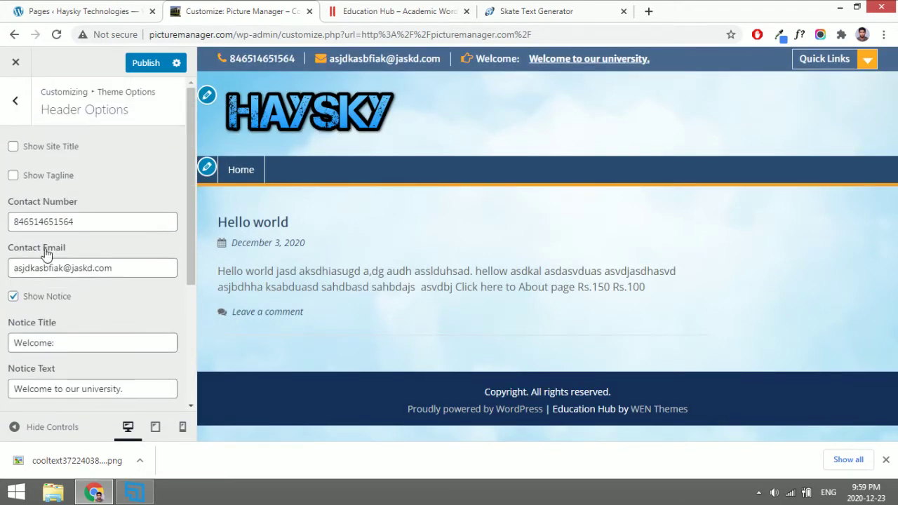
pyautogui.click(10, 106)
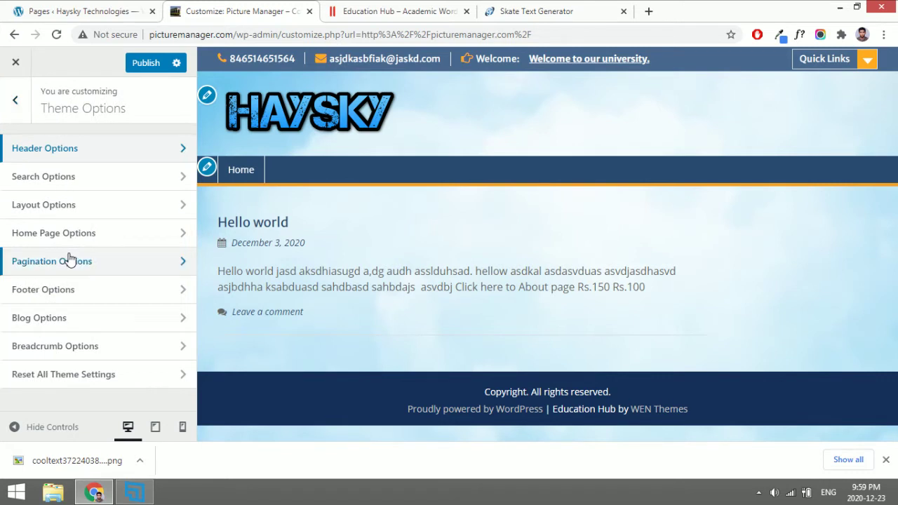
# Re-enable Show Search Form in Header Options and return to Theme Options.
pyautogui.click(100, 150)
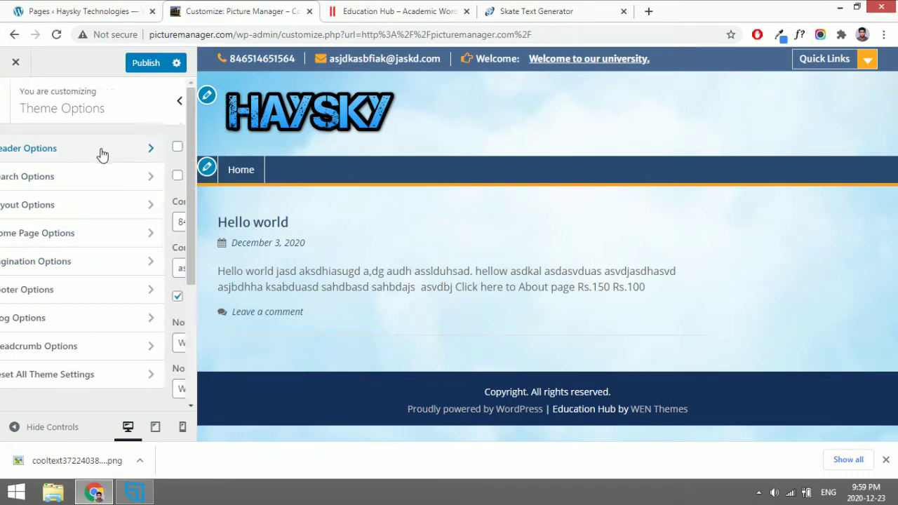
pyautogui.scroll(-3, 48, 301)
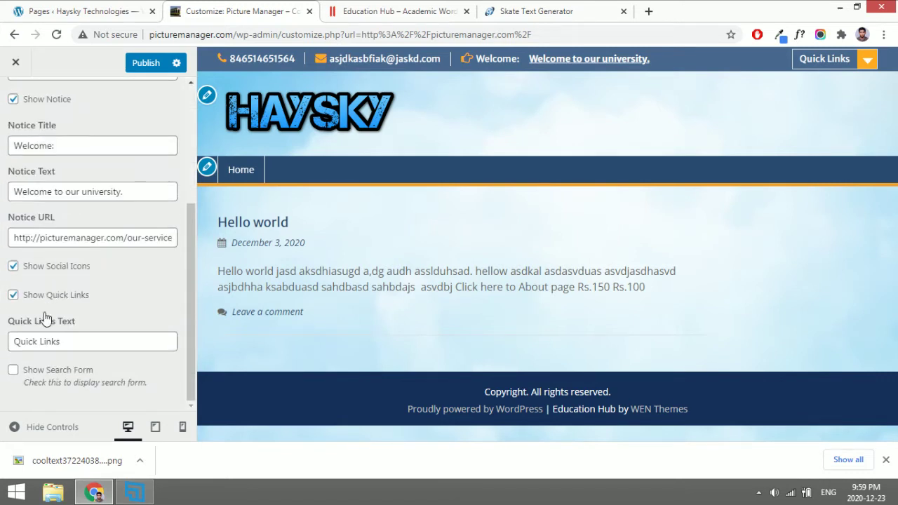
pyautogui.click(49, 379)
pyautogui.scroll(5, 48, 377)
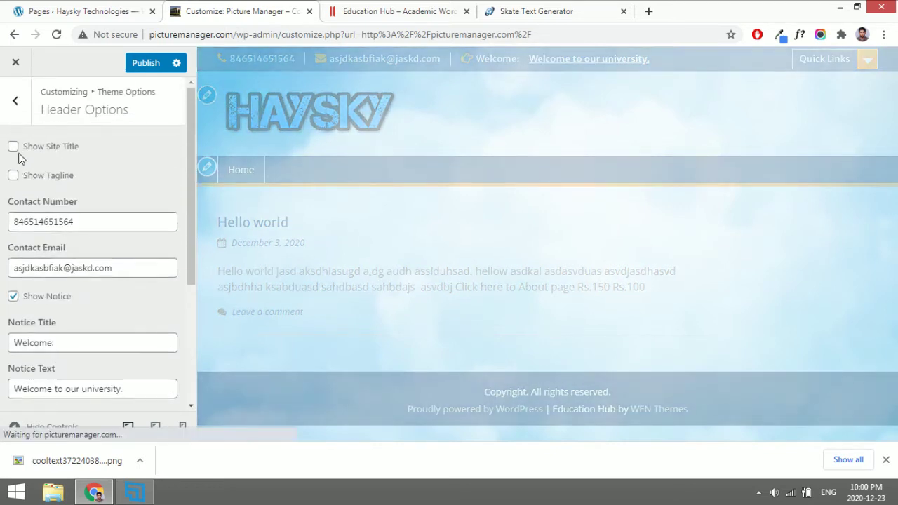
pyautogui.click(18, 123)
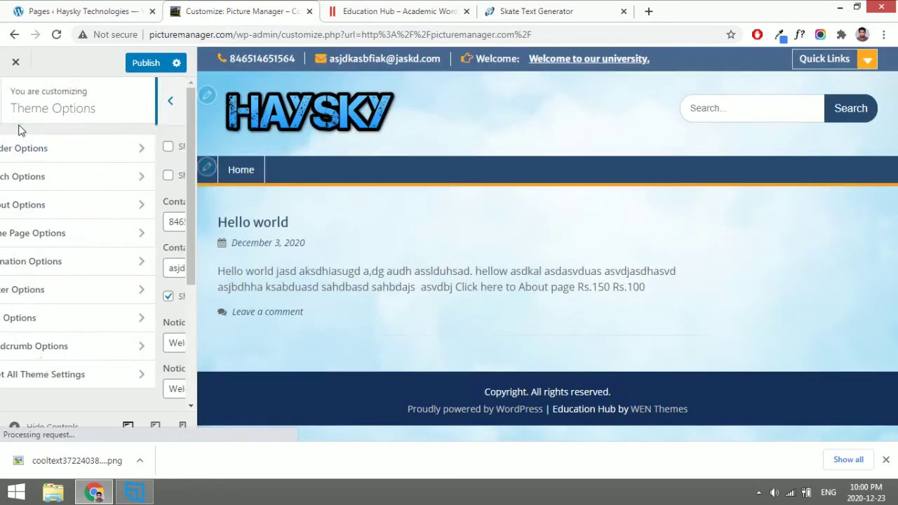
# Change the Search Options placeholder text from 'Search...' to 'Find...'.
pyautogui.click(88, 178)
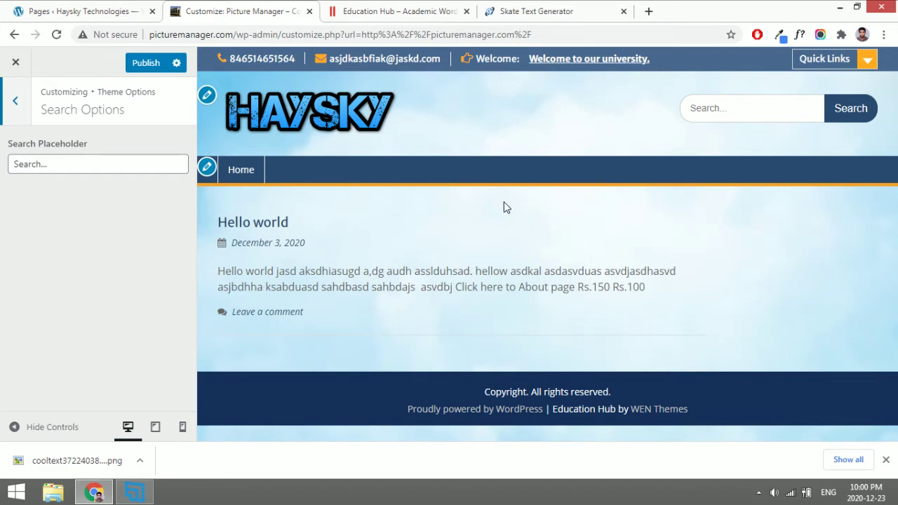
pyautogui.doubleClick(28, 164)
pyautogui.write('Find')
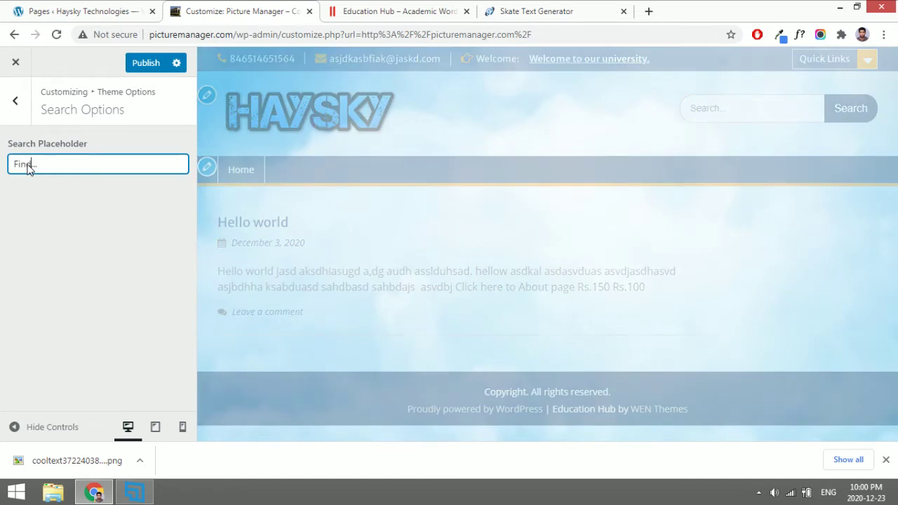
pyautogui.click(15, 105)
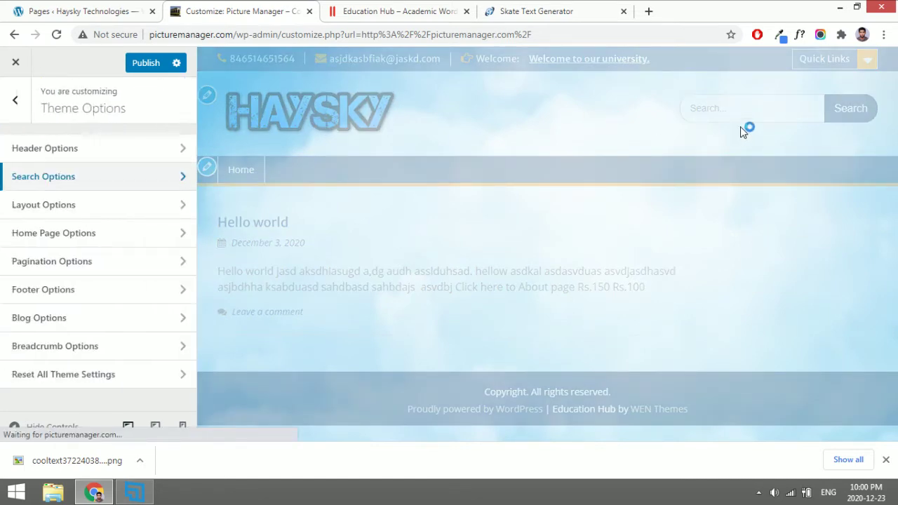
# Look over the theme's Layout Options, then bring up the Education Hub demo for comparison.
pyautogui.click(140, 205)
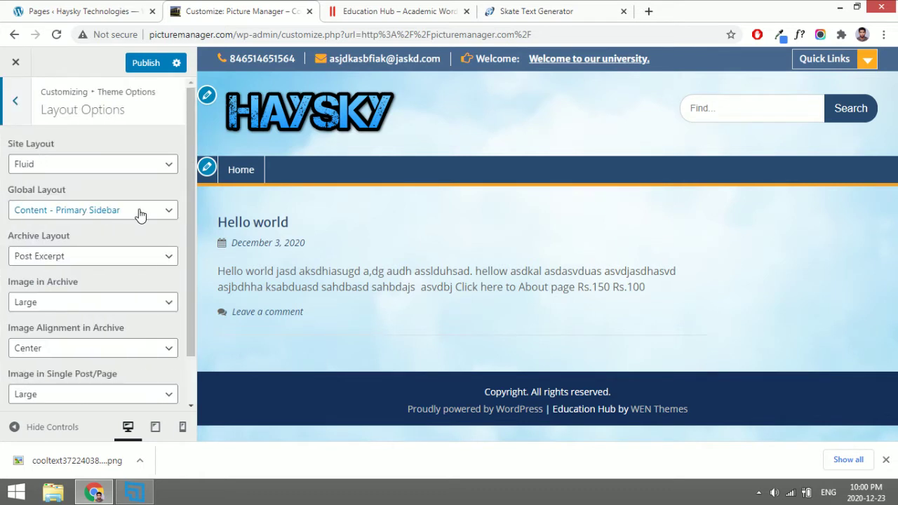
pyautogui.scroll(-2, 138, 215)
pyautogui.scroll(2, 126, 219)
pyautogui.click(15, 102)
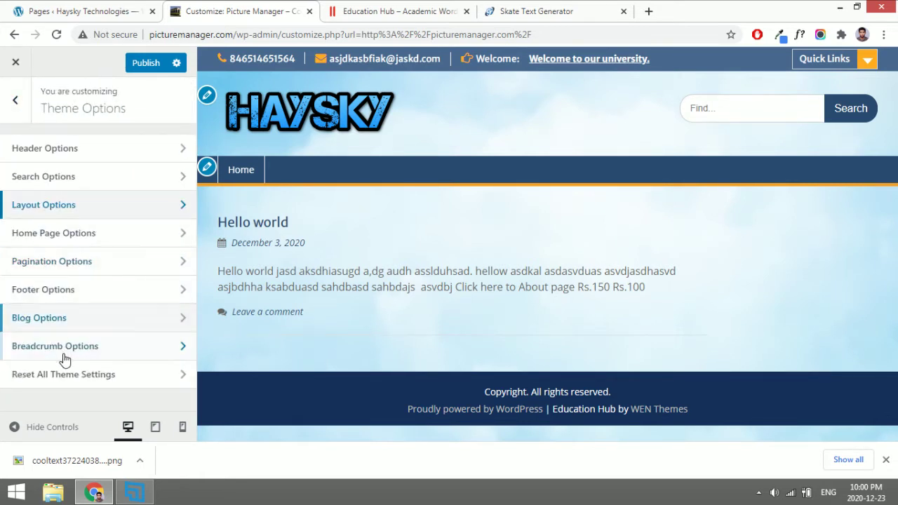
pyautogui.click(12, 106)
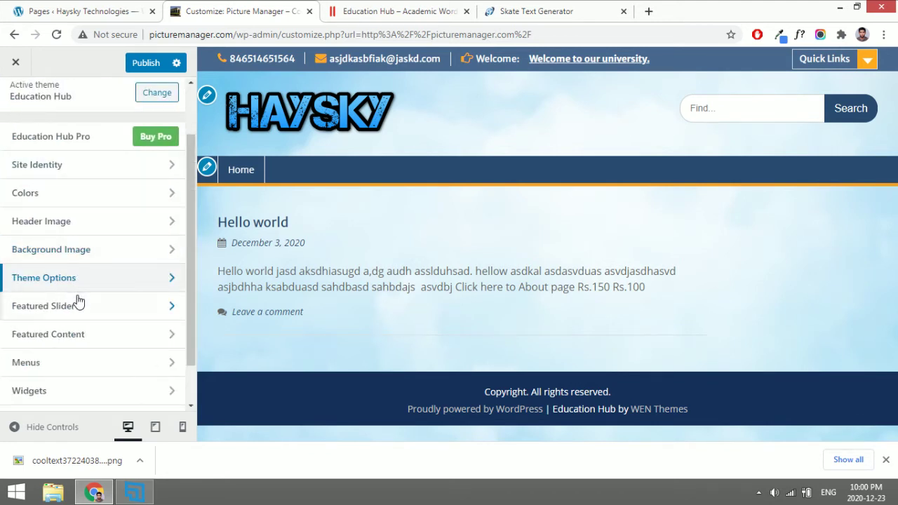
pyautogui.click(348, 10)
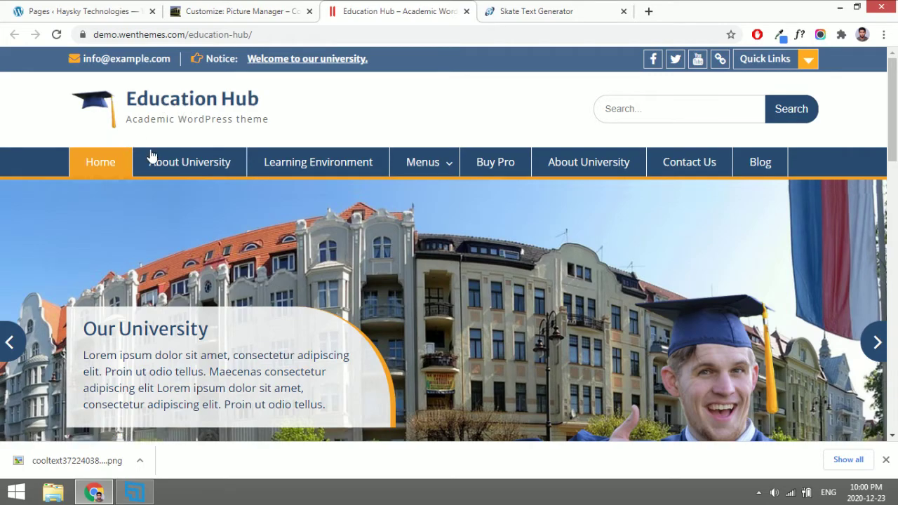
# Set Featured Slider > Slider Type's Enable Slider On to Static Front Page Only.
pyautogui.scroll(-3, 320, 316)
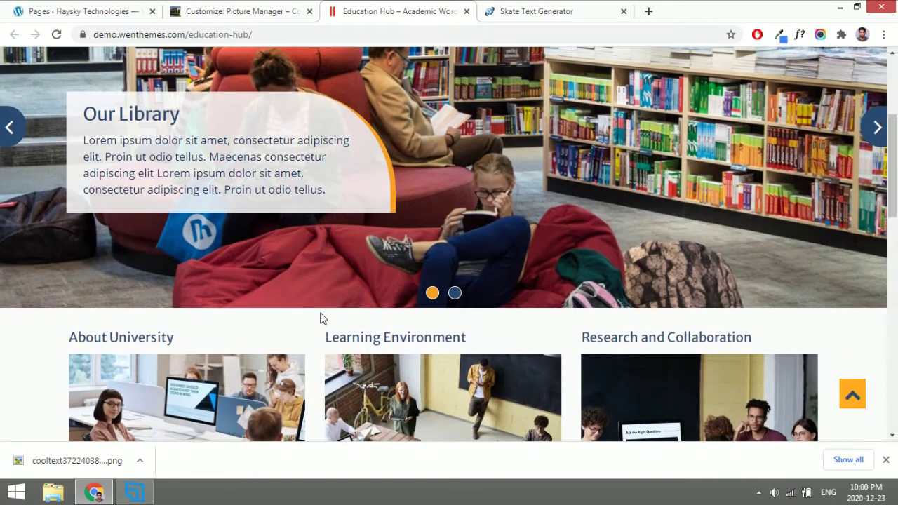
pyautogui.scroll(3, 321, 316)
pyautogui.click(257, 10)
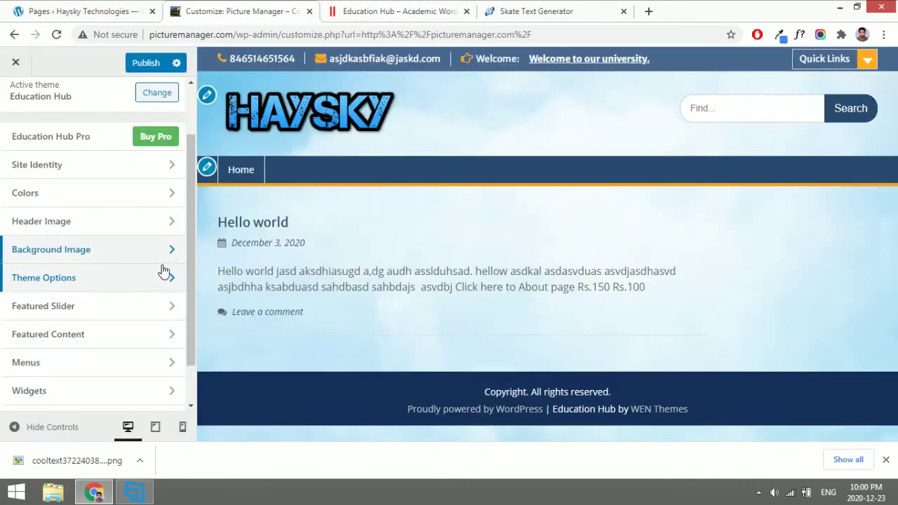
pyautogui.click(81, 306)
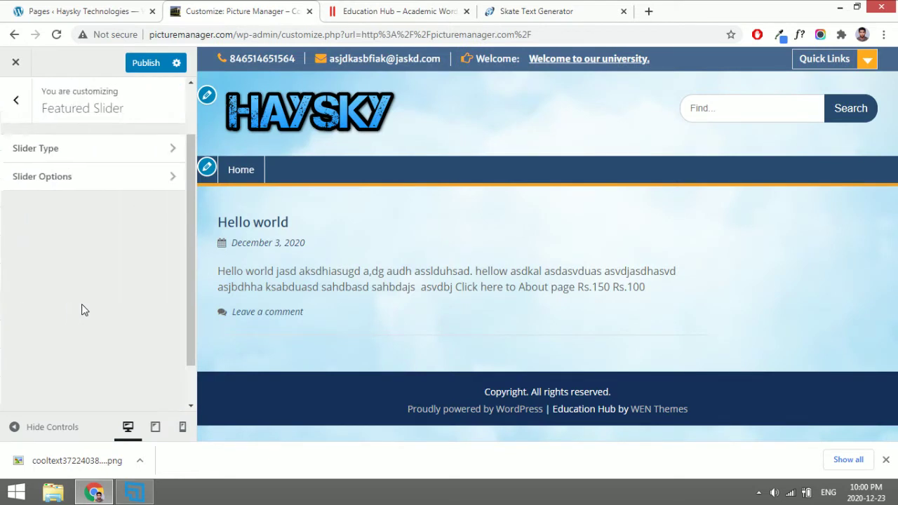
pyautogui.click(54, 151)
pyautogui.click(54, 164)
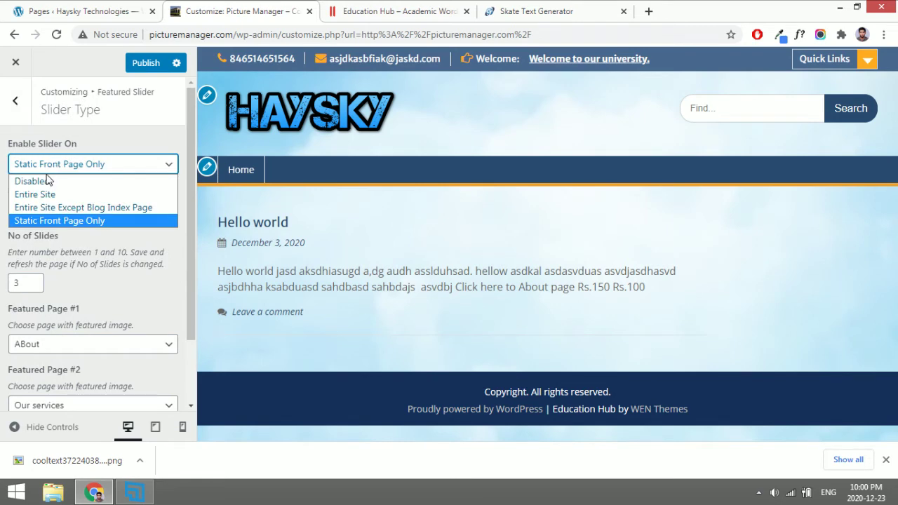
pyautogui.click(47, 181)
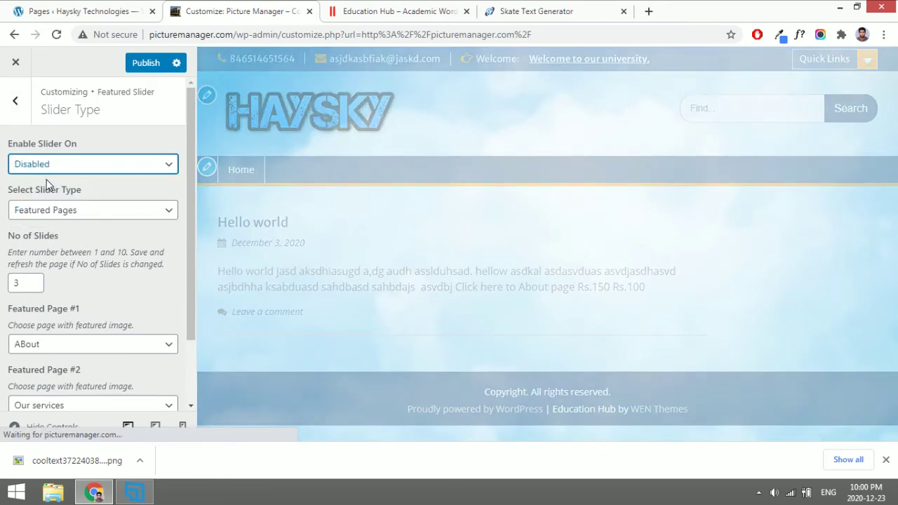
pyautogui.click(17, 105)
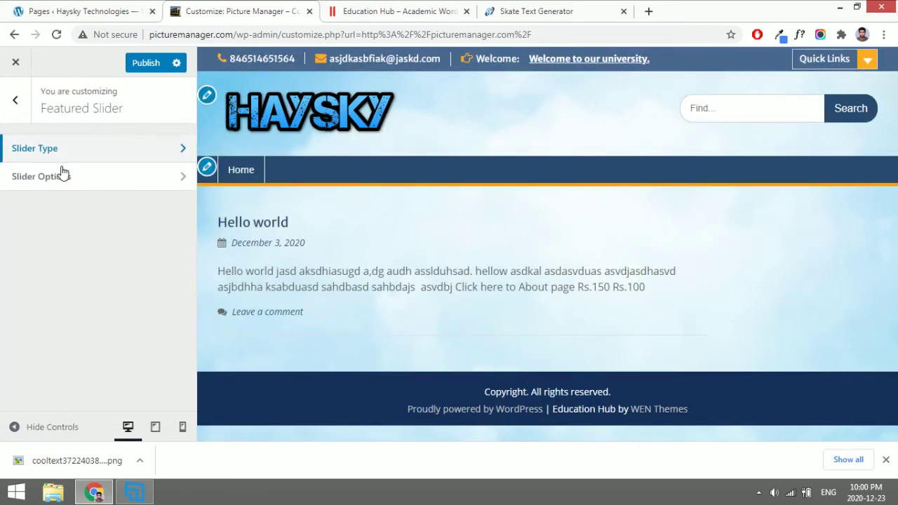
pyautogui.click(73, 154)
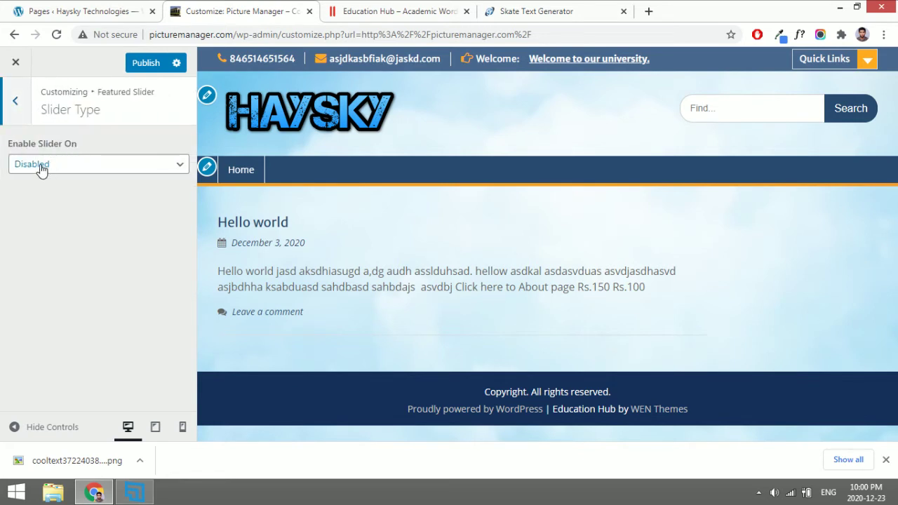
pyautogui.click(75, 166)
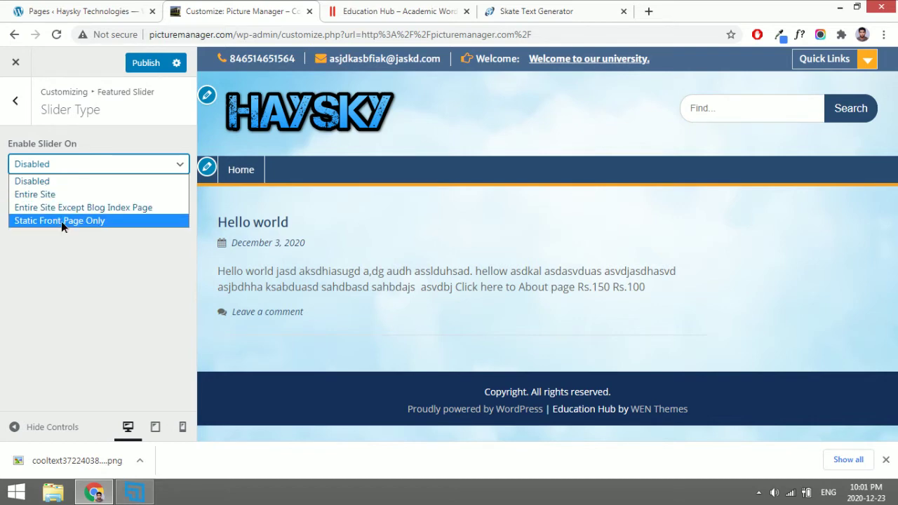
pyautogui.click(62, 221)
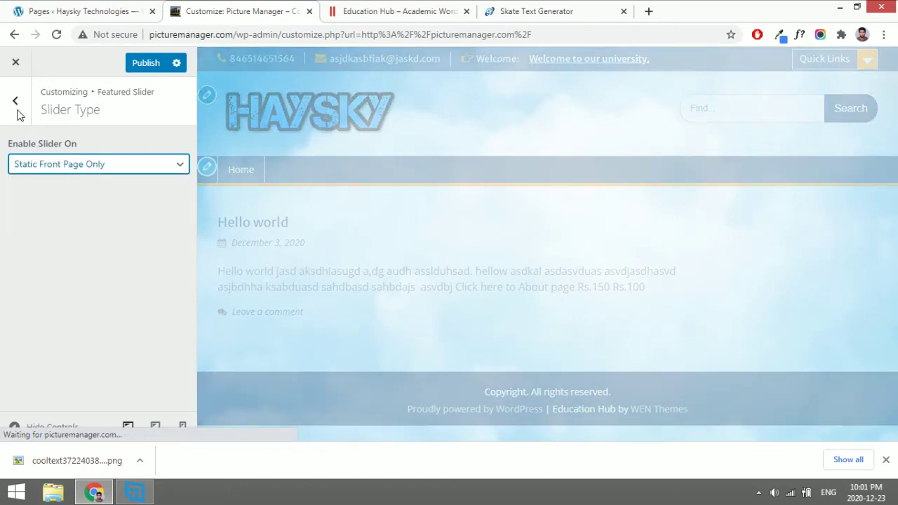
pyautogui.click(16, 100)
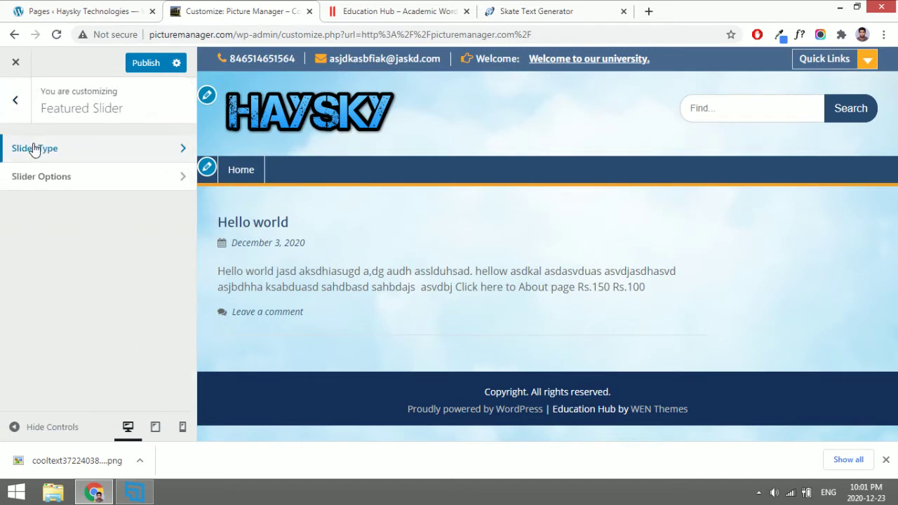
# Raise No of Slides to 5 and publish the customizer changes.
pyautogui.click(34, 149)
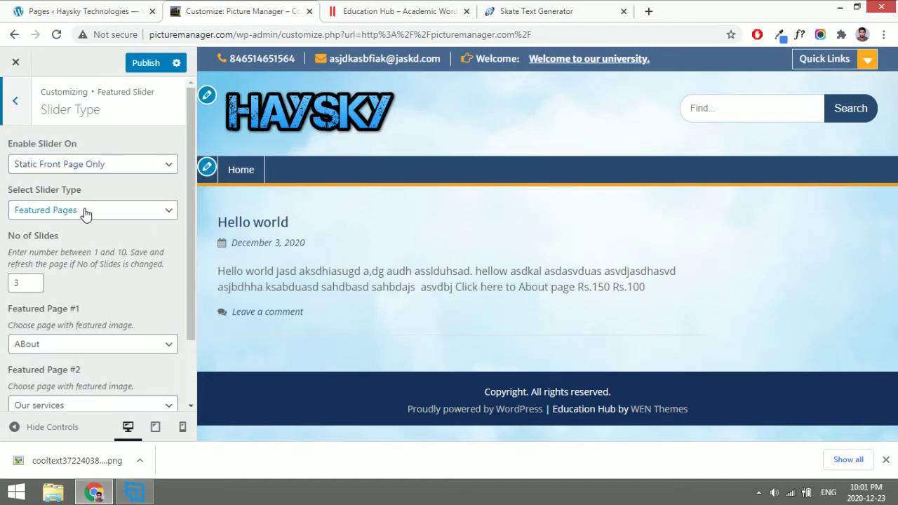
pyautogui.click(33, 279)
pyautogui.click(33, 278)
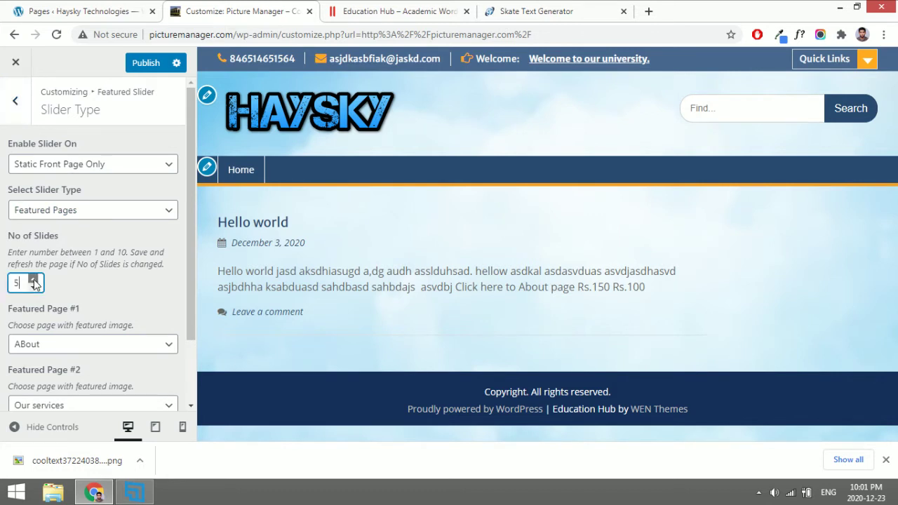
pyautogui.scroll(-2, 100, 284)
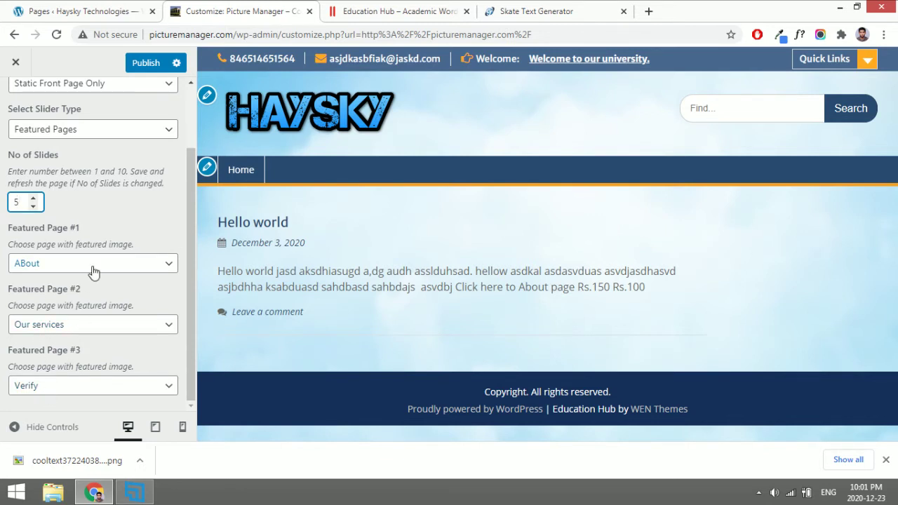
pyautogui.scroll(2, 94, 272)
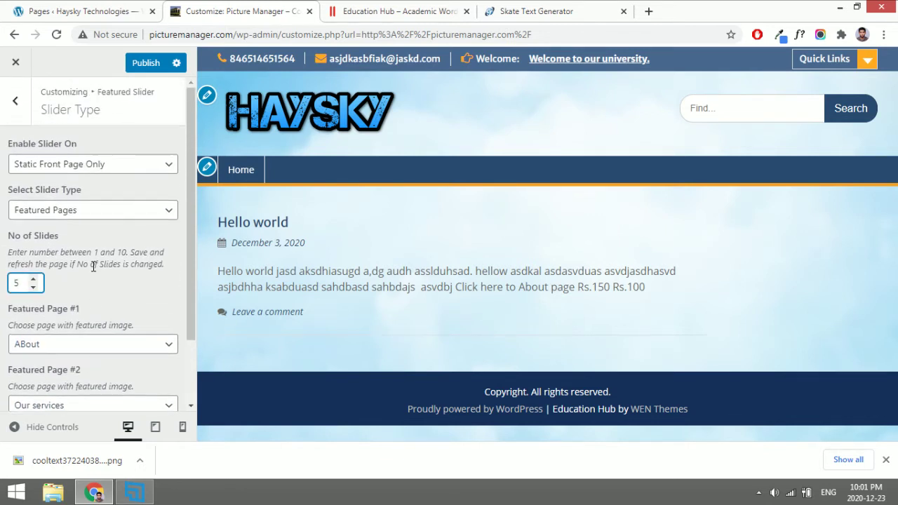
pyautogui.click(144, 63)
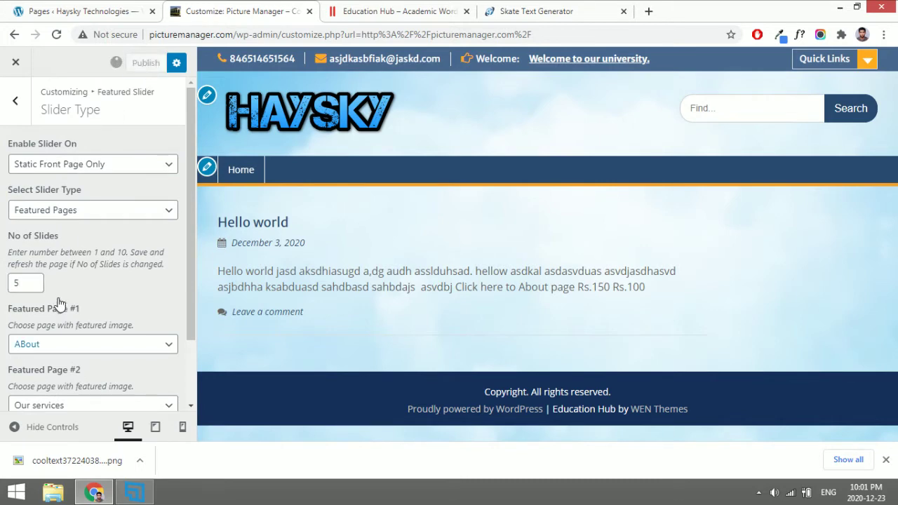
pyautogui.click(70, 5)
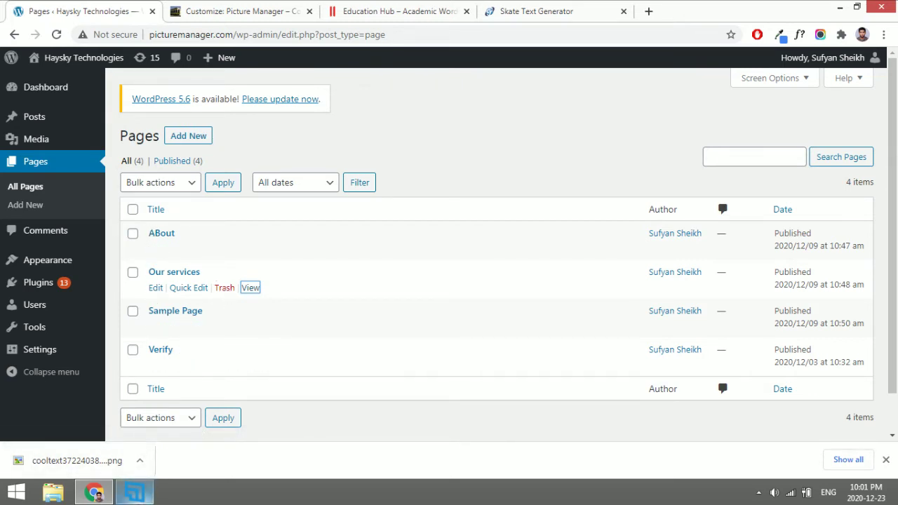
# Add a new page titled 'Slide 1' with the body text 'this is short description'.
pyautogui.moveTo(134, 492)
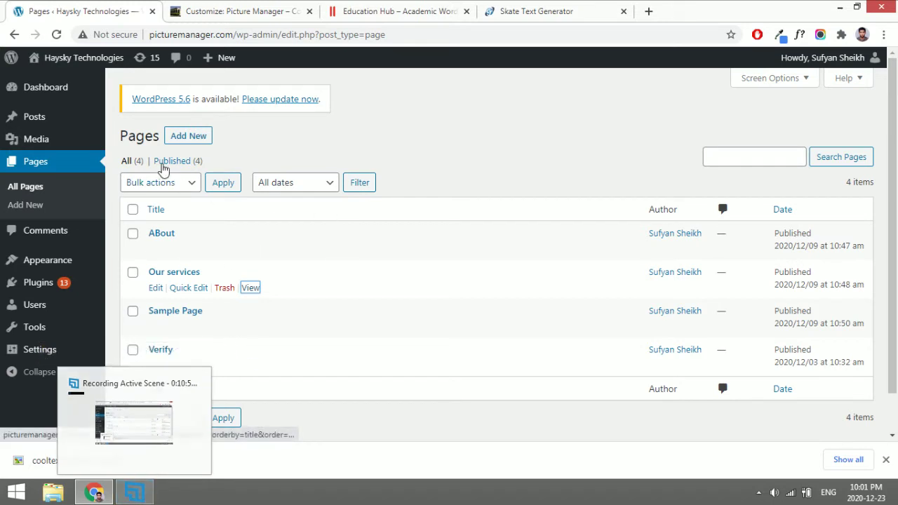
pyautogui.click(193, 141)
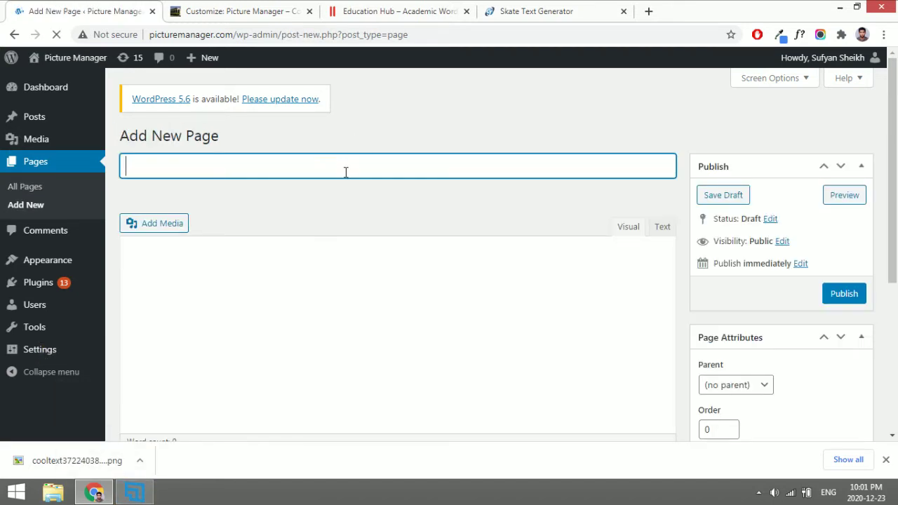
pyautogui.write('Slide 1')
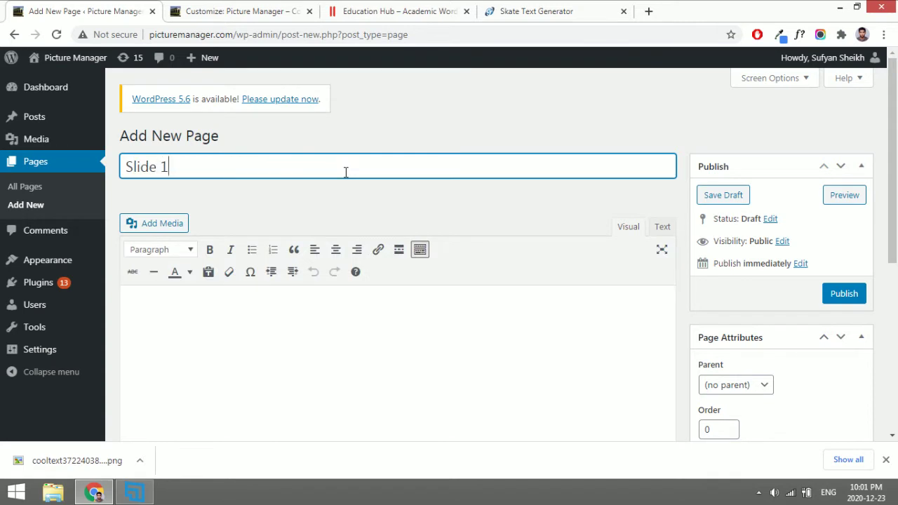
pyautogui.click(314, 342)
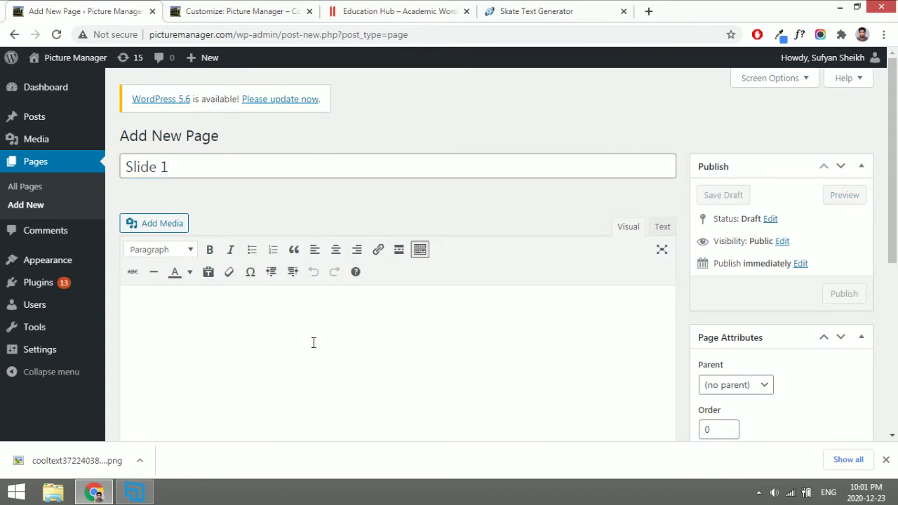
pyautogui.write('this is short description')
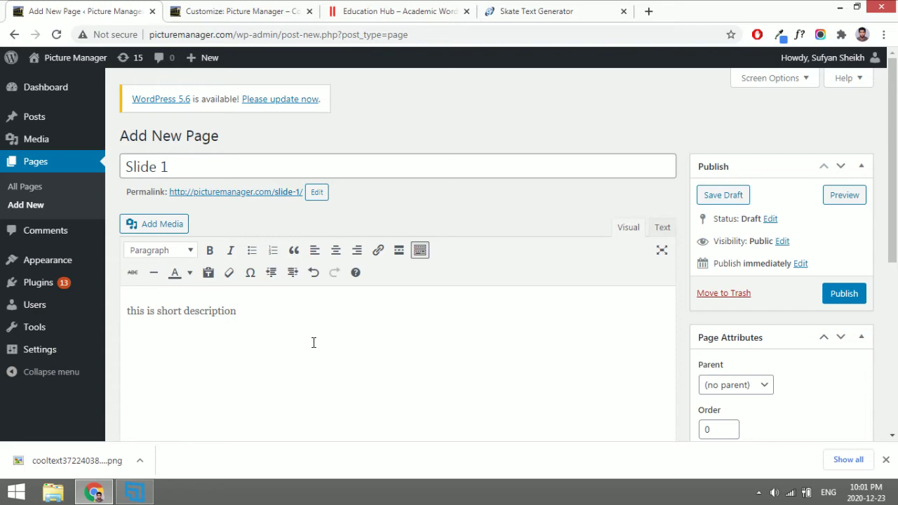
pyautogui.scroll(-1, 313, 342)
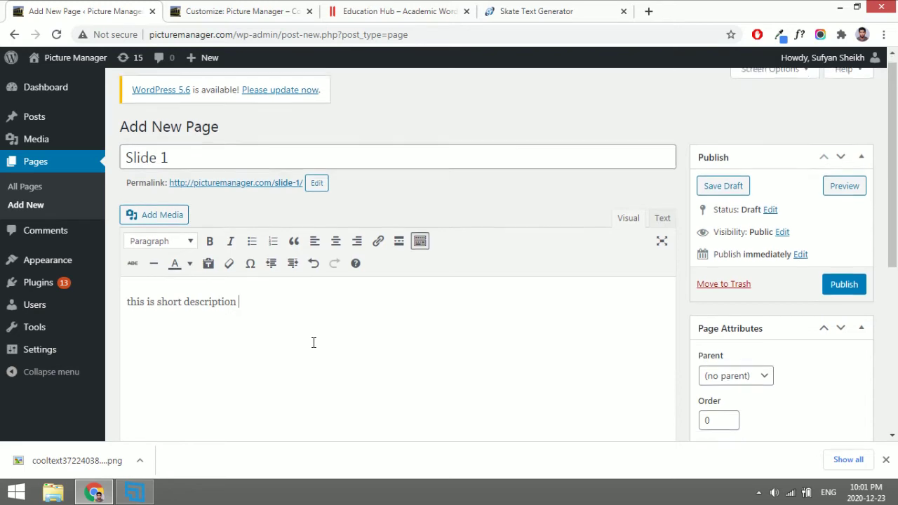
pyautogui.scroll(-2, 313, 343)
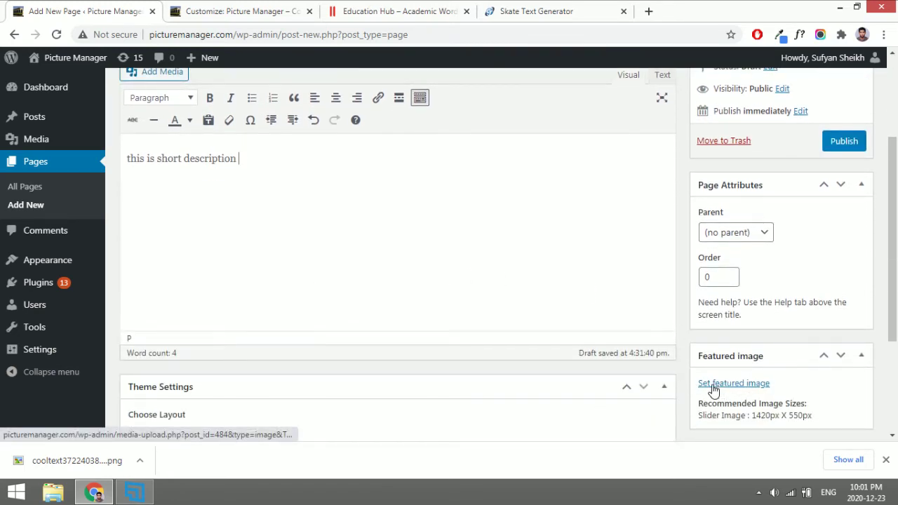
# Set the reading-room photo 2.jpg from the Media Library as Slide 1's featured image.
pyautogui.hotkey('ctrl', 'Tab')
pyautogui.hotkey('ctrl', 'Tab')
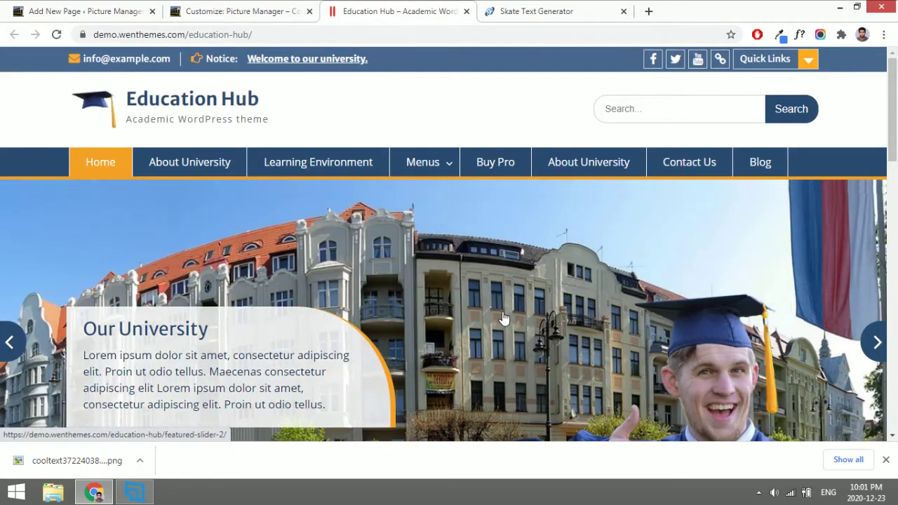
pyautogui.scroll(-3, 503, 318)
pyautogui.scroll(3, 502, 318)
pyautogui.click(96, 9)
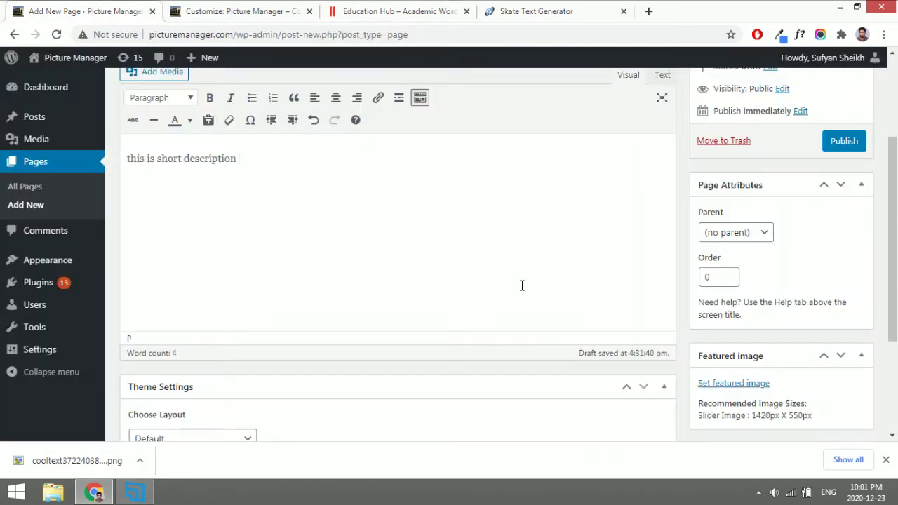
pyautogui.click(733, 384)
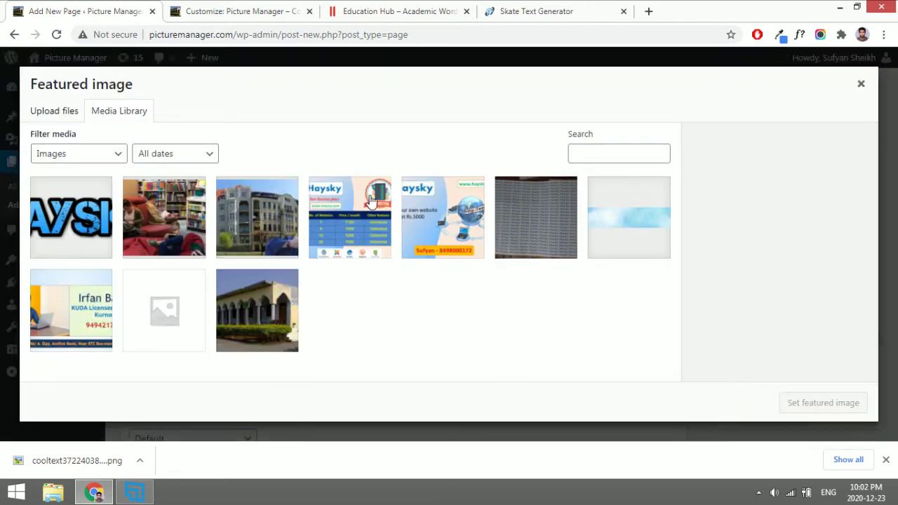
pyautogui.click(168, 223)
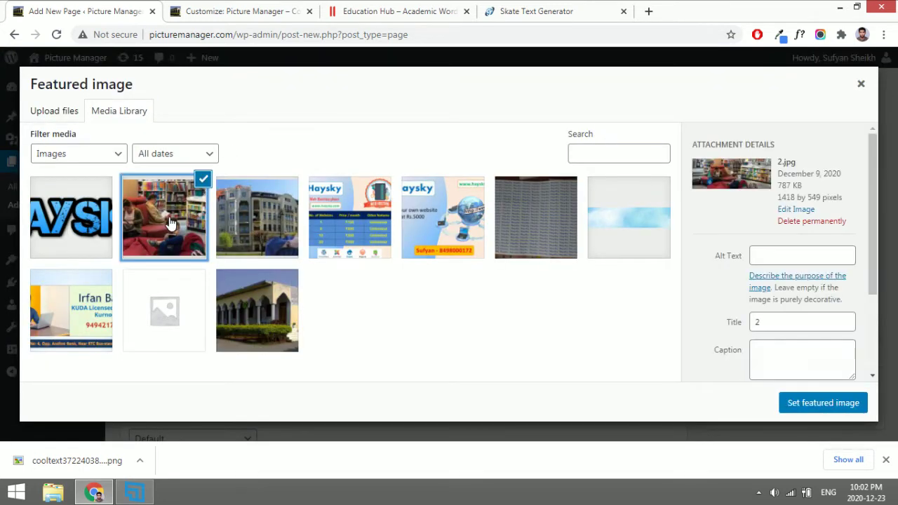
pyautogui.click(64, 114)
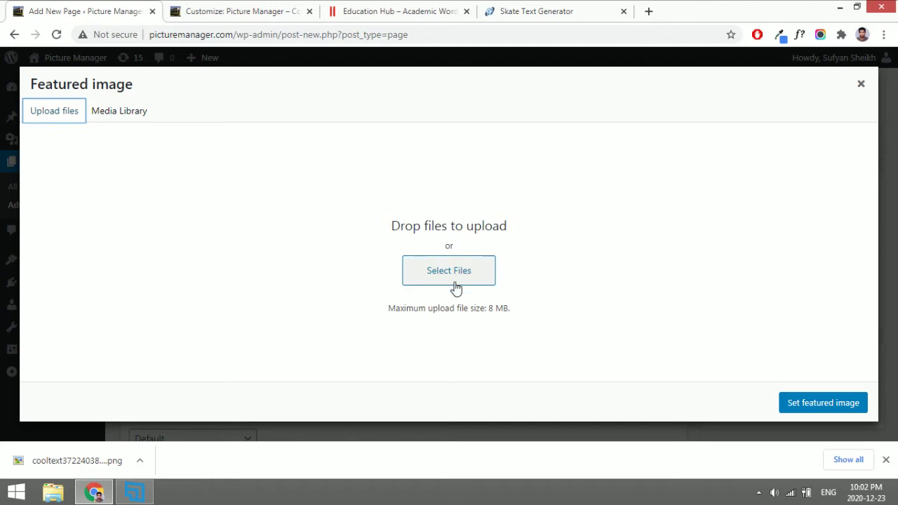
pyautogui.click(127, 116)
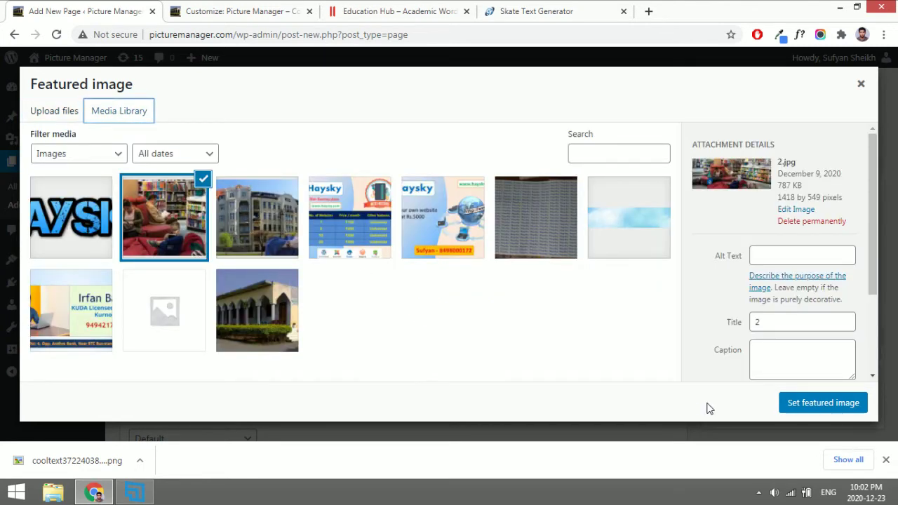
pyautogui.click(798, 405)
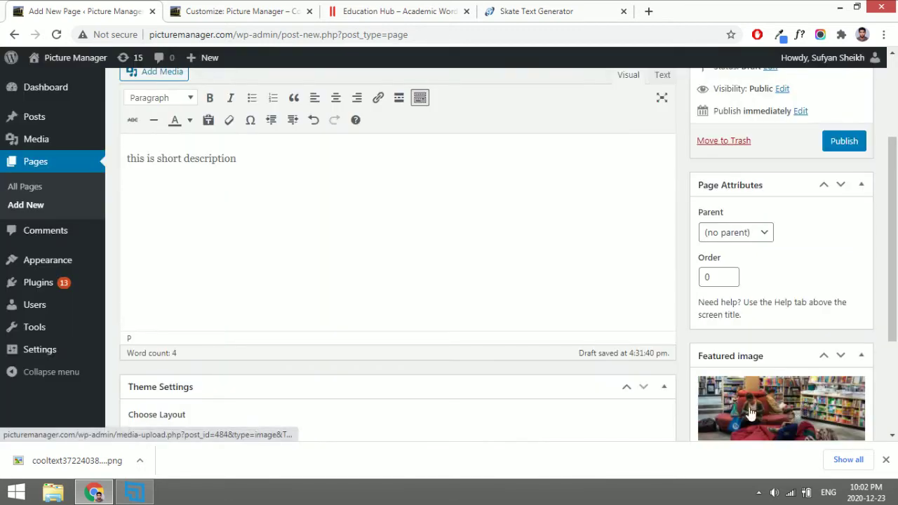
# Publish the Slide 1 page.
pyautogui.scroll(3, 801, 266)
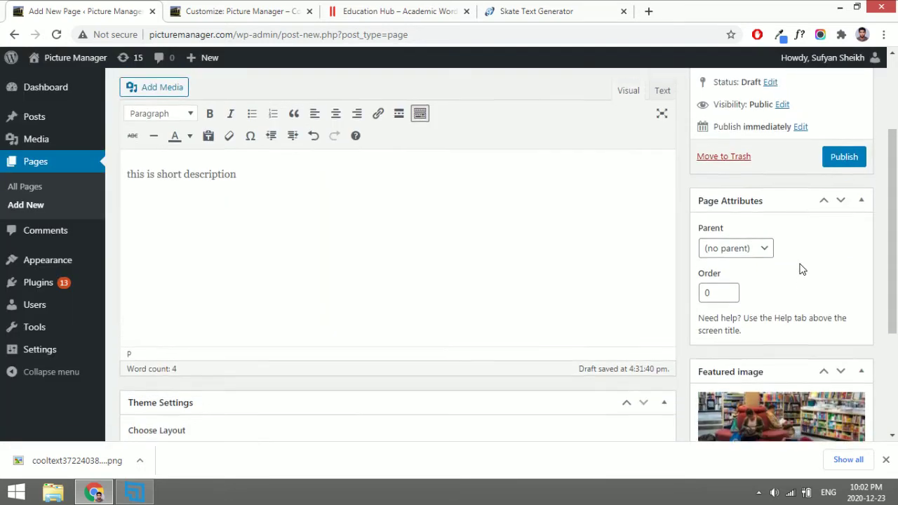
pyautogui.click(844, 237)
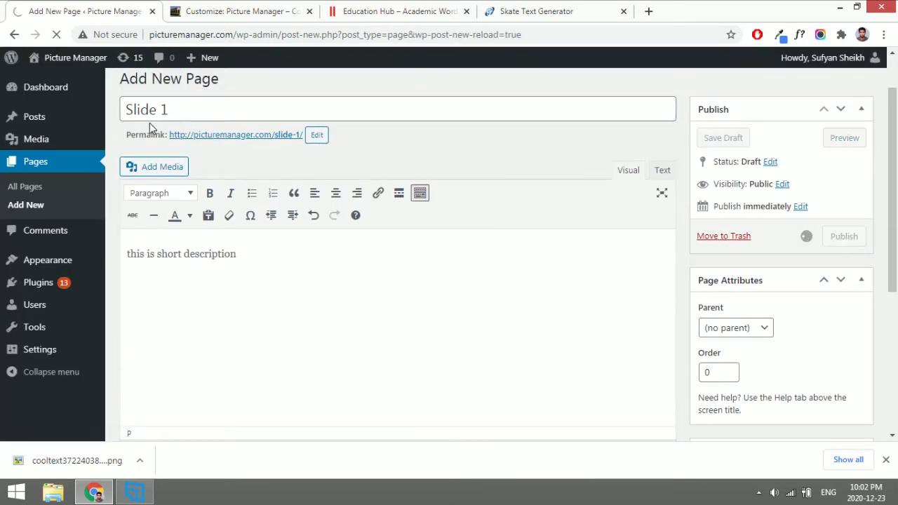
pyautogui.click(217, 7)
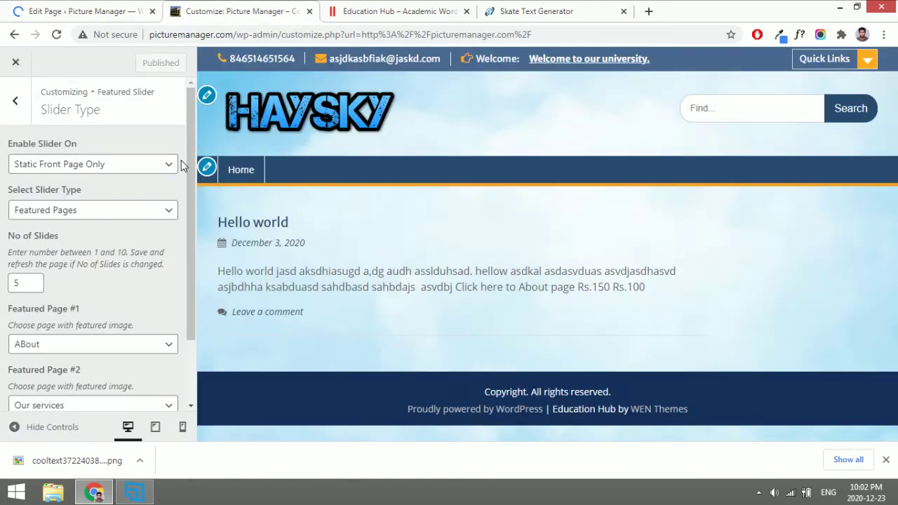
# Check the Featured Page #1 choices, then reload the Customizer so the new pages appear.
pyautogui.click(105, 345)
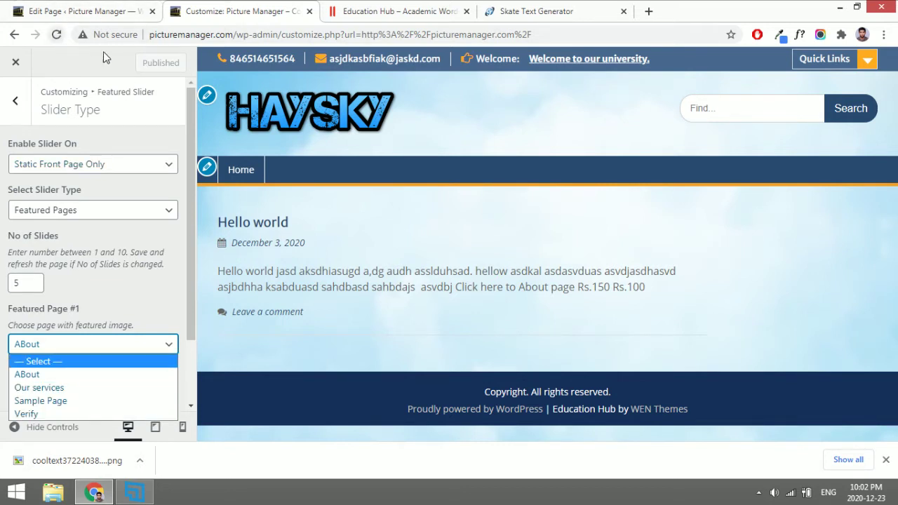
pyautogui.click(156, 63)
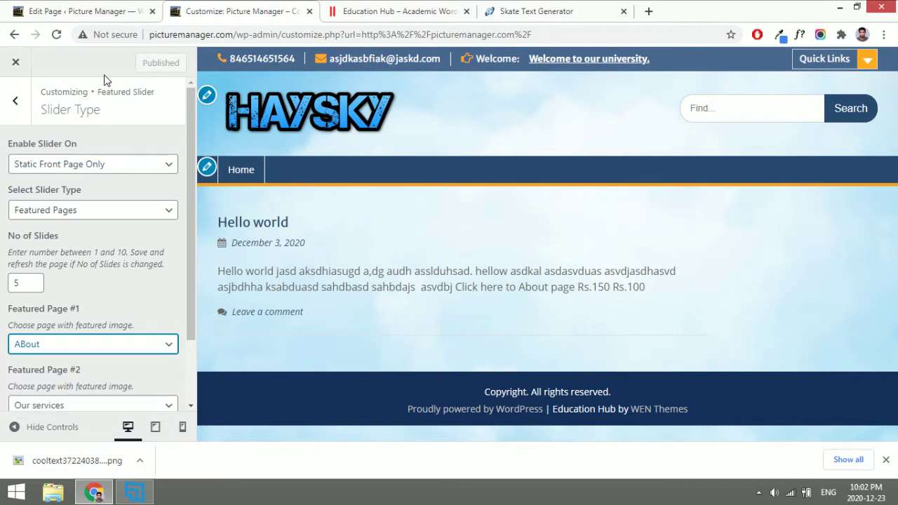
pyautogui.click(56, 35)
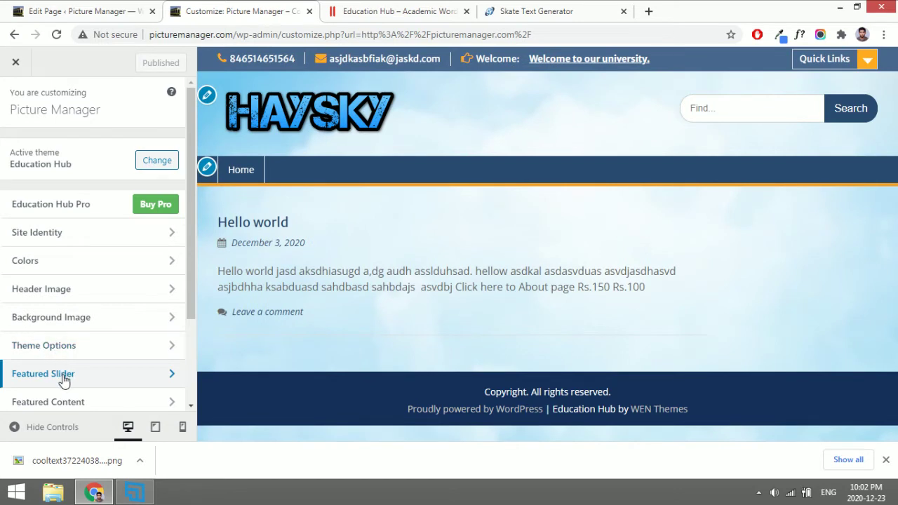
# In Featured Slider > Slider Type, set Featured Page #1 to Slide 1.
pyautogui.click(64, 379)
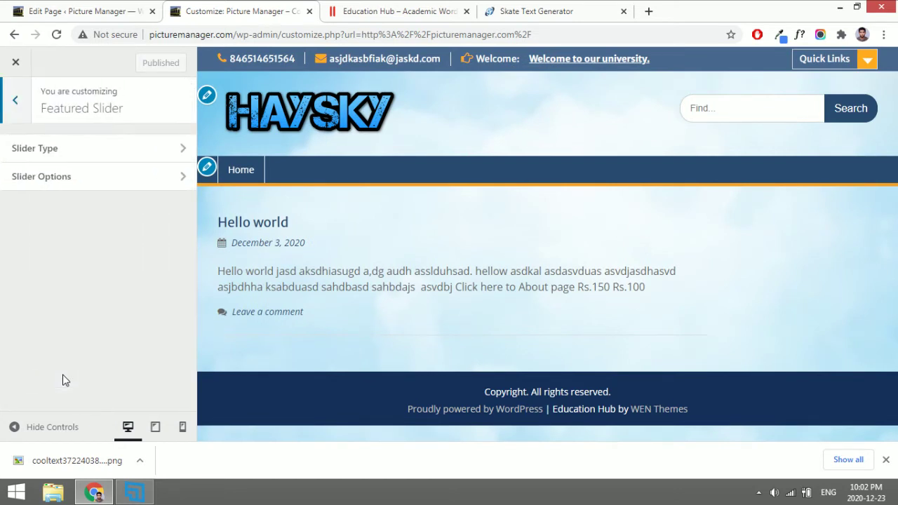
pyautogui.click(80, 153)
pyautogui.scroll(-1, 78, 301)
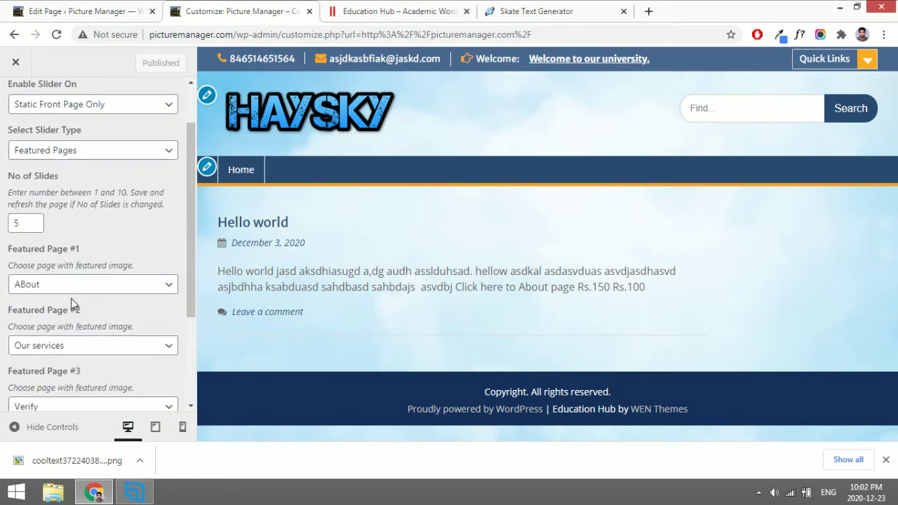
pyautogui.click(61, 293)
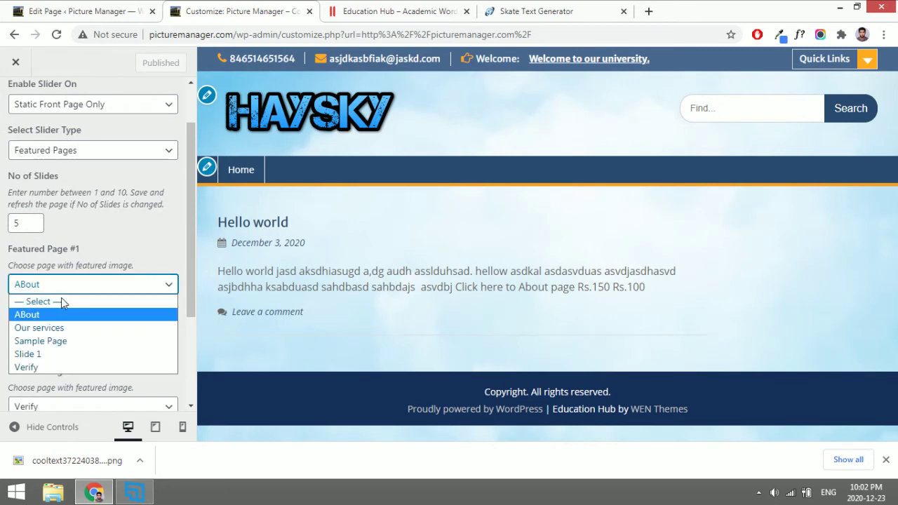
pyautogui.click(41, 354)
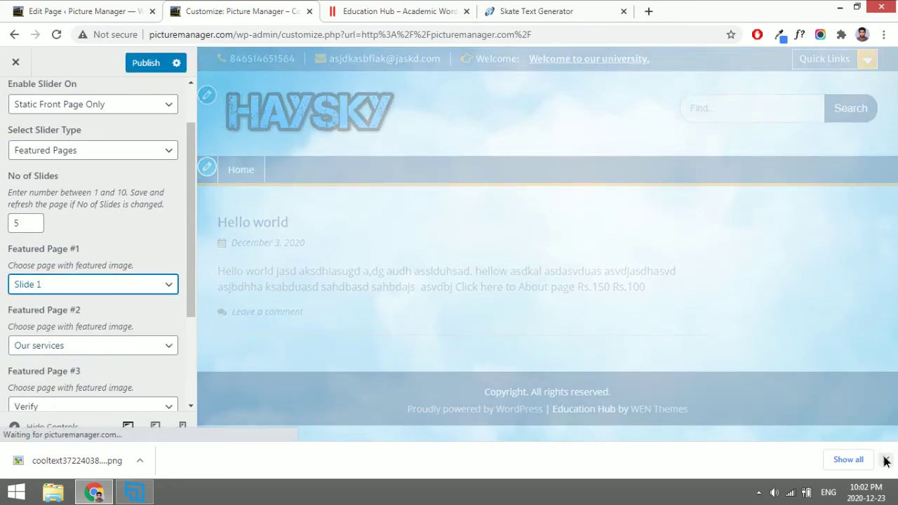
pyautogui.click(885, 460)
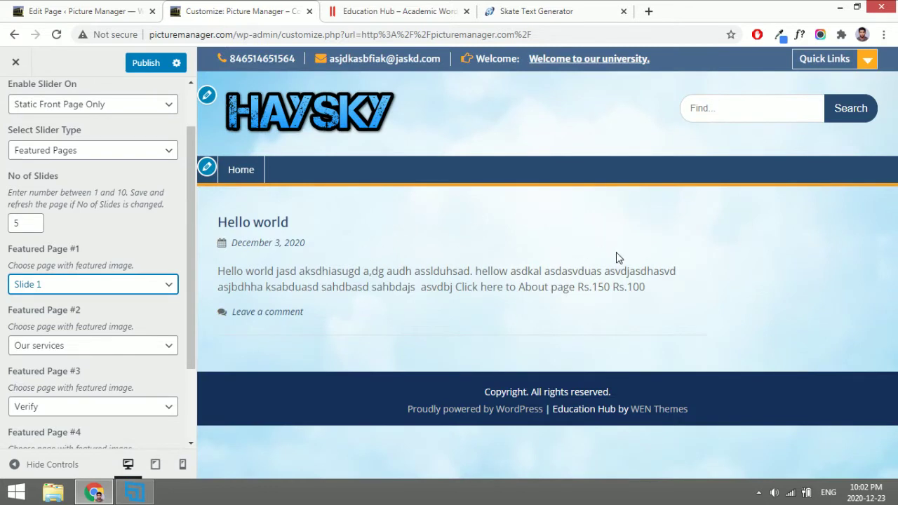
# Go back to the main Customizer list and open Homepage Settings.
pyautogui.scroll(2, 38, 241)
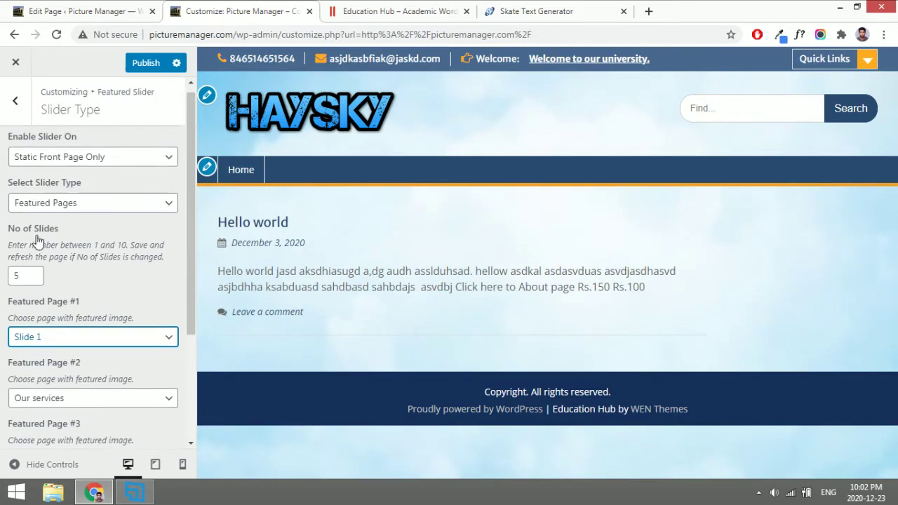
pyautogui.click(16, 100)
pyautogui.click(18, 109)
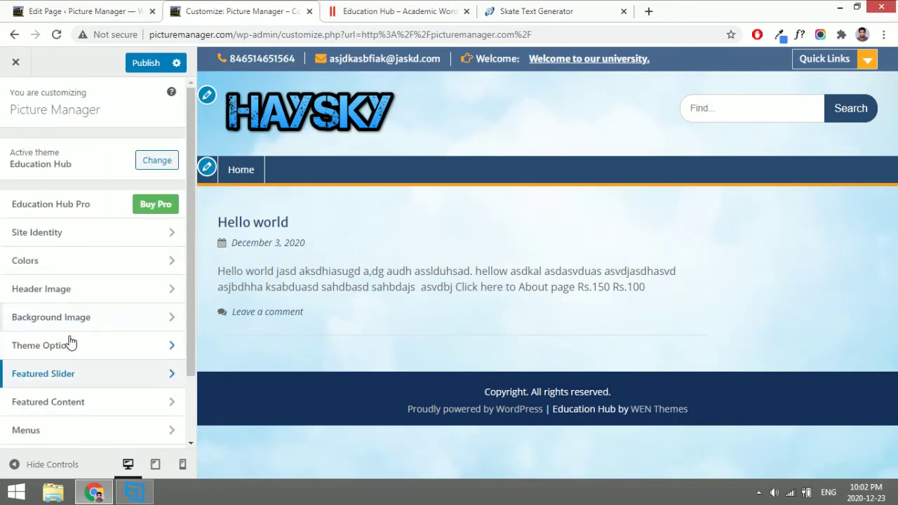
pyautogui.scroll(-2, 67, 348)
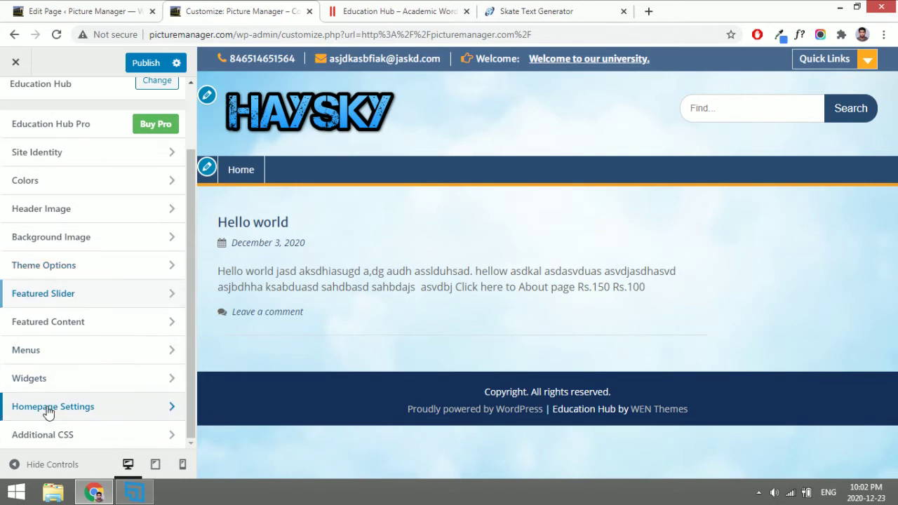
pyautogui.click(49, 410)
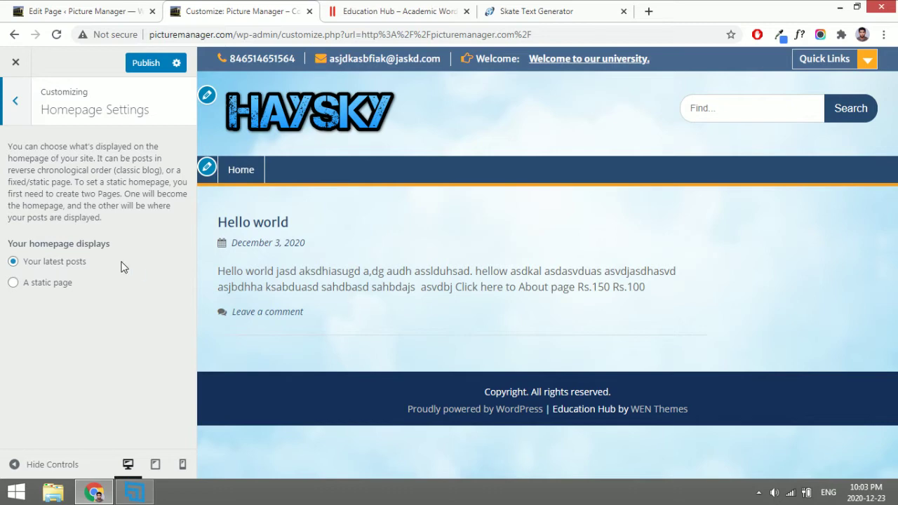
# Choose 'A static page' with Sample Page as the homepage, then return to the section list.
pyautogui.click(55, 284)
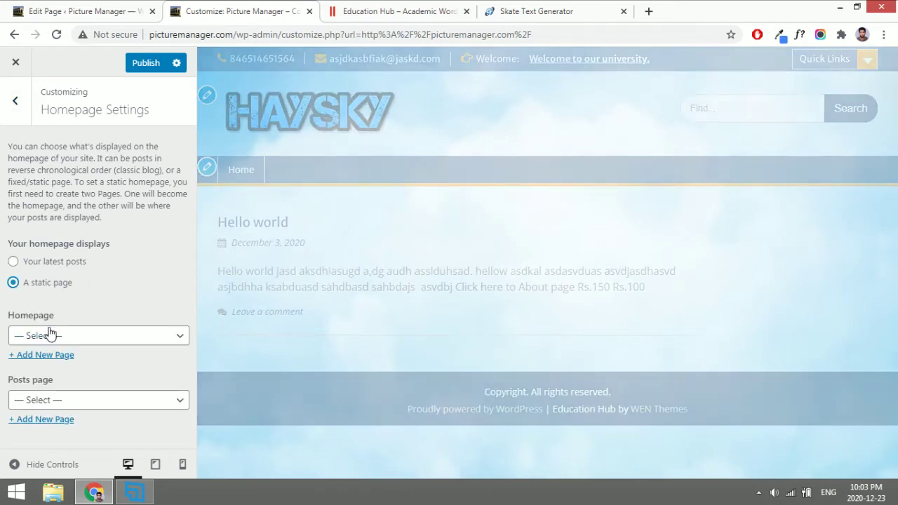
pyautogui.click(90, 340)
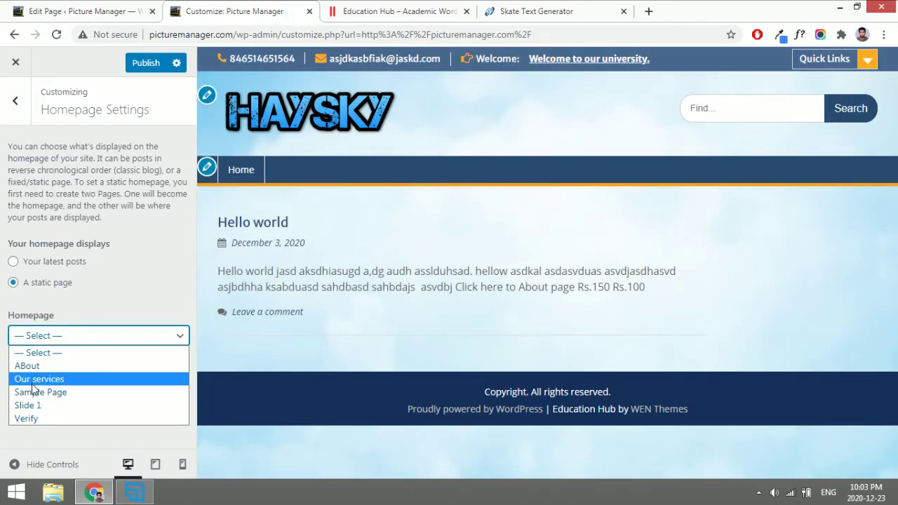
pyautogui.click(68, 396)
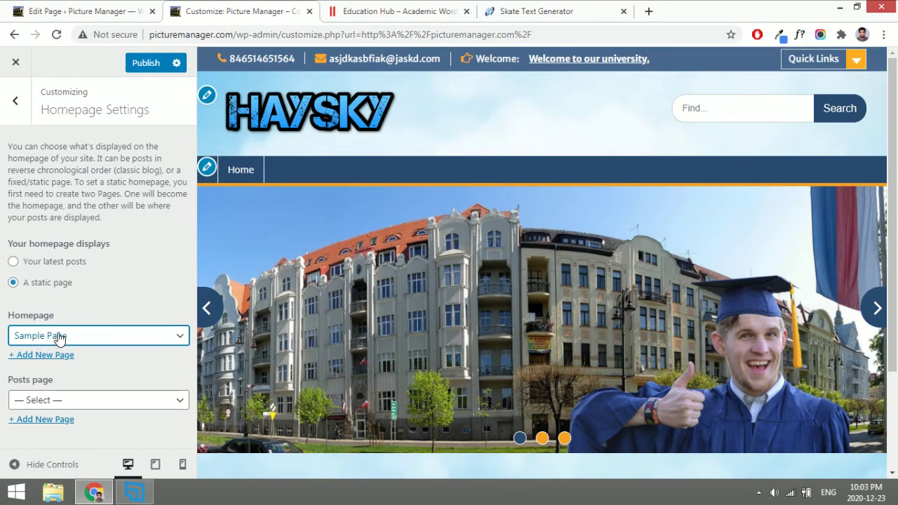
pyautogui.click(17, 113)
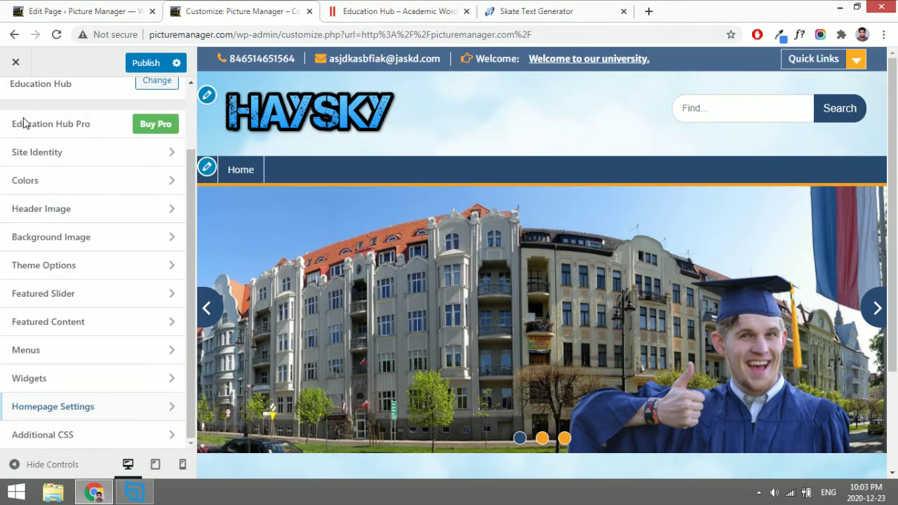
pyautogui.click(55, 406)
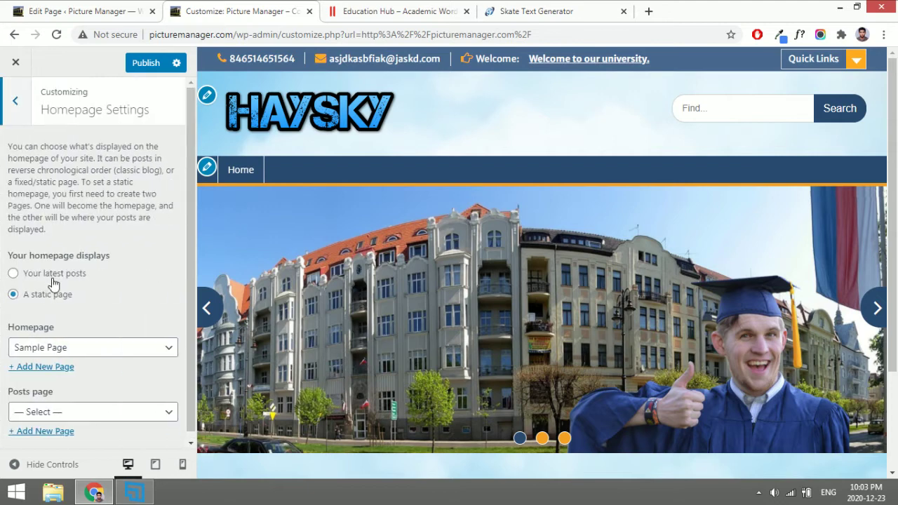
pyautogui.click(16, 113)
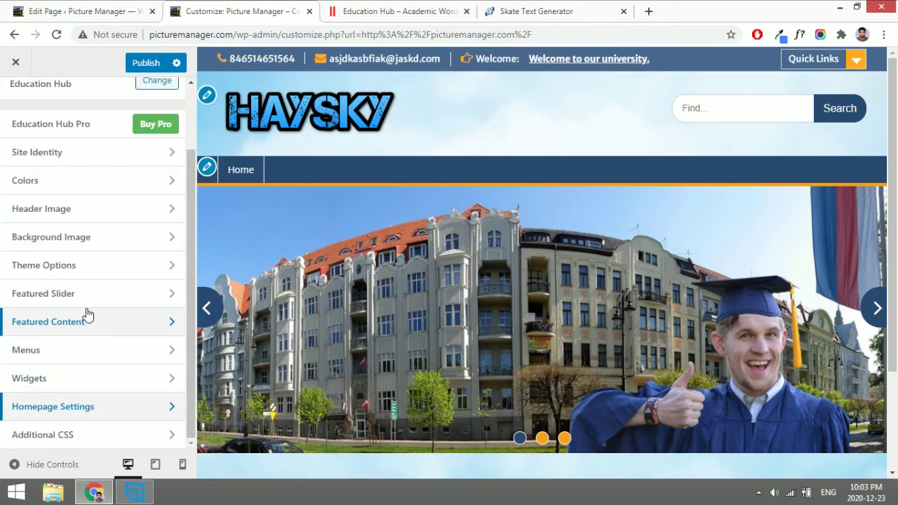
# Open Featured Slider > Slider Type and preview the slider's second and third slides.
pyautogui.click(44, 296)
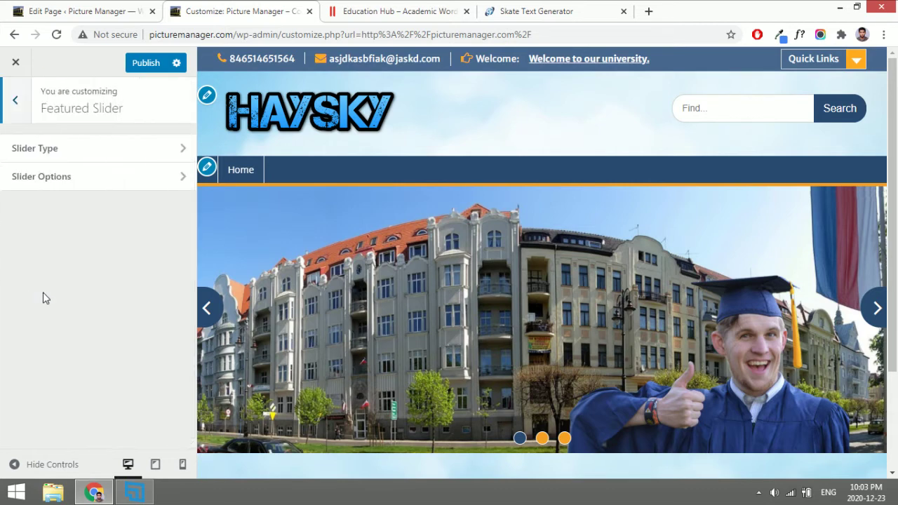
pyautogui.click(76, 151)
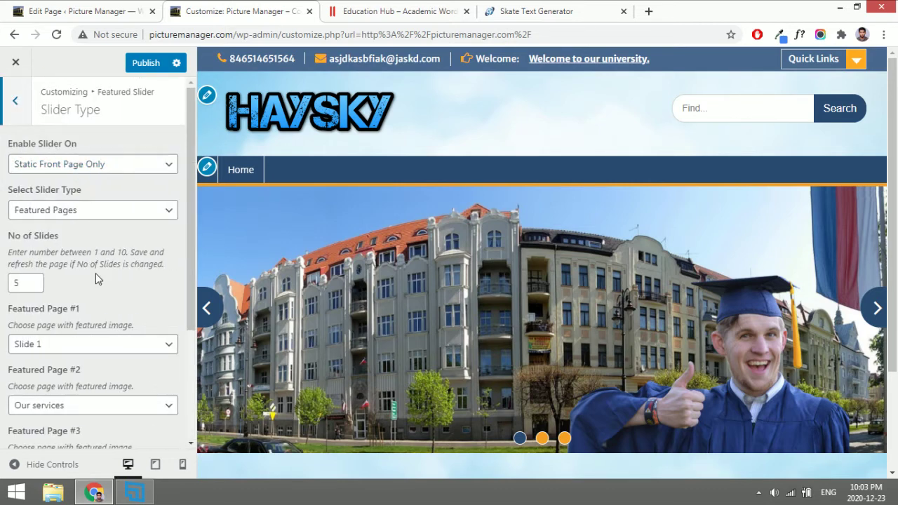
pyautogui.scroll(-2, 96, 273)
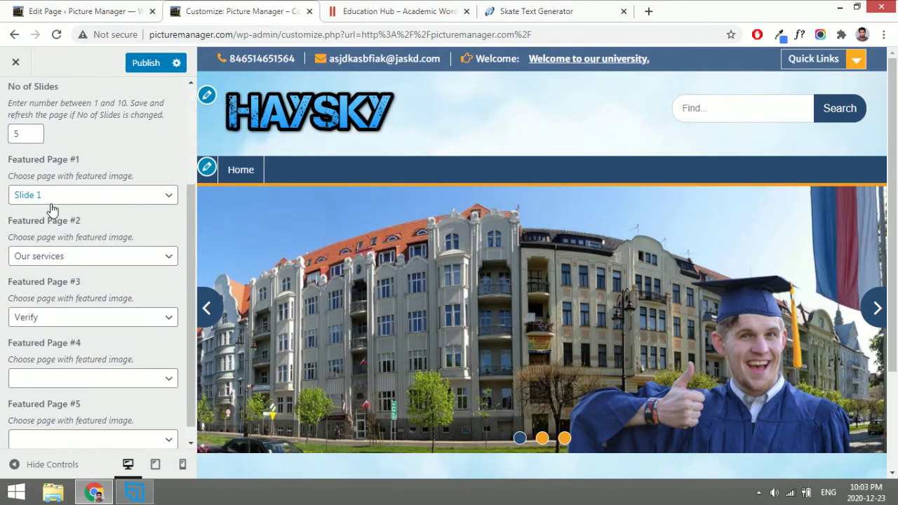
pyautogui.scroll(-3, 335, 358)
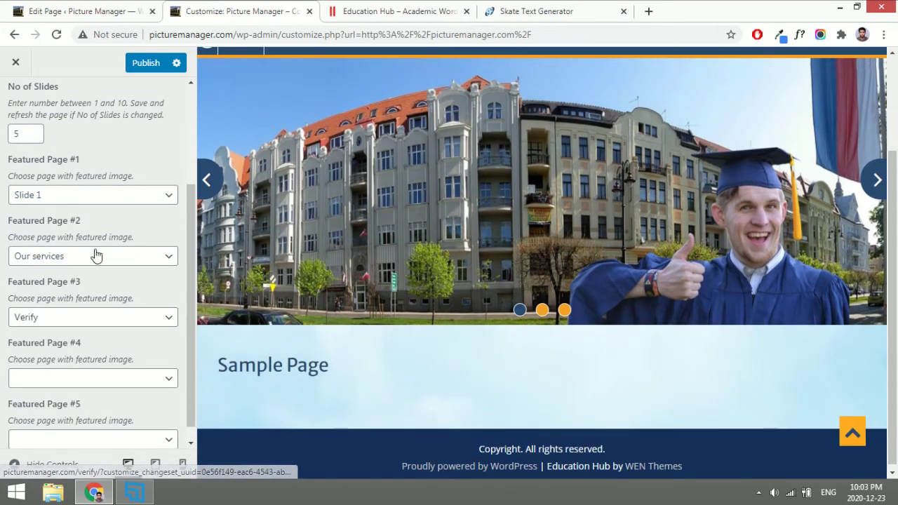
pyautogui.click(542, 312)
pyautogui.scroll(1, 551, 323)
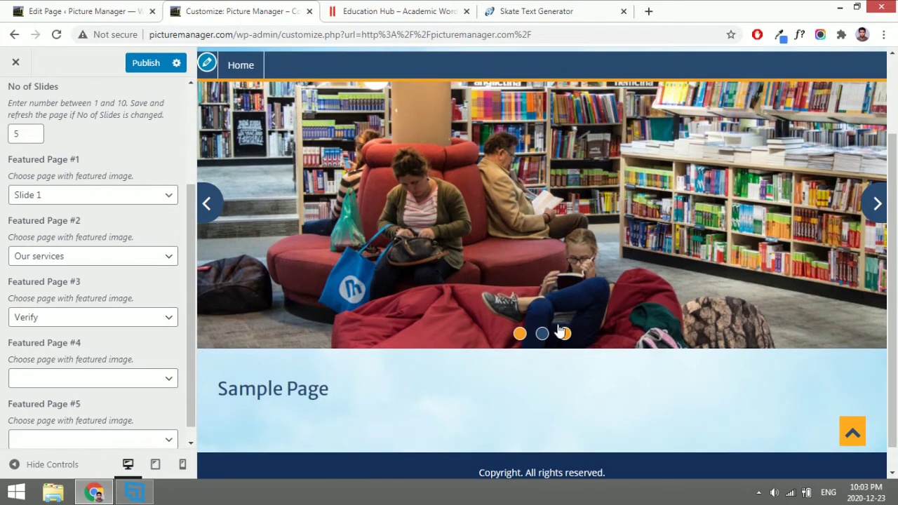
pyautogui.click(563, 333)
pyautogui.scroll(-1, 77, 331)
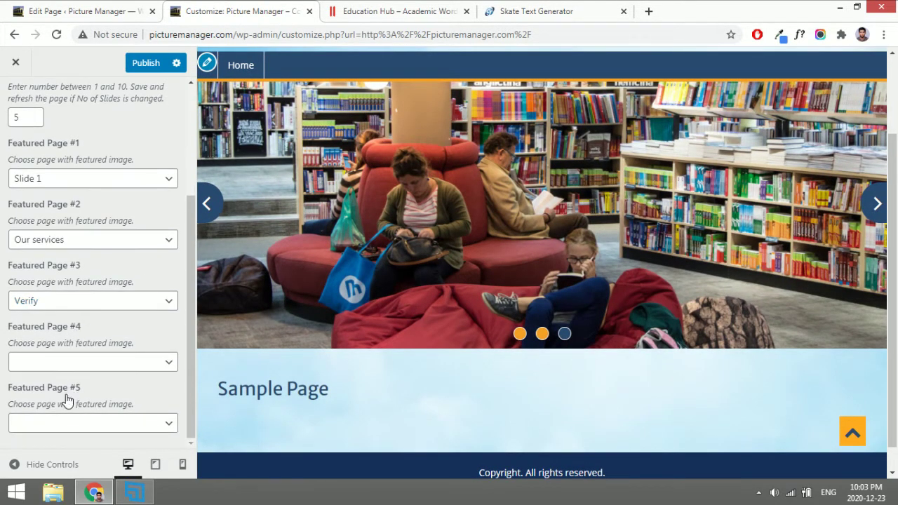
pyautogui.scroll(2, 61, 330)
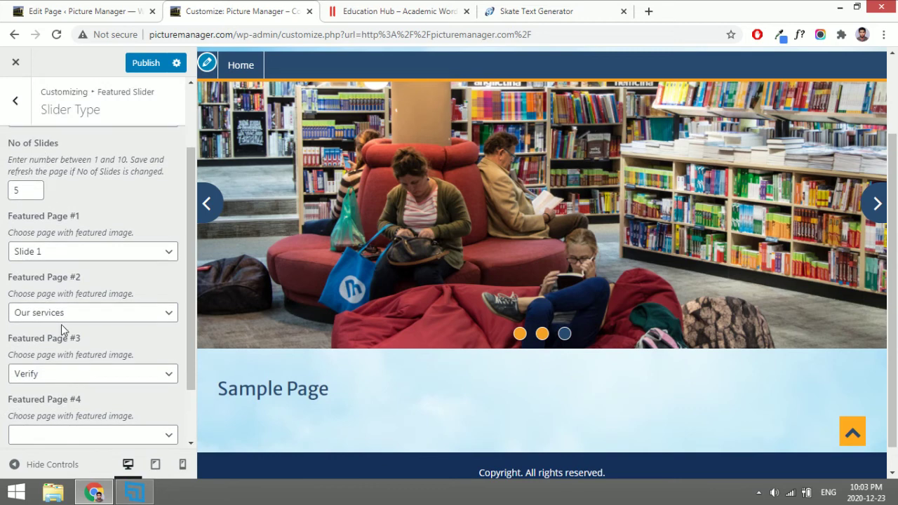
# Set No of Slides to 3 and return to the Featured Slider list.
pyautogui.doubleClick(33, 194)
pyautogui.scroll(-2, 71, 281)
pyautogui.scroll(5, 44, 180)
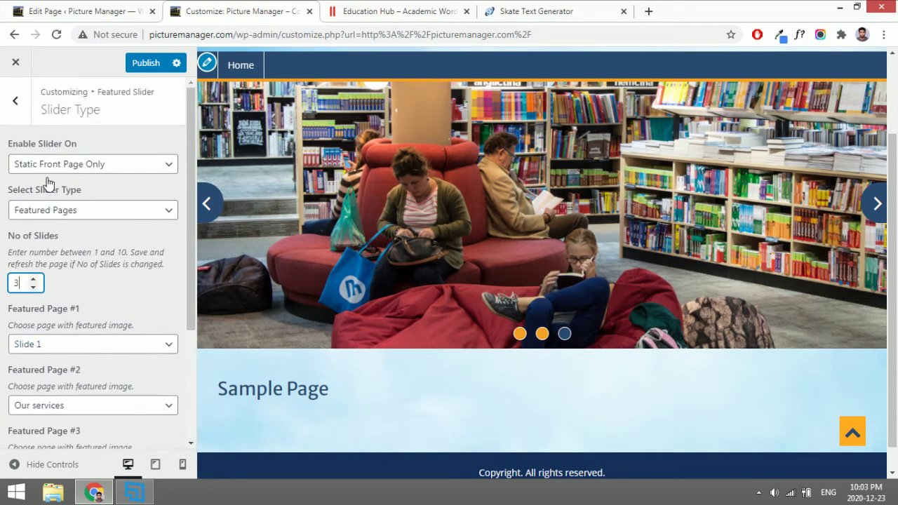
pyautogui.click(17, 121)
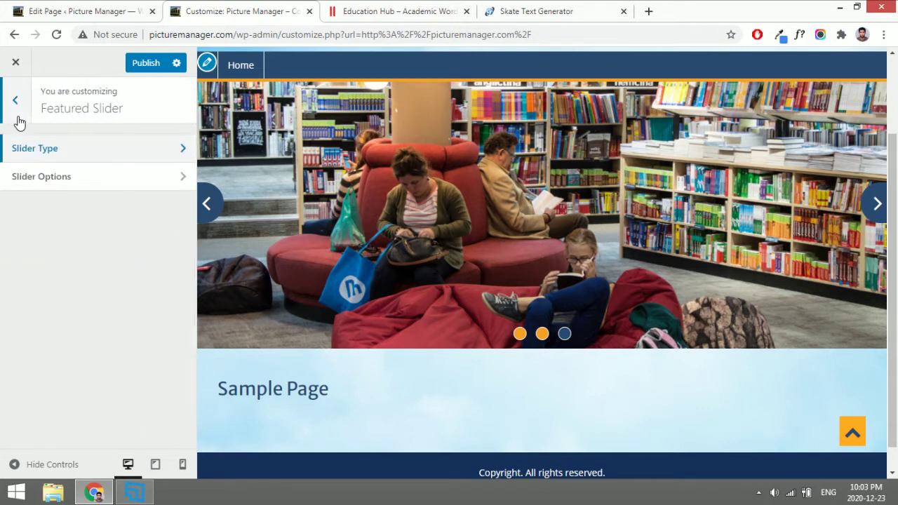
# In Slider Options, set Transition Delay to 3, enable captions and autoplay, then return to the main list.
pyautogui.click(52, 180)
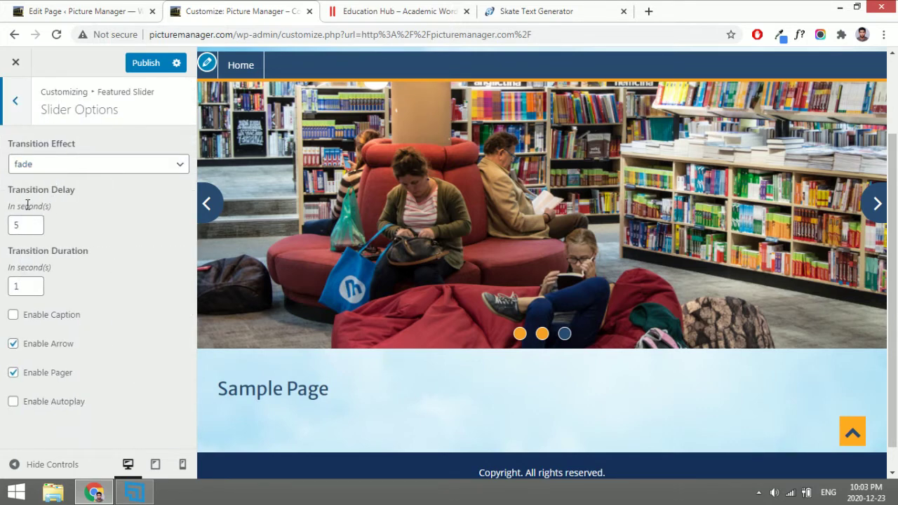
pyautogui.click(33, 229)
pyautogui.click(33, 230)
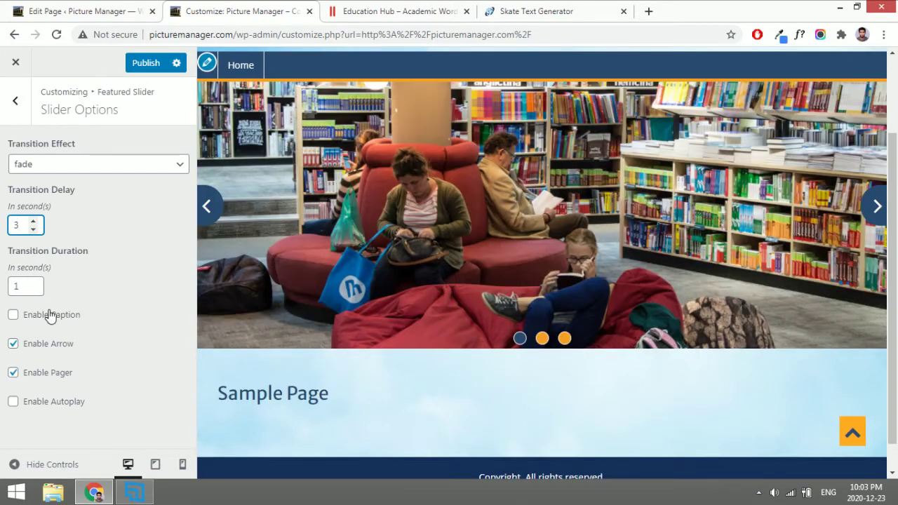
pyautogui.click(49, 317)
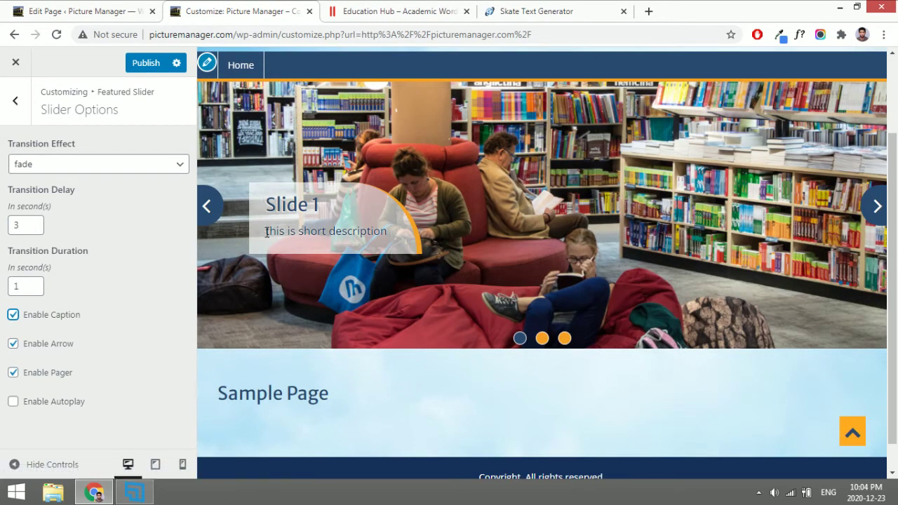
pyautogui.moveTo(266, 231); pyautogui.dragTo(399, 232)
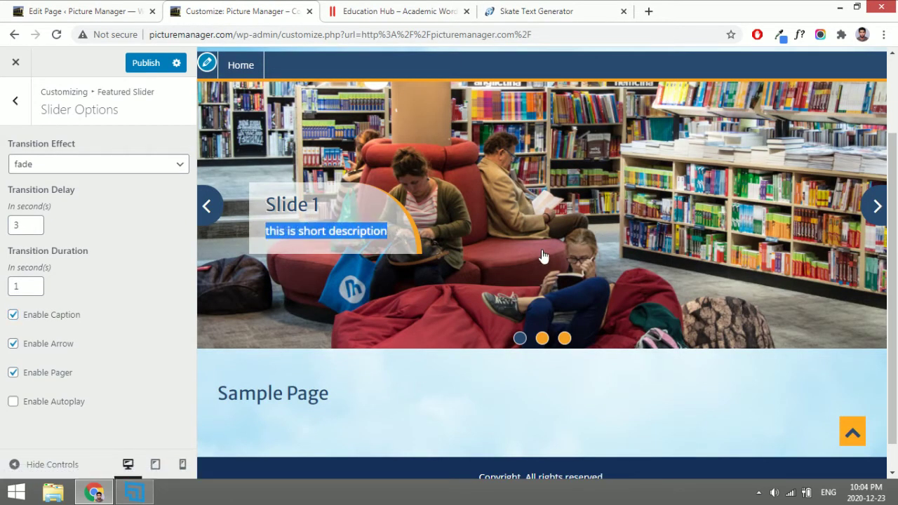
pyautogui.click(542, 339)
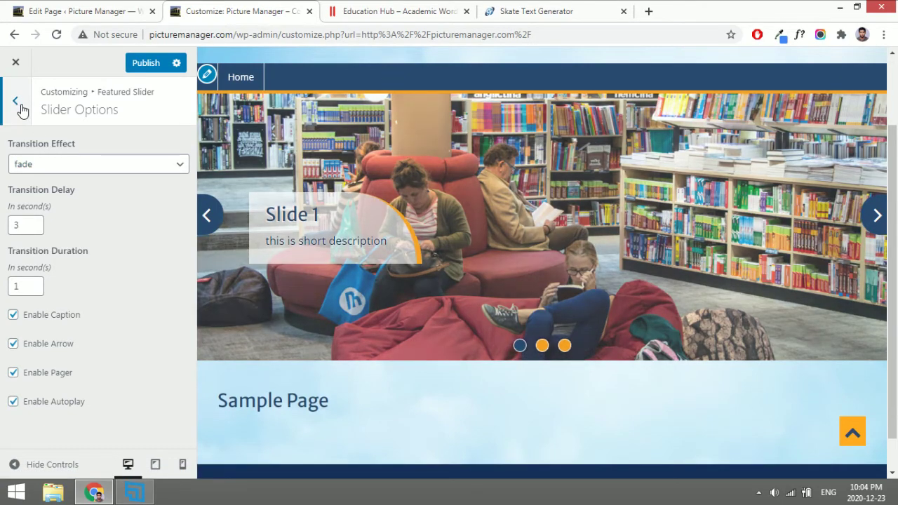
pyautogui.click(16, 101)
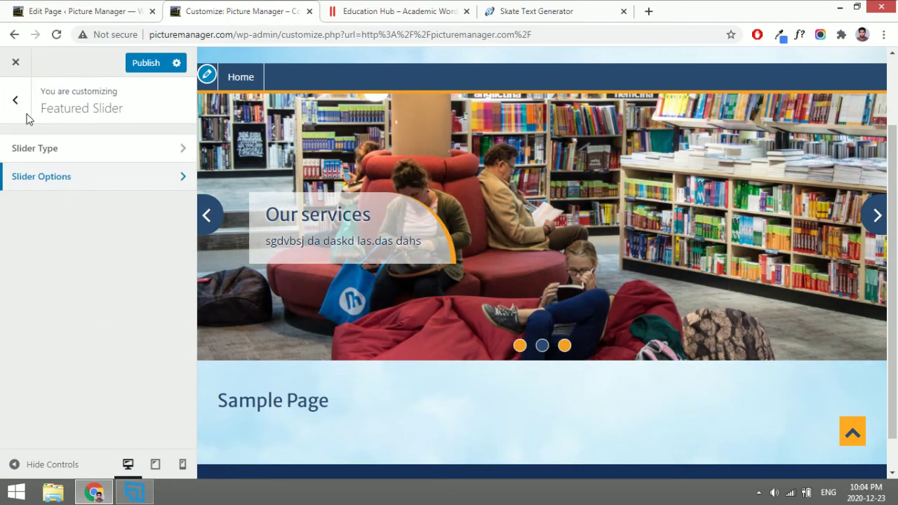
pyautogui.click(18, 94)
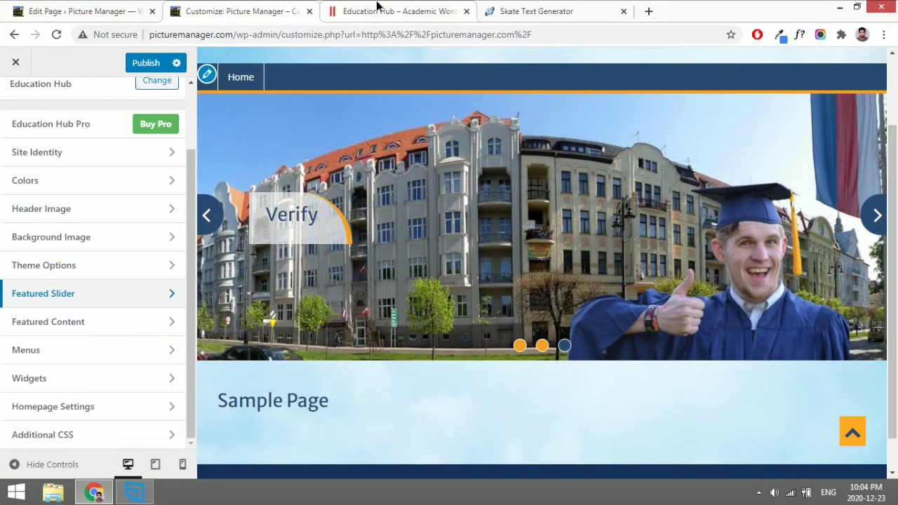
pyautogui.click(380, 8)
pyautogui.scroll(-2, 340, 278)
pyautogui.scroll(-4, 340, 278)
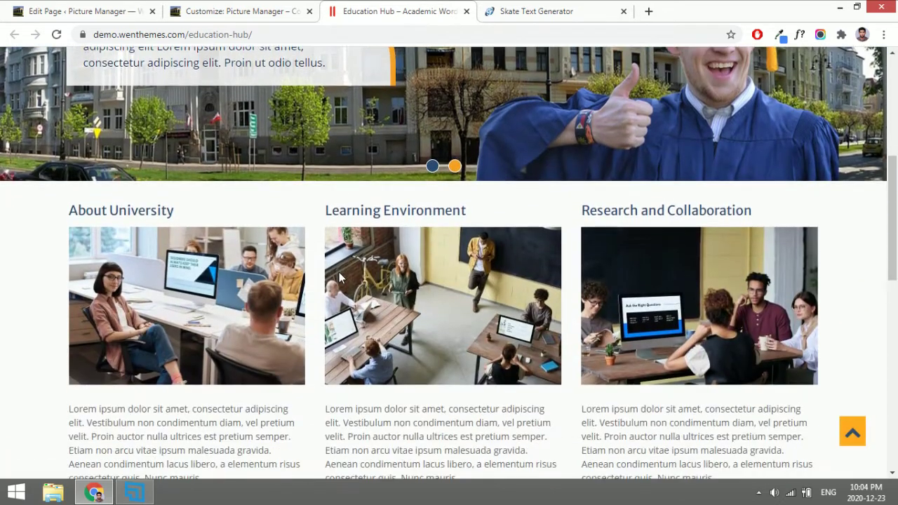
pyautogui.scroll(-2, 393, 330)
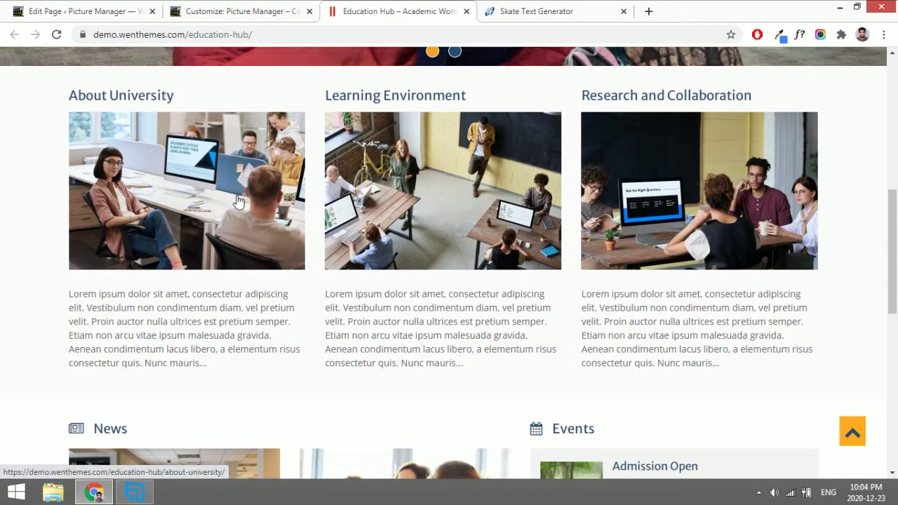
pyautogui.click(211, 9)
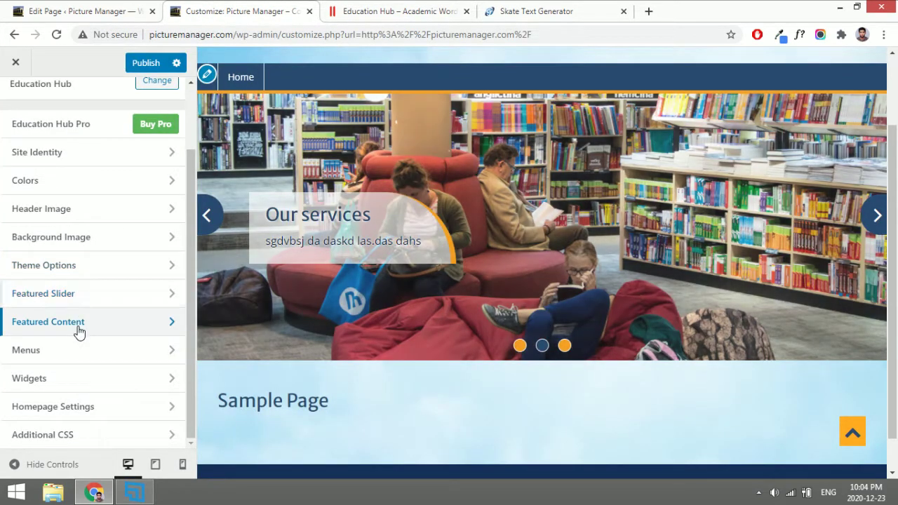
# In Featured Content Type, enable featured content on Static Front Page Only with 4 blocks.
pyautogui.click(80, 330)
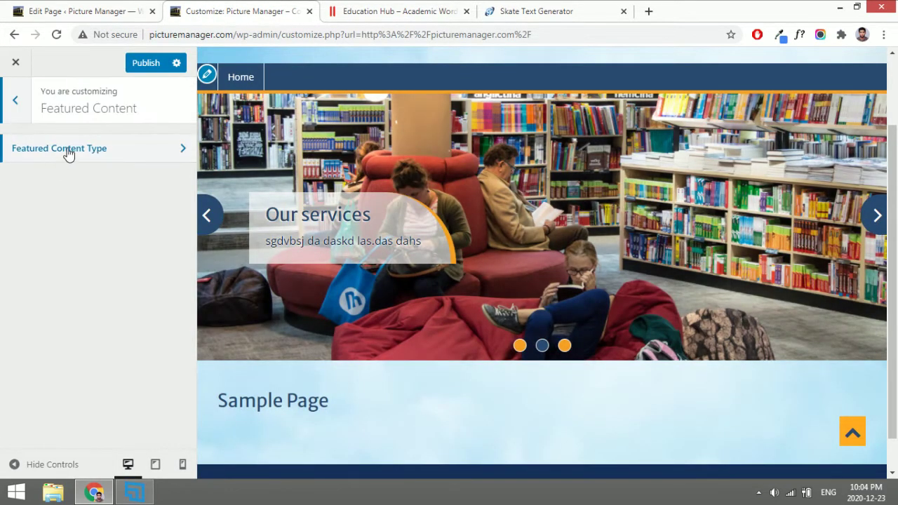
pyautogui.click(67, 151)
pyautogui.click(52, 163)
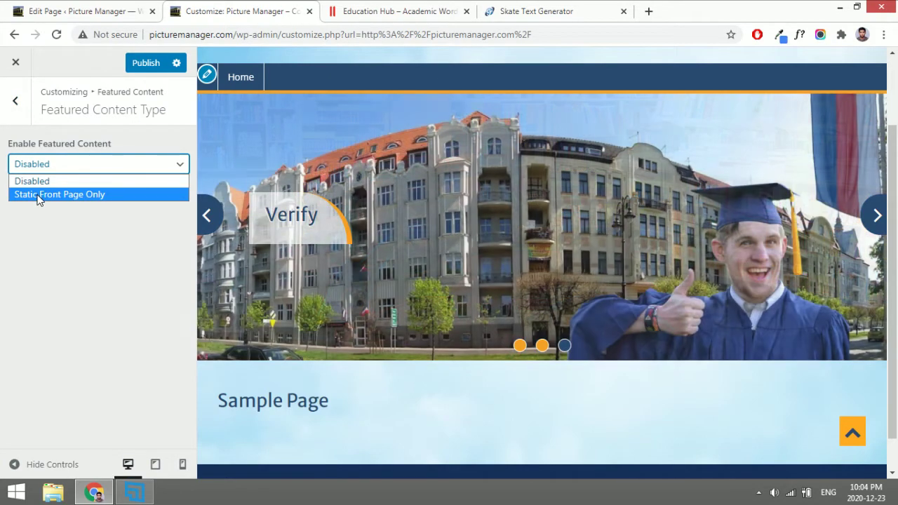
pyautogui.click(38, 197)
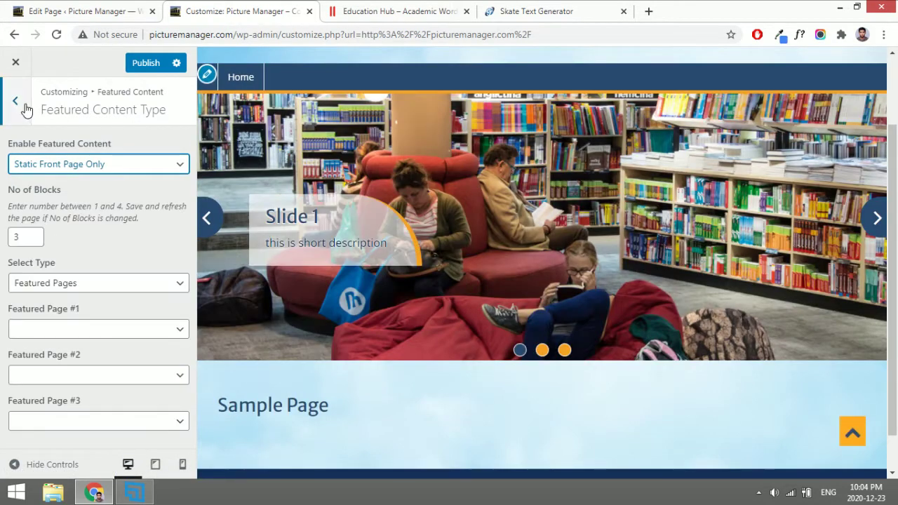
pyautogui.click(33, 234)
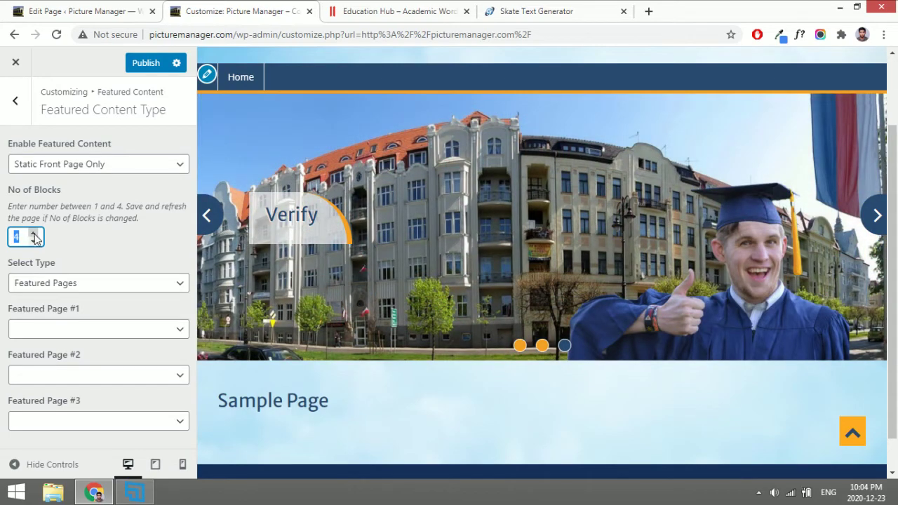
# Keep Featured Pages as the source and assign About, Our services and Slide 1 to the blocks.
pyautogui.click(68, 287)
pyautogui.click(66, 286)
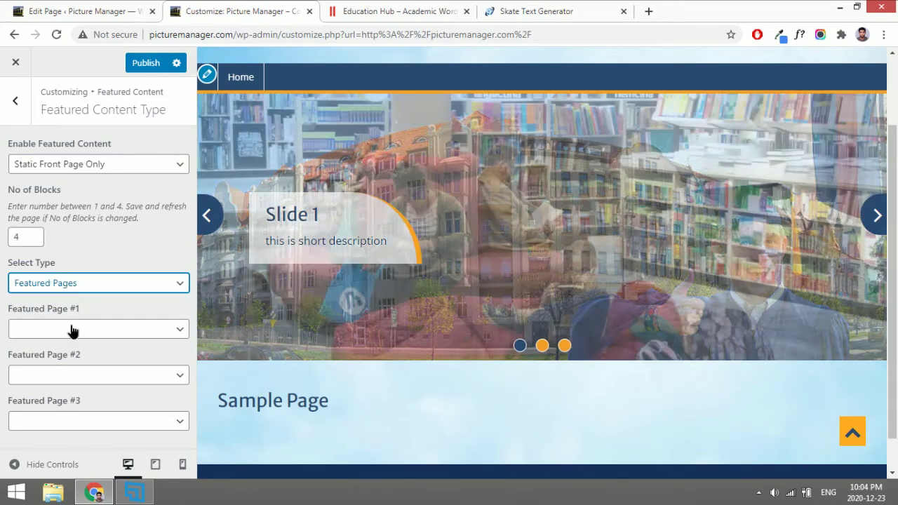
pyautogui.click(73, 332)
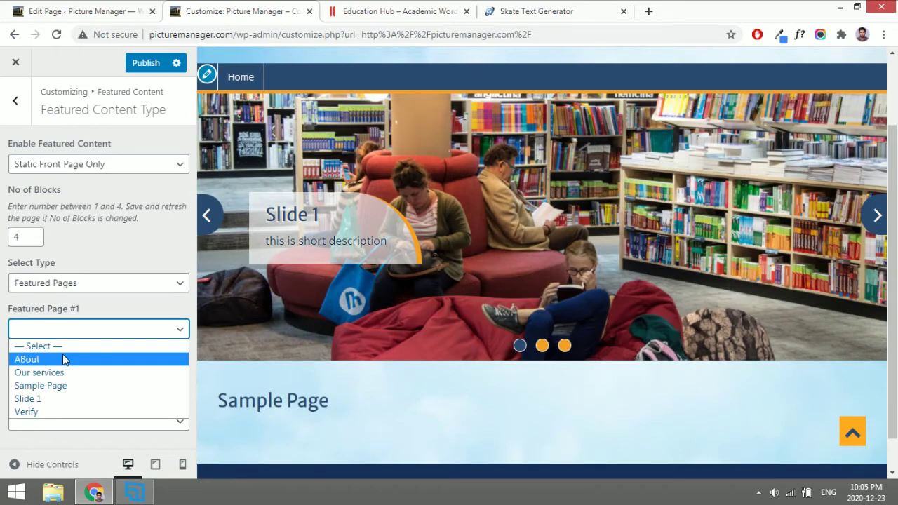
pyautogui.click(63, 354)
pyautogui.click(63, 379)
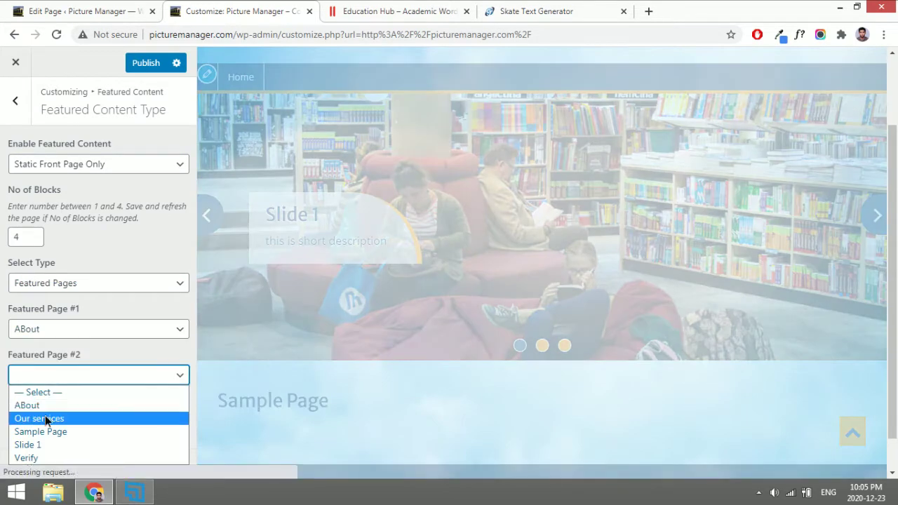
pyautogui.click(39, 419)
pyautogui.click(57, 423)
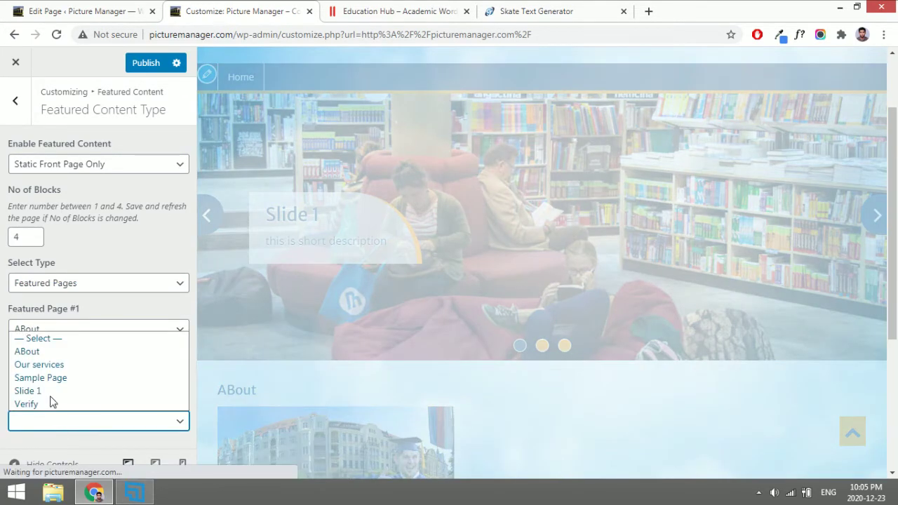
pyautogui.click(55, 393)
# Compare the featured blocks with the Education Hub demo tab, then back out to the main Customizer sections.
pyautogui.scroll(-3, 440, 339)
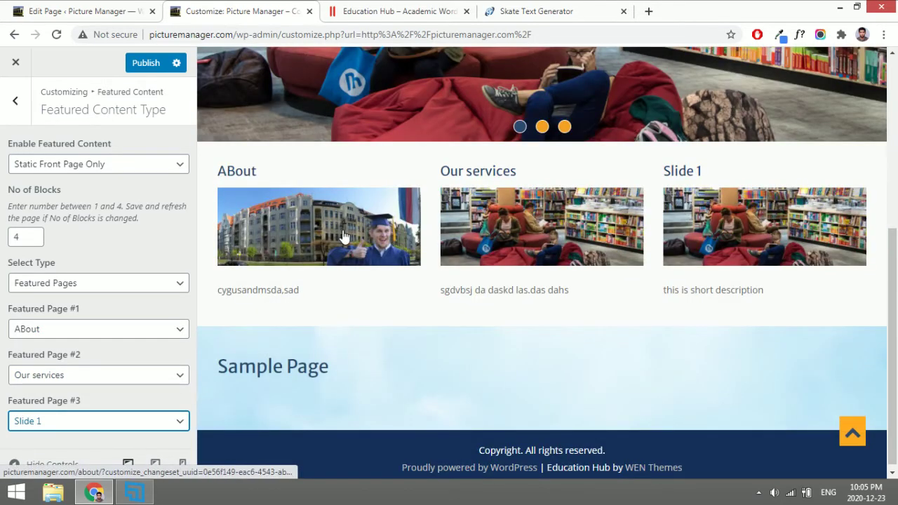
pyautogui.click(406, 9)
pyautogui.scroll(1, 333, 207)
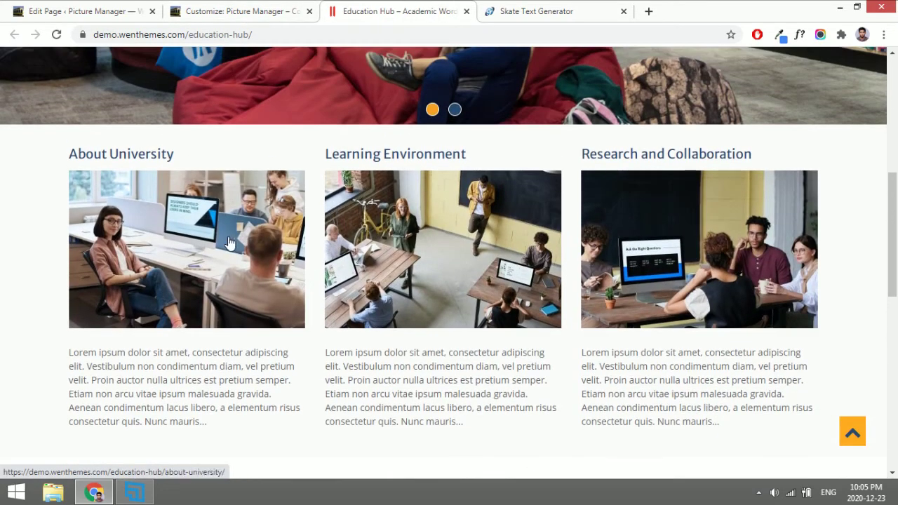
pyautogui.click(232, 10)
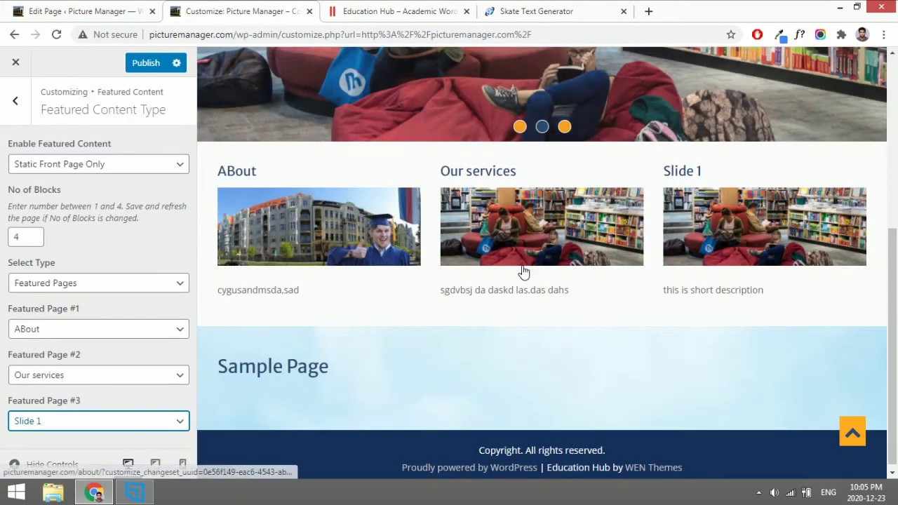
pyautogui.moveTo(220, 293); pyautogui.dragTo(266, 291)
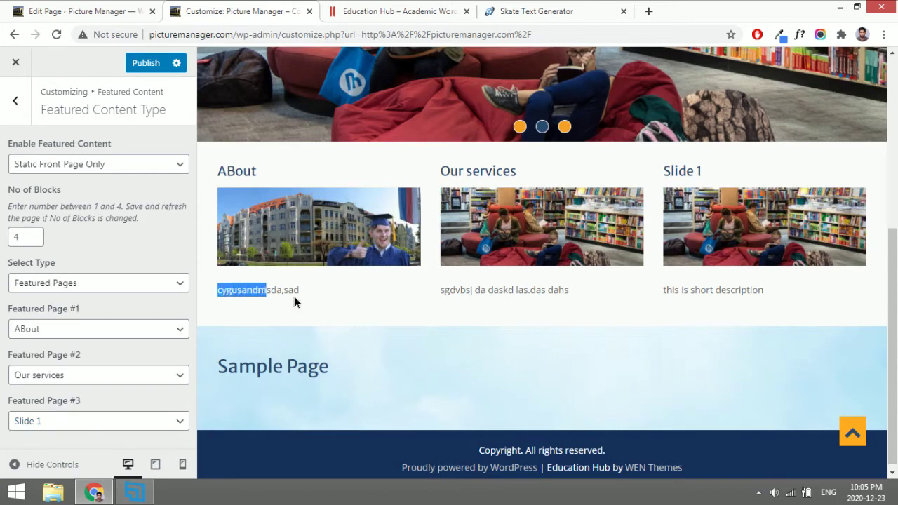
pyautogui.click(309, 300)
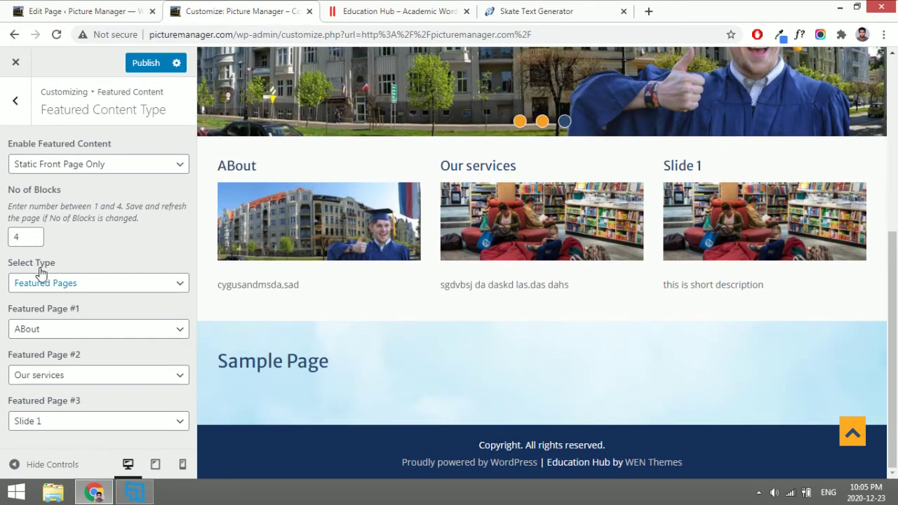
pyautogui.click(17, 119)
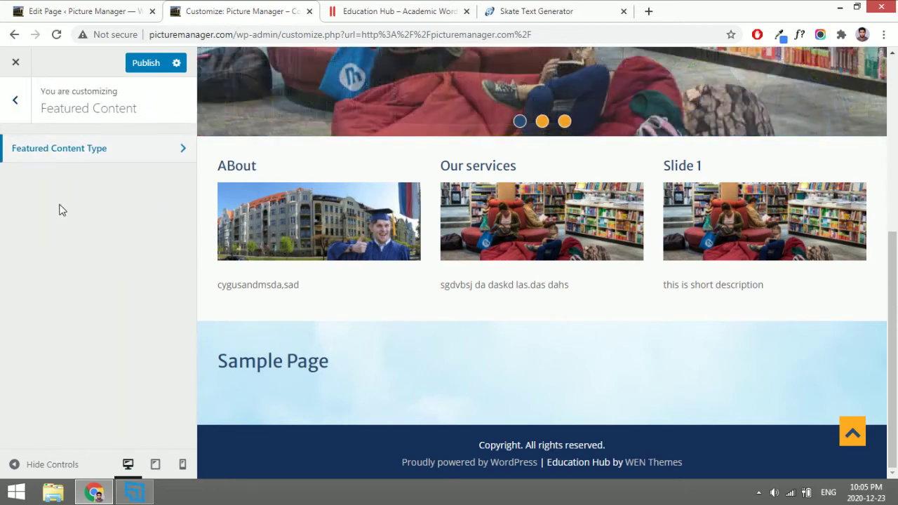
pyautogui.click(14, 120)
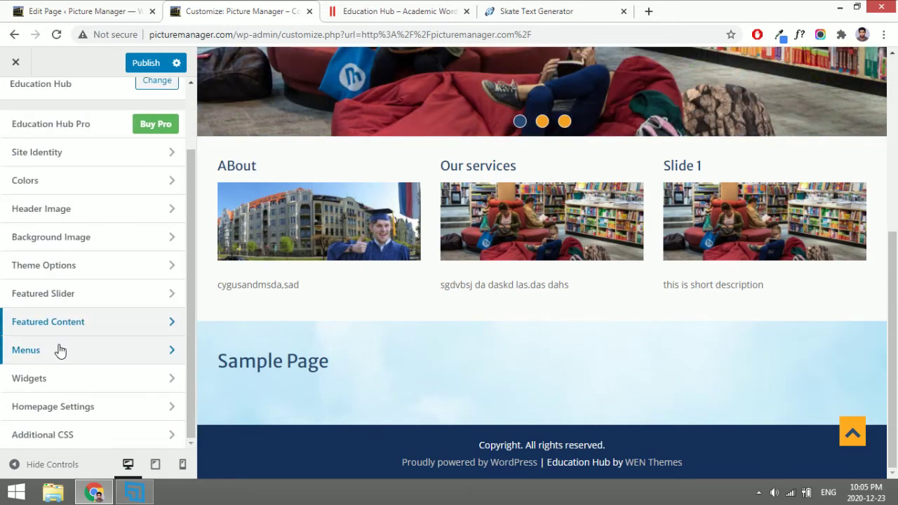
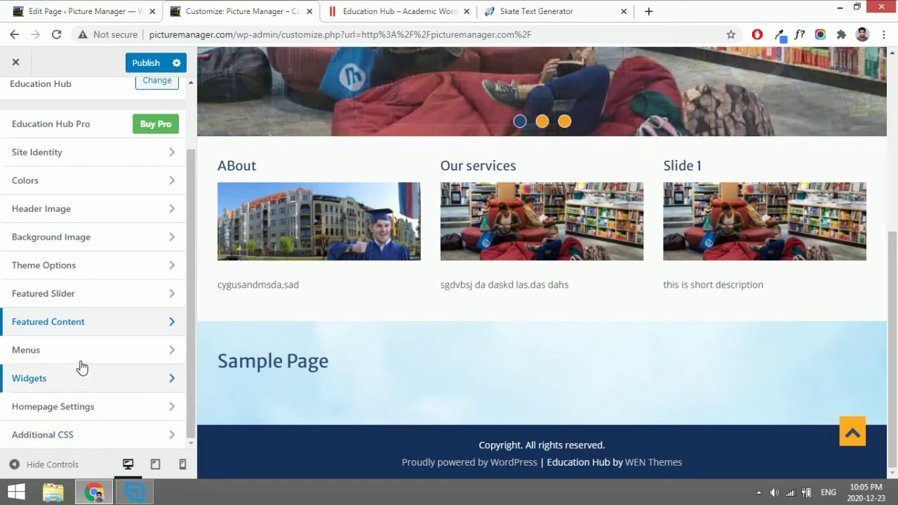
# Open Theme Options and inspect the Sample Page heading in the preview before returning to the editor.
pyautogui.scroll(2, 98, 291)
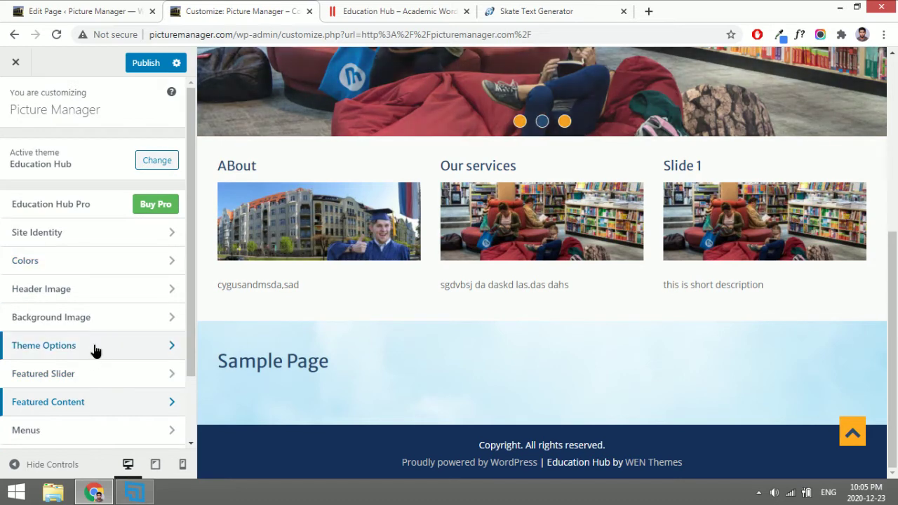
pyautogui.click(95, 346)
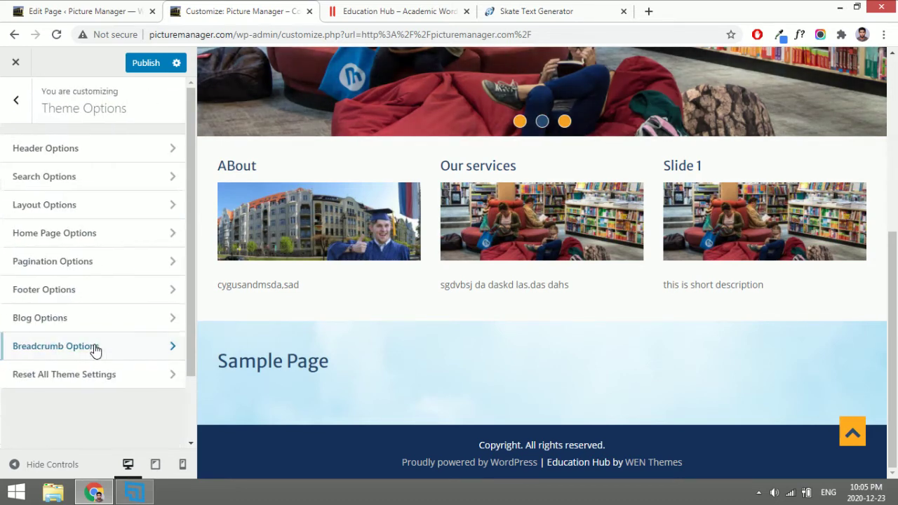
pyautogui.tripleClick(232, 374)
pyautogui.click(267, 364)
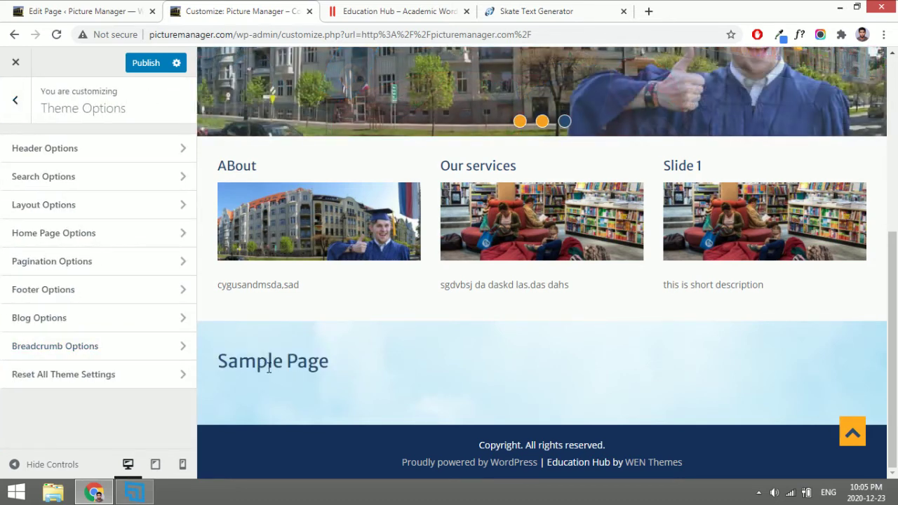
pyautogui.click(67, 8)
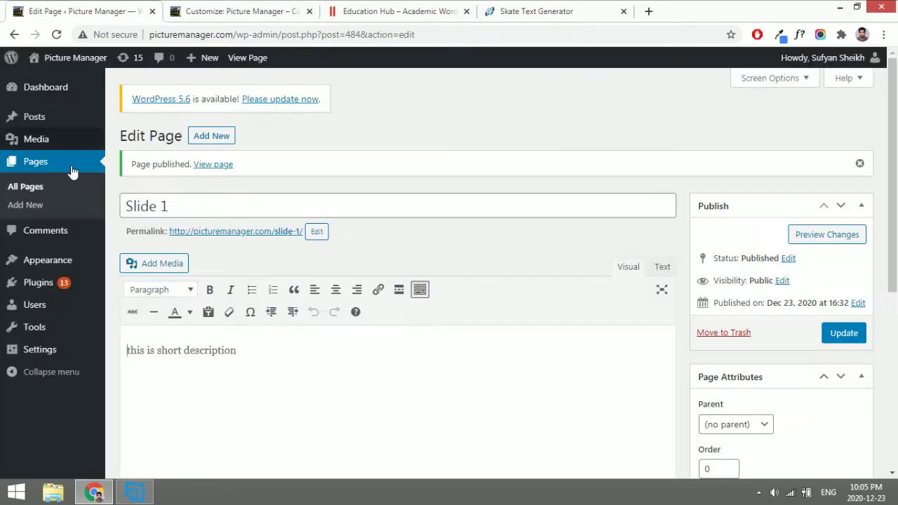
# Append 'hasuhkd asidu' to the Sample Page body and update the page.
pyautogui.click(30, 189)
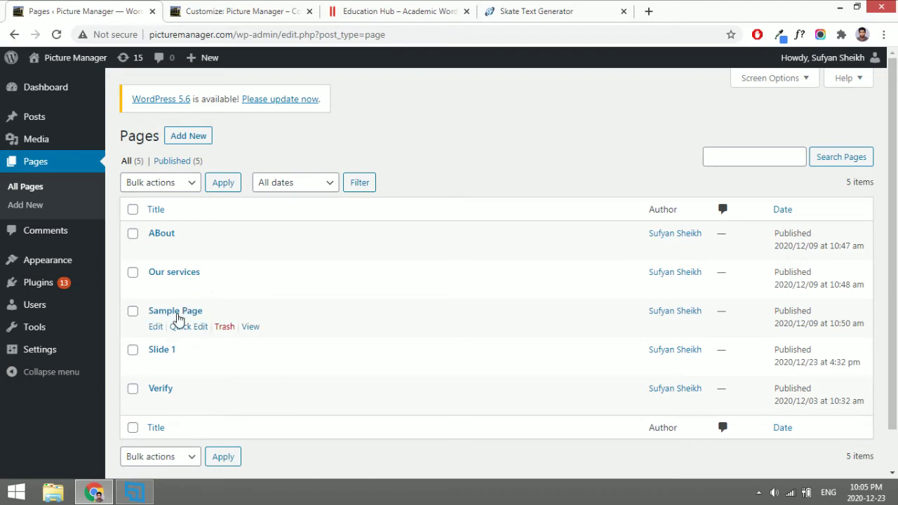
pyautogui.click(177, 314)
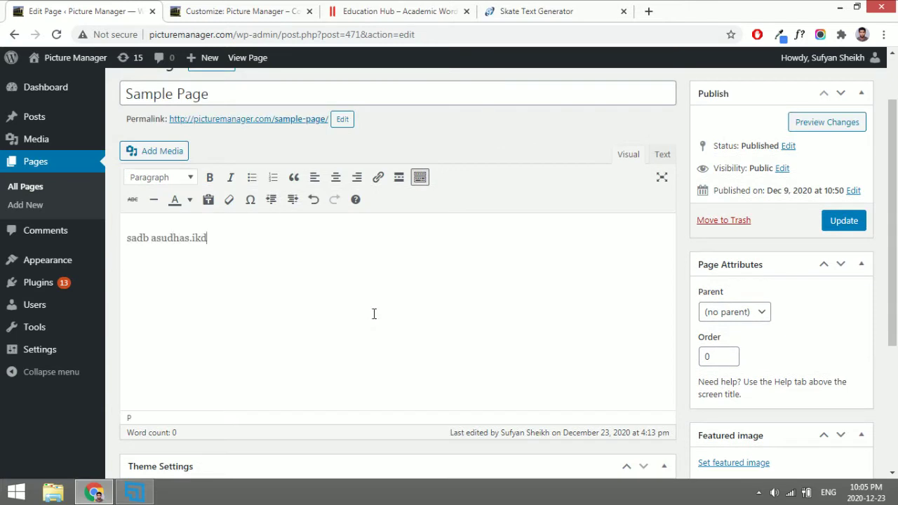
pyautogui.write('hasuhkd asidu')
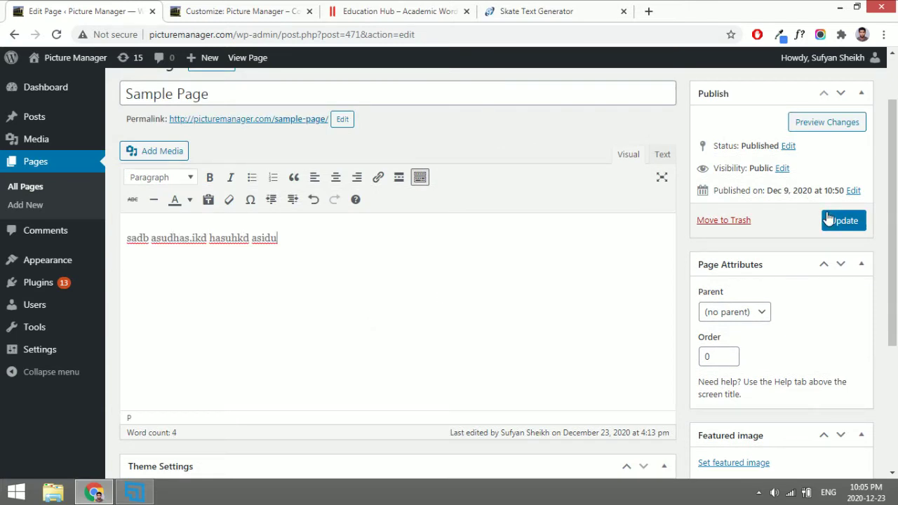
pyautogui.click(826, 220)
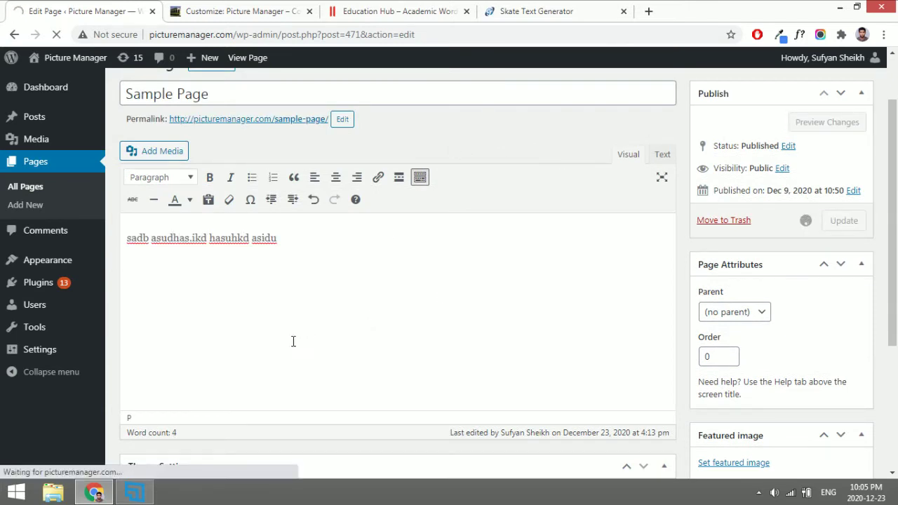
pyautogui.click(237, 9)
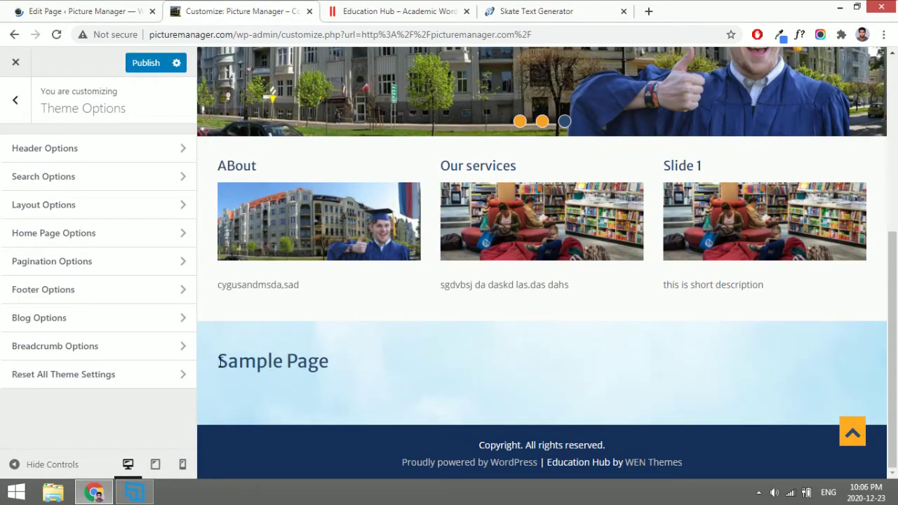
# In Home Page Options, turn off Show Home Content and enable the News and Events sections.
pyautogui.tripleClick(258, 359)
pyautogui.click(341, 369)
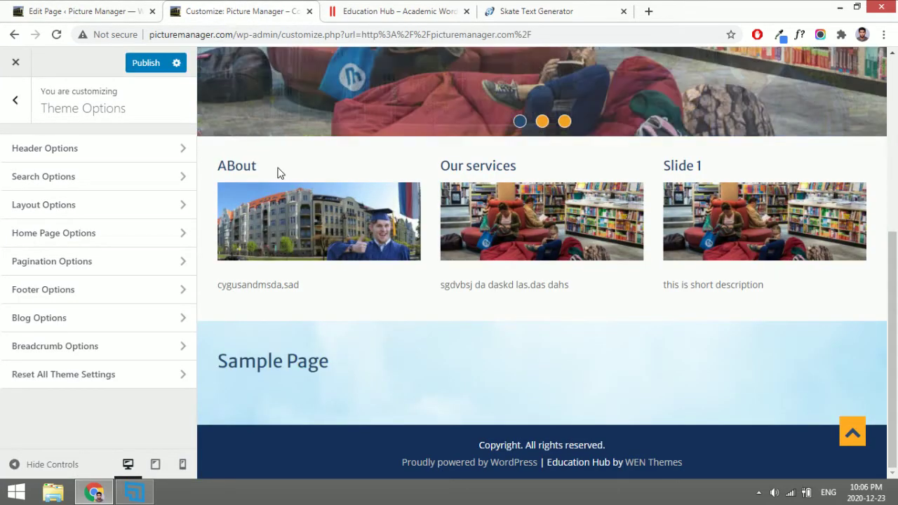
pyautogui.click(55, 239)
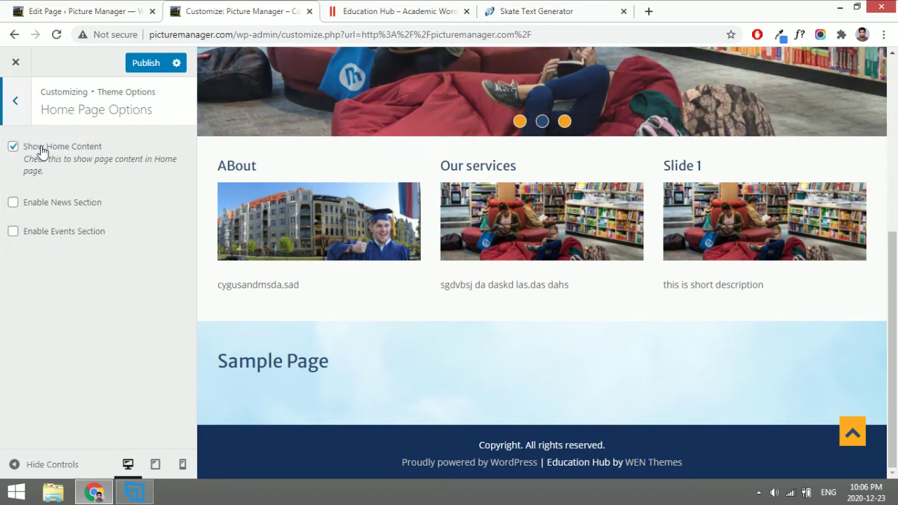
pyautogui.click(40, 149)
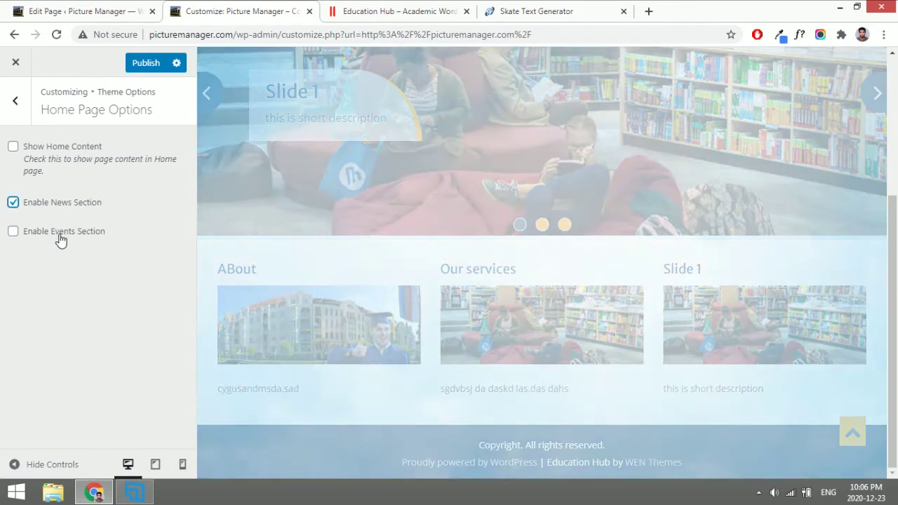
pyautogui.click(60, 233)
# Compare the homepage sections with the Education Hub demo site.
pyautogui.click(363, 5)
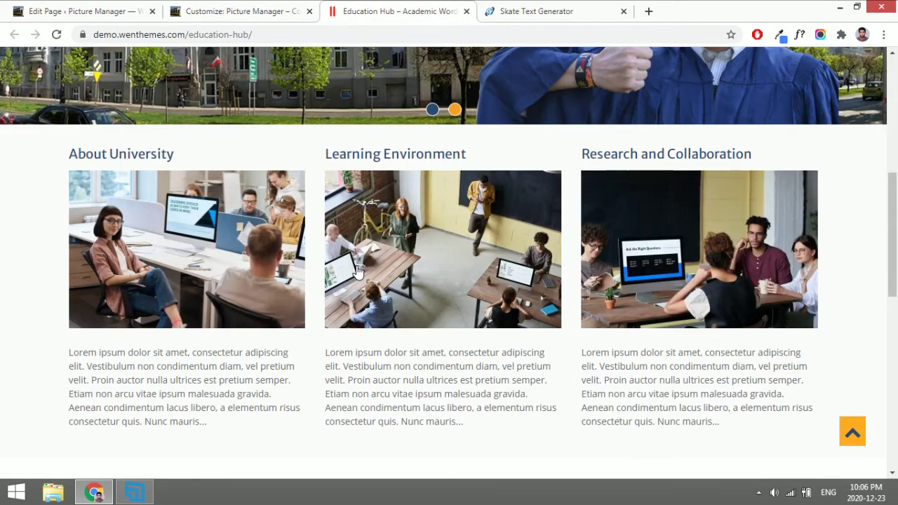
pyautogui.scroll(-5, 358, 273)
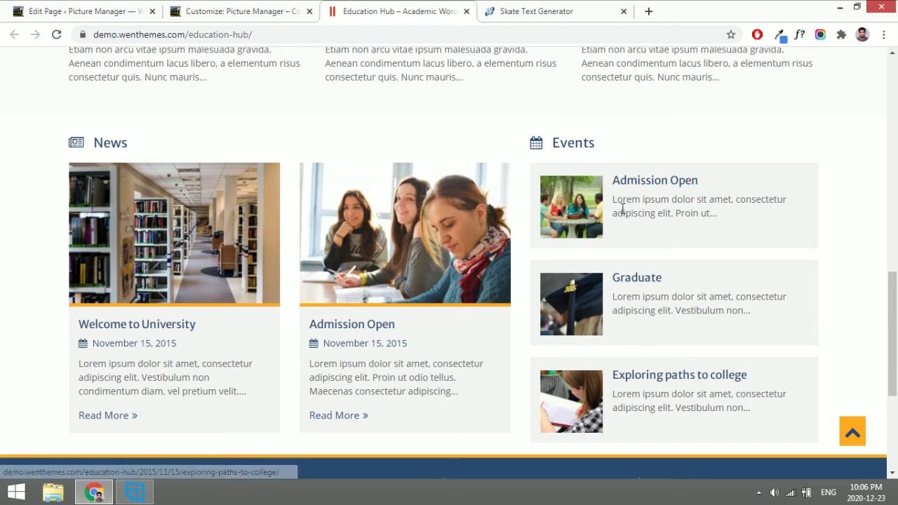
pyautogui.click(214, 8)
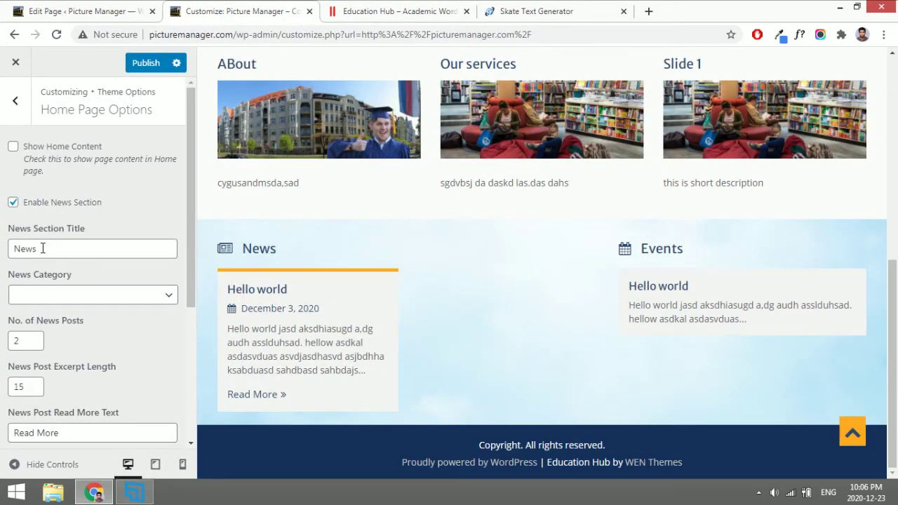
# Set the News Section Title to 'Functions' and the Events Section Title to 'Gallery'.
pyautogui.doubleClick(261, 250)
pyautogui.click(97, 254)
pyautogui.hotkey('ctrl', 'a')
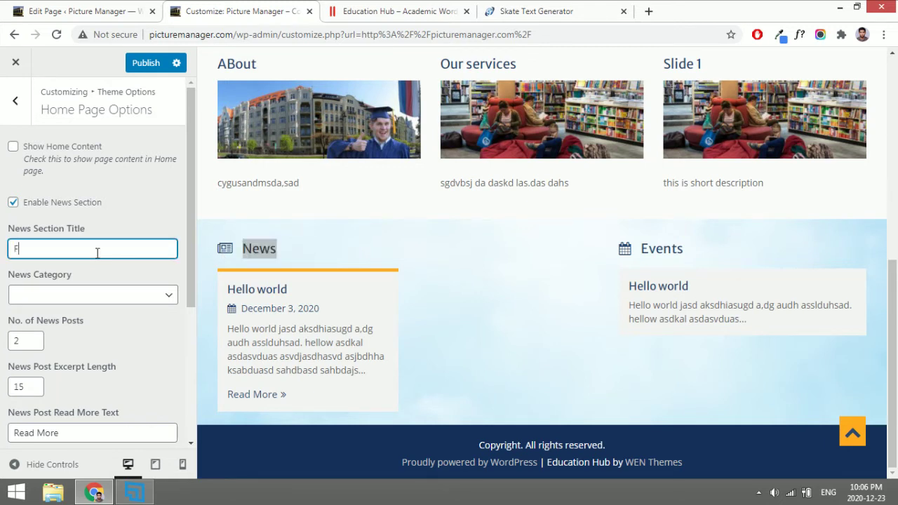
pyautogui.write('Functiona')
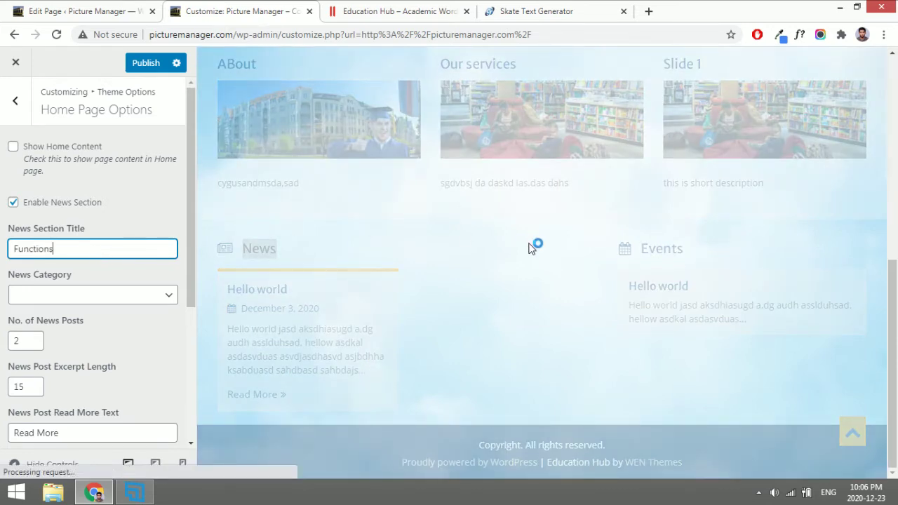
pyautogui.scroll(-3, 106, 367)
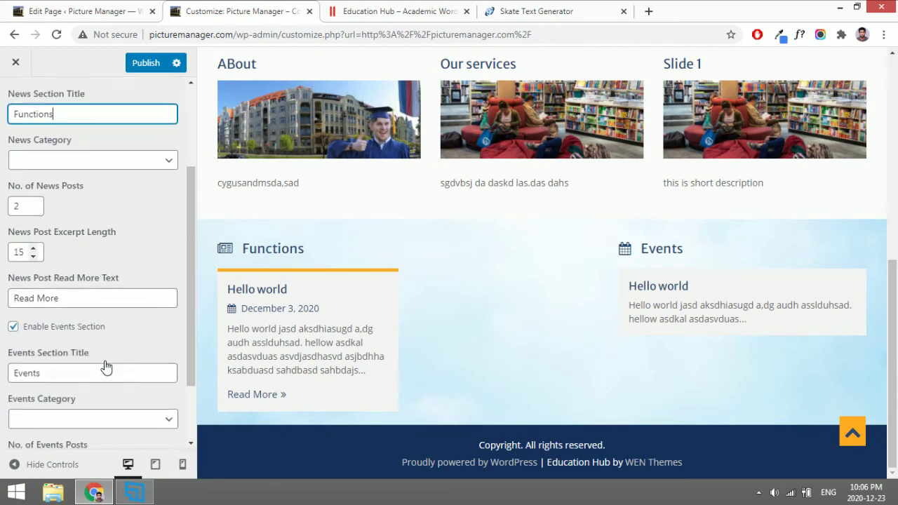
pyautogui.doubleClick(52, 285)
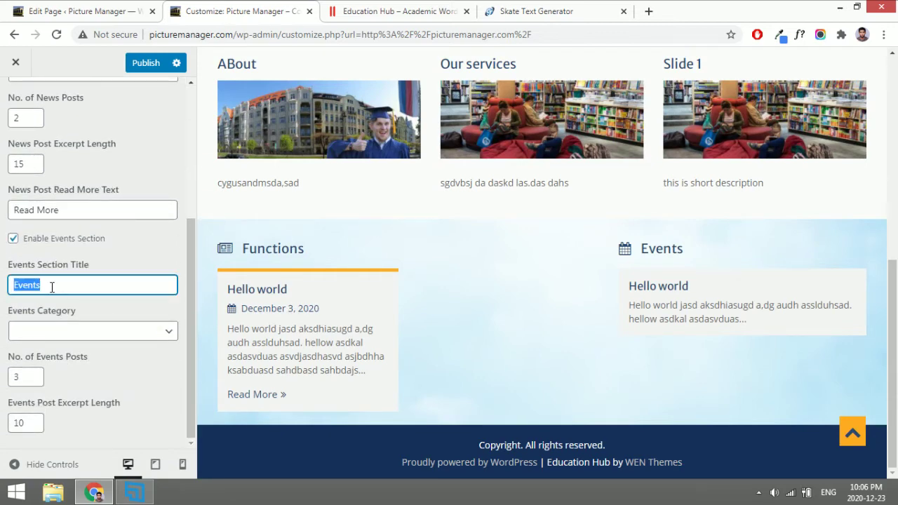
pyautogui.write('Gallery')
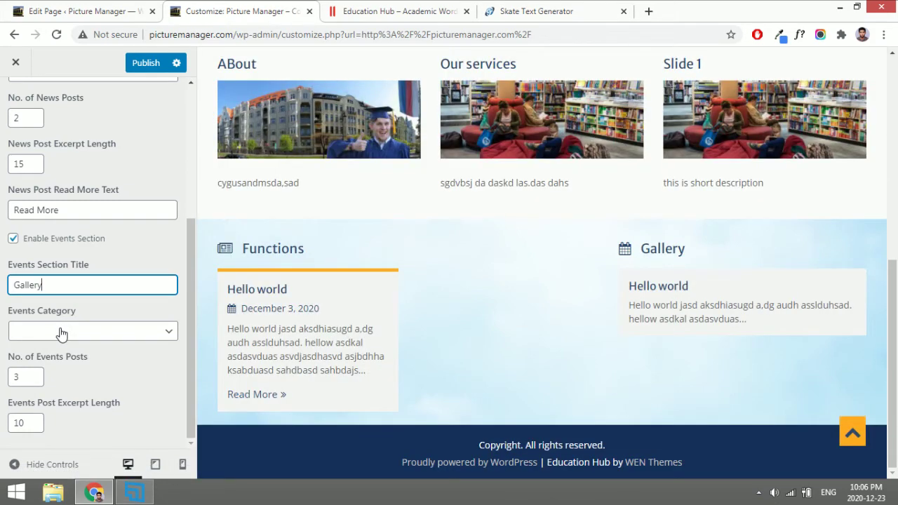
# Check the News Category choices, leaving the category unset.
pyautogui.scroll(2, 62, 333)
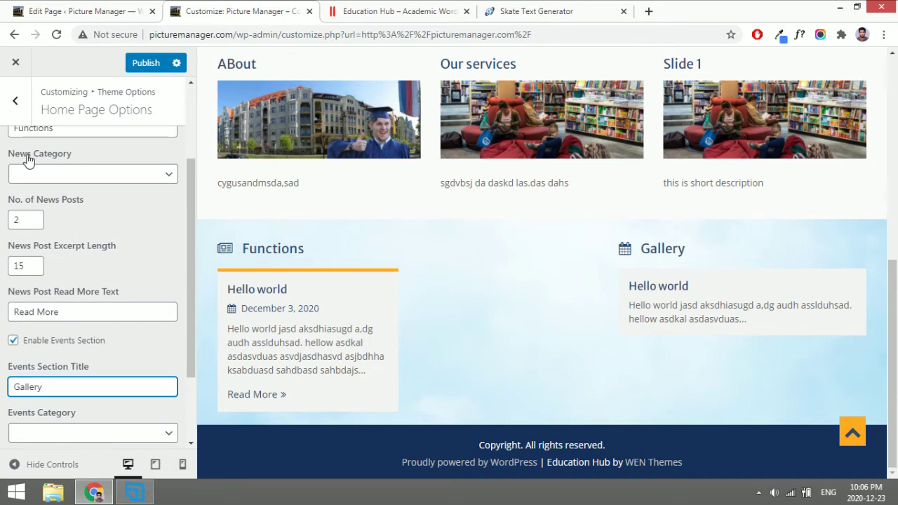
pyautogui.scroll(1, 28, 160)
pyautogui.click(64, 220)
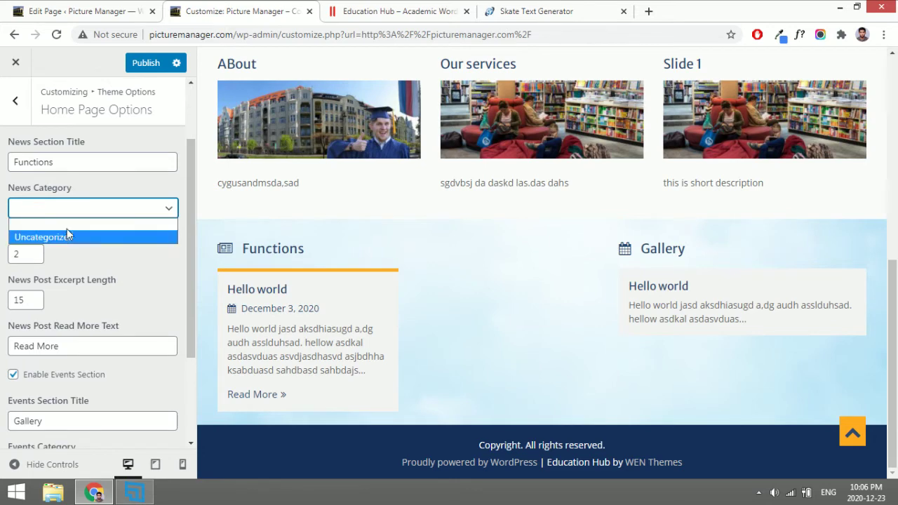
pyautogui.click(88, 184)
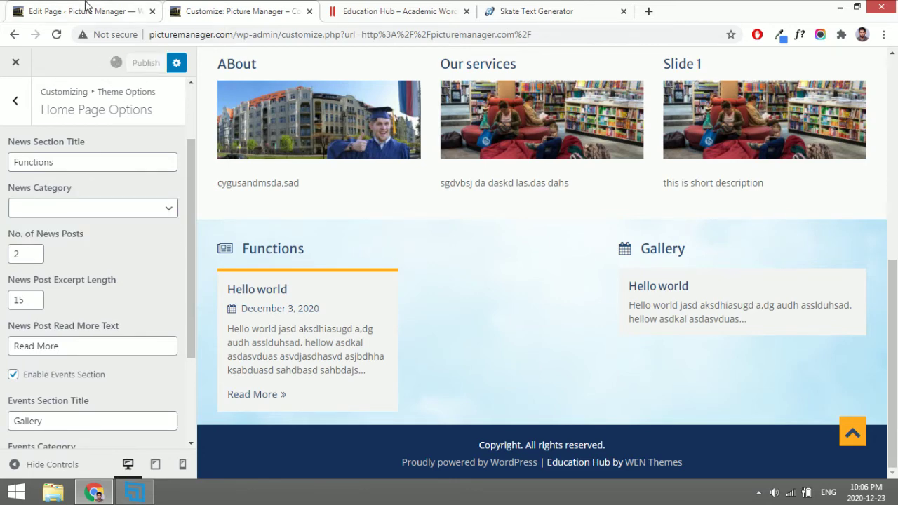
pyautogui.click(109, 6)
# Scroll through the Posts > Categories list, then show All Posts with the single Hello world post.
pyautogui.moveTo(27, 123)
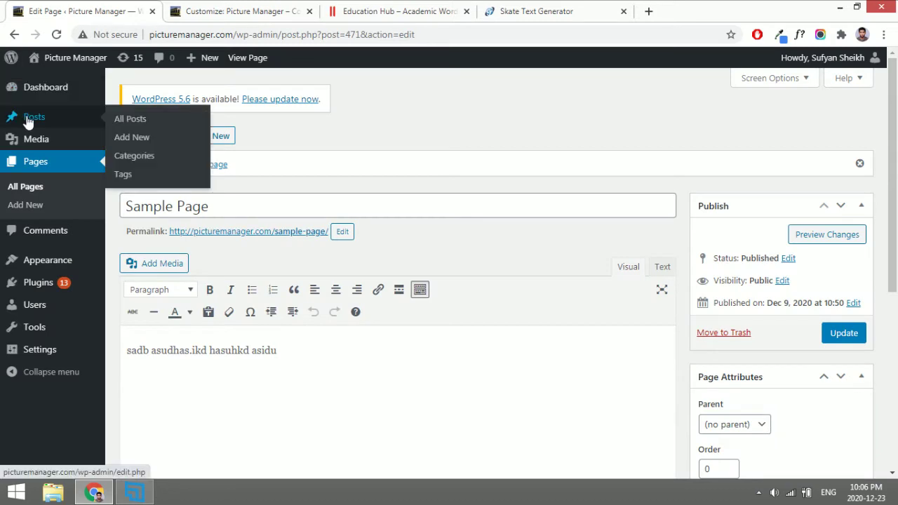
pyautogui.click(132, 160)
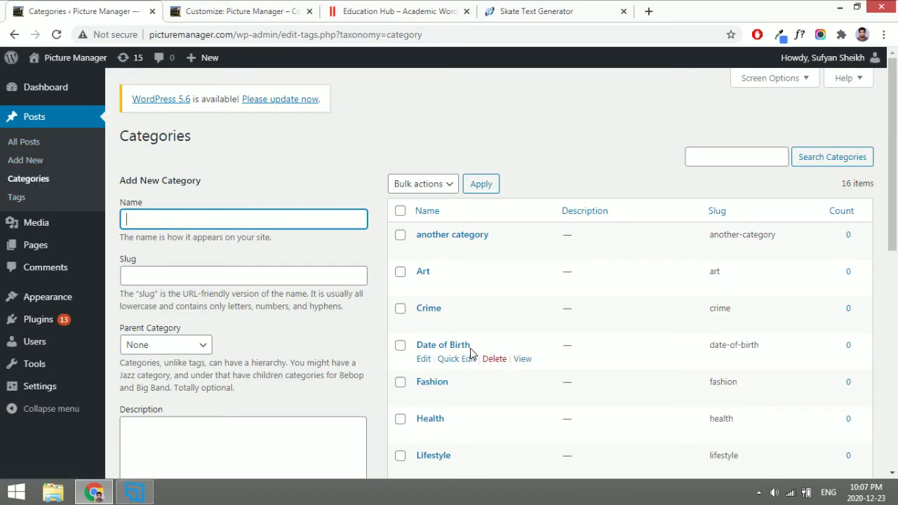
pyautogui.scroll(-4, 471, 354)
pyautogui.scroll(-3, 470, 348)
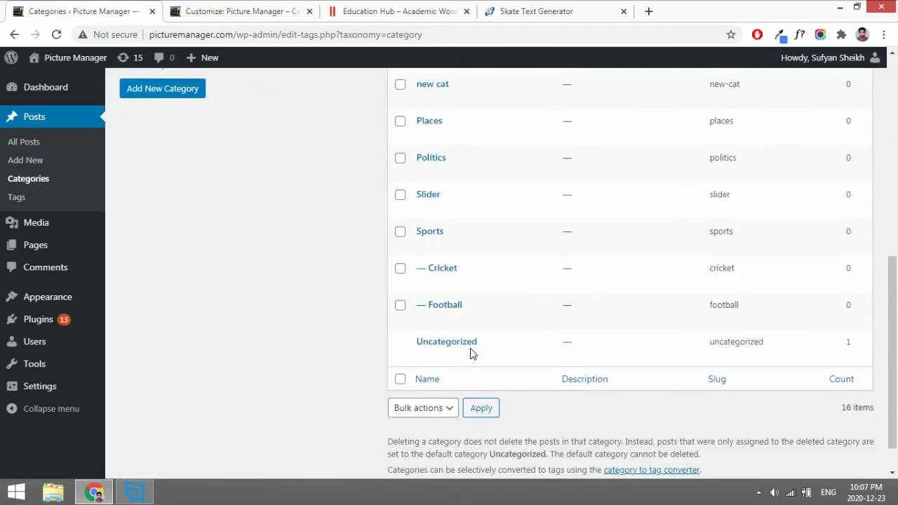
pyautogui.scroll(4, 470, 348)
pyautogui.scroll(2, 470, 348)
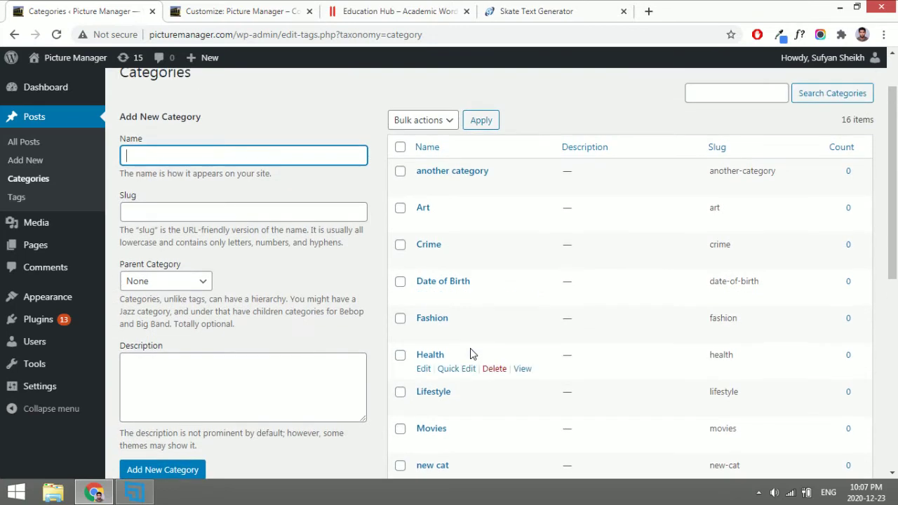
pyautogui.scroll(-6, 470, 348)
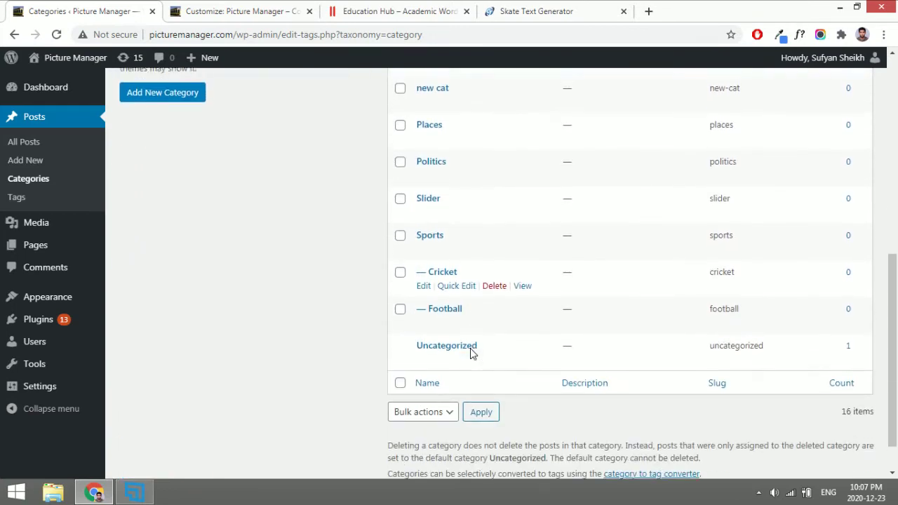
pyautogui.scroll(7, 471, 348)
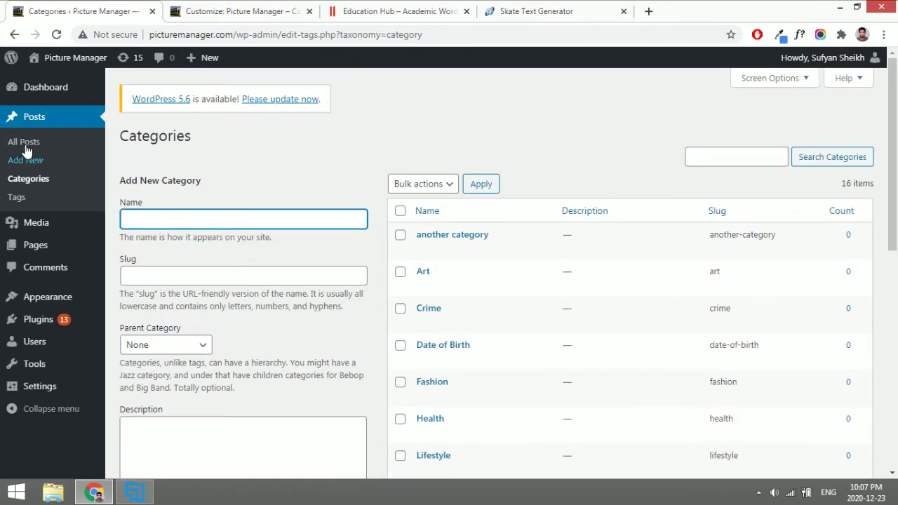
pyautogui.click(31, 145)
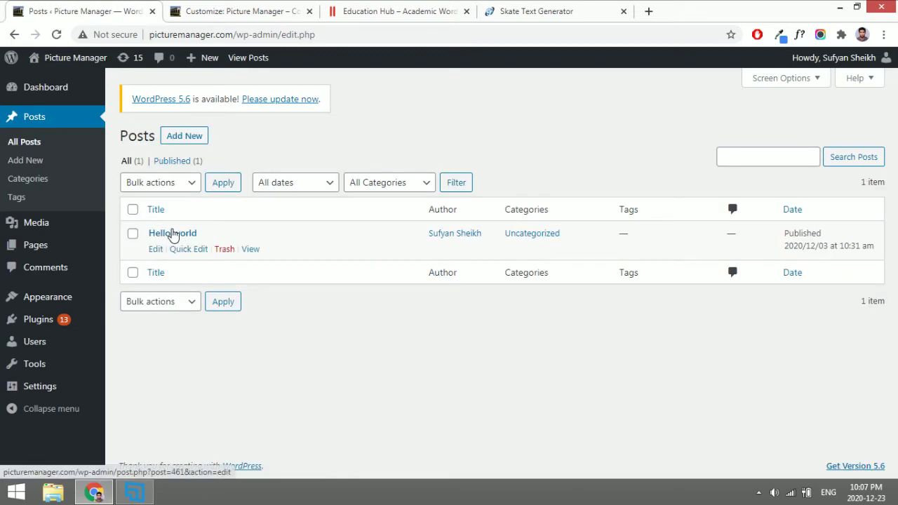
# Open the Hello world post for editing and compare it with the Education Hub demo.
pyautogui.click(174, 237)
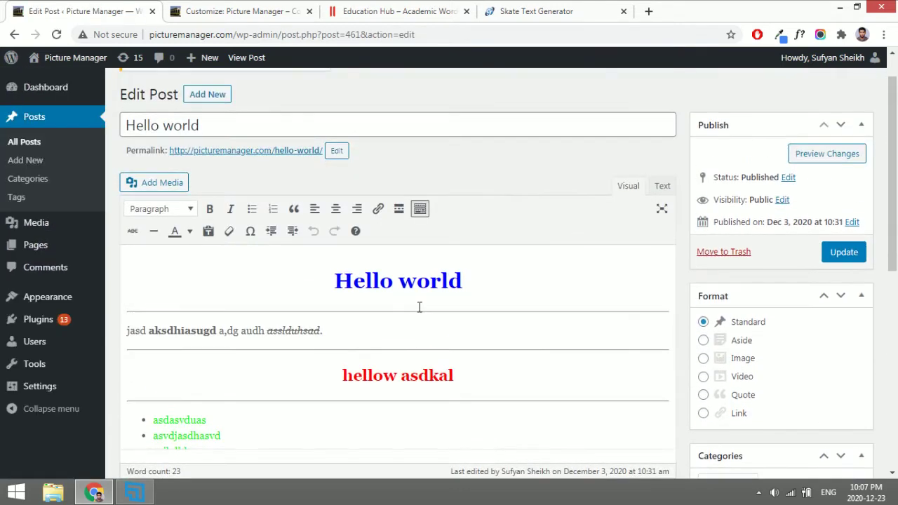
pyautogui.scroll(-3, 449, 307)
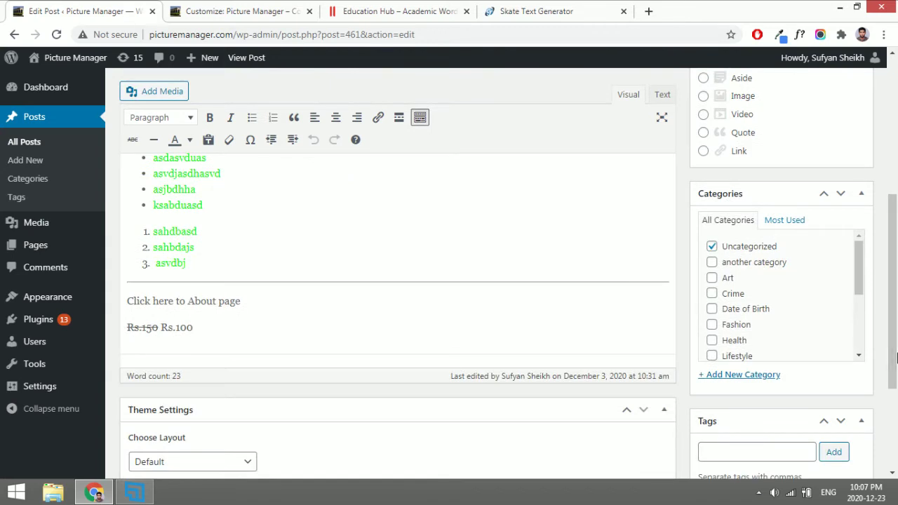
pyautogui.scroll(-3, 897, 358)
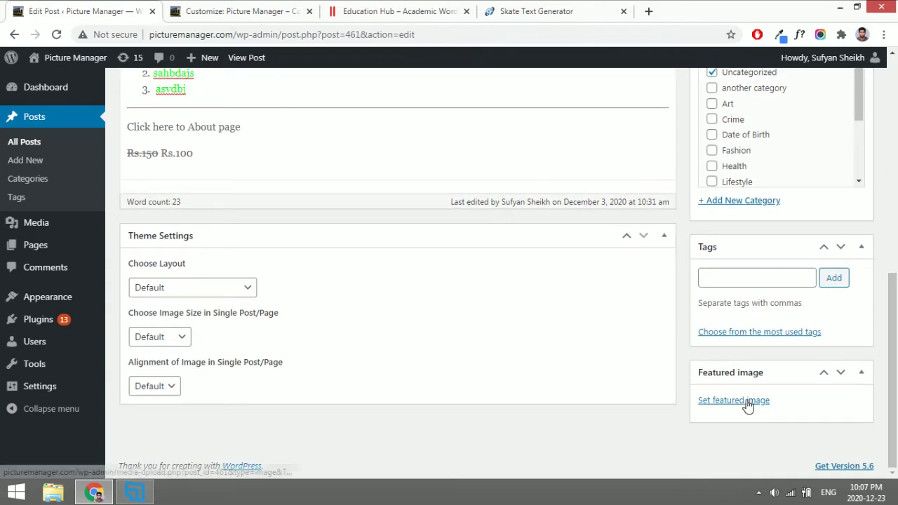
pyautogui.click(266, 11)
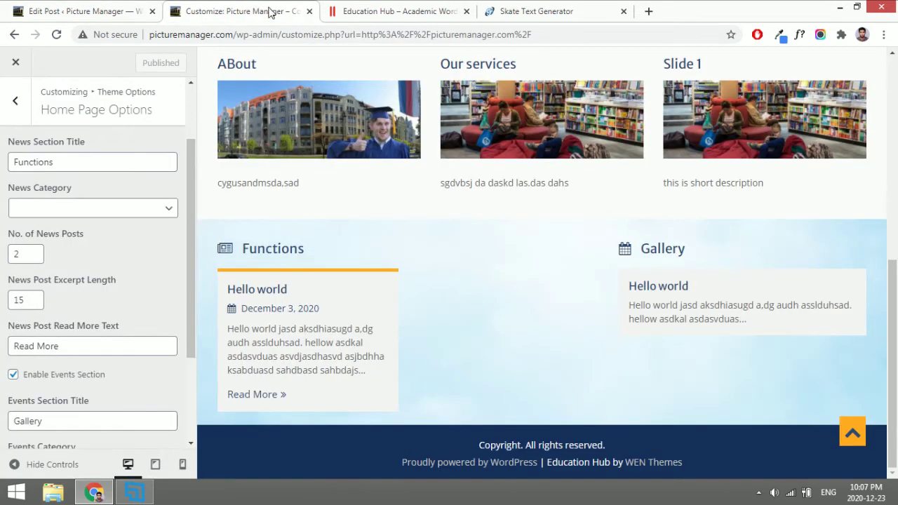
pyautogui.click(510, 7)
pyautogui.click(399, 7)
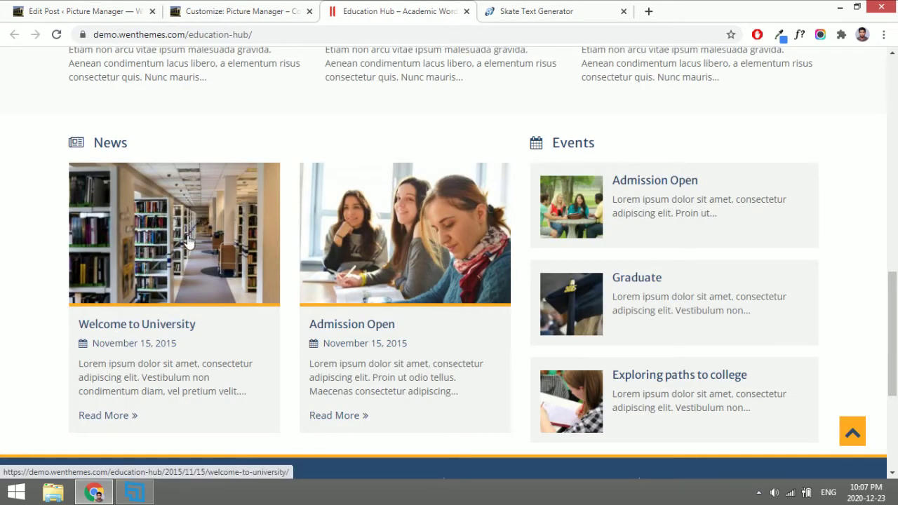
pyautogui.click(98, 12)
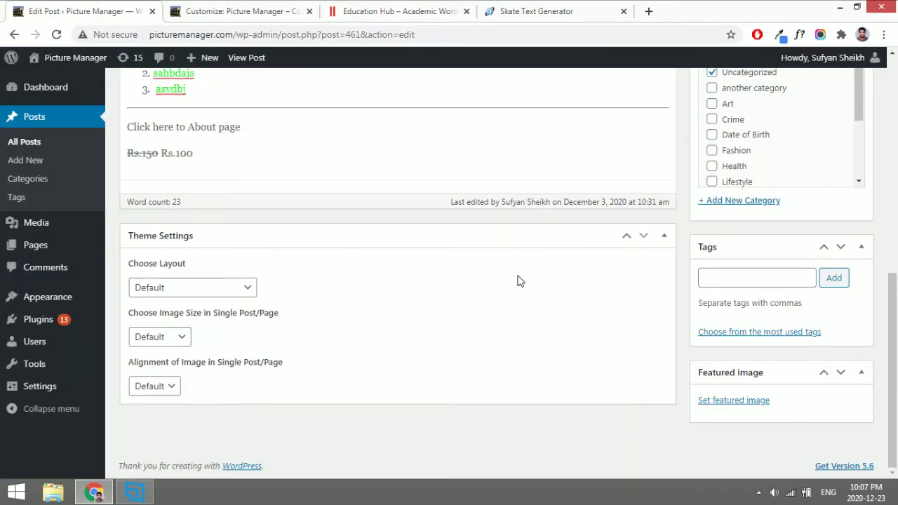
# Set 2.jpg as the featured image, file the post under Art and Crime, and update it.
pyautogui.click(750, 403)
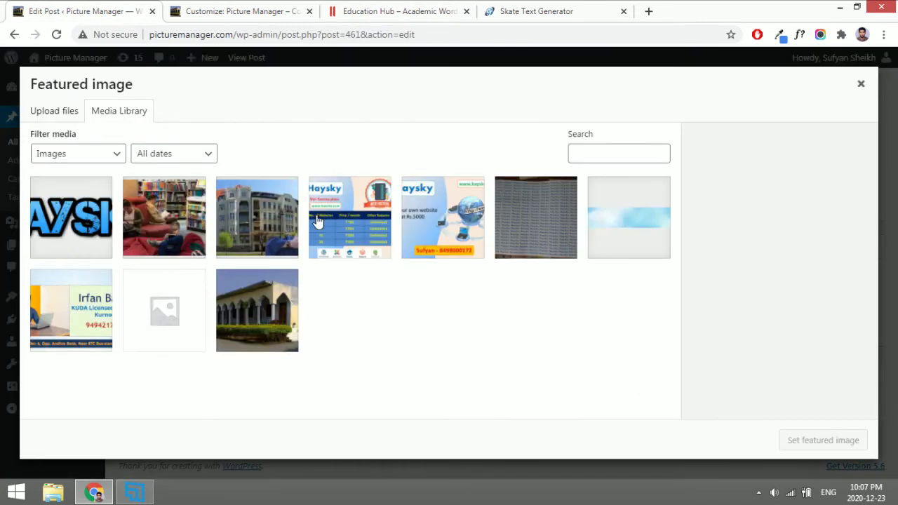
pyautogui.click(162, 212)
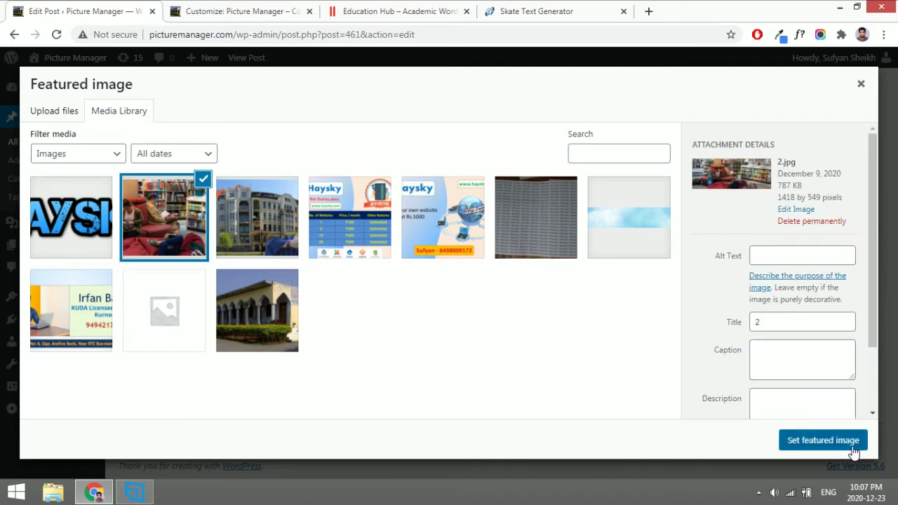
pyautogui.click(850, 450)
pyautogui.scroll(2, 835, 298)
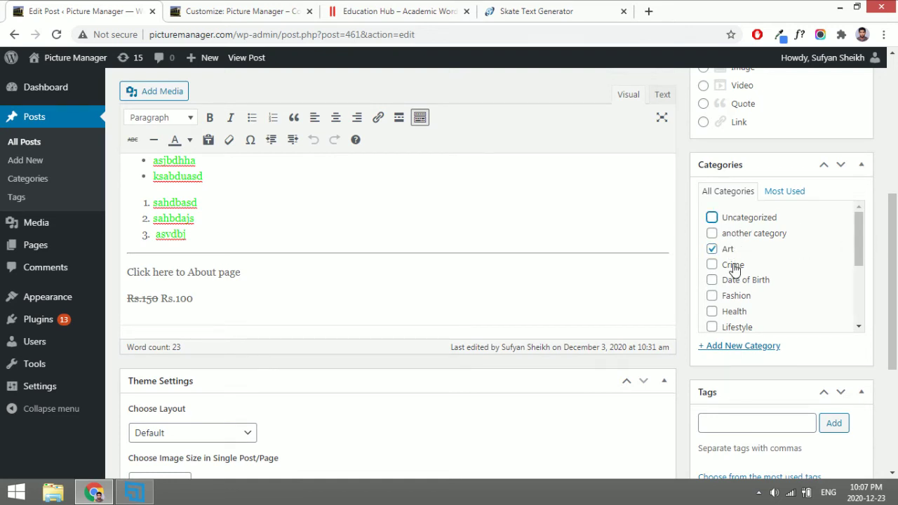
pyautogui.click(712, 265)
pyautogui.scroll(5, 833, 298)
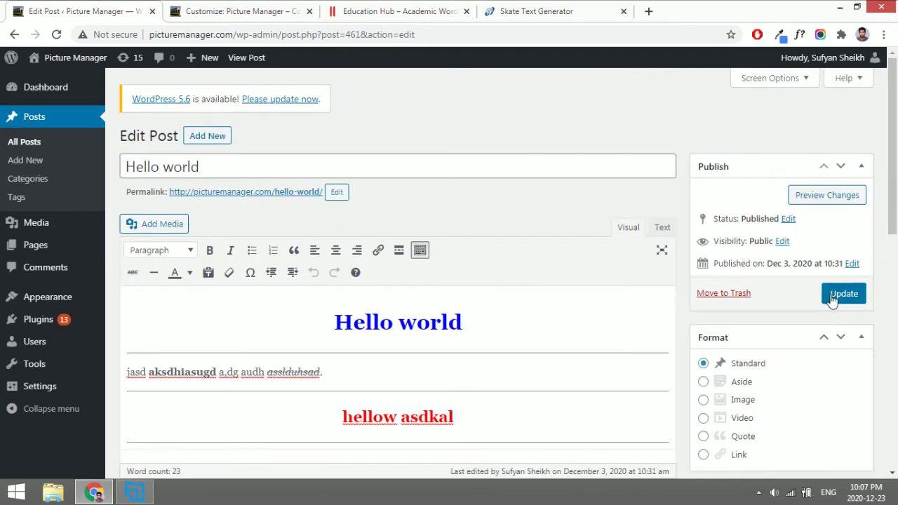
pyautogui.click(843, 294)
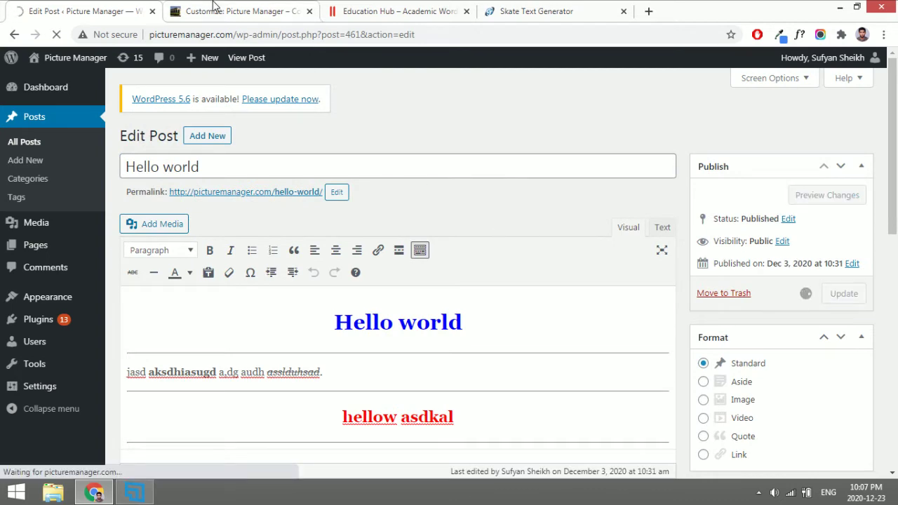
# Retitle the News section 'Art' and the Events section 'Crime' in Home Page Options.
pyautogui.click(214, 8)
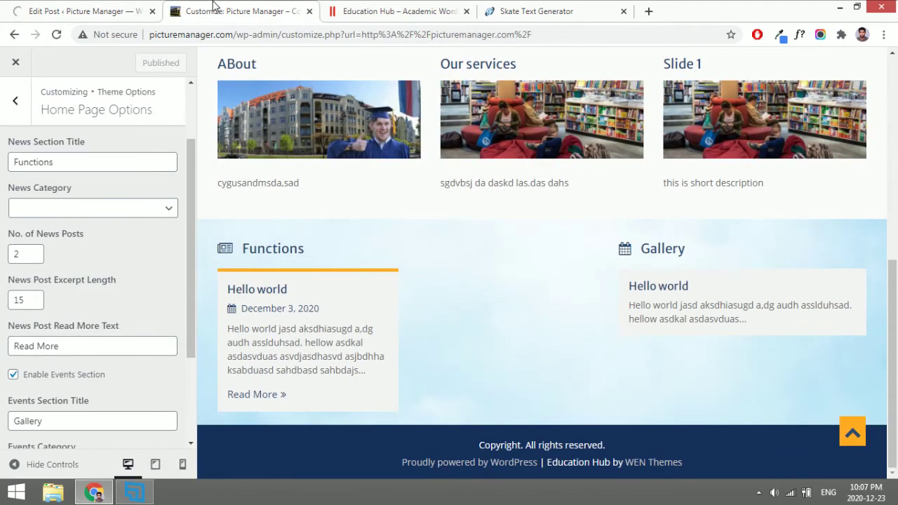
pyautogui.click(78, 208)
pyautogui.scroll(-2, 80, 344)
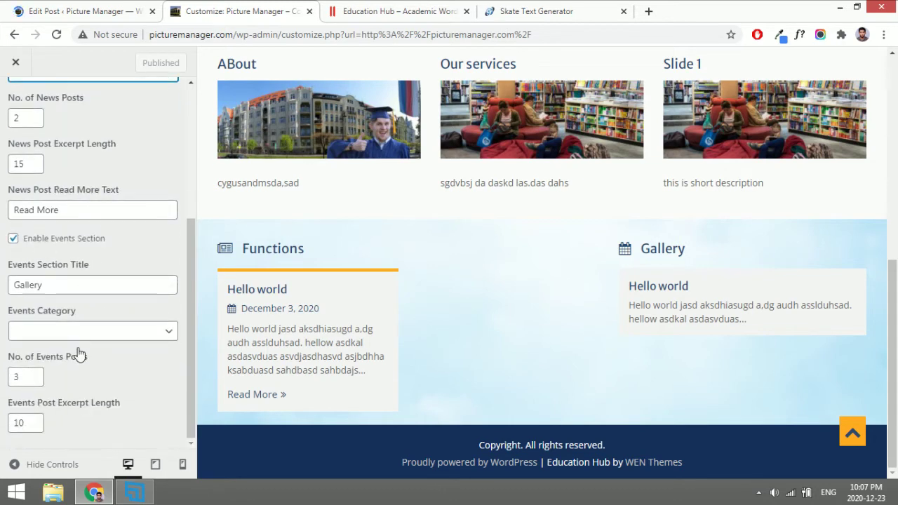
pyautogui.scroll(3, 56, 323)
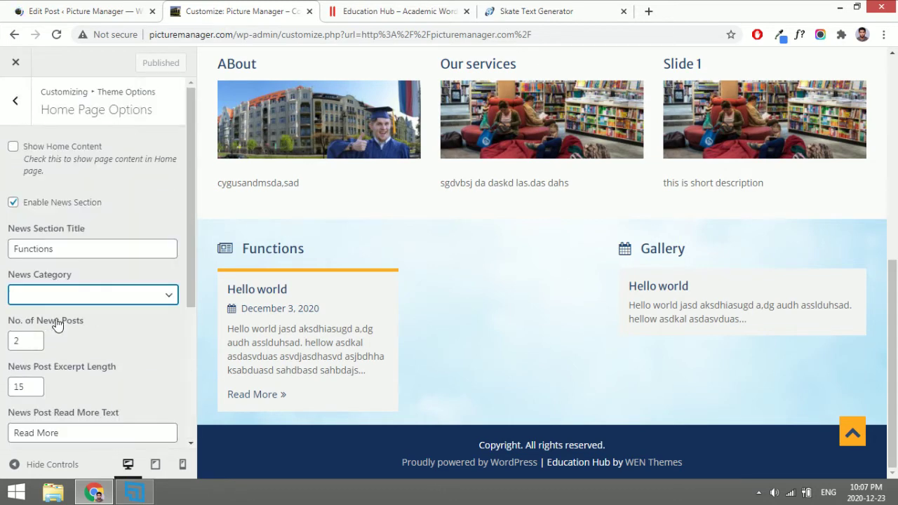
pyautogui.doubleClick(55, 249)
pyautogui.write('Art')
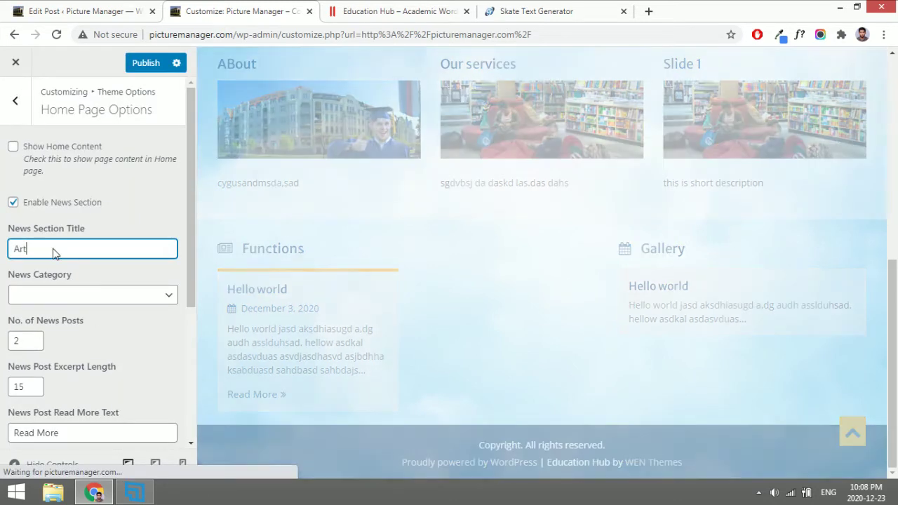
pyautogui.scroll(-3, 52, 249)
pyautogui.doubleClick(52, 286)
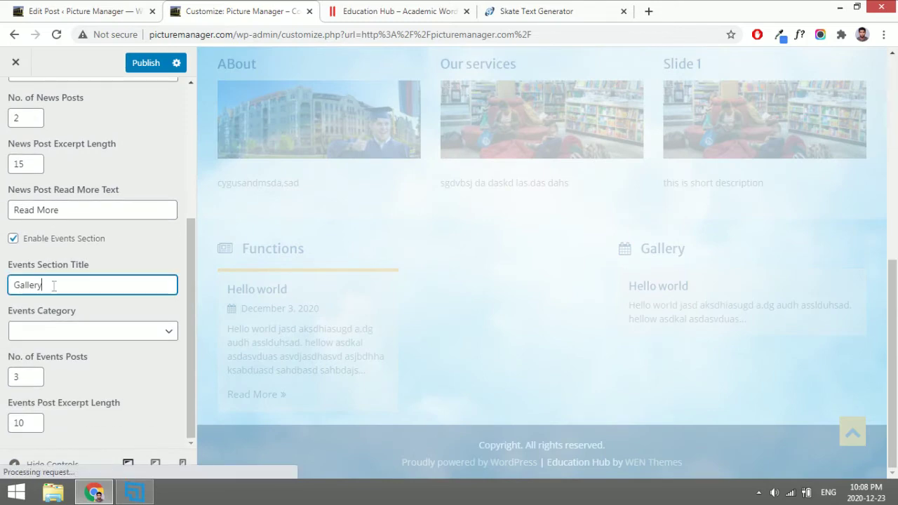
pyautogui.write('Crime')
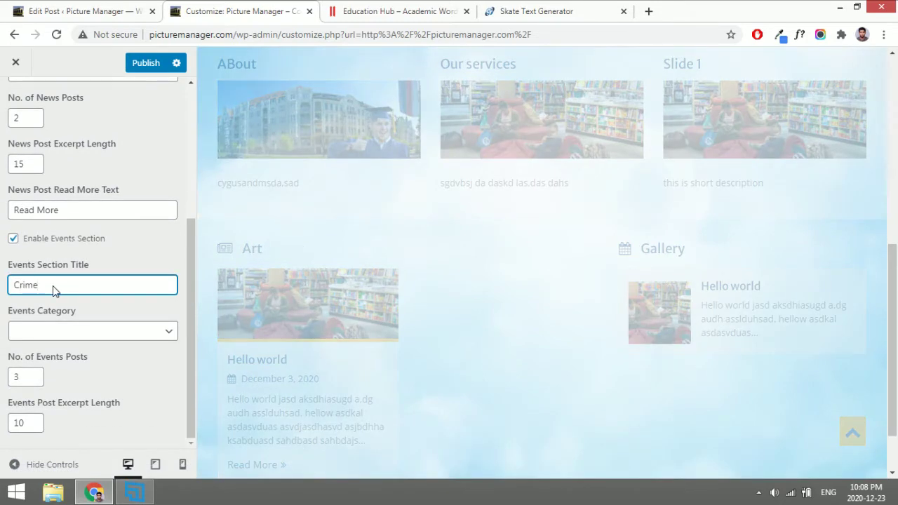
# Publish the renamed sections and glance back at the Hello world post editor.
pyautogui.click(139, 66)
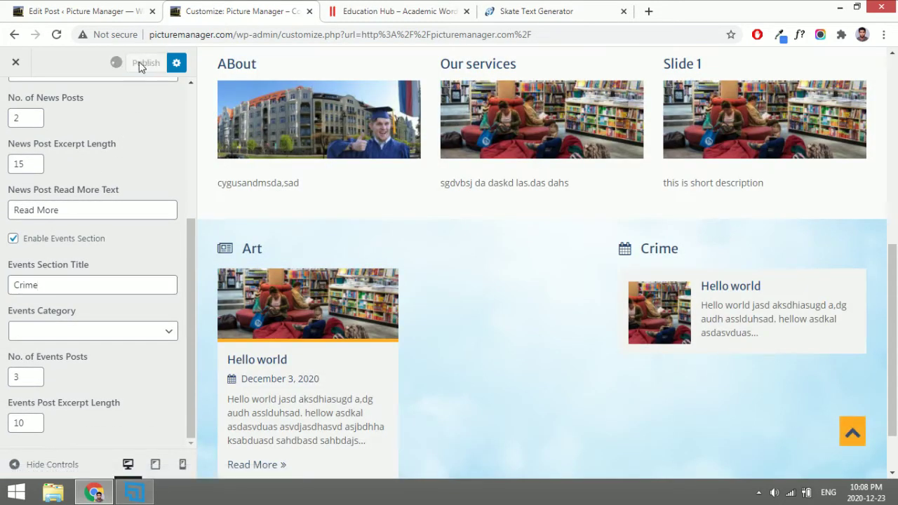
pyautogui.scroll(3, 100, 143)
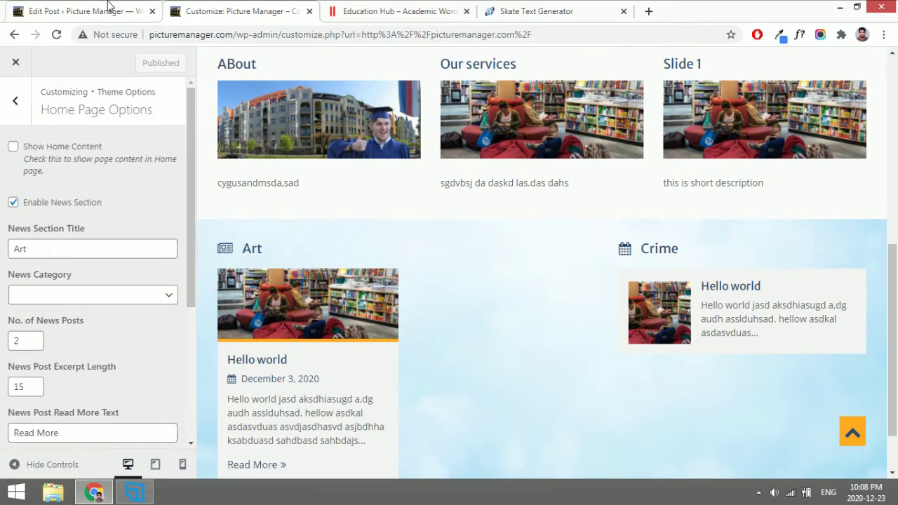
pyautogui.click(109, 10)
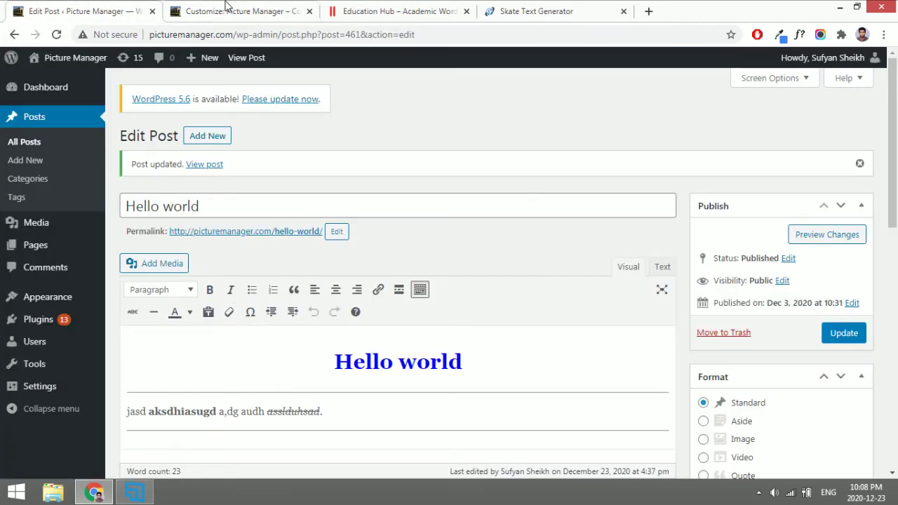
pyautogui.click(281, 10)
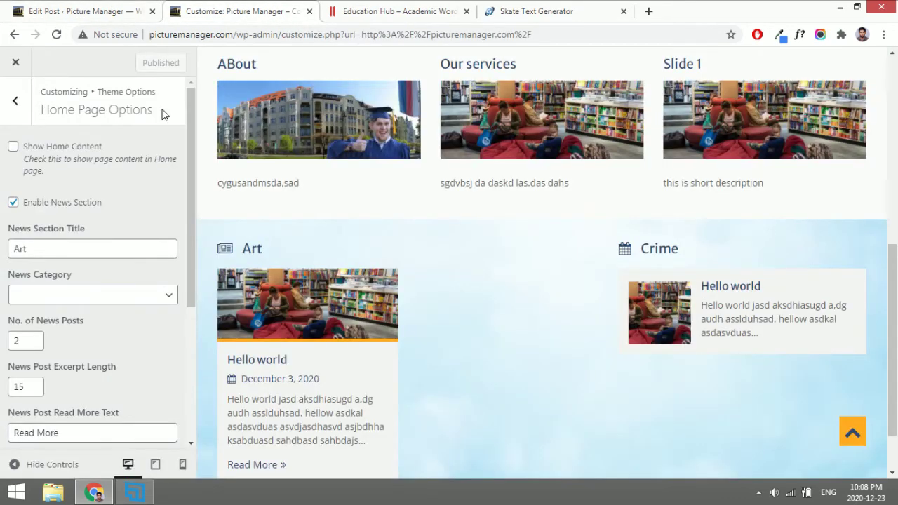
# Reload the customizer and set the News category to Art and the Events category to Crime.
pyautogui.click(56, 34)
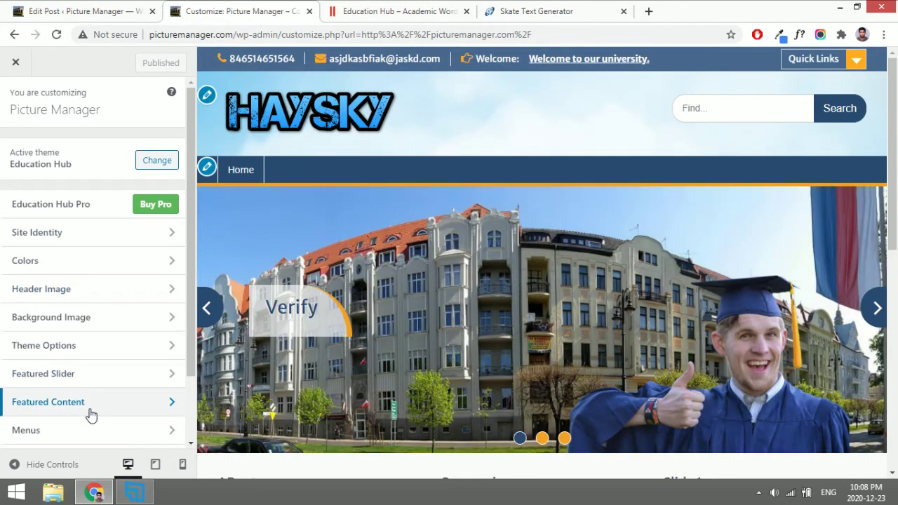
pyautogui.scroll(-1, 89, 414)
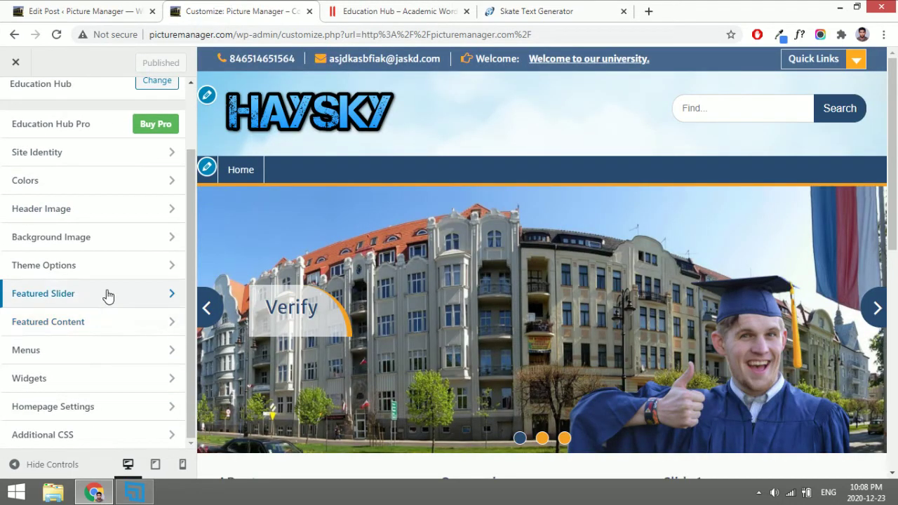
pyautogui.scroll(1, 102, 250)
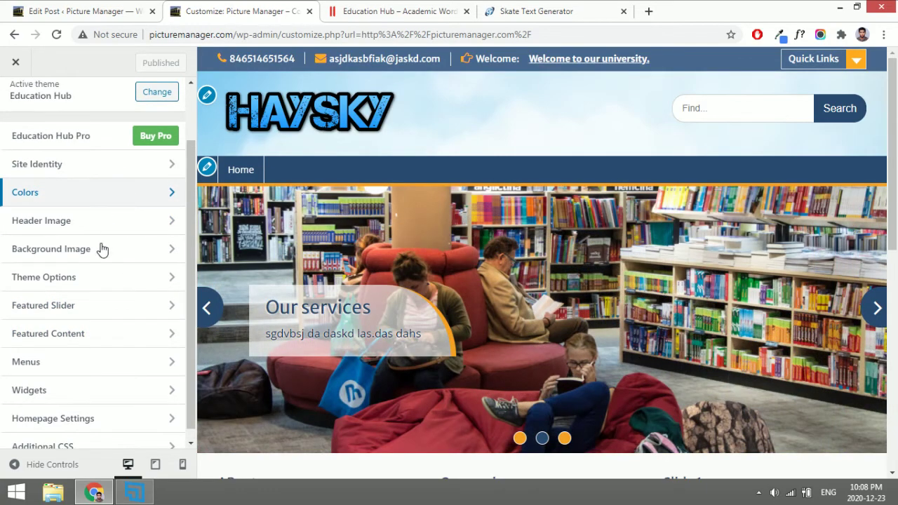
pyautogui.click(102, 284)
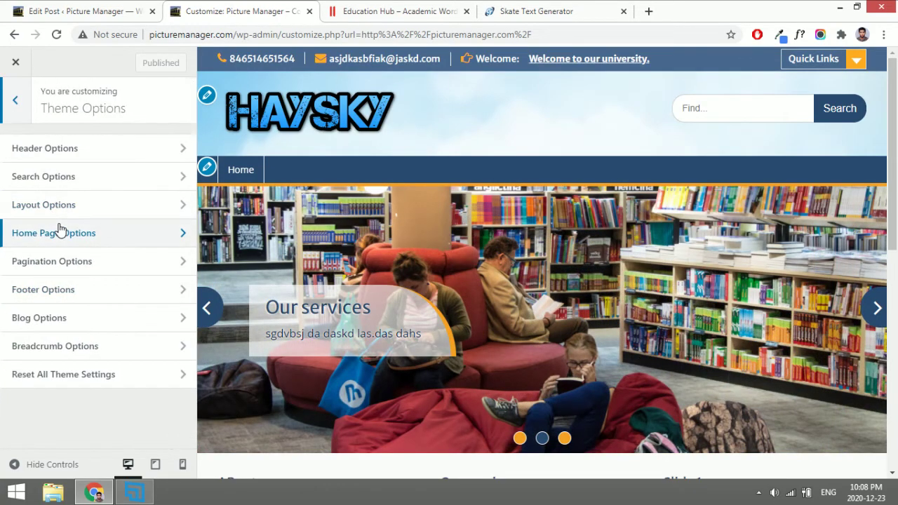
pyautogui.click(60, 232)
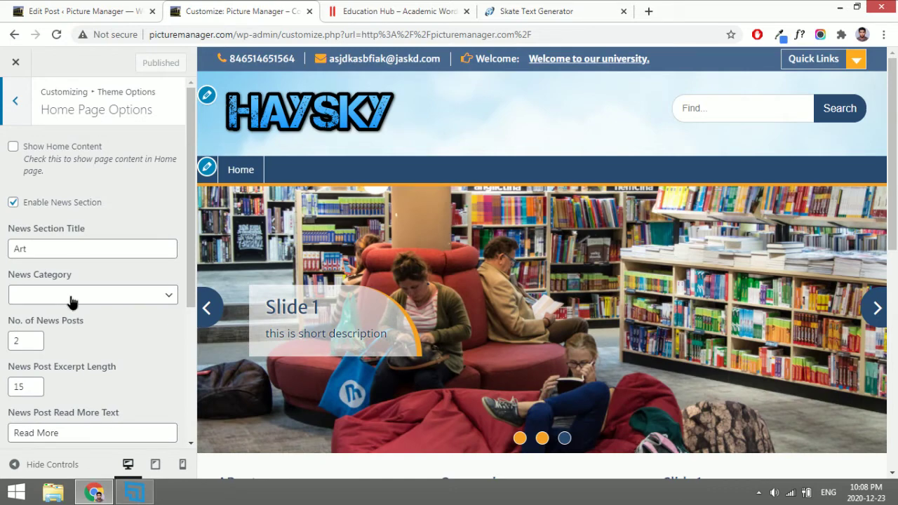
pyautogui.click(70, 302)
pyautogui.click(62, 325)
pyautogui.scroll(-1, 60, 333)
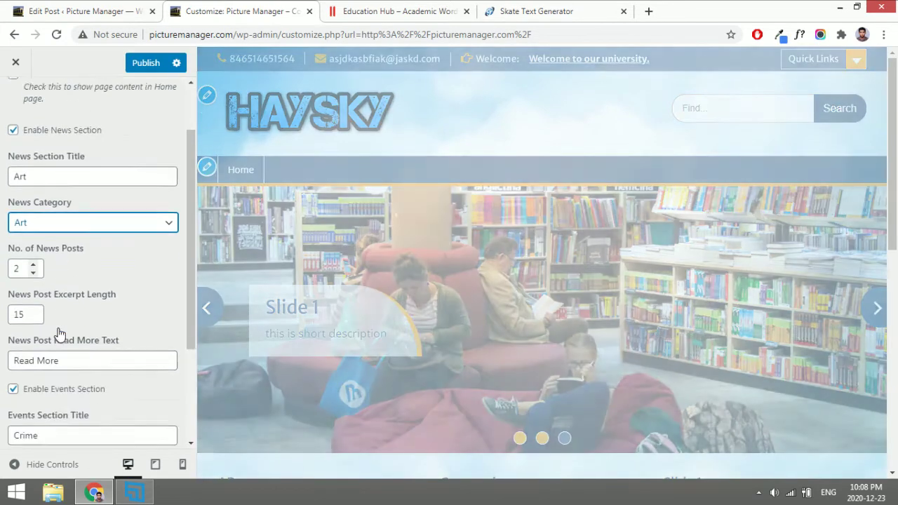
pyautogui.scroll(-1, 60, 337)
pyautogui.scroll(-2, 58, 379)
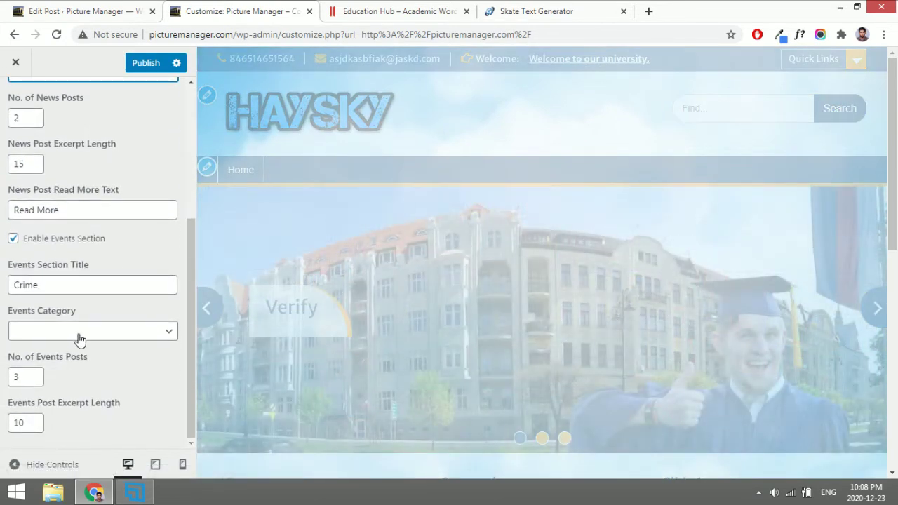
pyautogui.click(79, 340)
pyautogui.click(56, 375)
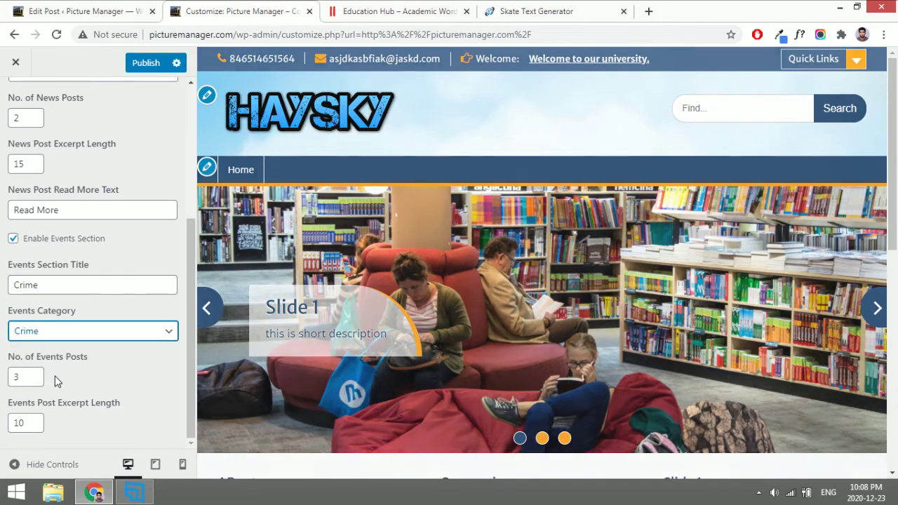
pyautogui.scroll(2, 56, 379)
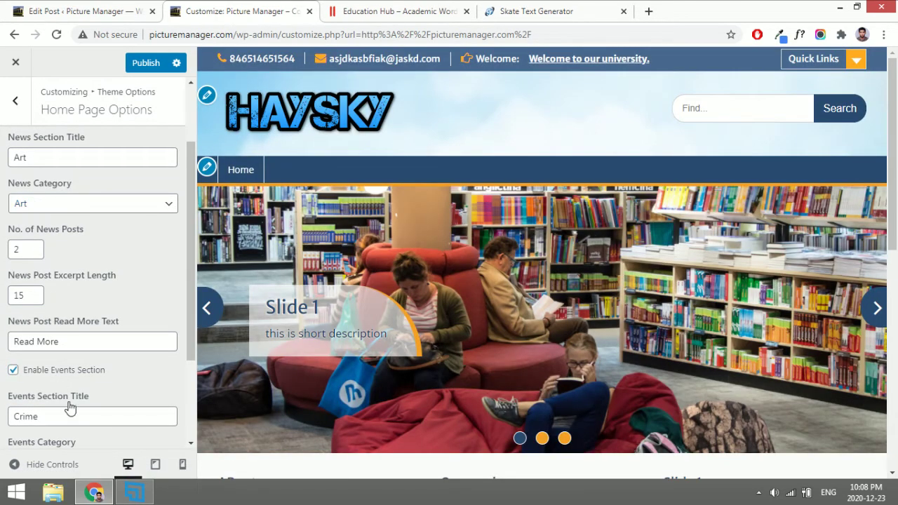
pyautogui.scroll(-2, 69, 405)
pyautogui.scroll(3, 93, 290)
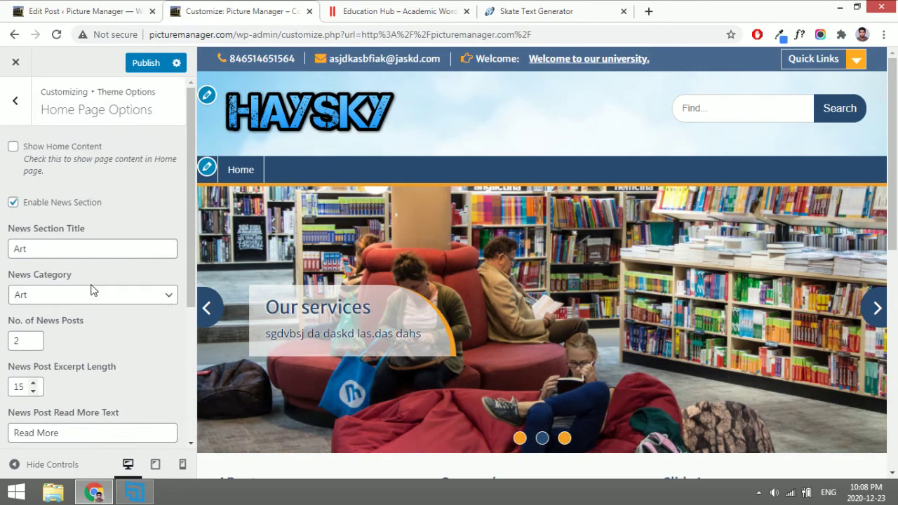
pyautogui.scroll(-10, 351, 235)
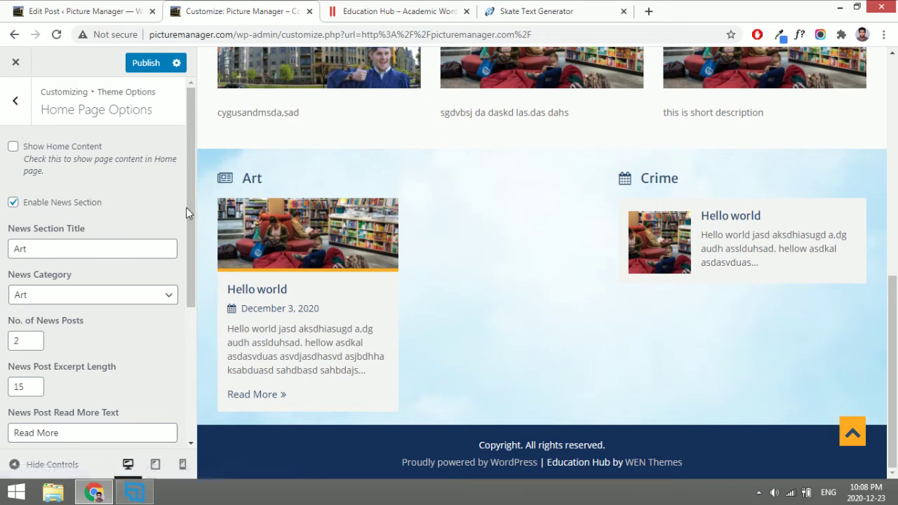
# Set No. of News Posts to 4 and No. of Events Posts to 5.
pyautogui.click(19, 103)
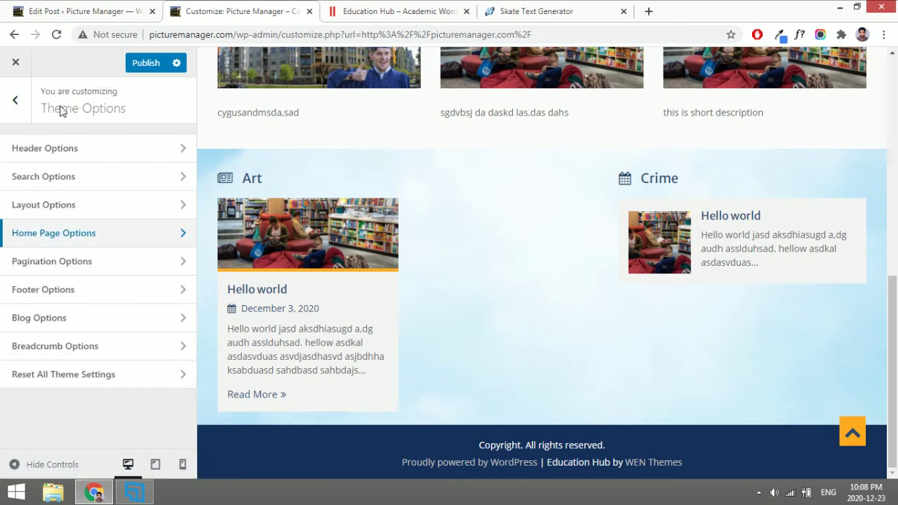
pyautogui.click(136, 242)
pyautogui.scroll(-2, 86, 342)
pyautogui.scroll(-1, 86, 345)
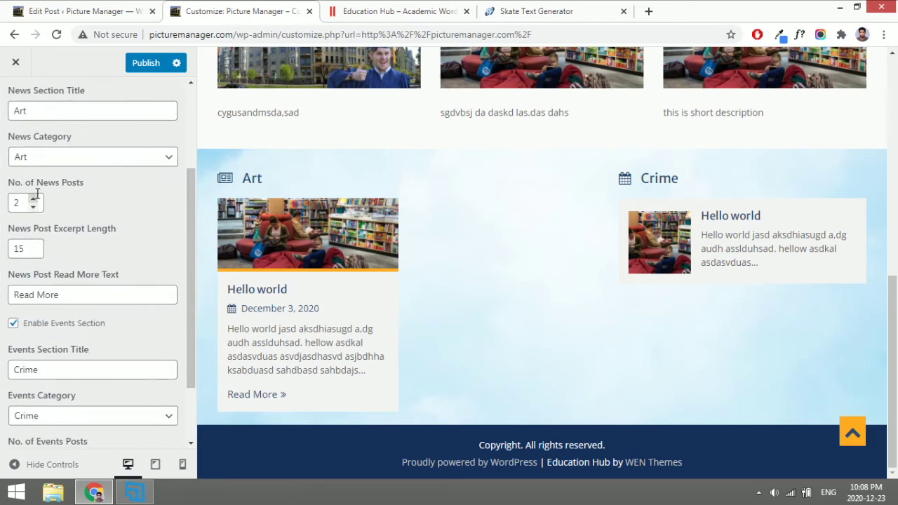
pyautogui.click(32, 200)
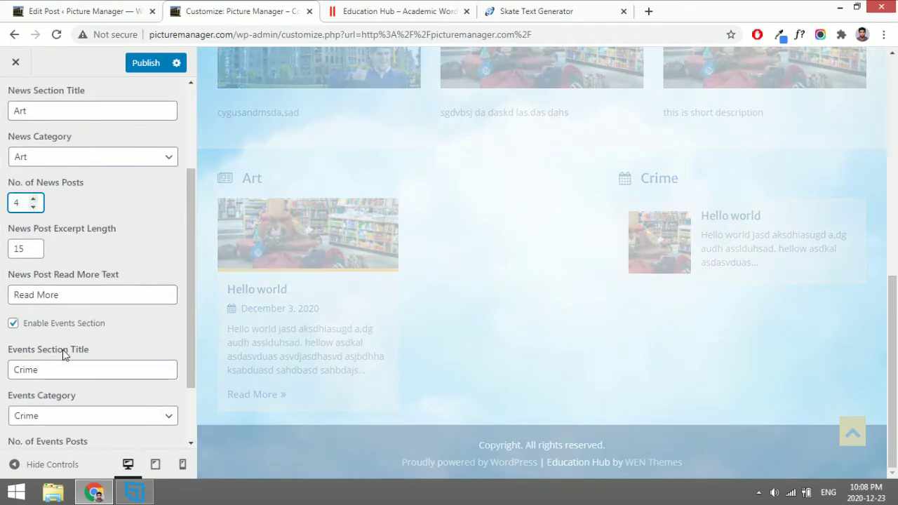
pyautogui.scroll(-2, 63, 349)
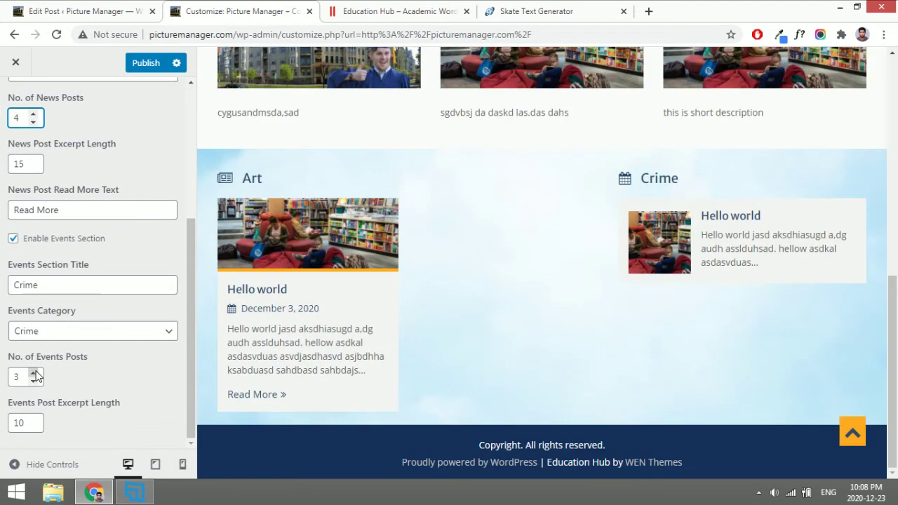
pyautogui.click(33, 373)
pyautogui.click(33, 373)
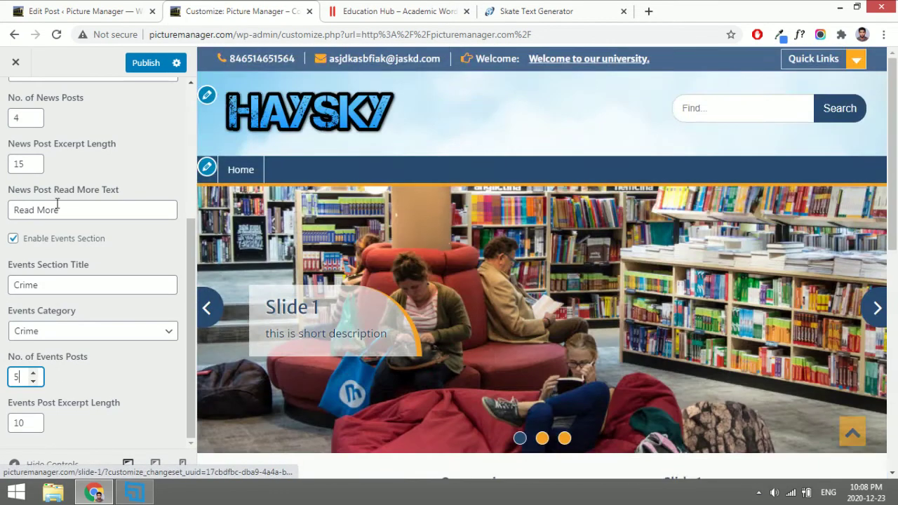
pyautogui.scroll(5, 57, 204)
pyautogui.click(14, 102)
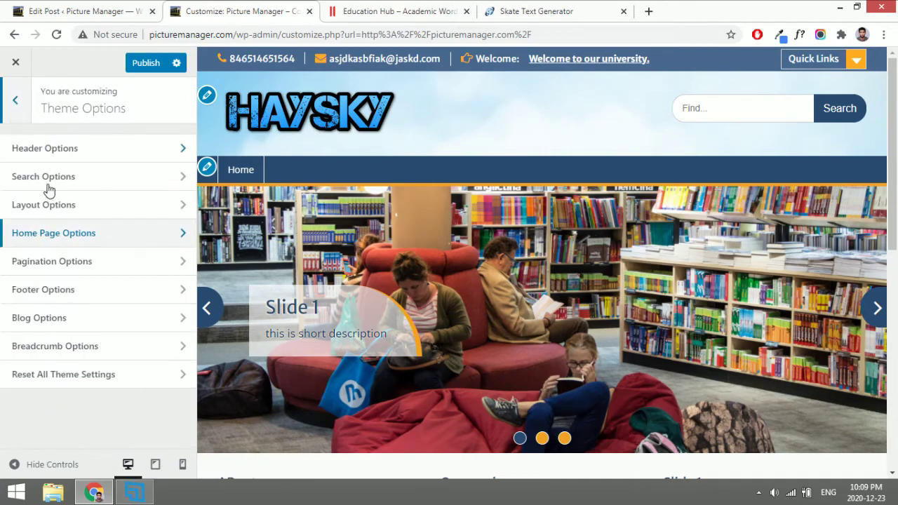
# Open the Hello world post in the preview and set Global Layout to Primary Sidebar - Content.
pyautogui.scroll(-1, 382, 258)
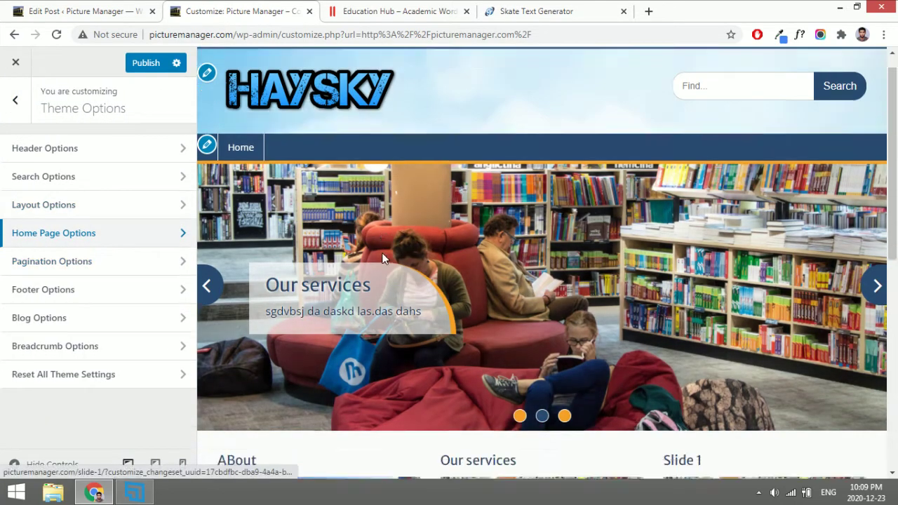
pyautogui.scroll(-5, 383, 258)
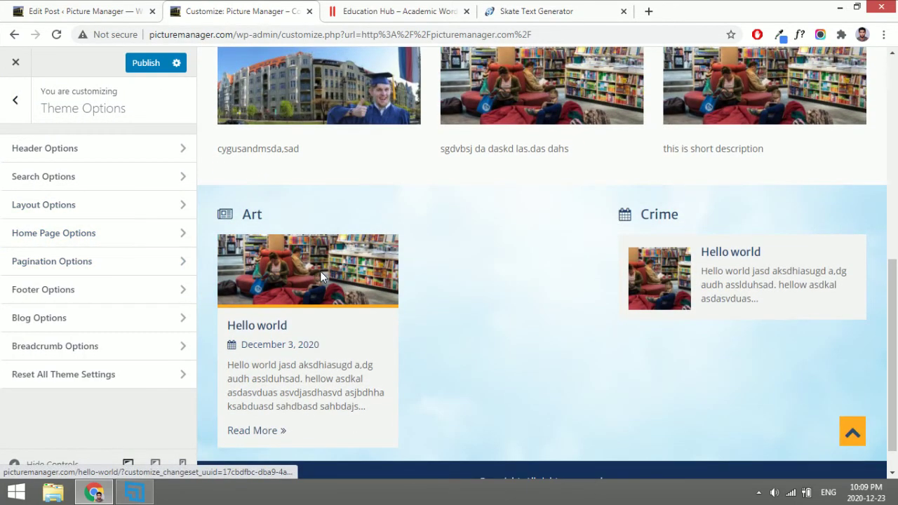
pyautogui.click(320, 273)
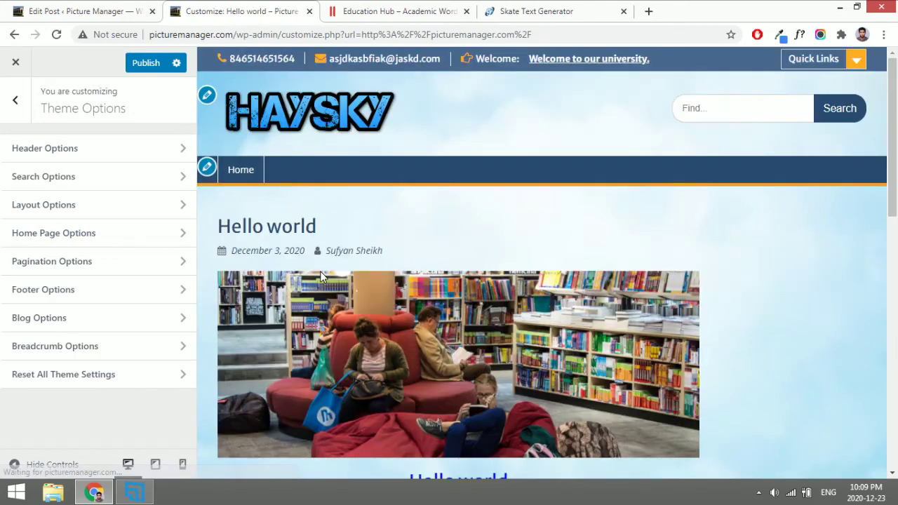
pyautogui.scroll(-1, 793, 265)
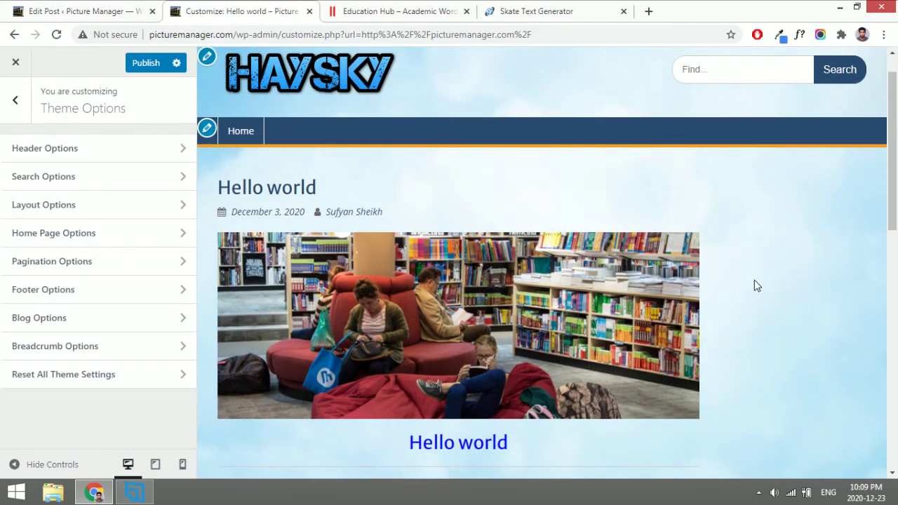
pyautogui.scroll(-2, 348, 241)
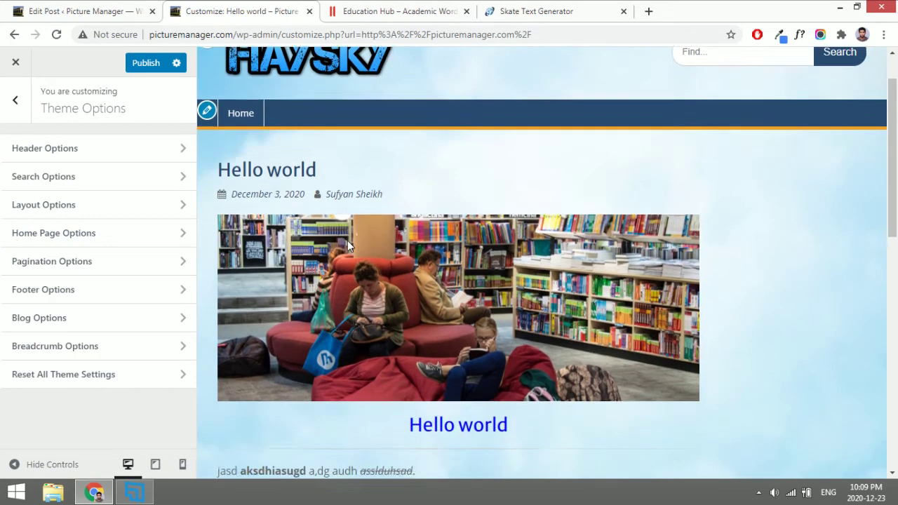
pyautogui.click(98, 209)
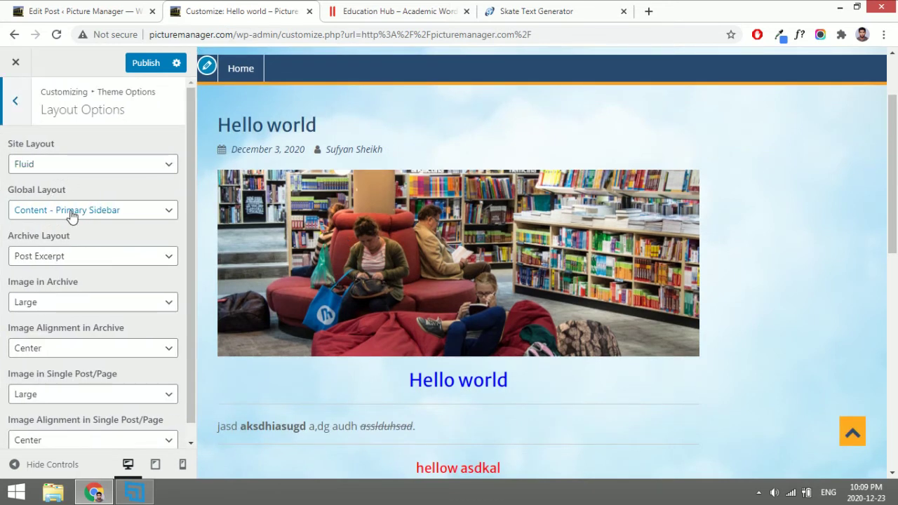
pyautogui.click(70, 214)
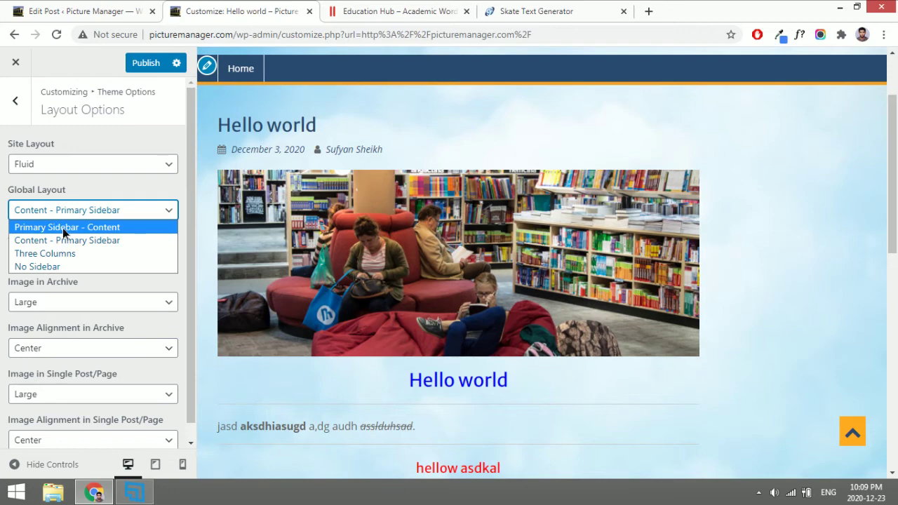
pyautogui.click(63, 229)
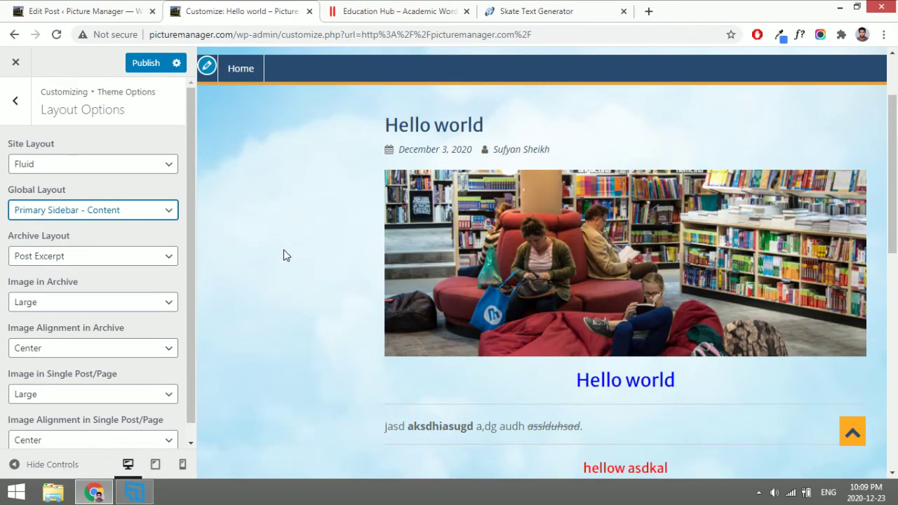
# Try the Three Columns and No Sidebar layouts, then settle back on Primary Sidebar - Content.
pyautogui.click(96, 220)
pyautogui.click(83, 254)
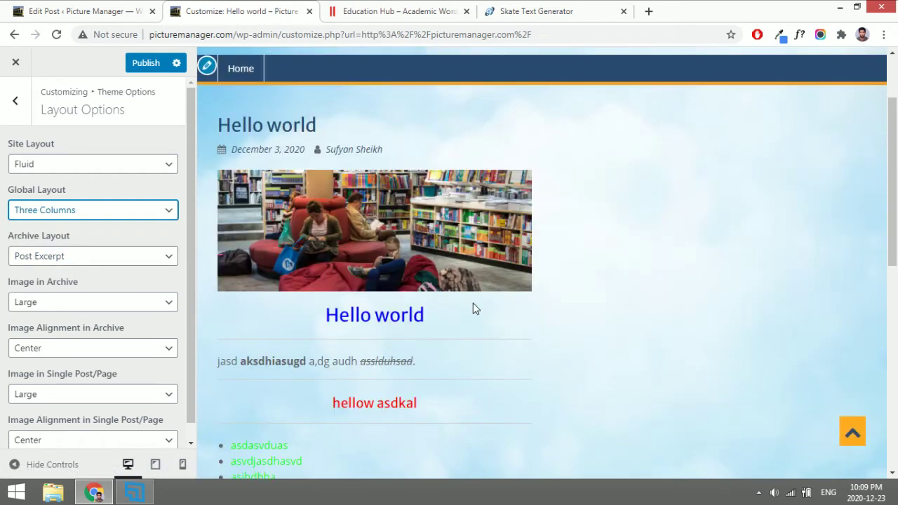
pyautogui.scroll(-4, 473, 309)
pyautogui.scroll(5, 473, 309)
pyautogui.scroll(-1, 473, 309)
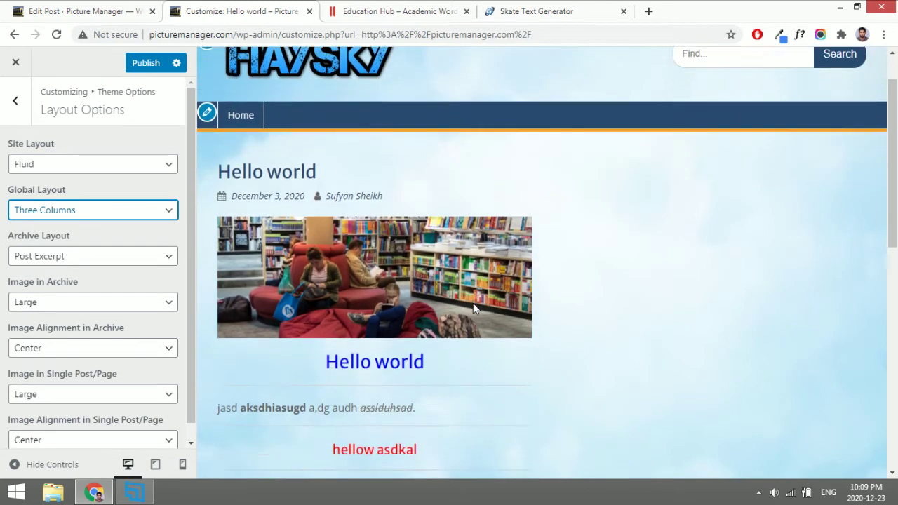
pyautogui.scroll(-1, 473, 309)
pyautogui.click(124, 210)
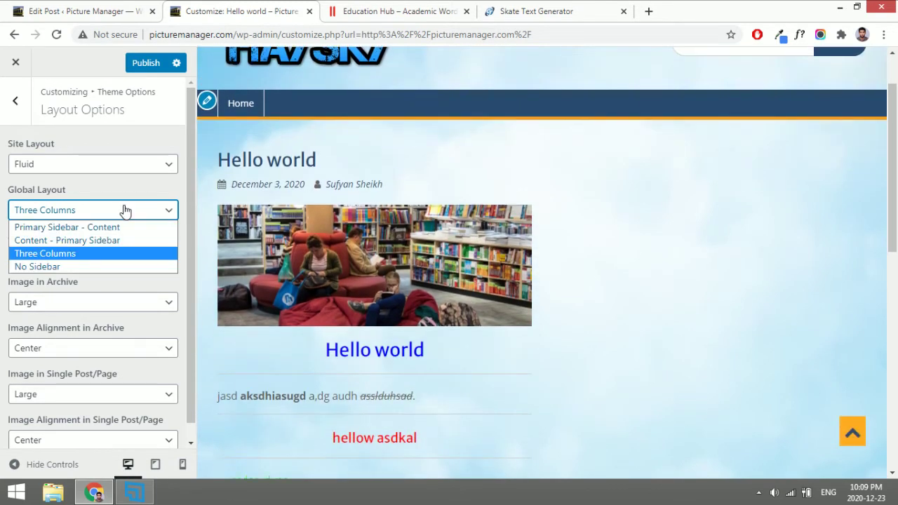
pyautogui.click(87, 267)
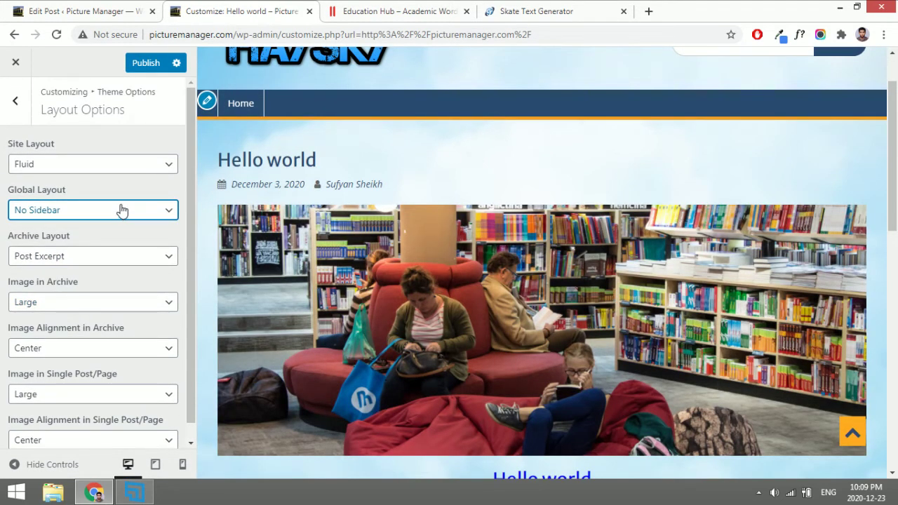
pyautogui.click(122, 210)
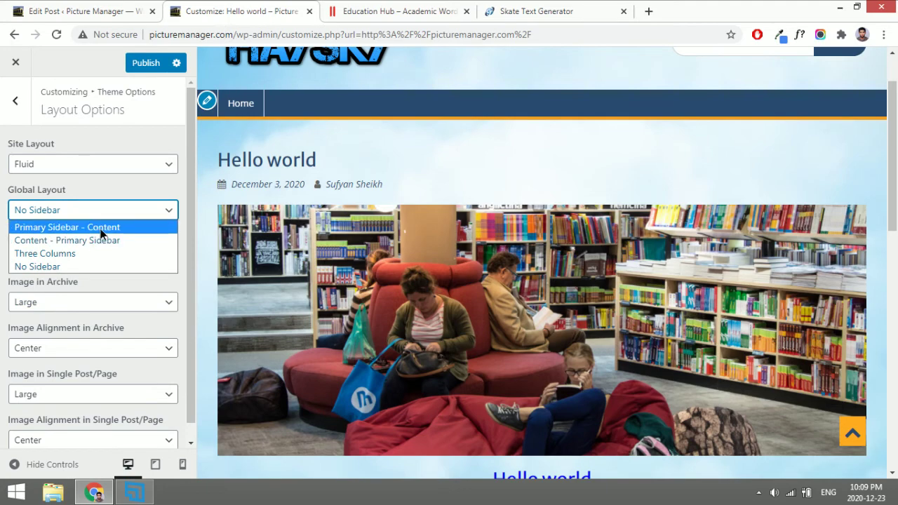
pyautogui.click(101, 229)
pyautogui.click(17, 109)
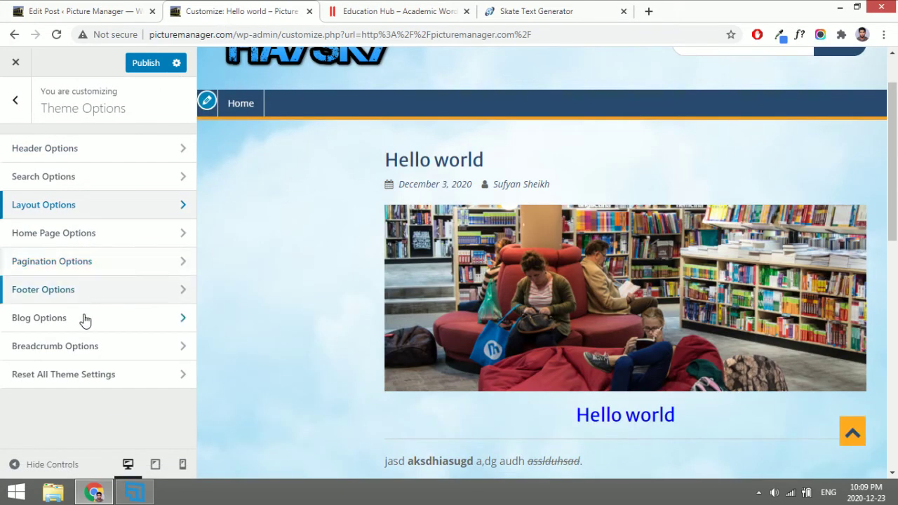
# Inspect the footer copyright lines in the preview and peek at Pagination Options.
pyautogui.scroll(-10, 313, 336)
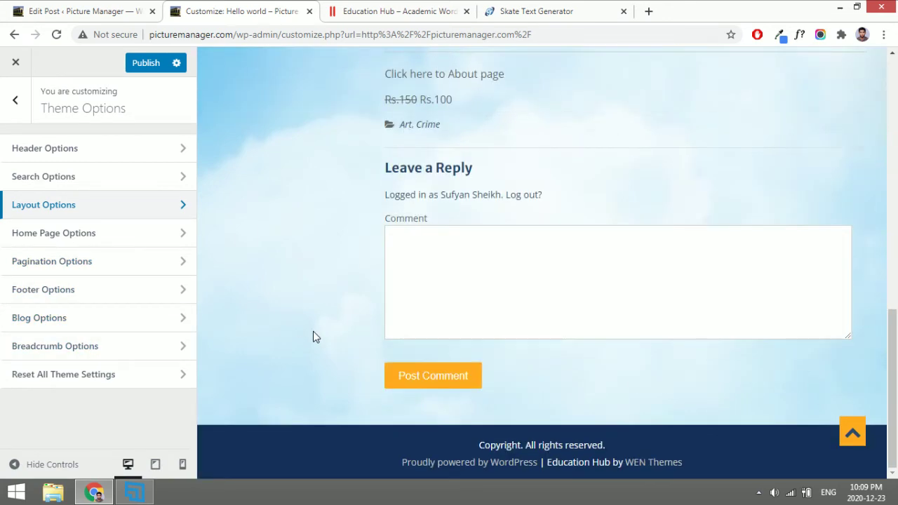
pyautogui.moveTo(470, 444); pyautogui.dragTo(607, 445)
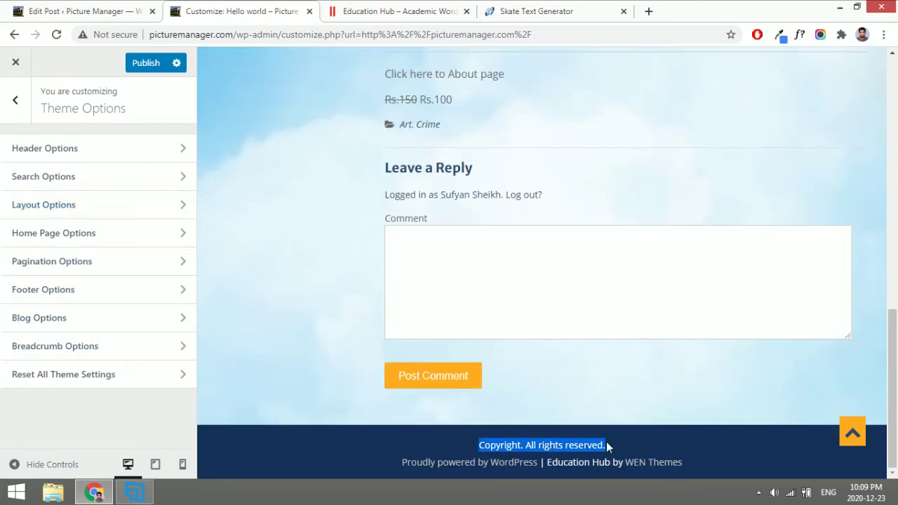
pyautogui.tripleClick(371, 462)
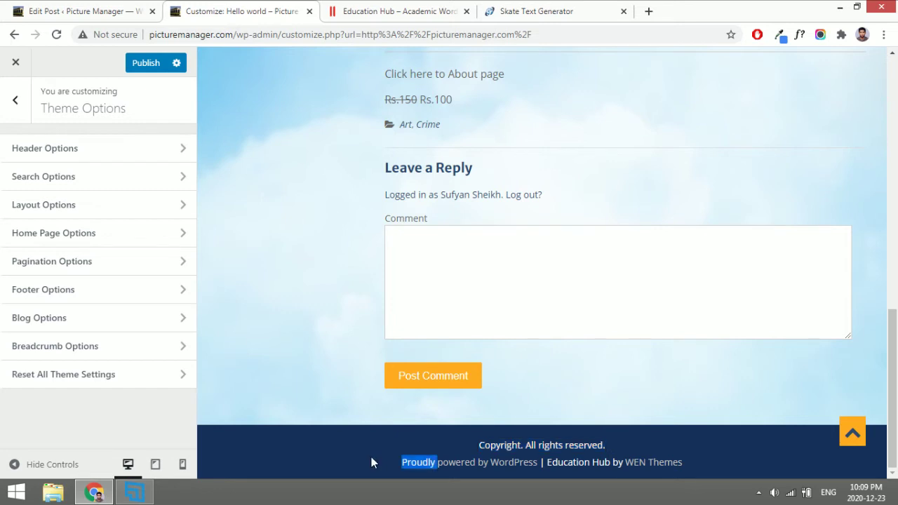
pyautogui.click(238, 355)
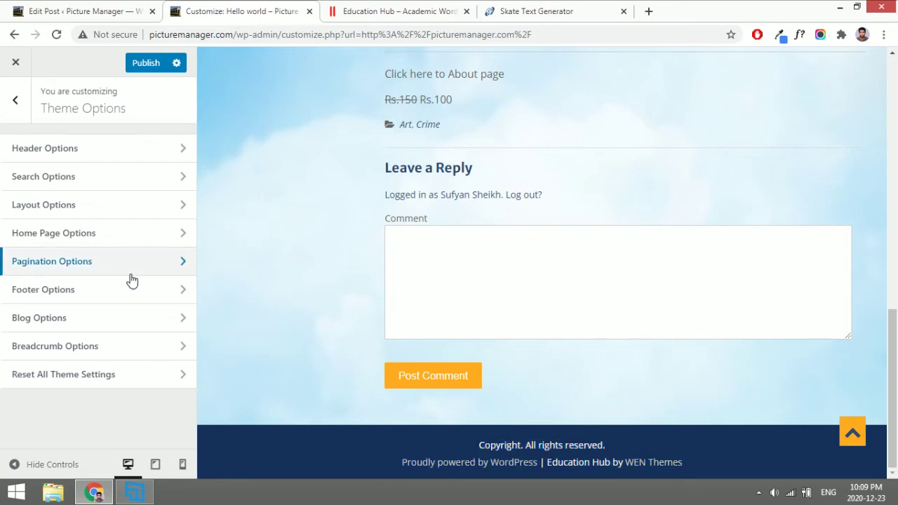
pyautogui.click(131, 269)
pyautogui.click(17, 105)
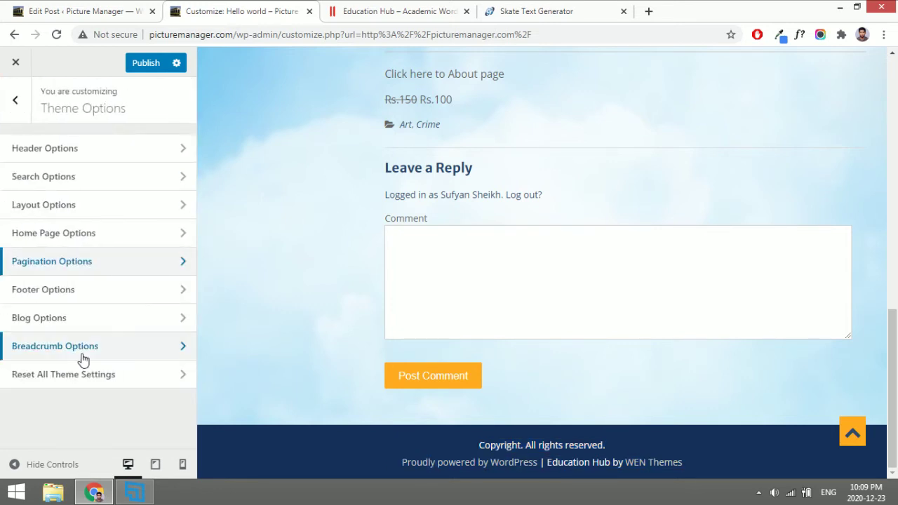
# Add '2020' to the footer copyright text, then reopen Footer Options.
pyautogui.click(123, 297)
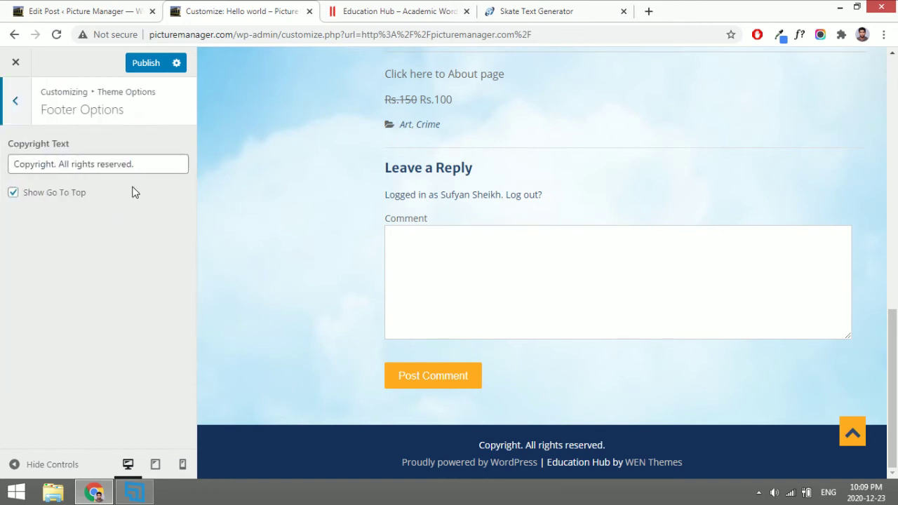
pyautogui.click(146, 165)
pyautogui.write('2020')
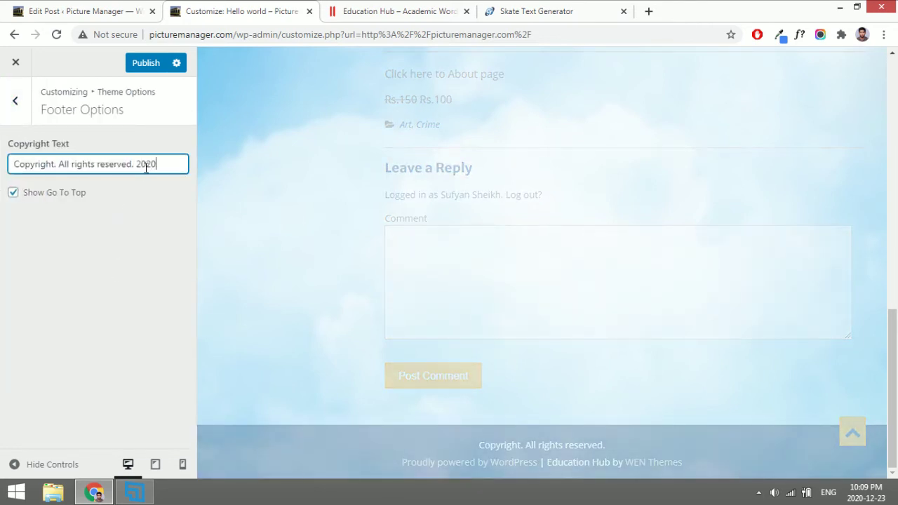
pyautogui.click(25, 112)
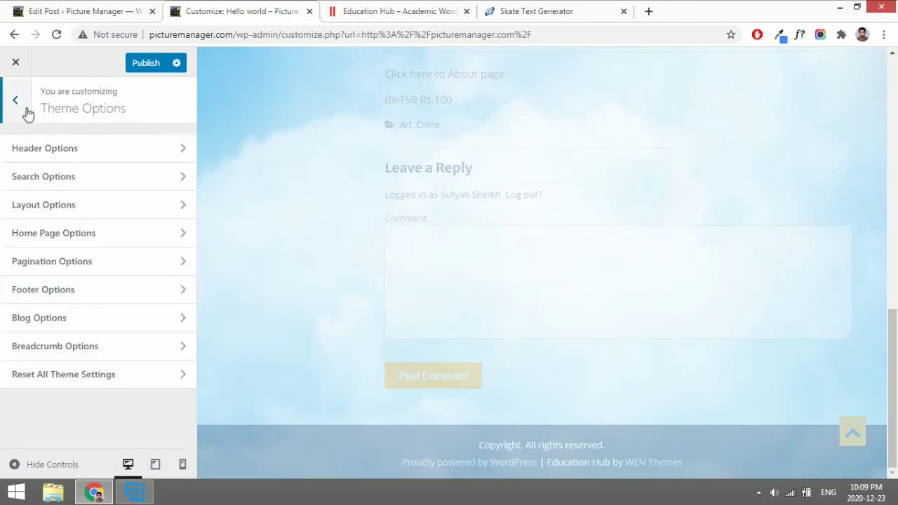
pyautogui.click(27, 112)
pyautogui.click(67, 279)
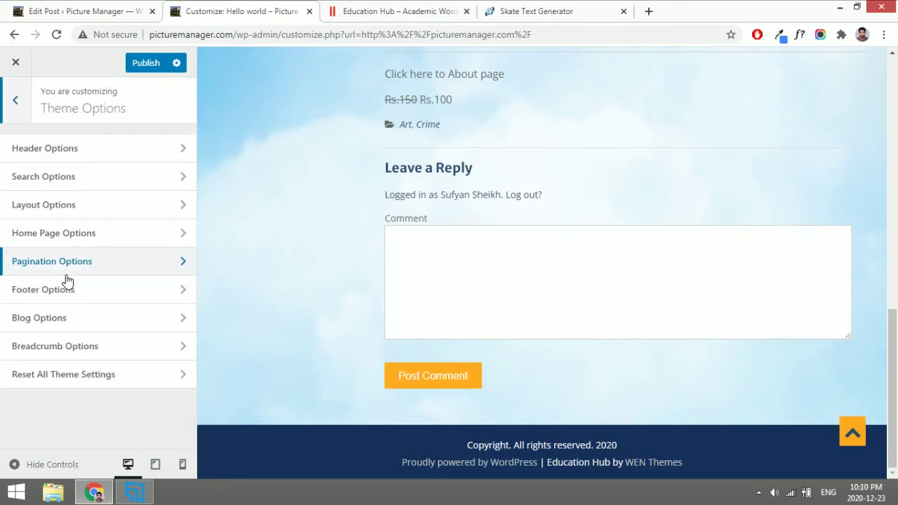
pyautogui.click(71, 289)
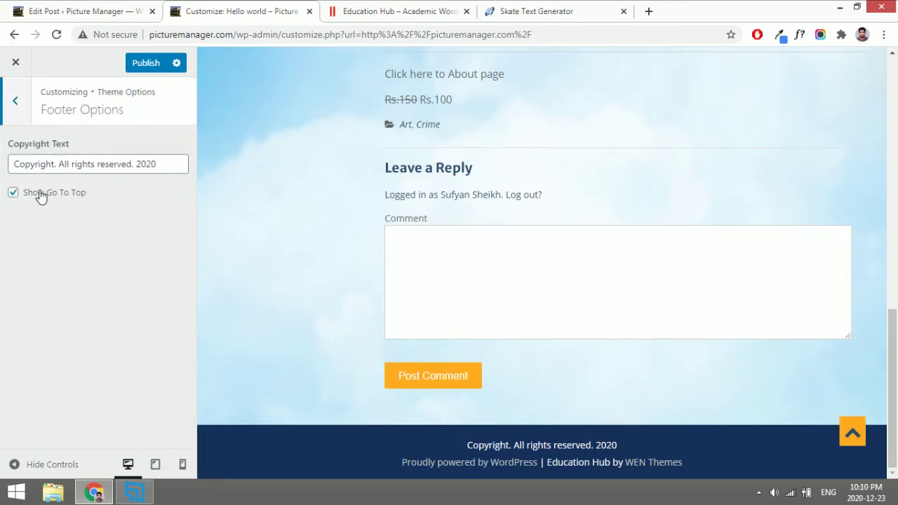
# Turn Show Go To Top off and back on, then return to the main customizer sections.
pyautogui.click(848, 429)
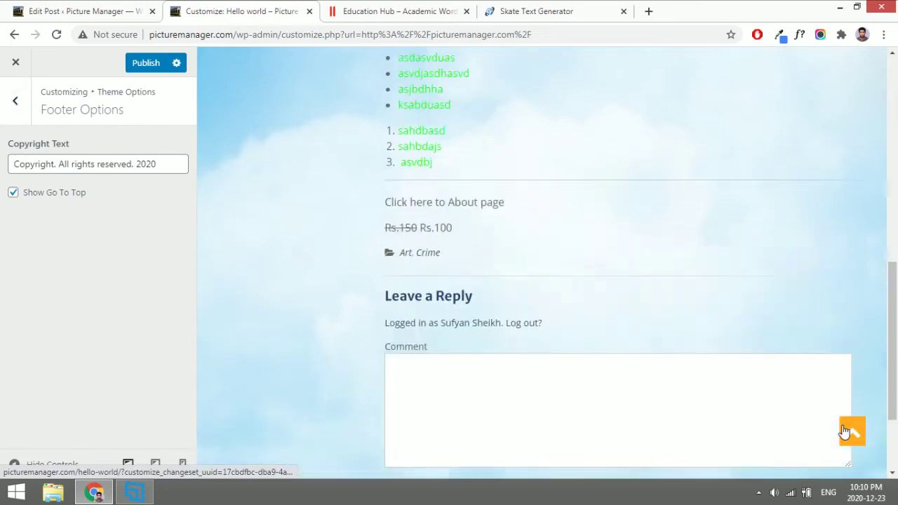
pyautogui.click(69, 198)
pyautogui.scroll(-10, 500, 261)
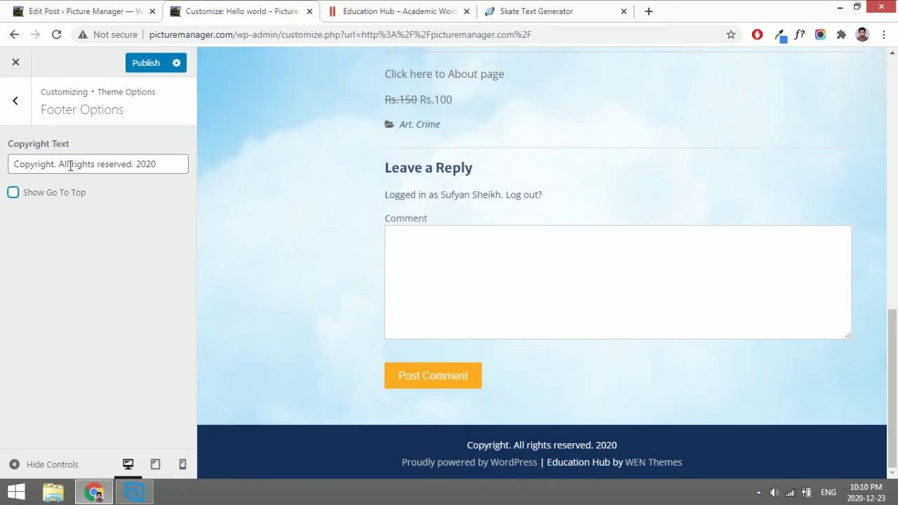
pyautogui.click(70, 202)
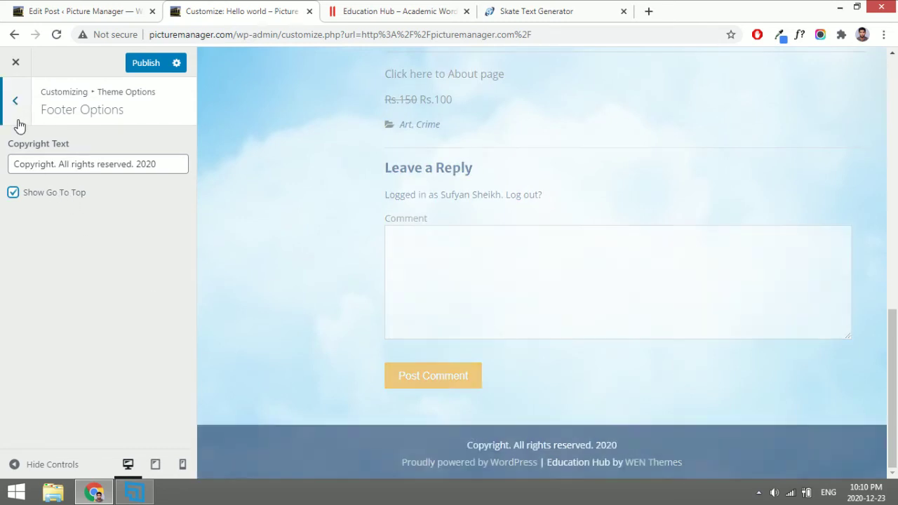
pyautogui.click(18, 124)
pyautogui.click(19, 124)
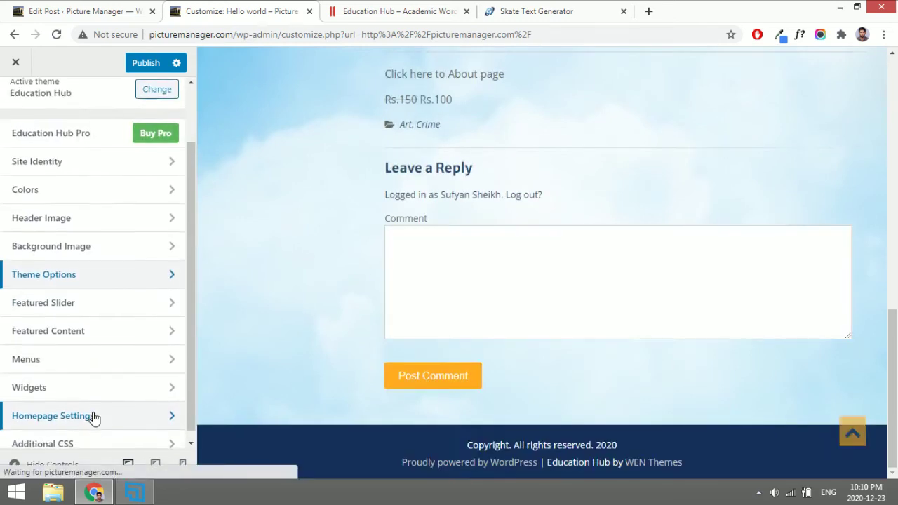
# Publish the customizer changes and open Appearance > Widgets in the admin tab.
pyautogui.click(146, 65)
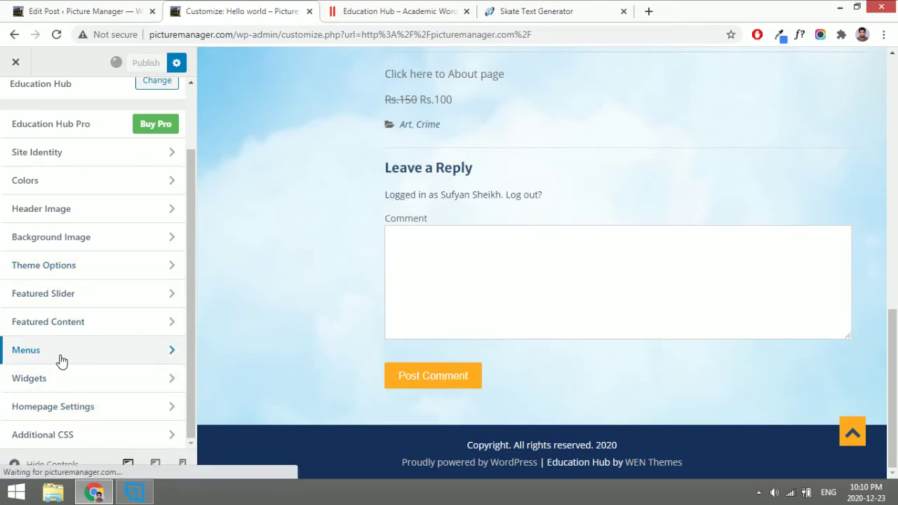
pyautogui.click(35, 6)
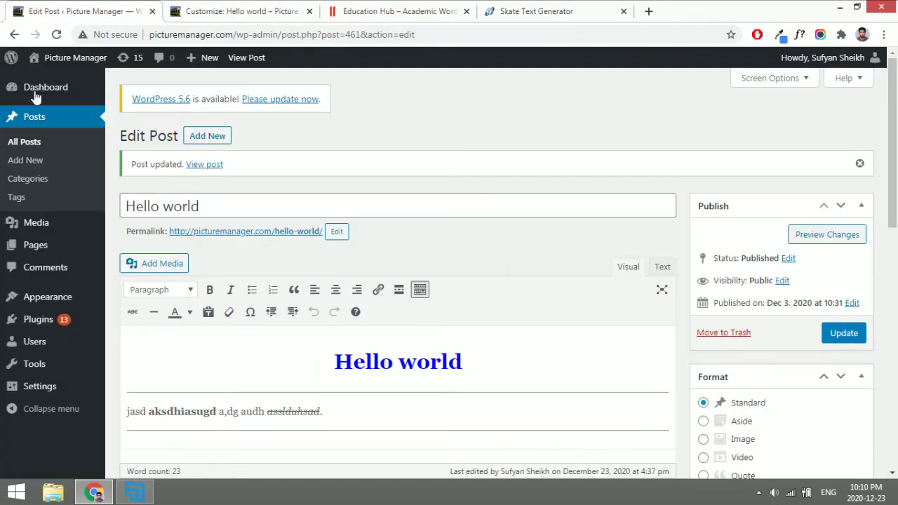
pyautogui.moveTo(41, 297)
pyautogui.click(120, 339)
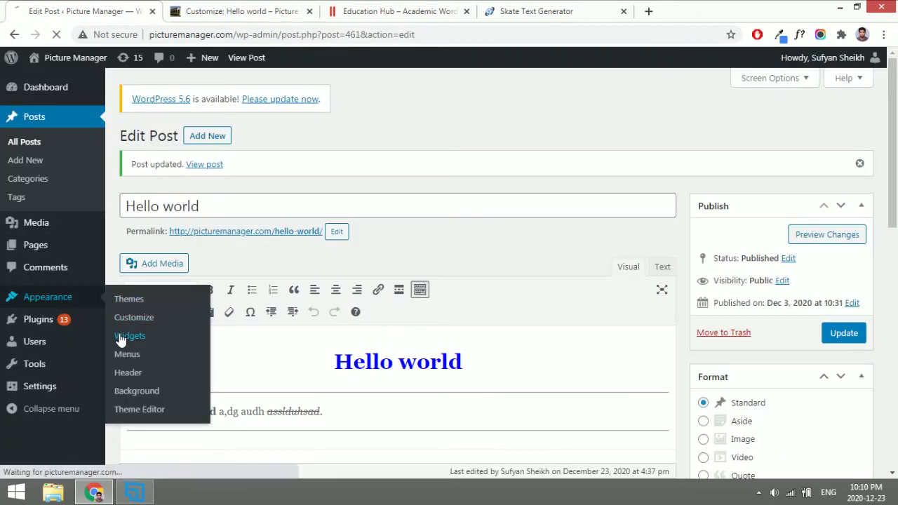
# Close the customizer to view the live homepage, then return to the Widgets page.
pyautogui.click(232, 9)
pyautogui.scroll(2, 66, 242)
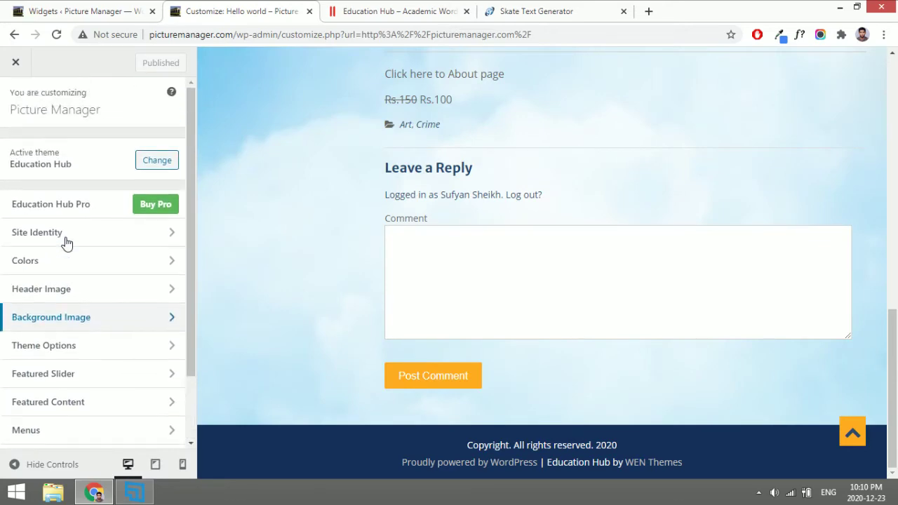
pyautogui.click(15, 63)
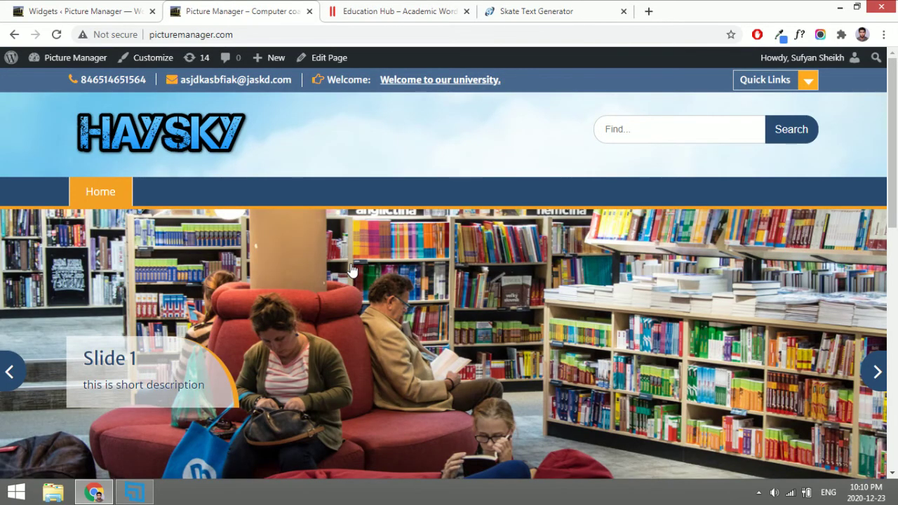
pyautogui.scroll(-9, 352, 270)
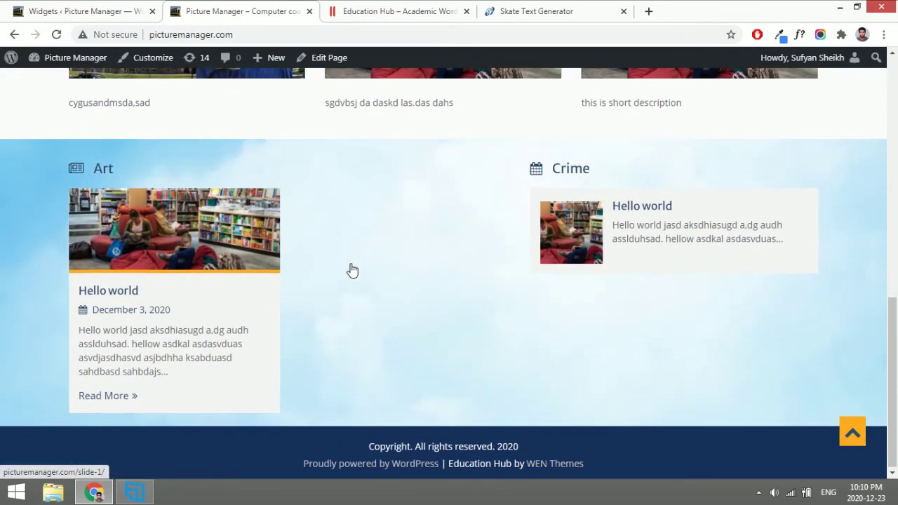
pyautogui.click(93, 6)
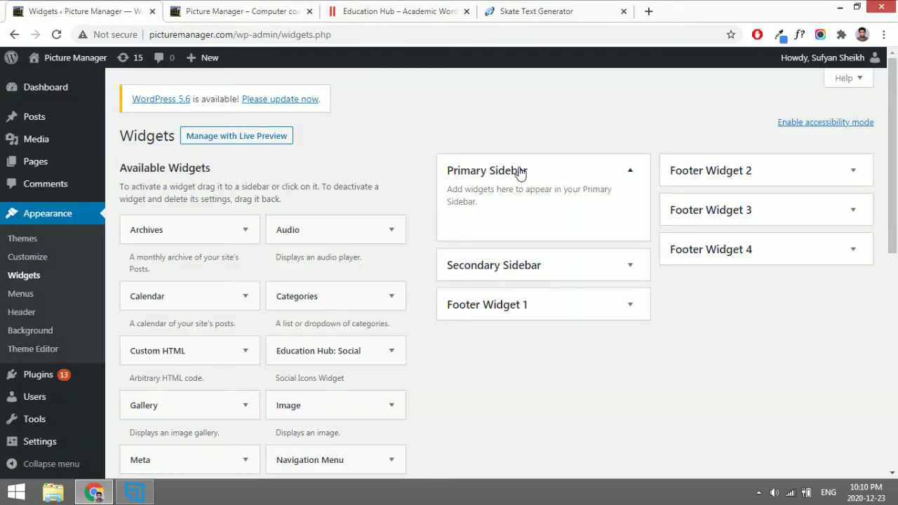
# Drag the Calendar widget into the Primary Sidebar and launch the customizer from the Hello world post.
pyautogui.click(239, 6)
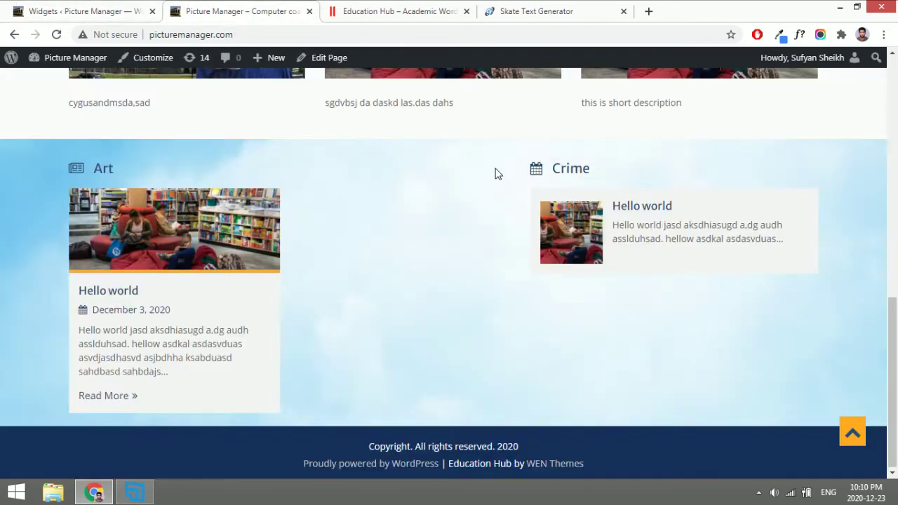
pyautogui.click(595, 232)
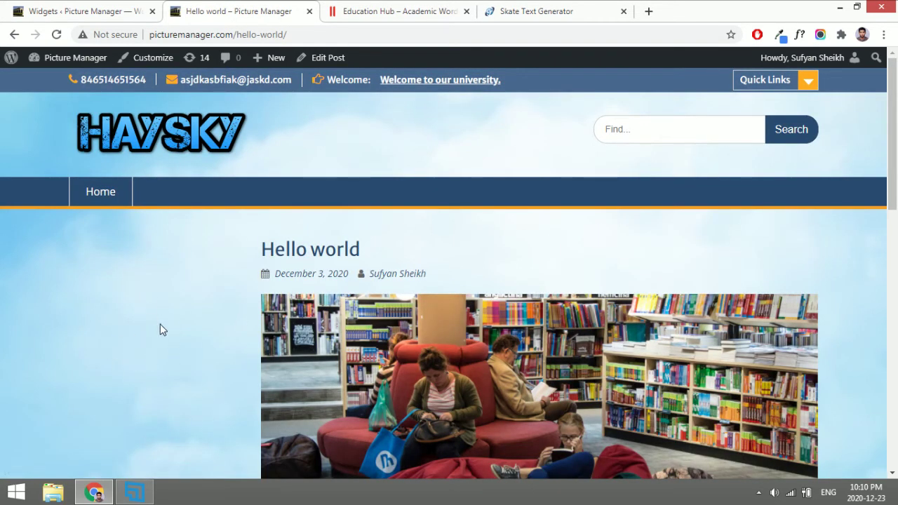
pyautogui.click(84, 7)
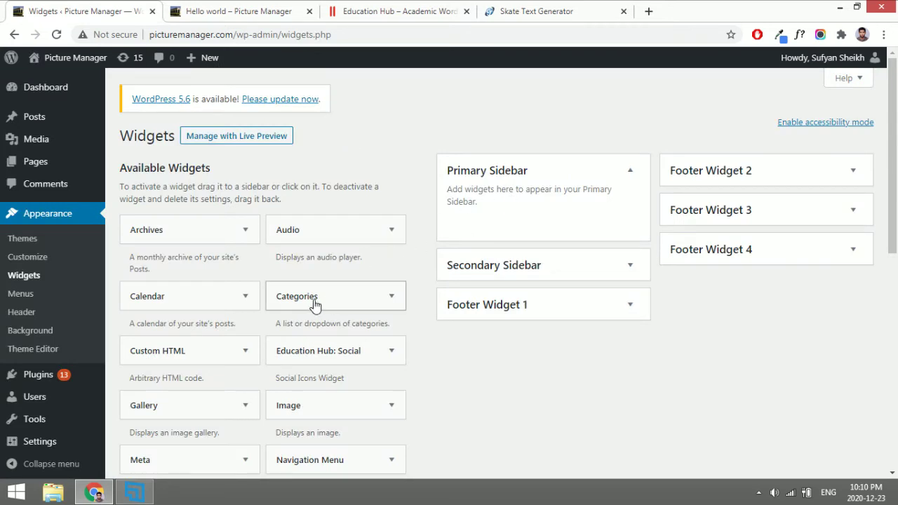
pyautogui.moveTo(179, 309); pyautogui.dragTo(290, 283)
pyautogui.moveTo(174, 300); pyautogui.dragTo(555, 222)
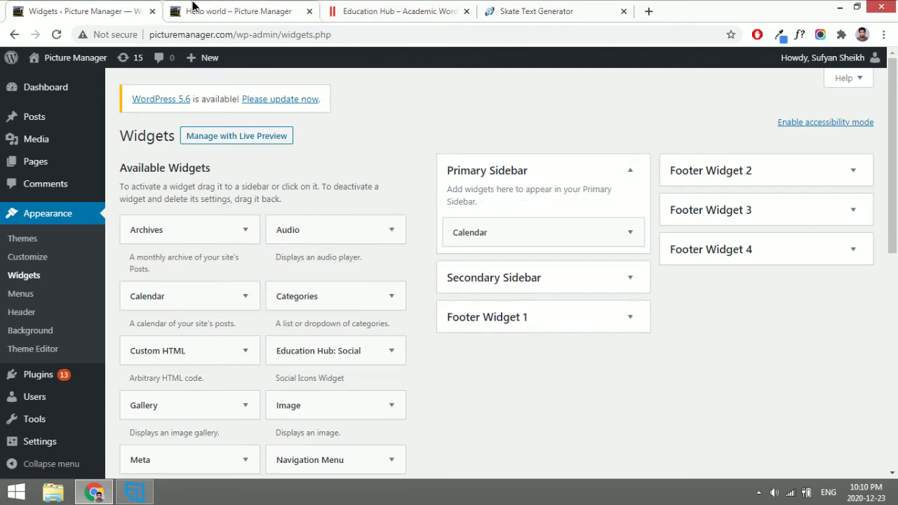
pyautogui.click(195, 7)
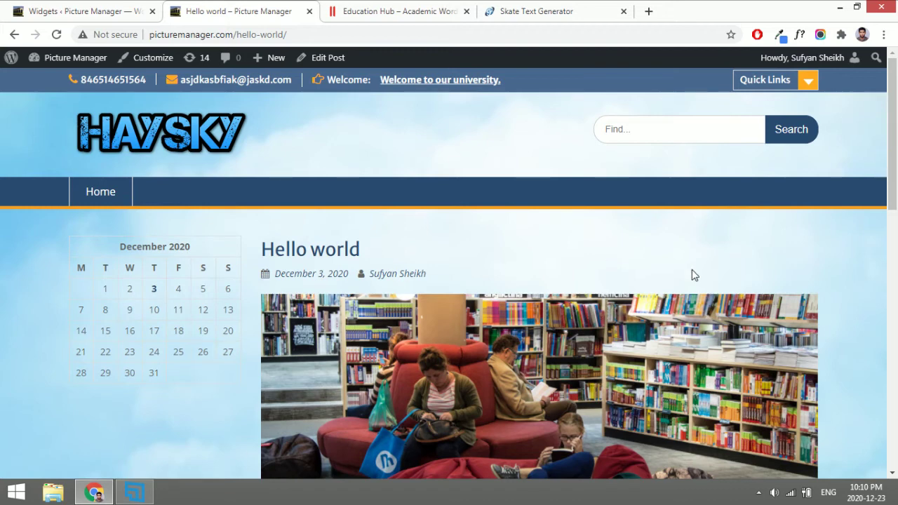
pyautogui.click(159, 57)
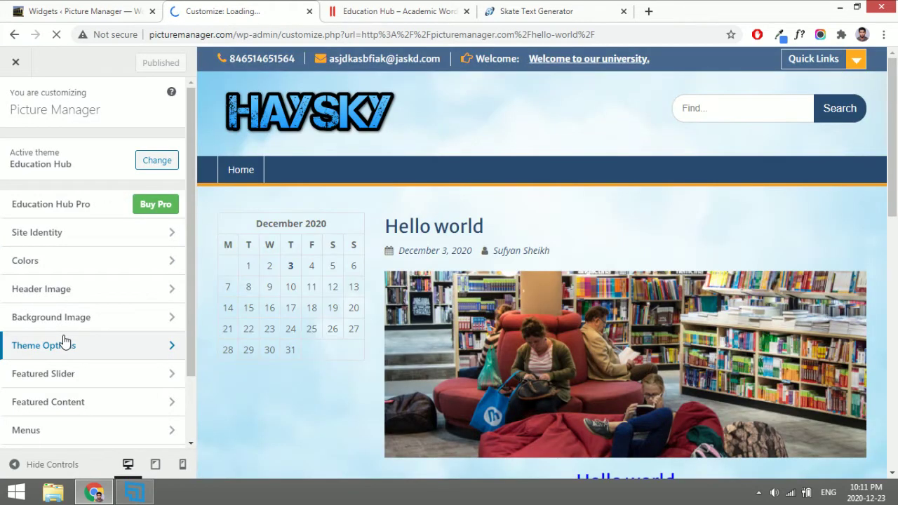
# Set Theme Options > Layout Options global layout to Content - Primary Sidebar and publish.
pyautogui.click(64, 341)
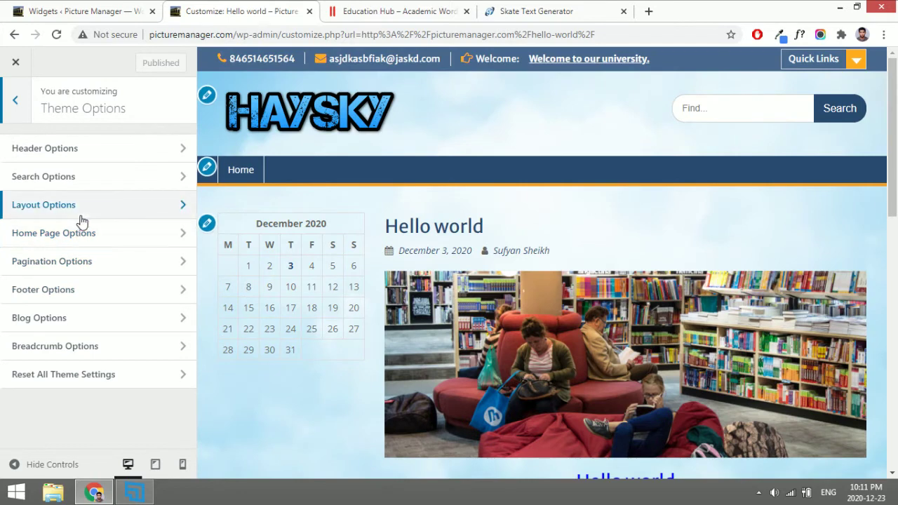
pyautogui.click(81, 218)
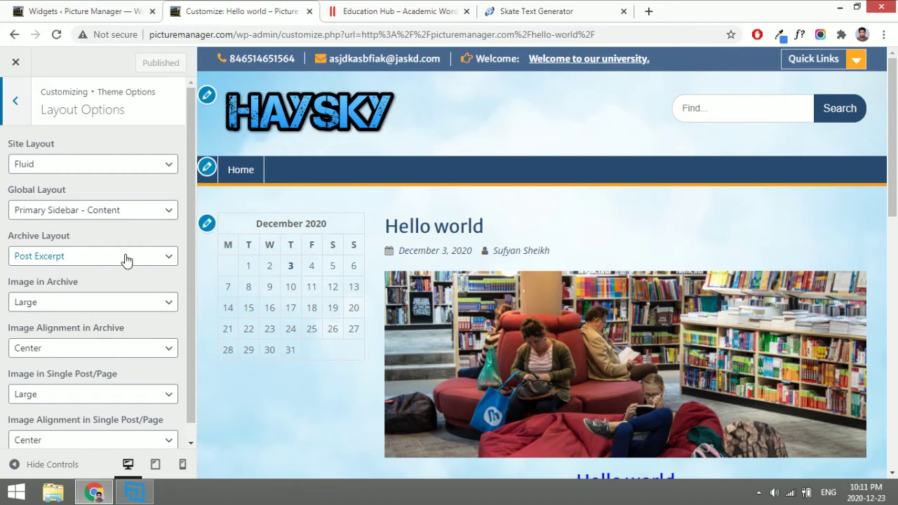
pyautogui.click(88, 209)
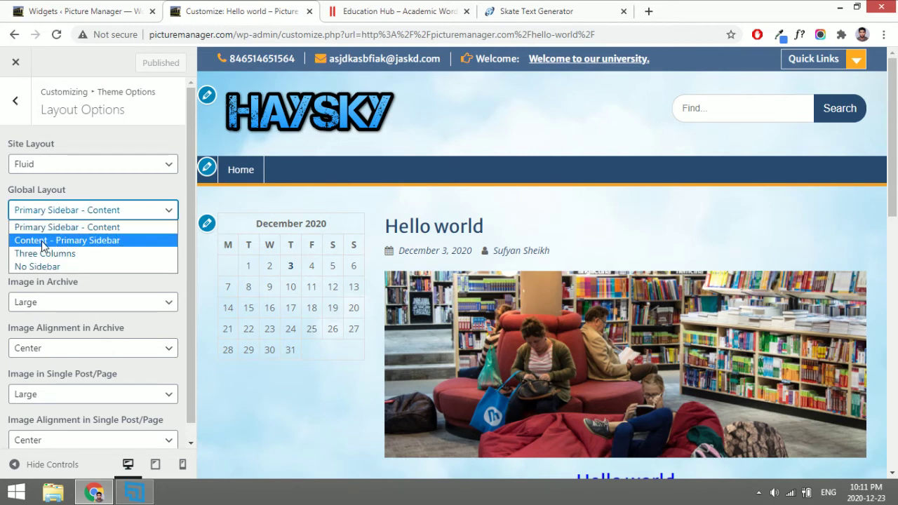
pyautogui.click(74, 241)
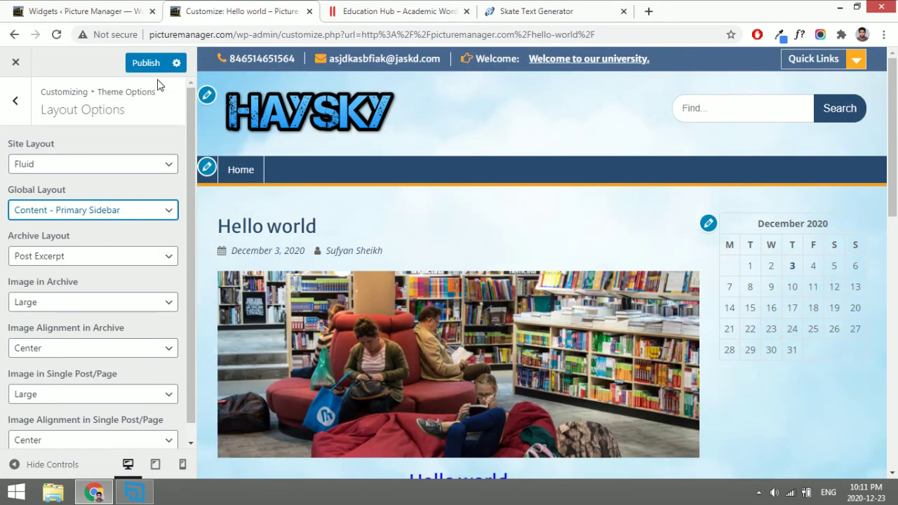
pyautogui.click(144, 65)
pyautogui.click(61, 7)
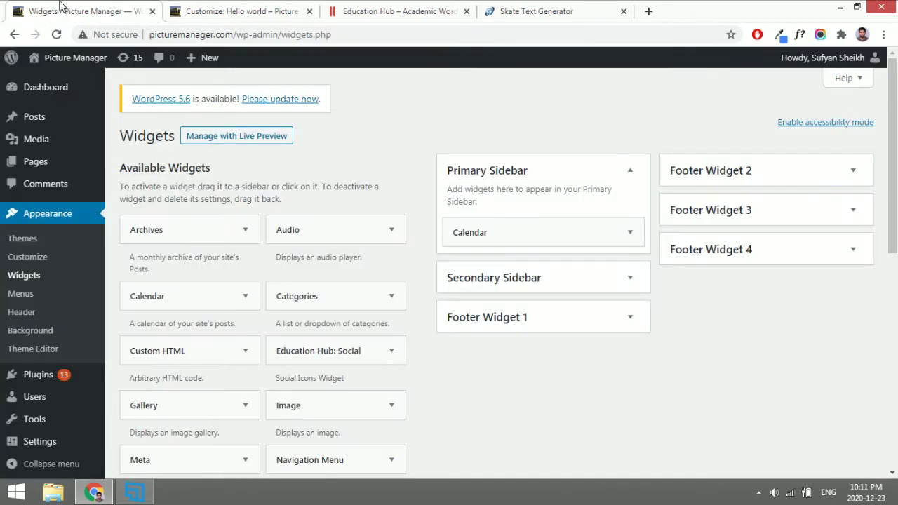
# Place the Education Hub: Social widget above Calendar in the Primary Sidebar.
pyautogui.scroll(-5, 385, 336)
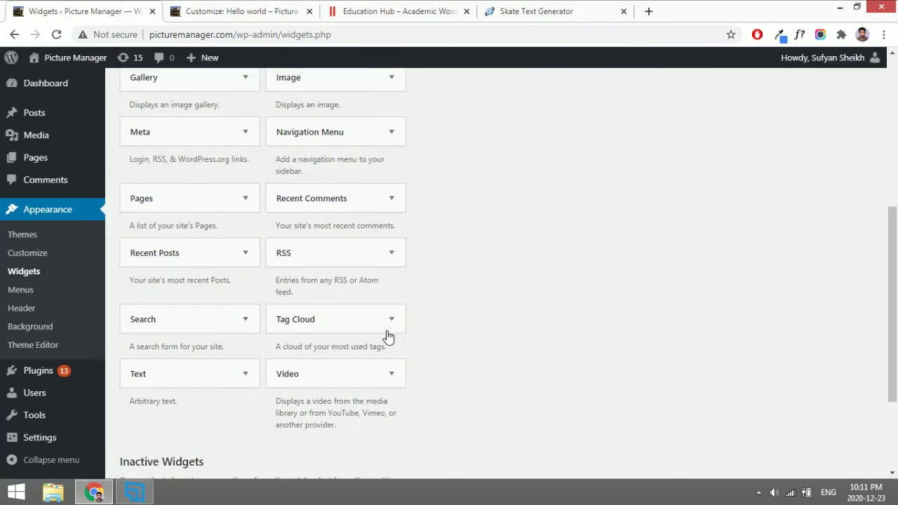
pyautogui.scroll(4, 386, 337)
pyautogui.scroll(1, 389, 337)
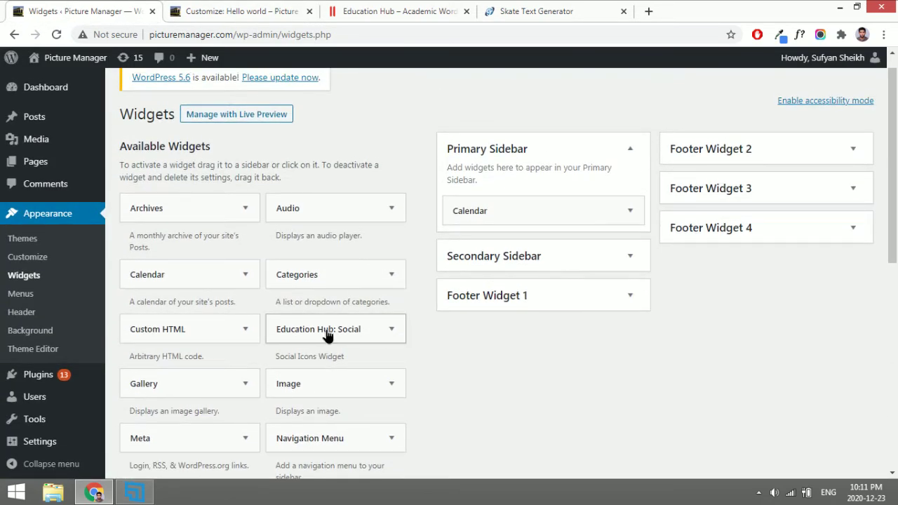
pyautogui.moveTo(327, 337); pyautogui.dragTo(530, 220)
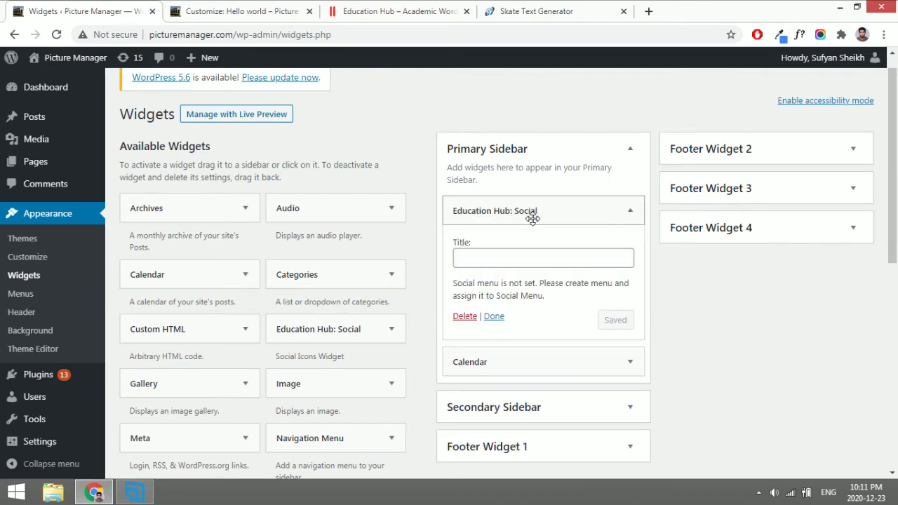
pyautogui.click(532, 217)
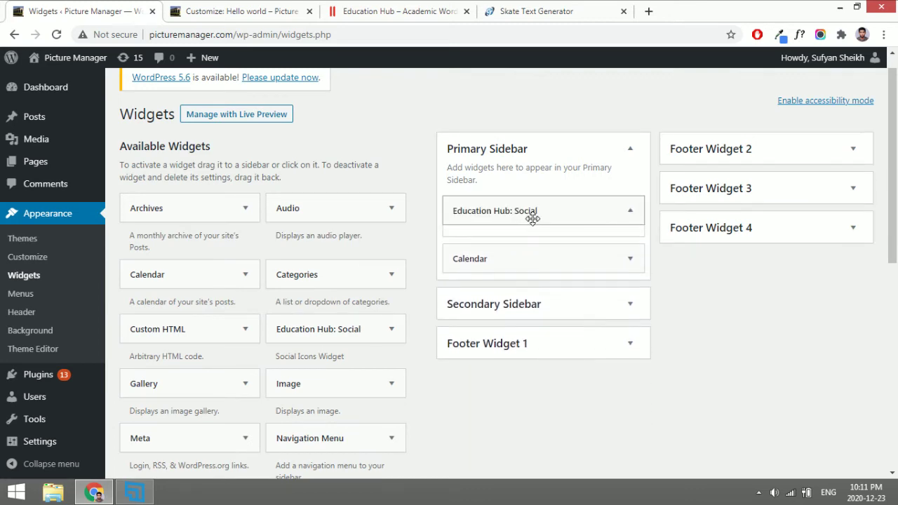
# Add a Recent Posts widget titled 'Recent posts' to the Secondary Sidebar.
pyautogui.click(476, 294)
pyautogui.scroll(-2, 475, 303)
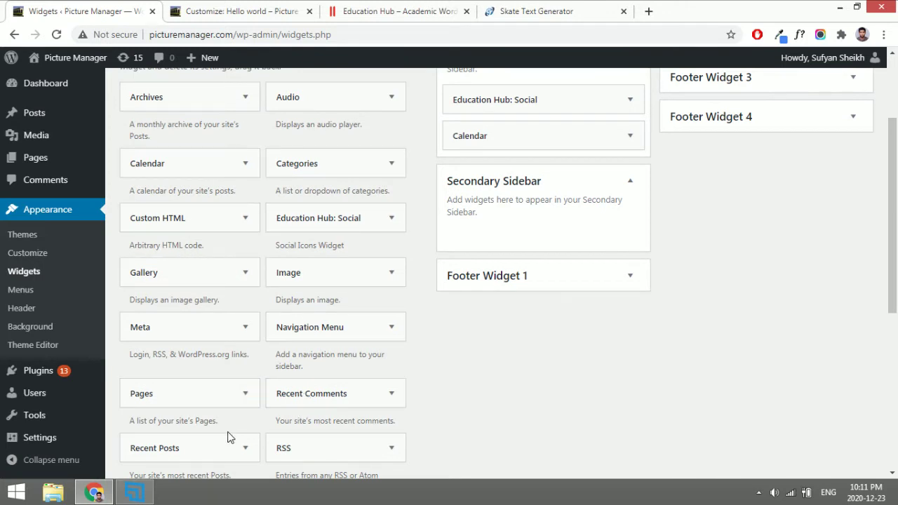
pyautogui.moveTo(217, 450); pyautogui.dragTo(559, 231)
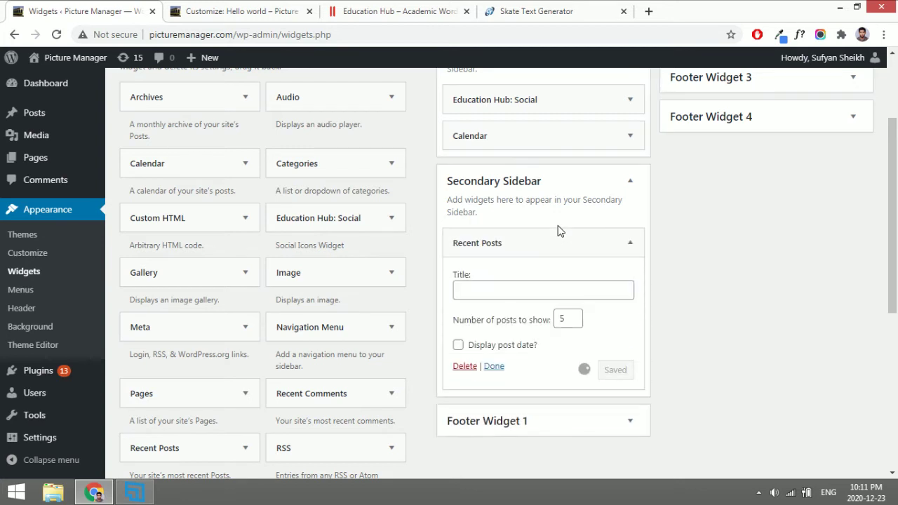
pyautogui.click(559, 235)
pyautogui.click(559, 235)
pyautogui.click(535, 290)
pyautogui.write('Recent posts')
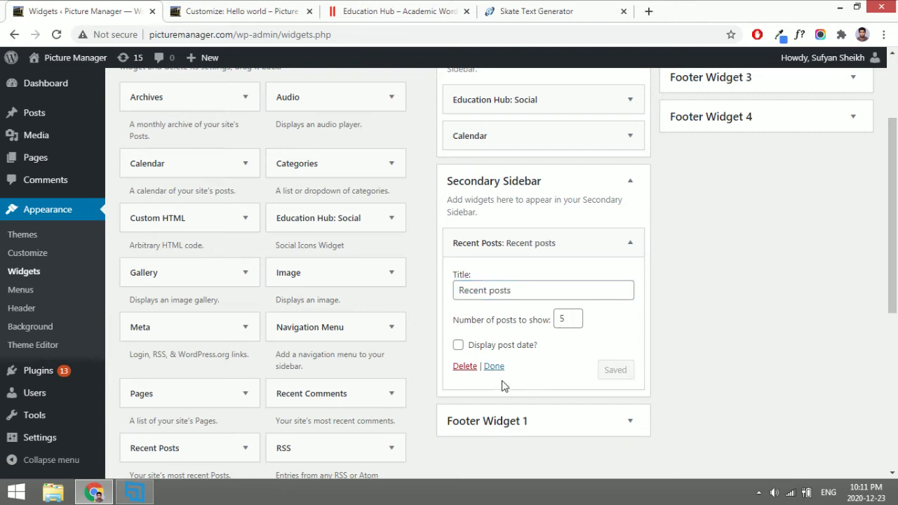
pyautogui.click(549, 290)
pyautogui.click(494, 366)
pyautogui.click(186, 7)
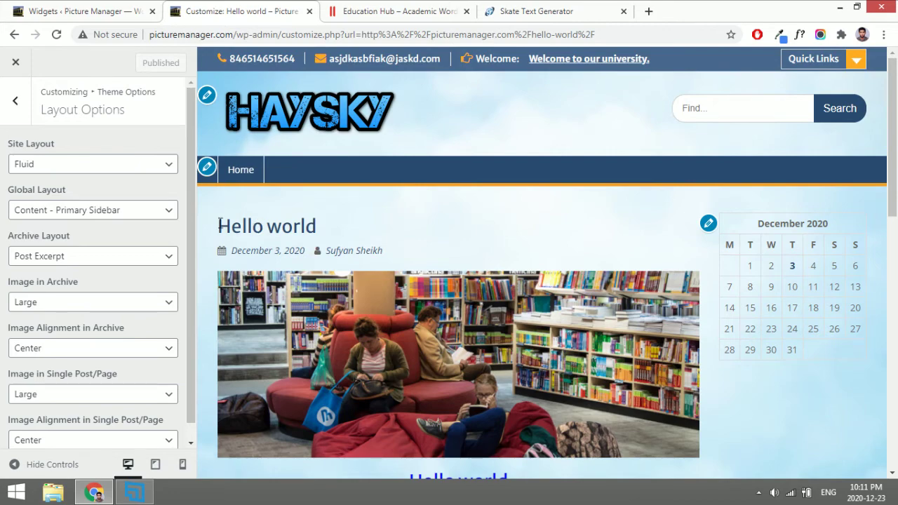
# Open the live site in a new tab and scroll through the Hello world post.
pyautogui.click(105, 8)
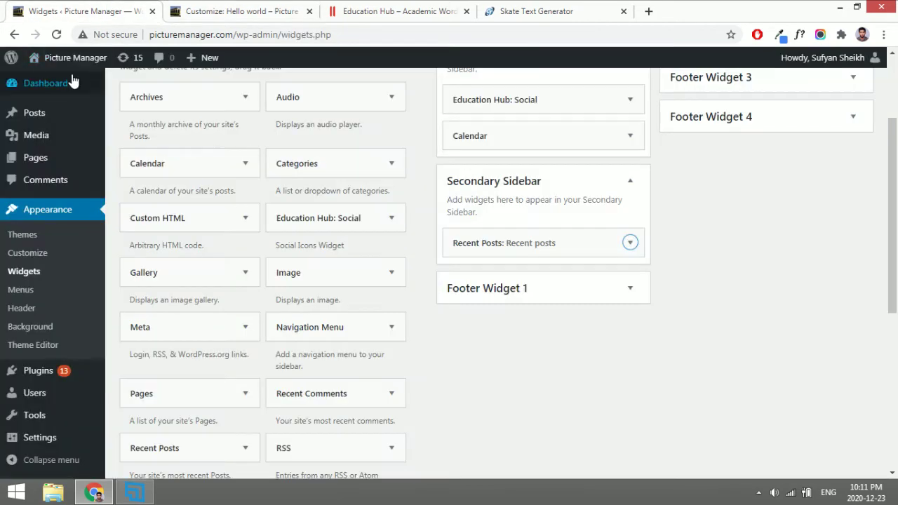
pyautogui.middleClick(76, 57)
pyautogui.click(211, 8)
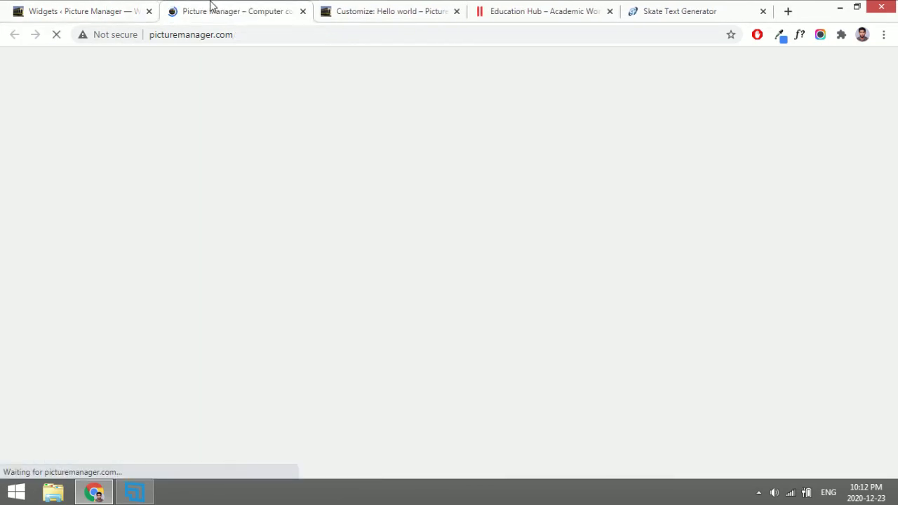
pyautogui.scroll(-10, 305, 321)
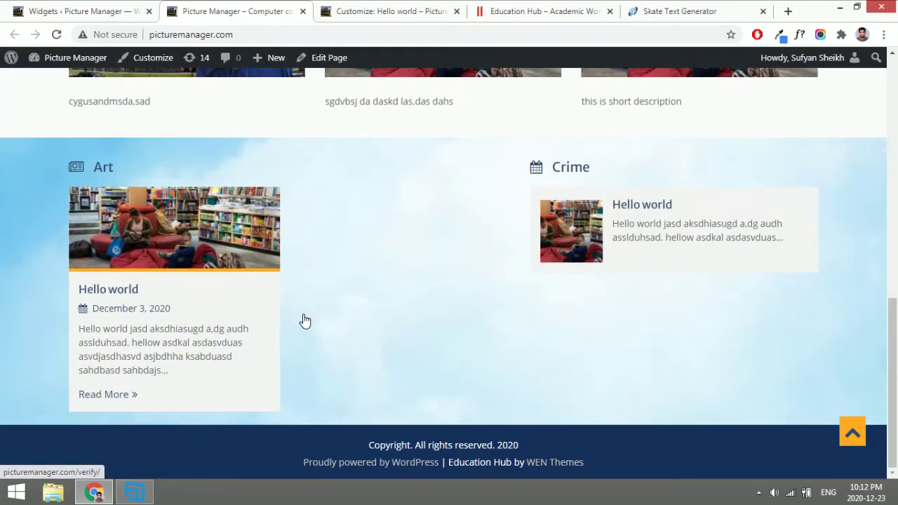
pyautogui.click(212, 247)
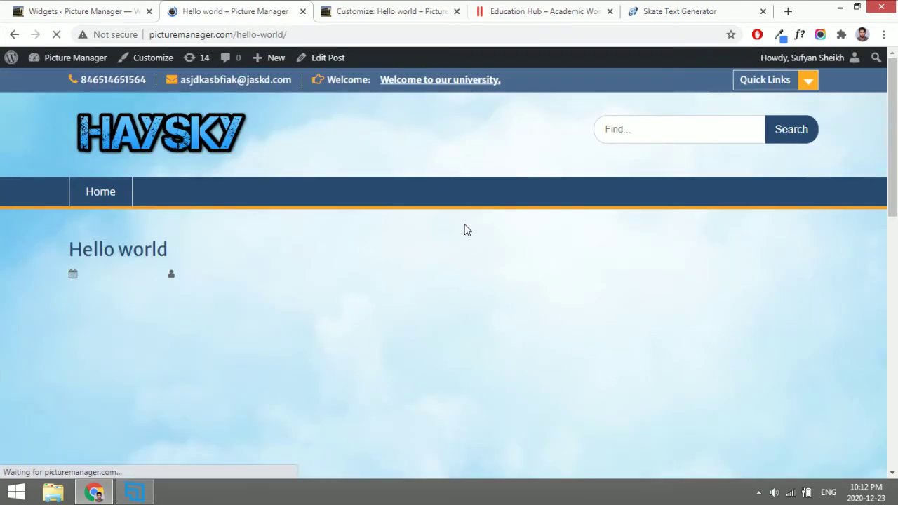
pyautogui.scroll(-5, 708, 291)
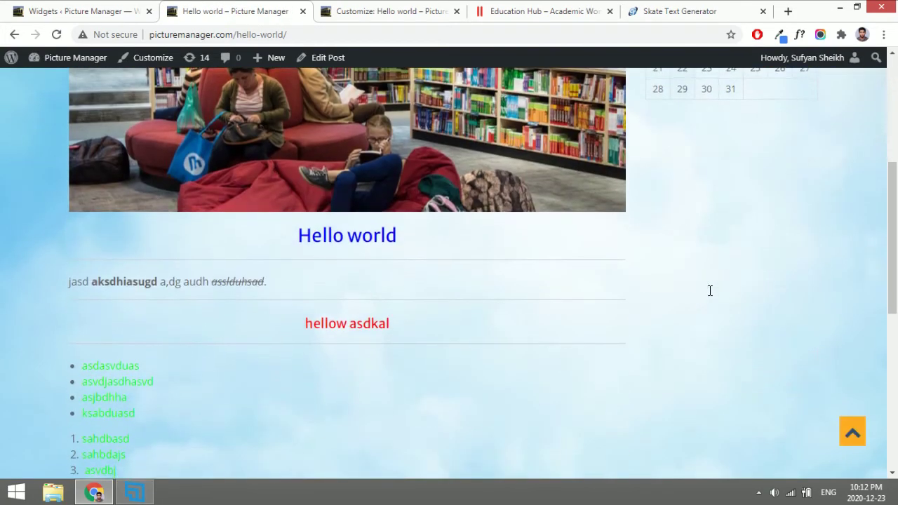
pyautogui.scroll(-8, 710, 291)
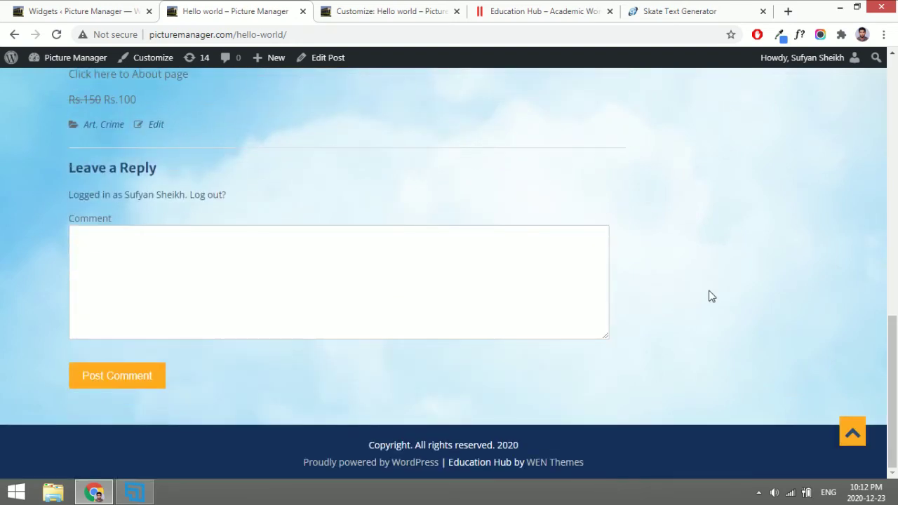
pyautogui.scroll(15, 709, 296)
pyautogui.click(390, 11)
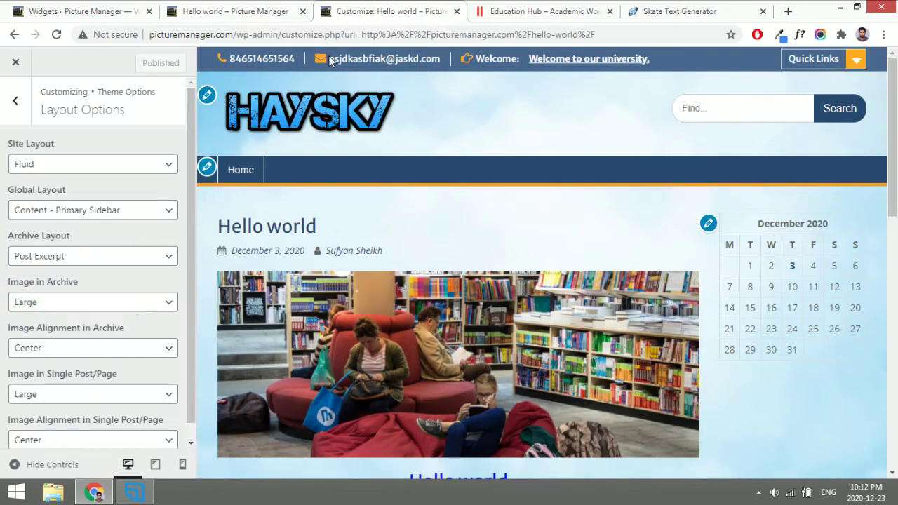
pyautogui.click(95, 220)
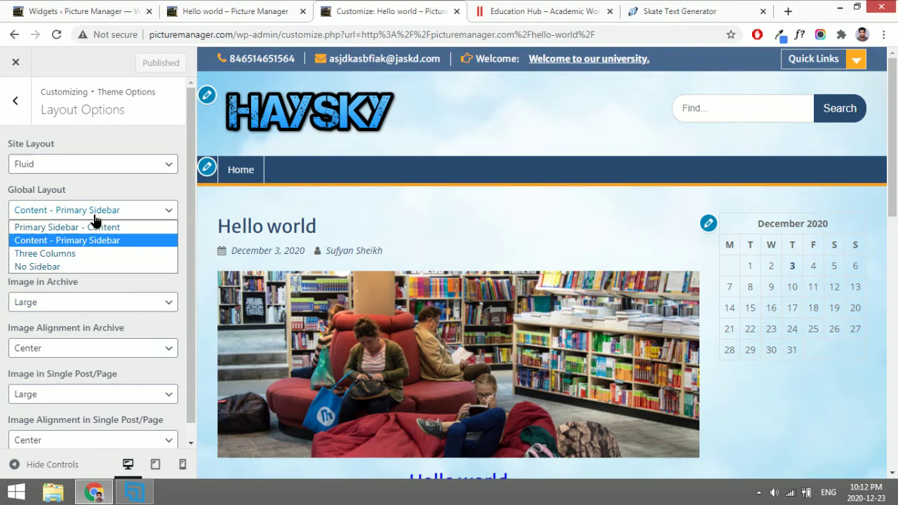
pyautogui.click(50, 253)
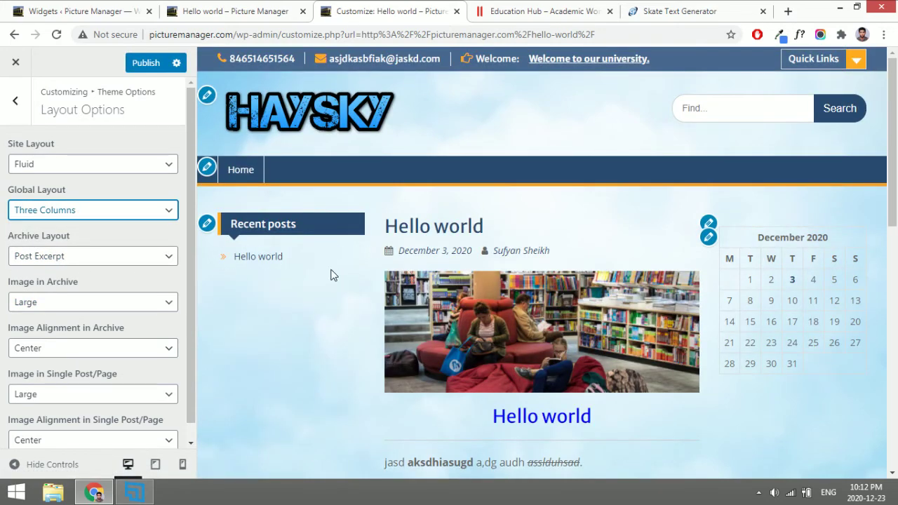
pyautogui.scroll(-2, 333, 295)
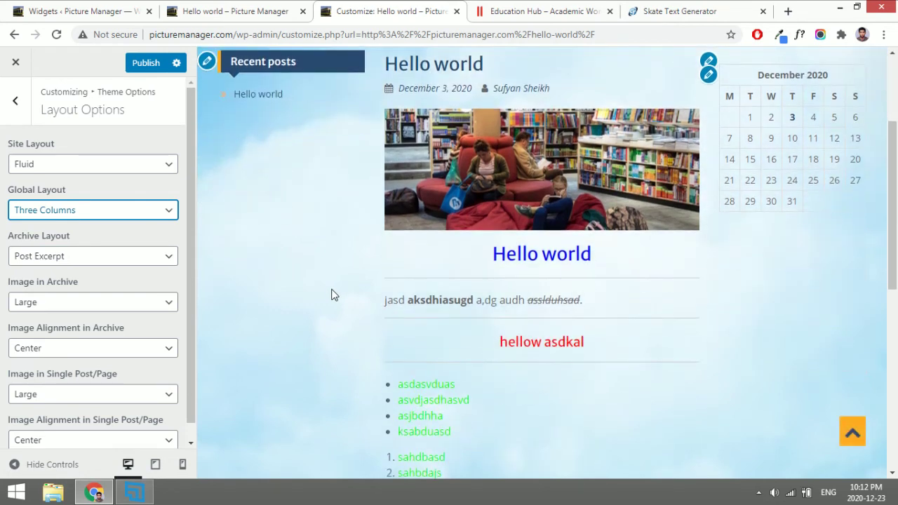
pyautogui.scroll(1, 334, 295)
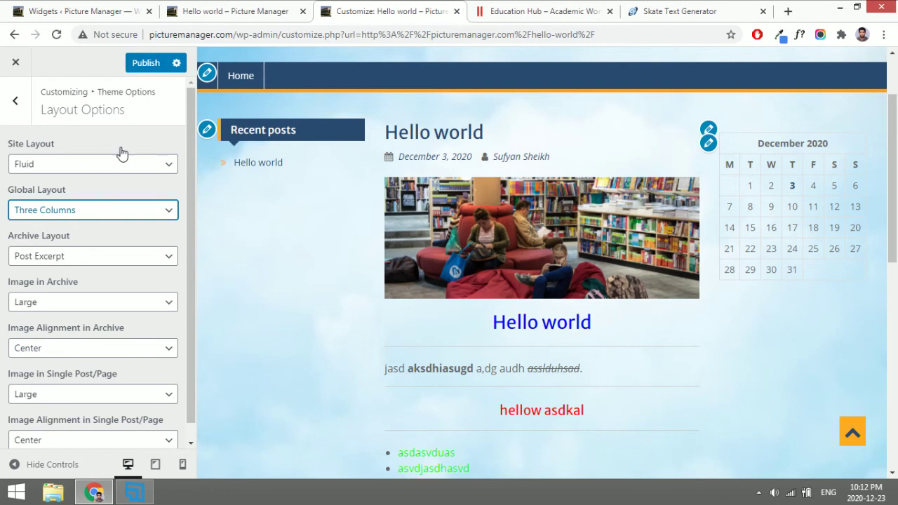
pyautogui.click(101, 211)
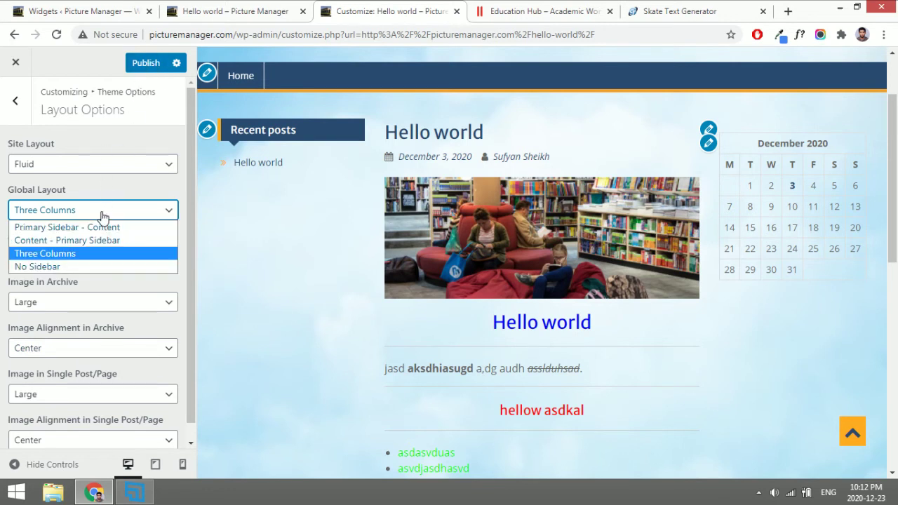
pyautogui.click(93, 241)
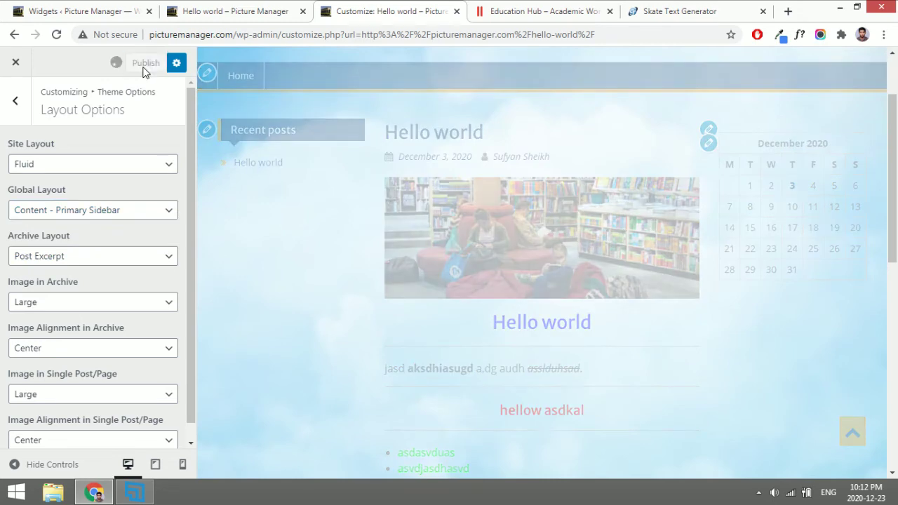
pyautogui.click(38, 169)
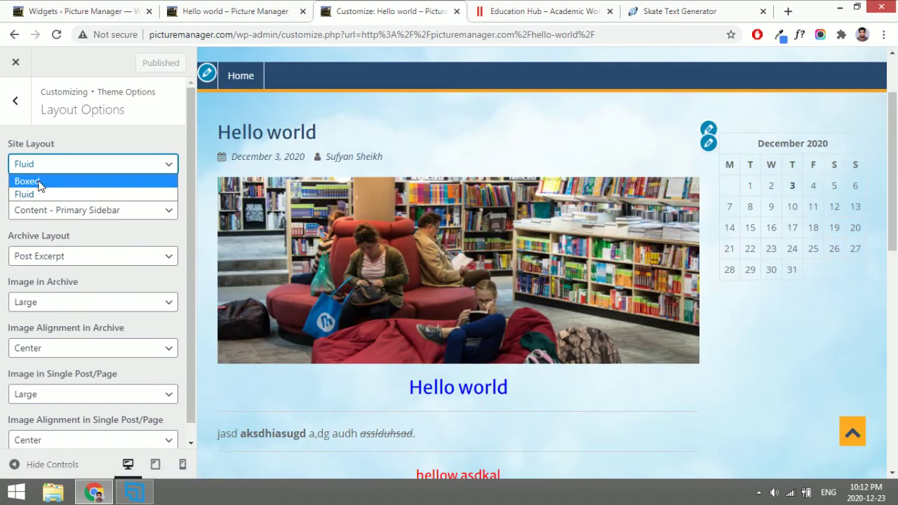
pyautogui.click(32, 178)
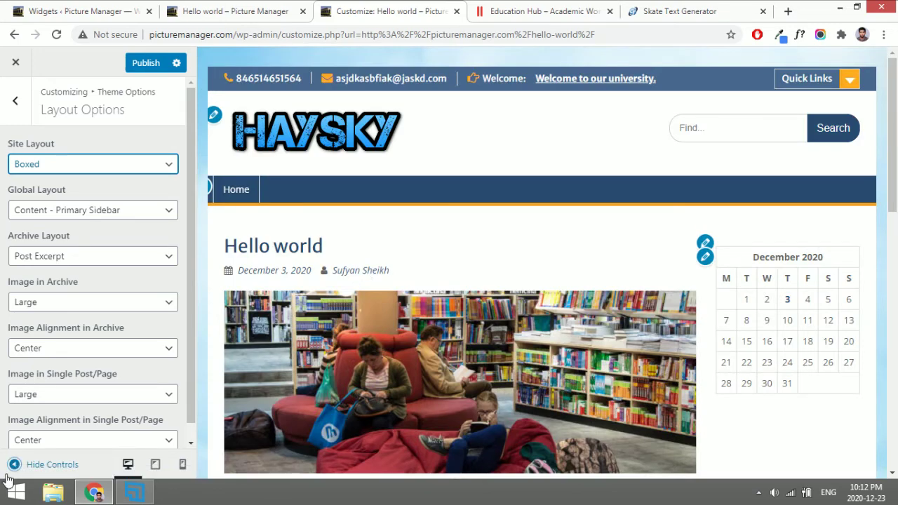
pyautogui.click(15, 465)
pyautogui.scroll(-12, 298, 344)
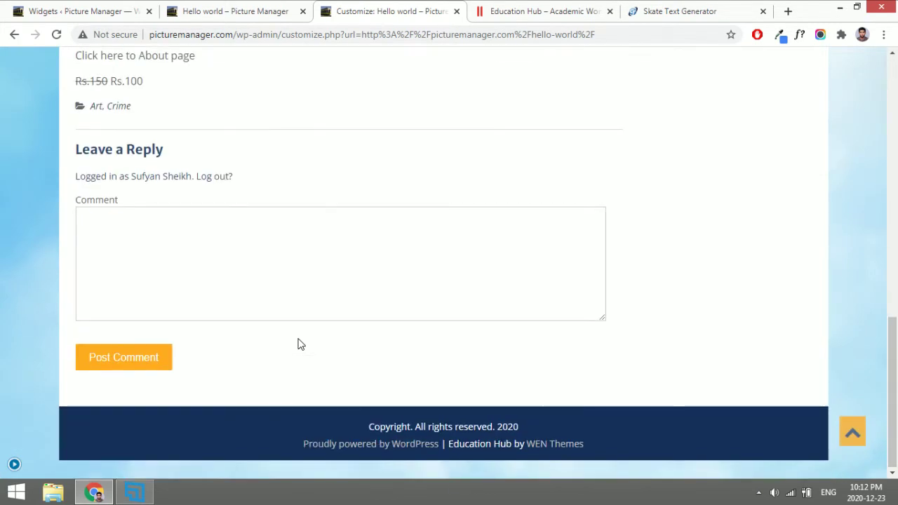
pyautogui.scroll(6, 298, 344)
pyautogui.scroll(6, 299, 344)
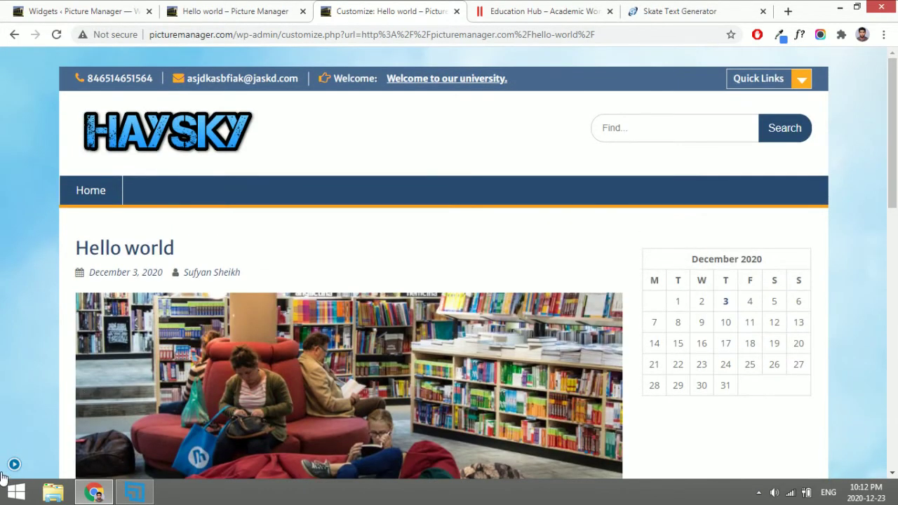
pyautogui.click(13, 466)
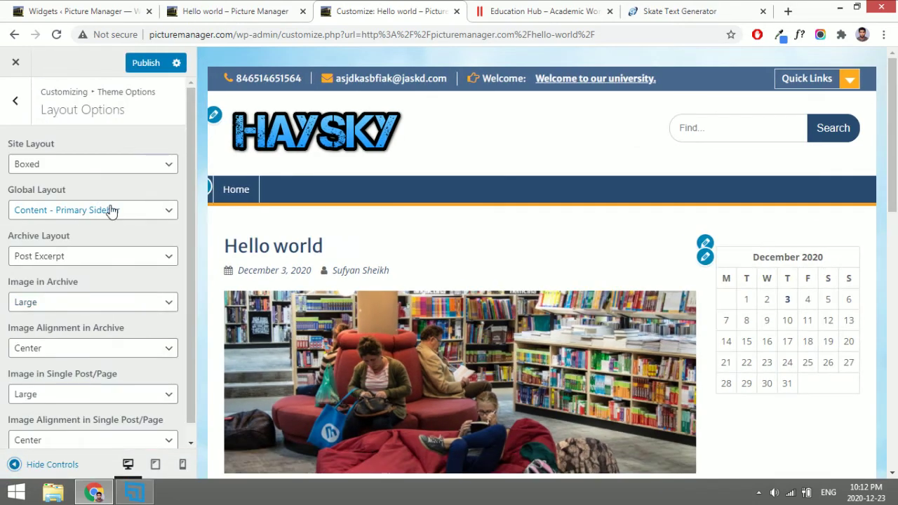
pyautogui.click(96, 165)
pyautogui.click(84, 191)
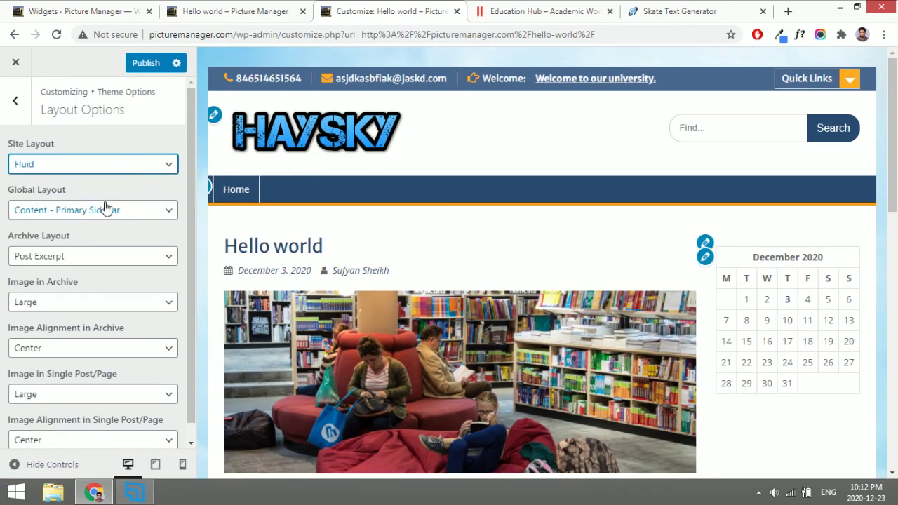
pyautogui.click(14, 463)
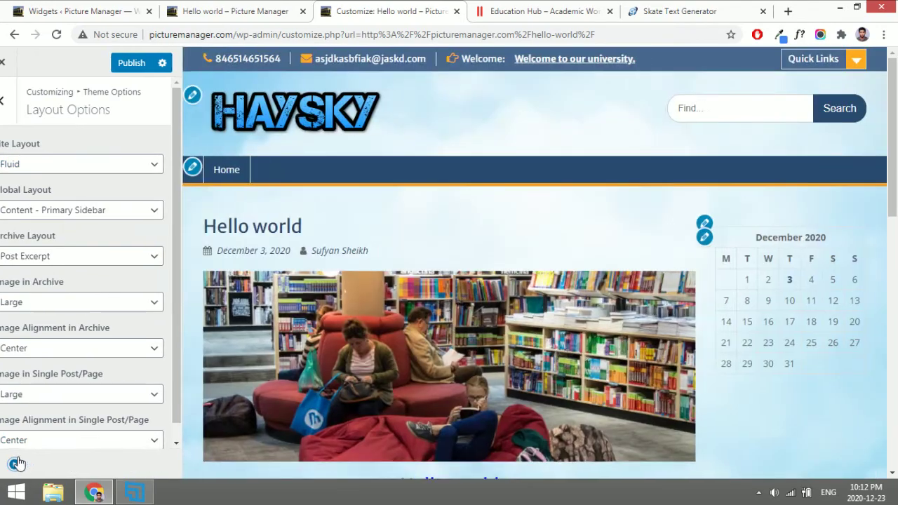
pyautogui.scroll(-15, 21, 292)
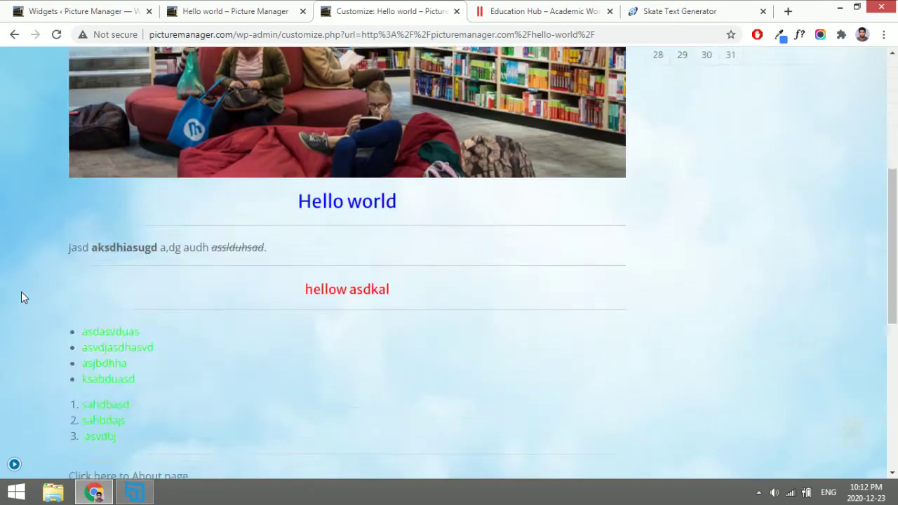
pyautogui.scroll(15, 21, 291)
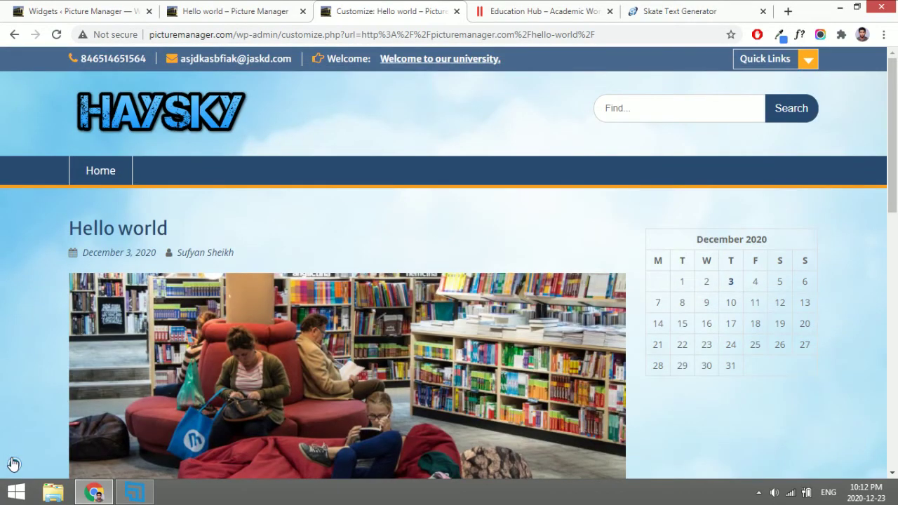
pyautogui.click(13, 464)
pyautogui.scroll(-1, 87, 225)
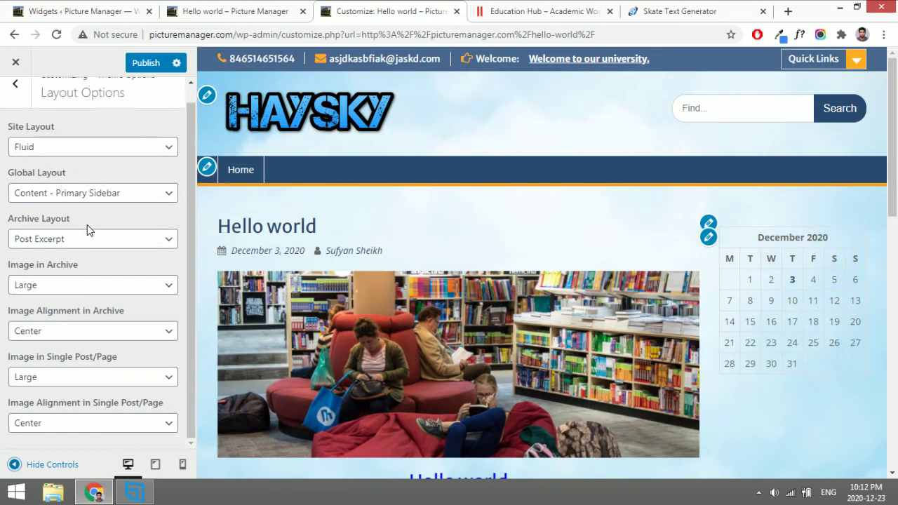
pyautogui.scroll(1, 87, 224)
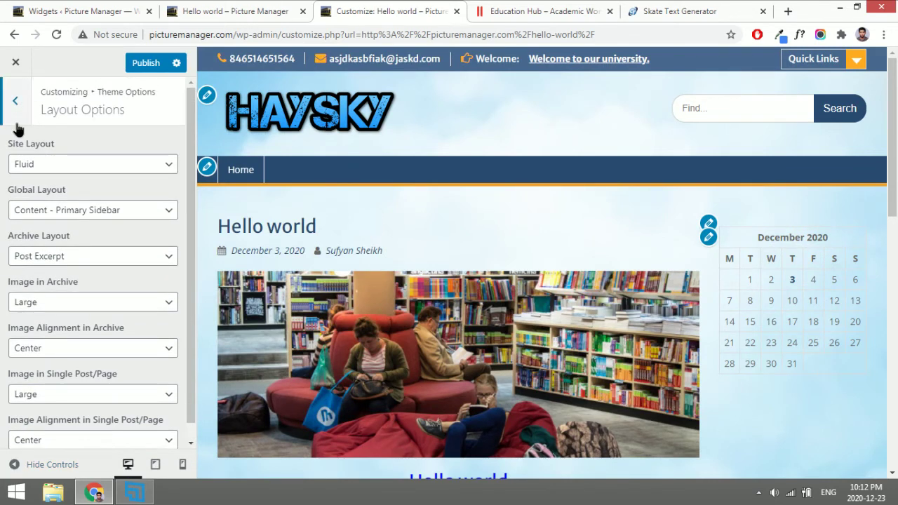
# View the Reset All Theme Settings panel under Theme Options, then return to the main customizer list.
pyautogui.click(15, 103)
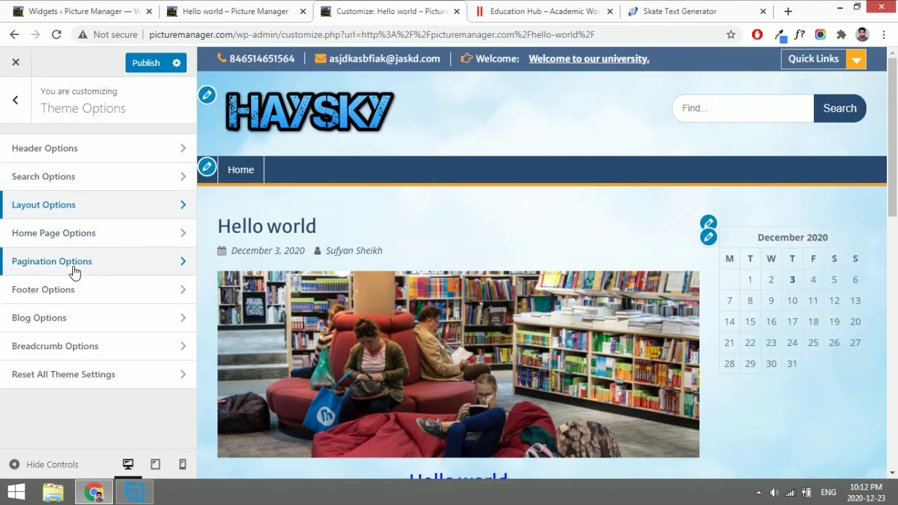
pyautogui.click(16, 103)
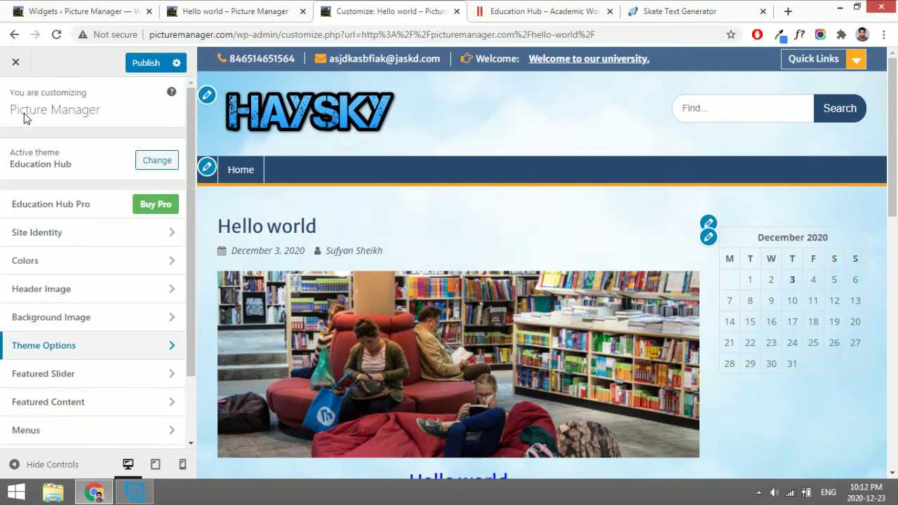
pyautogui.click(65, 351)
pyautogui.click(64, 381)
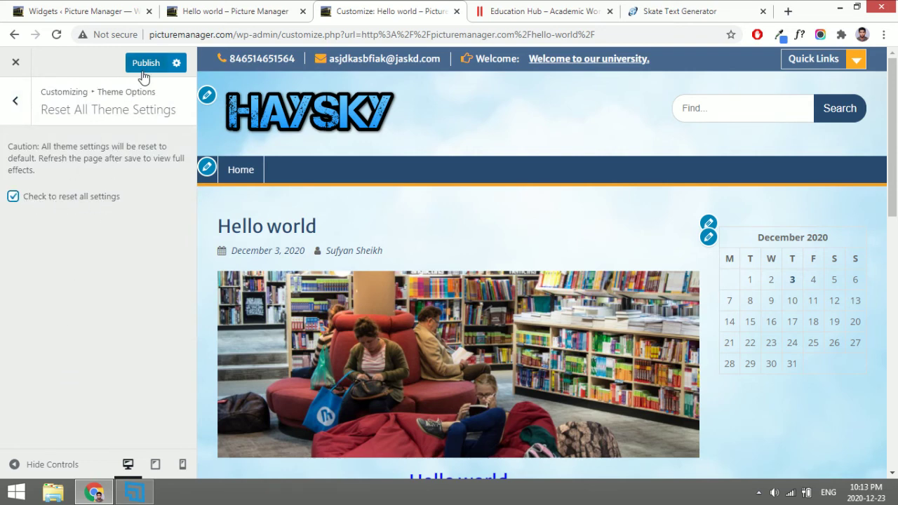
pyautogui.click(12, 104)
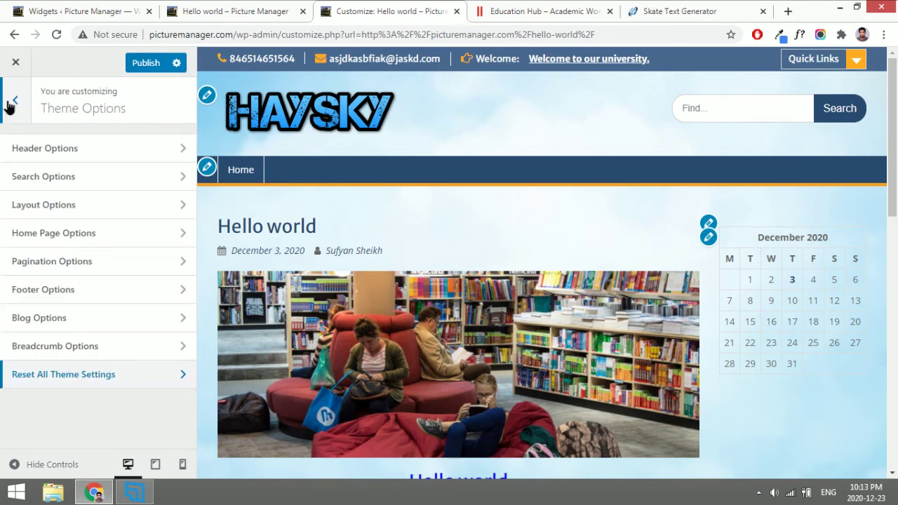
pyautogui.click(10, 104)
pyautogui.scroll(-3, 61, 343)
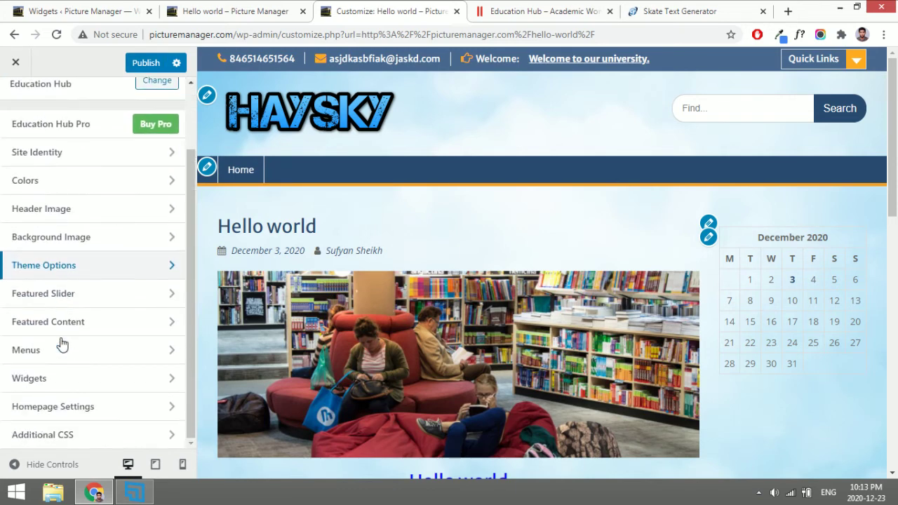
pyautogui.scroll(3, 61, 343)
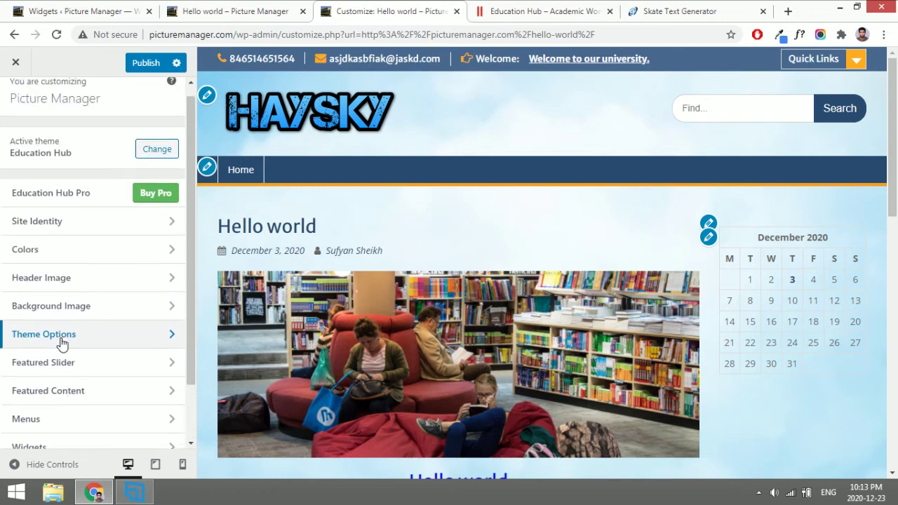
# Publish the customizer changes, close the customizer and go to the Widgets page.
pyautogui.click(142, 64)
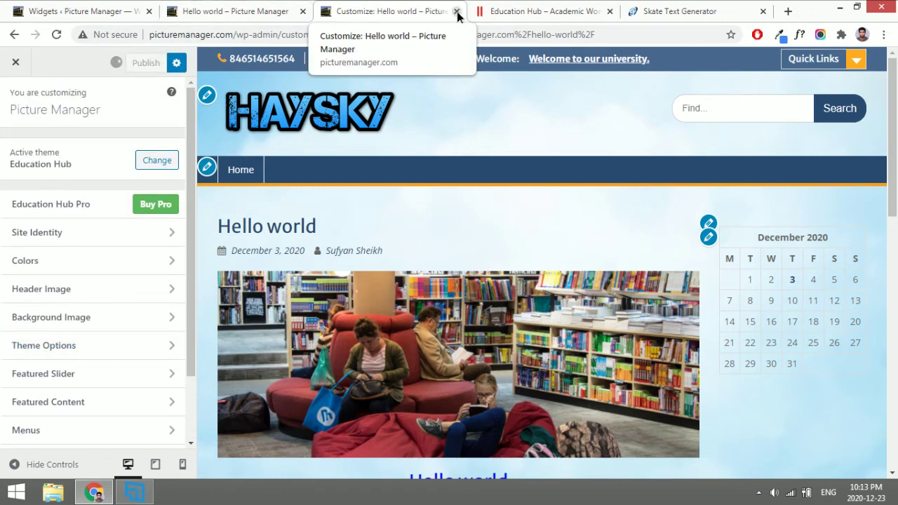
pyautogui.click(457, 13)
pyautogui.click(111, 9)
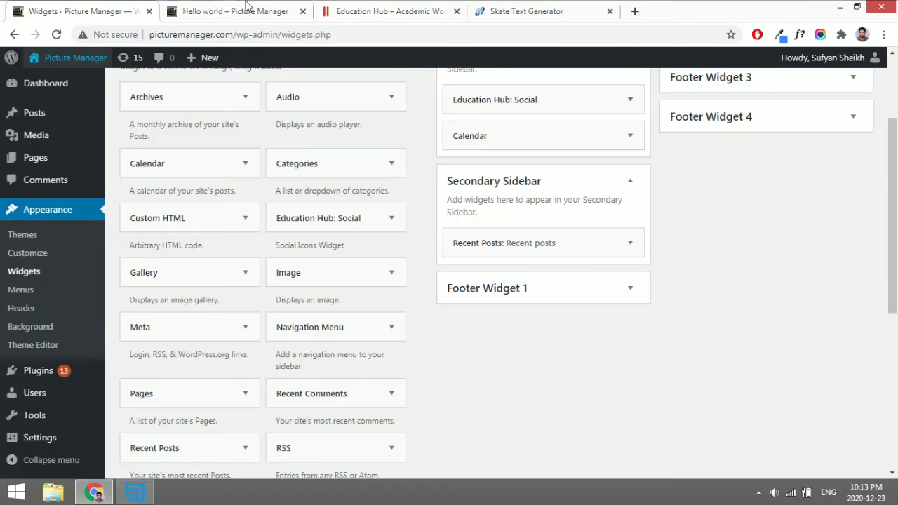
pyautogui.click(245, 7)
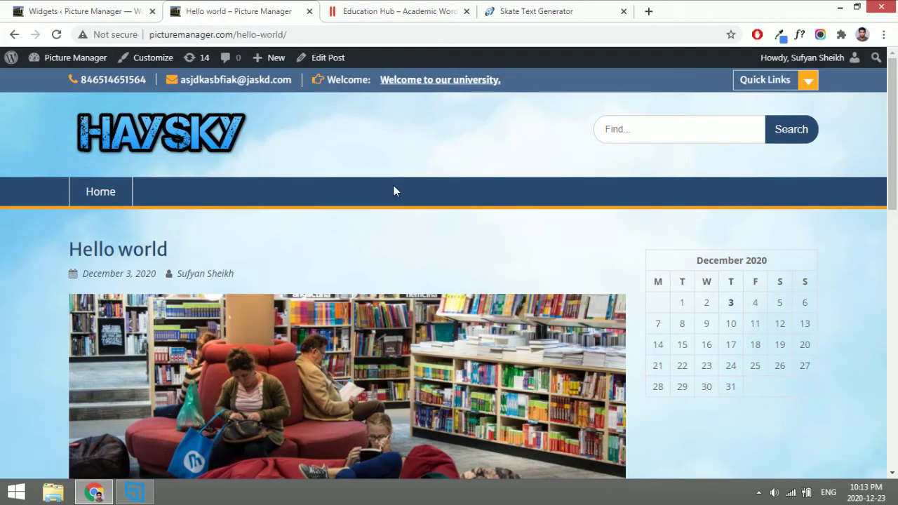
pyautogui.click(91, 7)
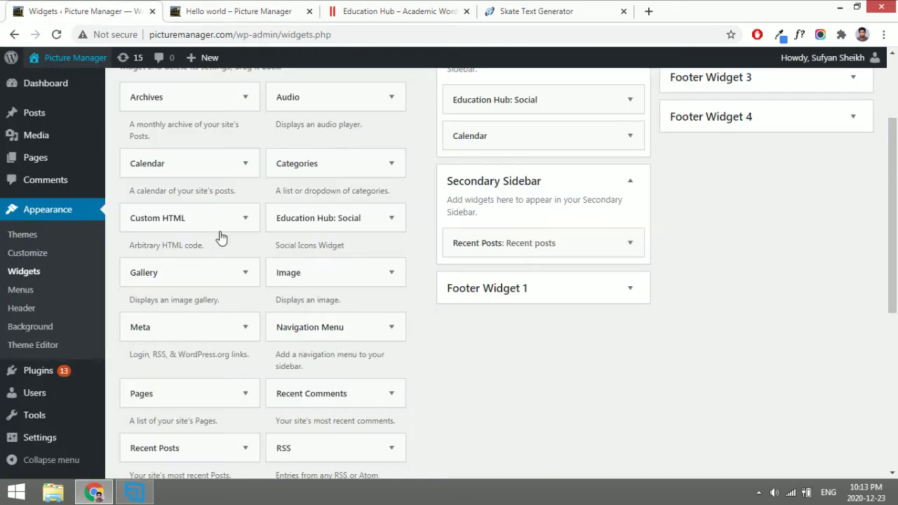
pyautogui.scroll(2, 221, 237)
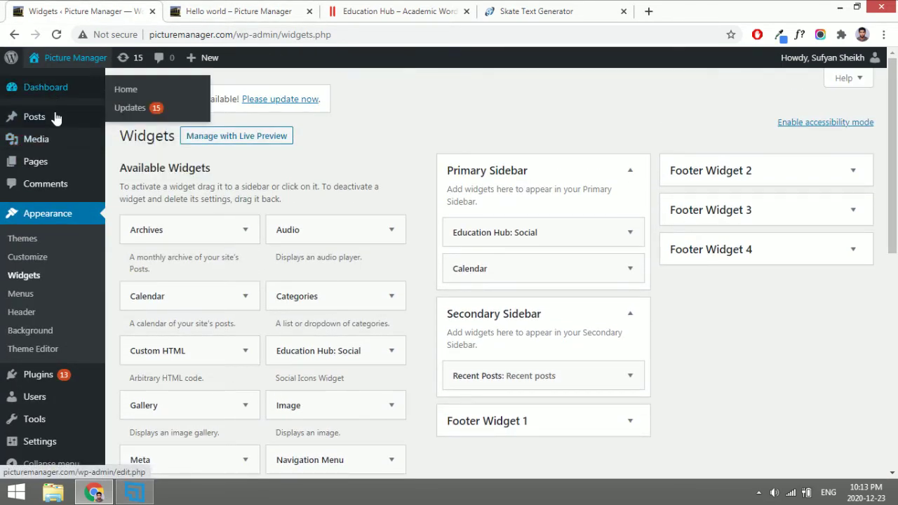
pyautogui.moveTo(54, 116)
pyautogui.click(138, 156)
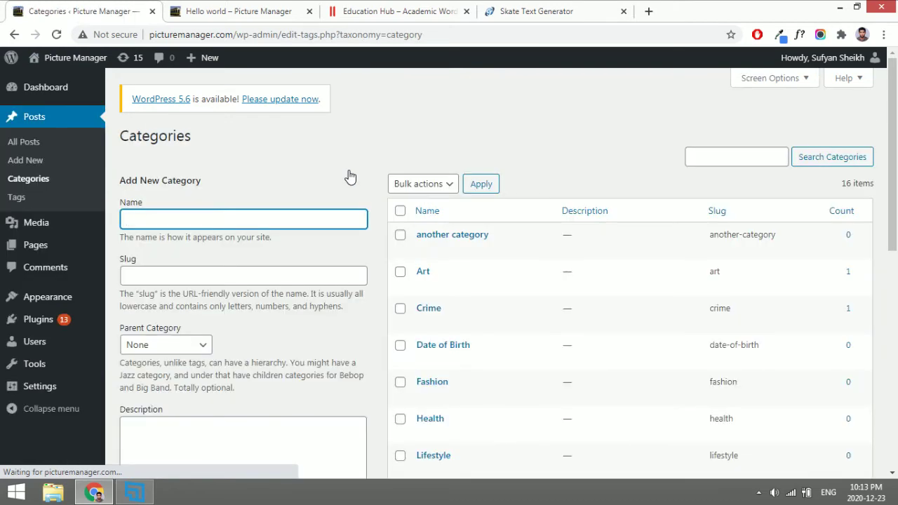
pyautogui.scroll(-5, 467, 358)
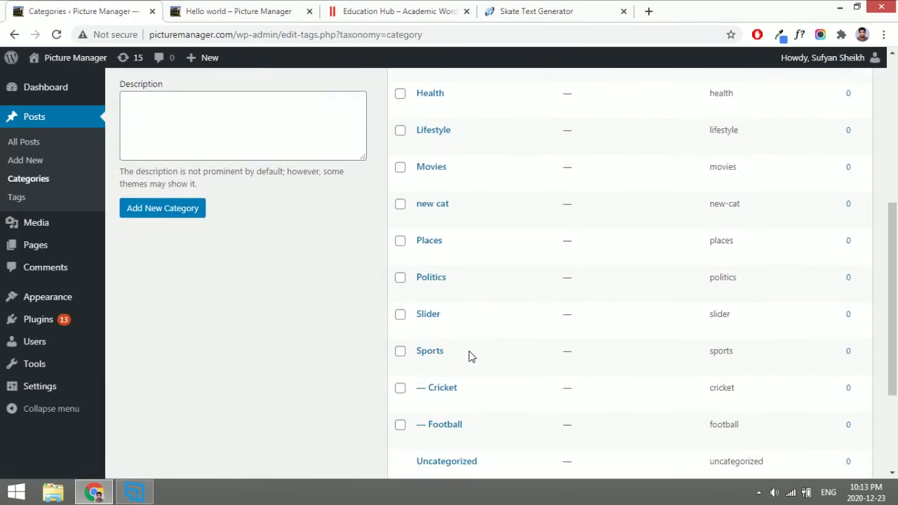
pyautogui.scroll(-2, 469, 354)
pyautogui.scroll(8, 469, 354)
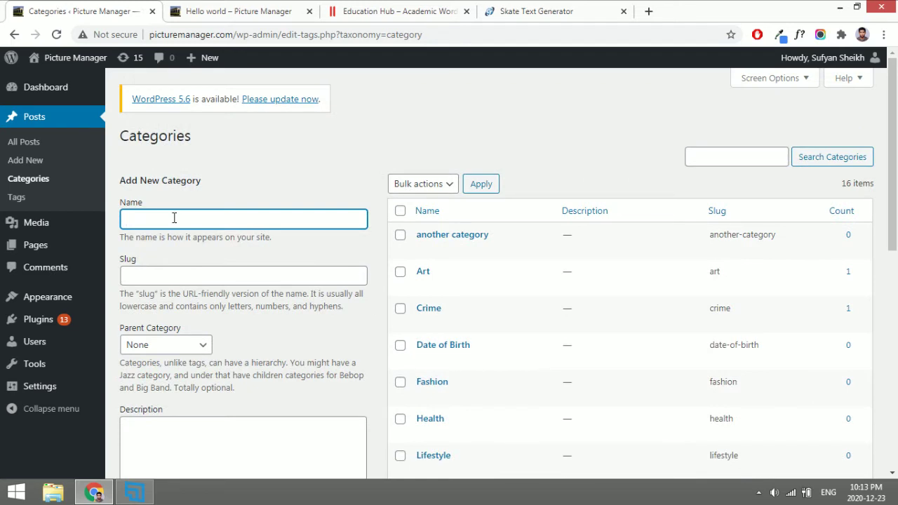
pyautogui.click(65, 242)
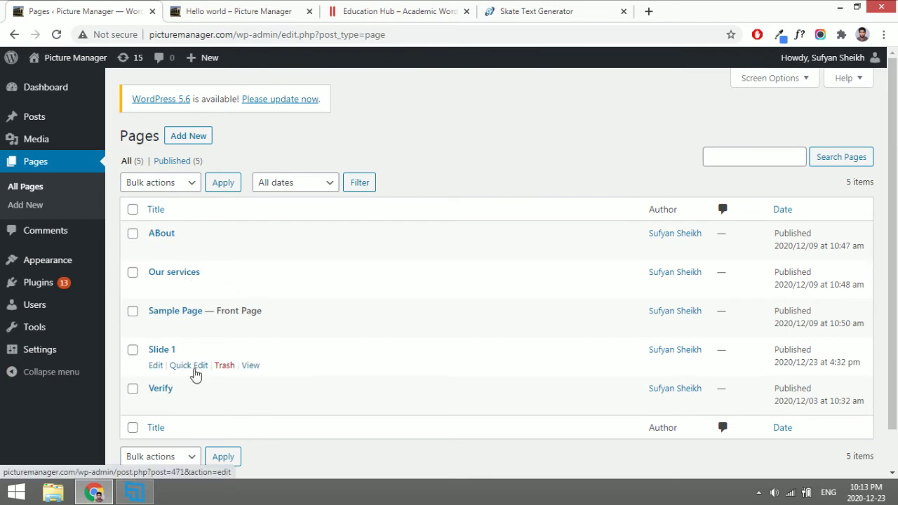
pyautogui.click(237, 8)
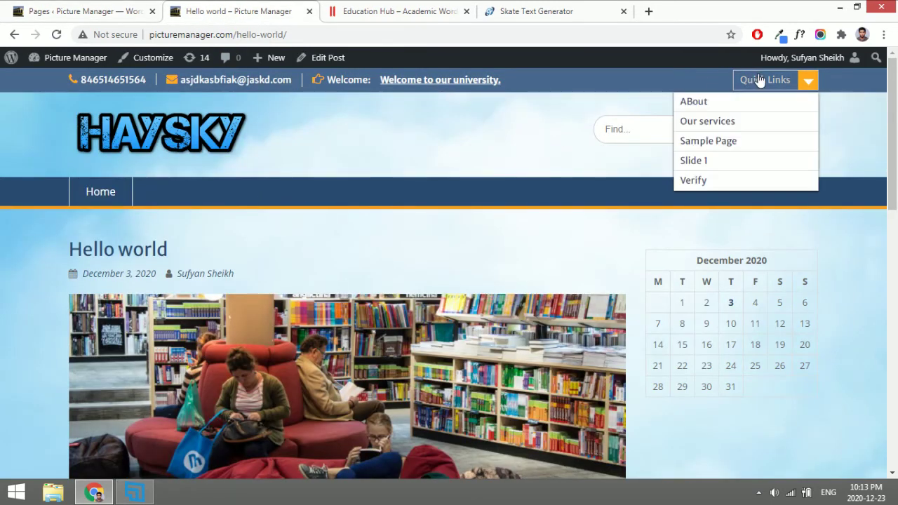
pyautogui.scroll(-15, 632, 243)
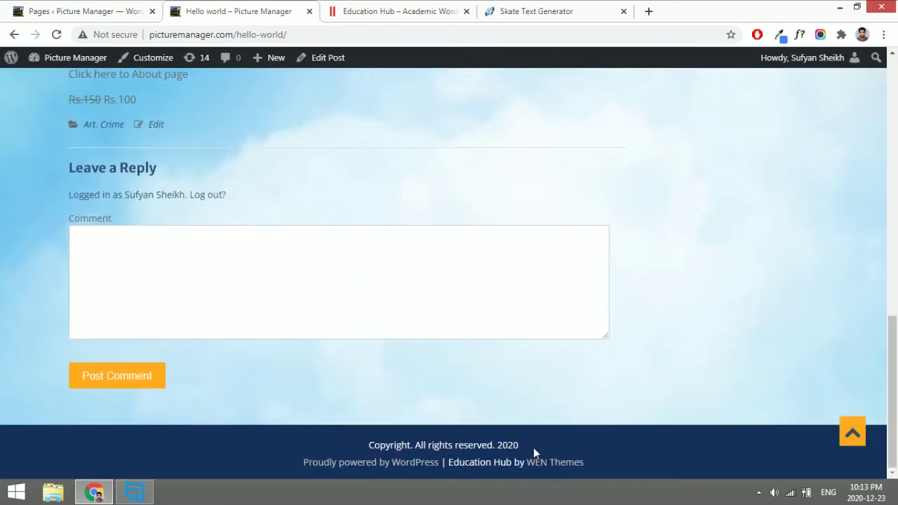
pyautogui.scroll(15, 534, 448)
# Open Appearance > Menus and delete the 'normal' menu.
pyautogui.click(105, 11)
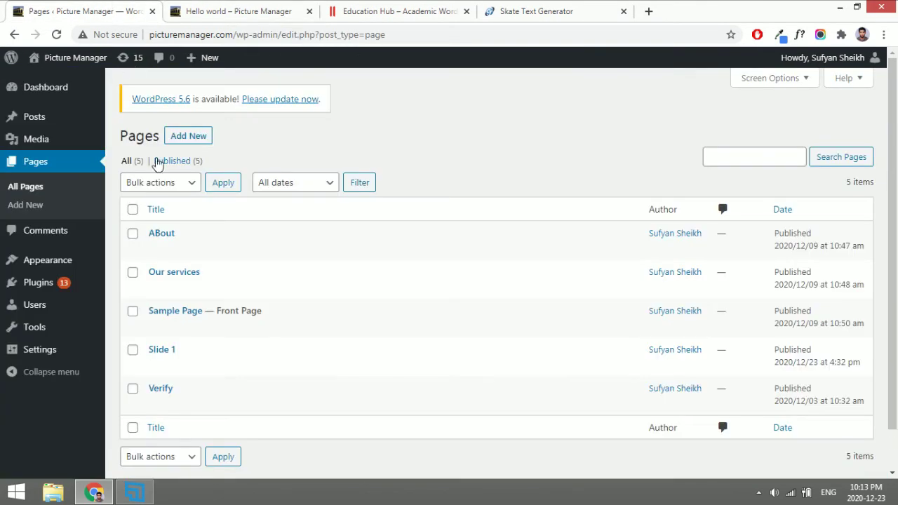
pyautogui.moveTo(73, 260)
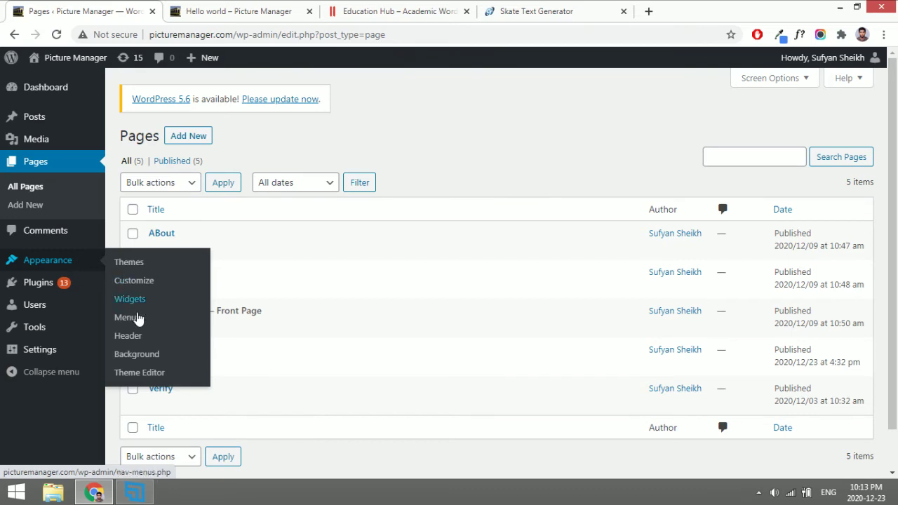
pyautogui.click(135, 319)
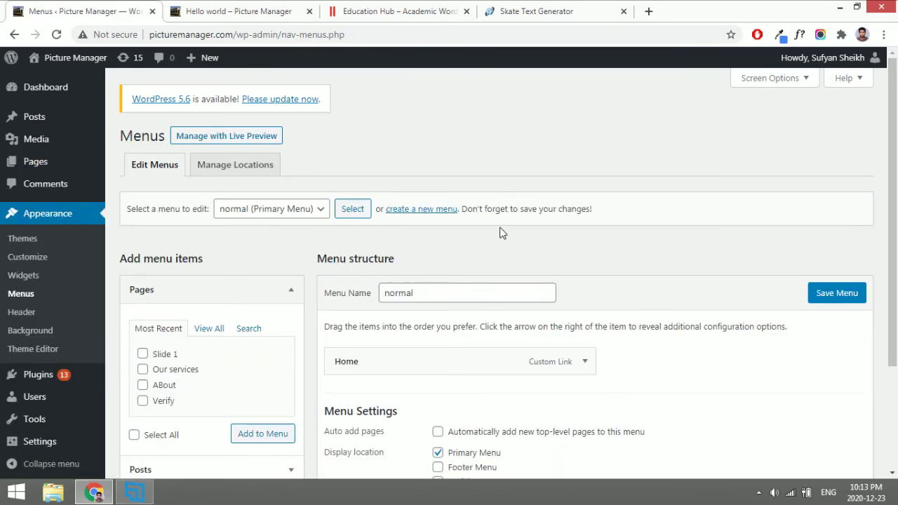
pyautogui.scroll(-1, 501, 232)
pyautogui.scroll(-1, 393, 358)
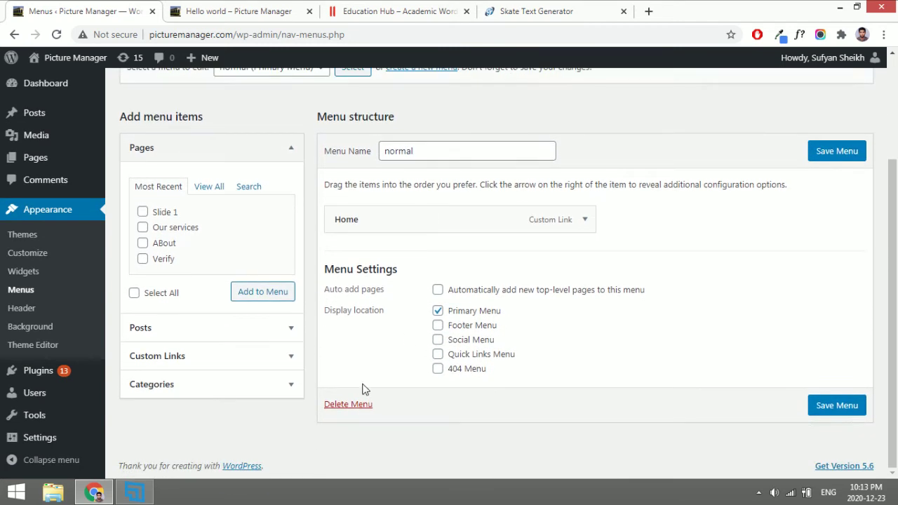
pyautogui.click(350, 406)
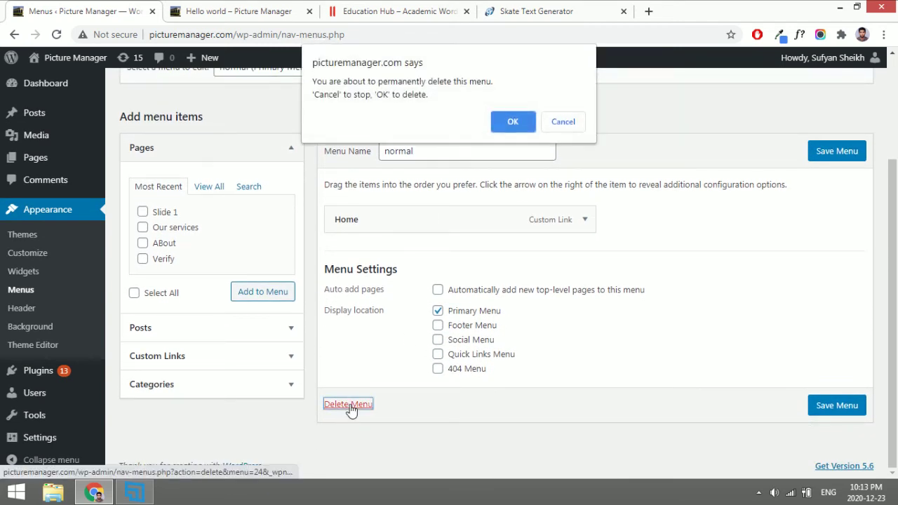
pyautogui.press('Return')
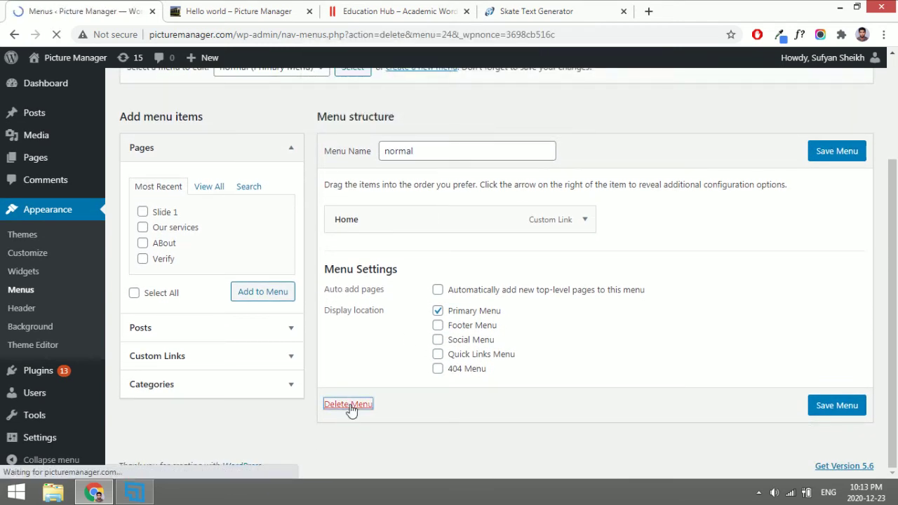
# Delete the 'acutouch' menu and check the remaining menu list.
pyautogui.scroll(-3, 356, 391)
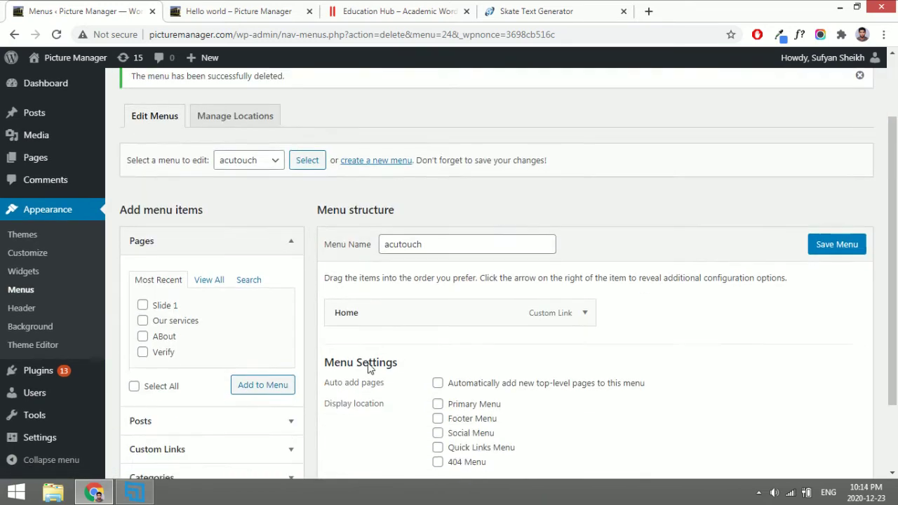
pyautogui.click(351, 407)
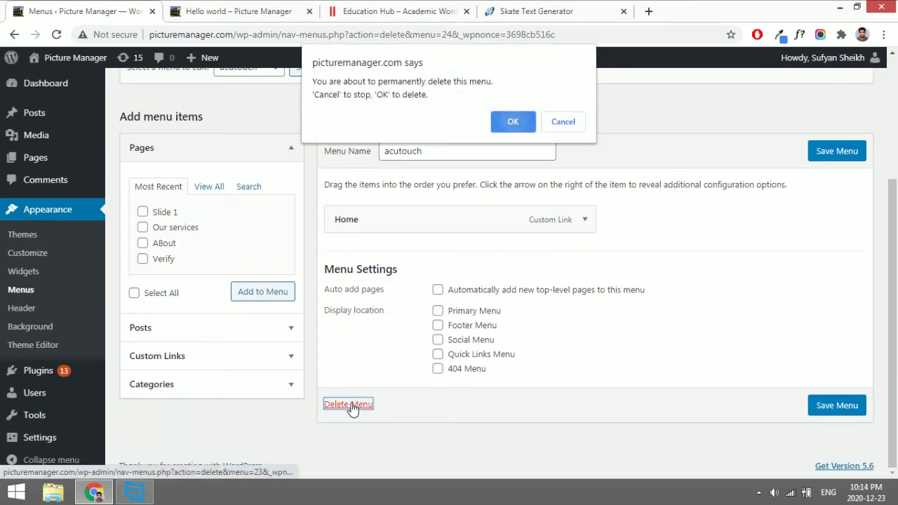
pyautogui.press('Return')
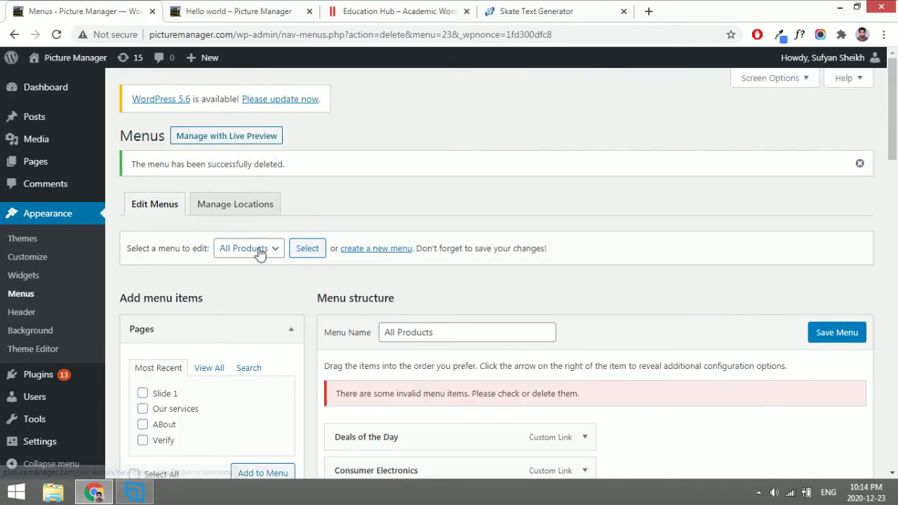
pyautogui.click(259, 251)
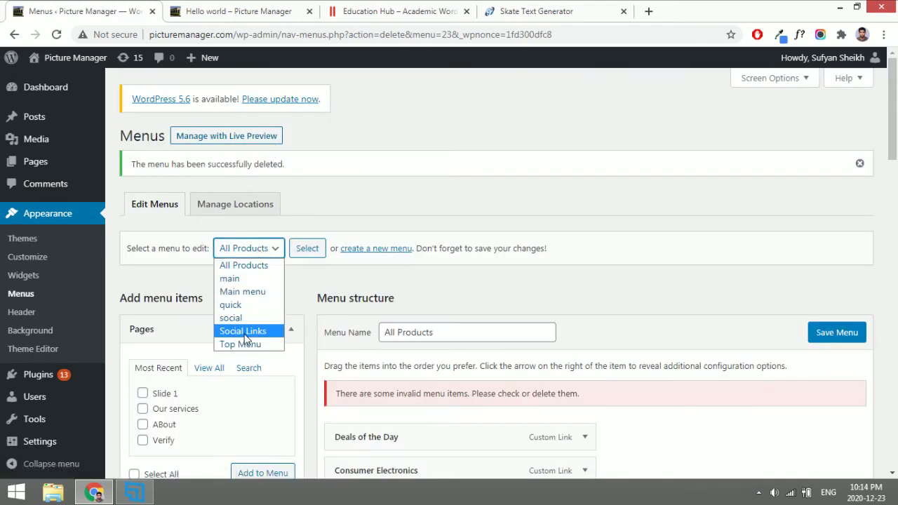
pyautogui.click(314, 298)
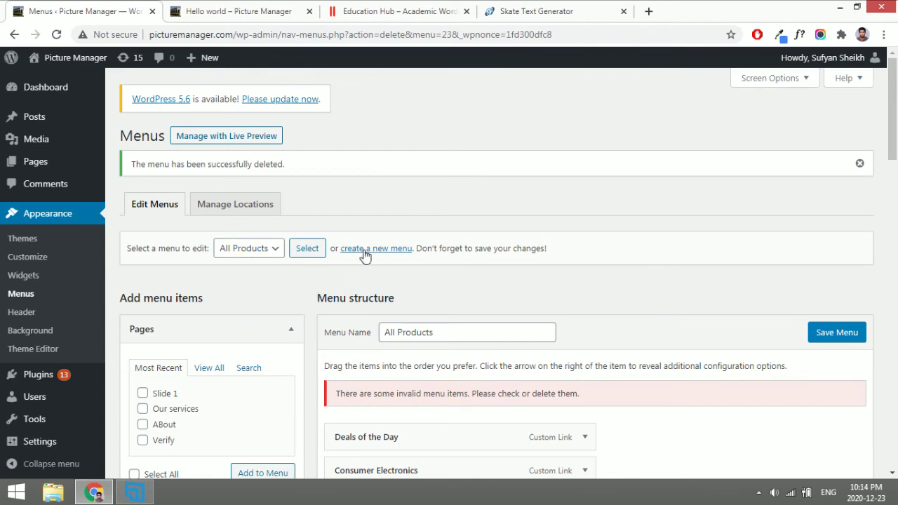
# Try creating a new menu named 'main'.
pyautogui.click(364, 249)
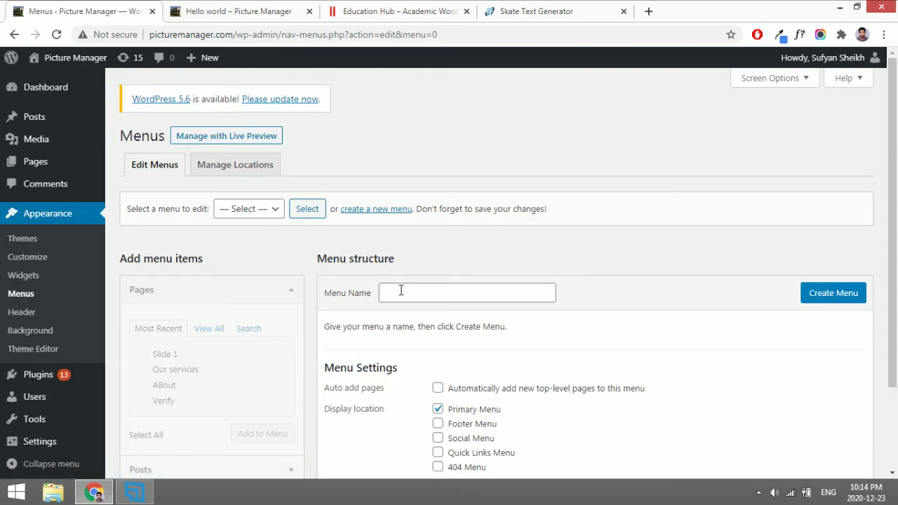
pyautogui.click(400, 290)
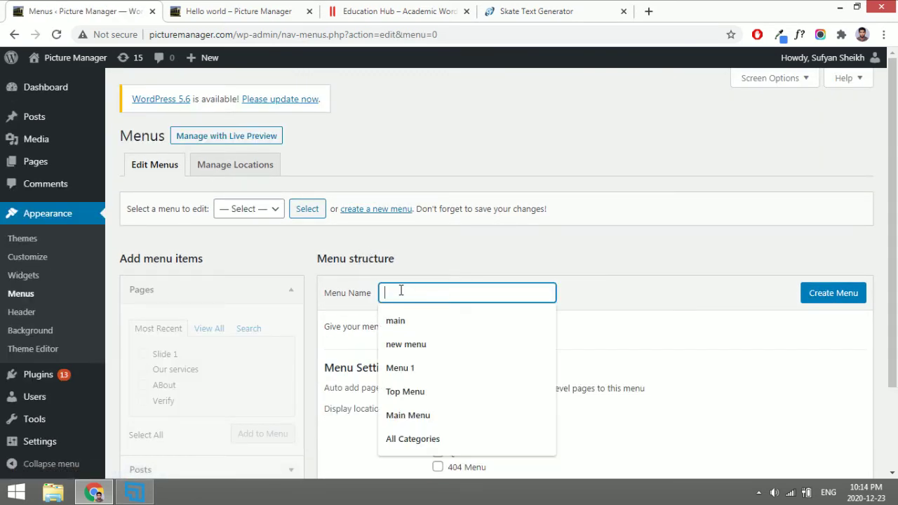
pyautogui.write('mai')
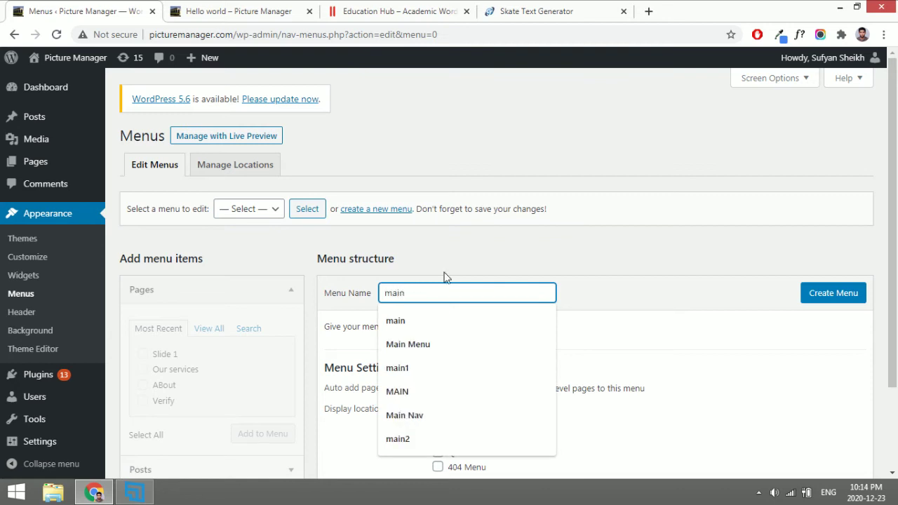
pyautogui.write('n')
pyautogui.click(576, 263)
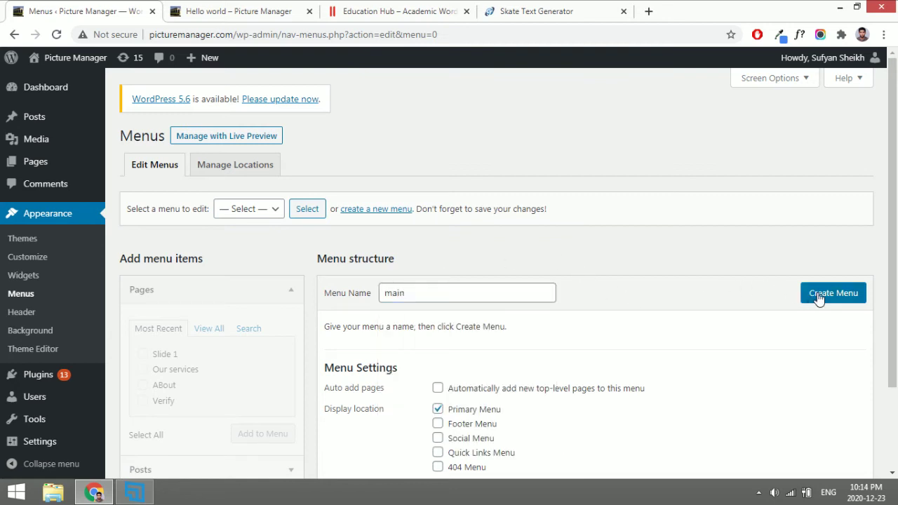
pyautogui.click(819, 298)
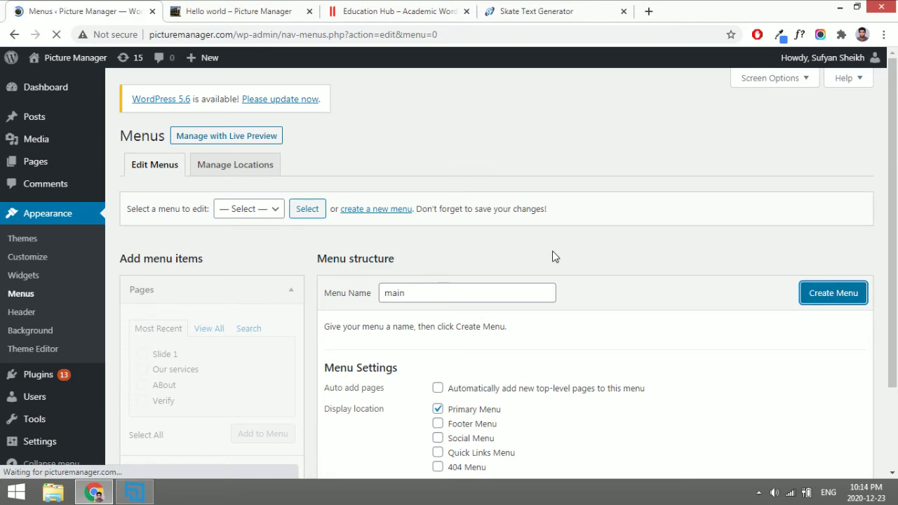
# Select the existing 'main' menu and load it for editing.
pyautogui.scroll(-1, 553, 251)
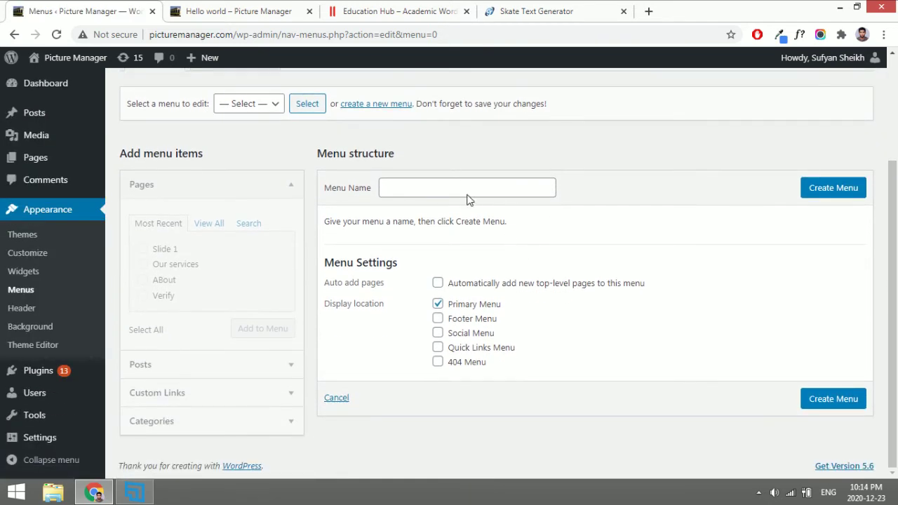
pyautogui.click(265, 109)
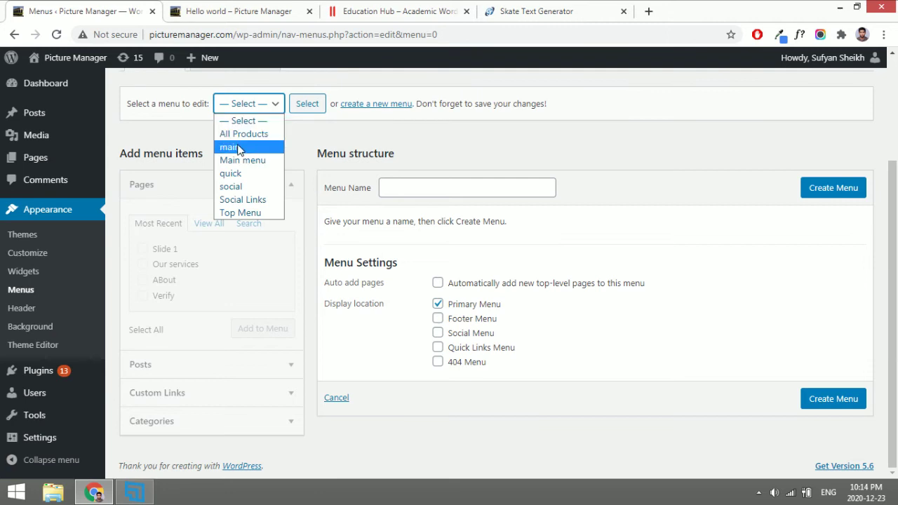
pyautogui.click(238, 148)
pyautogui.click(298, 112)
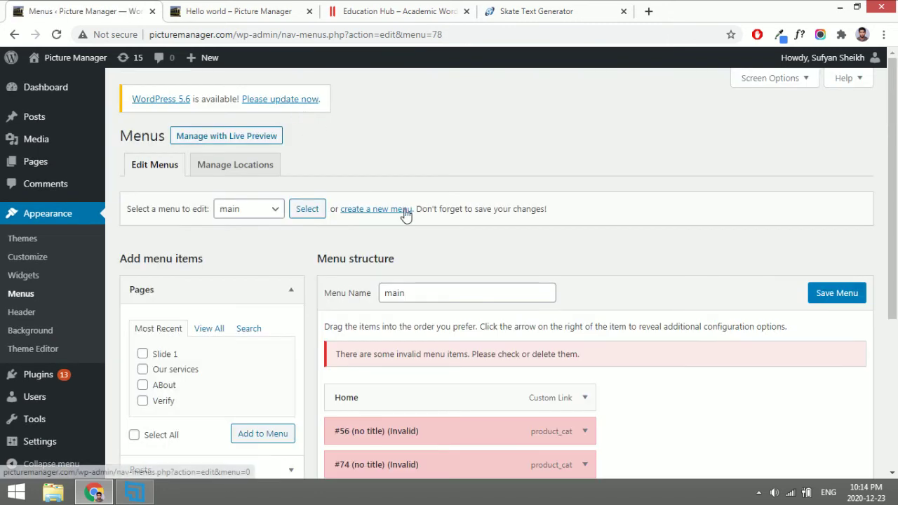
# Remove the invalid #56 and #74 items and the Home custom link from the menu.
pyautogui.scroll(-3, 407, 157)
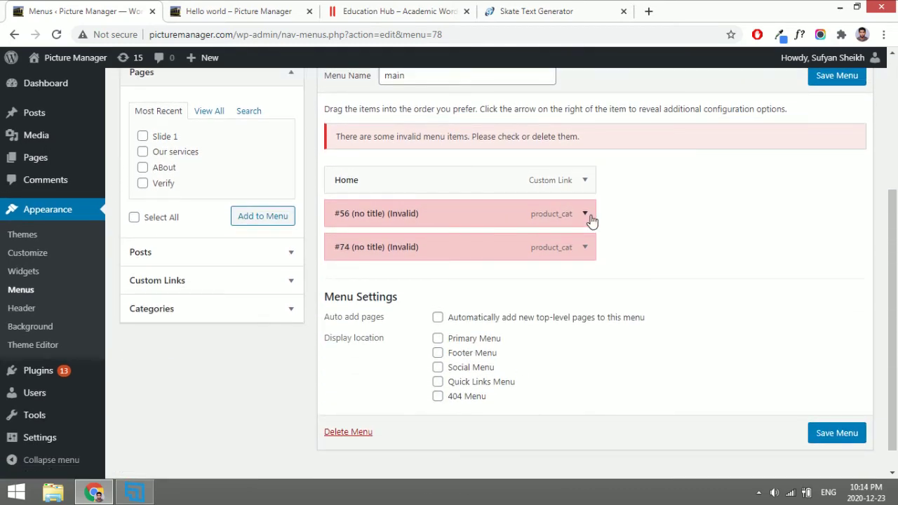
pyautogui.click(591, 218)
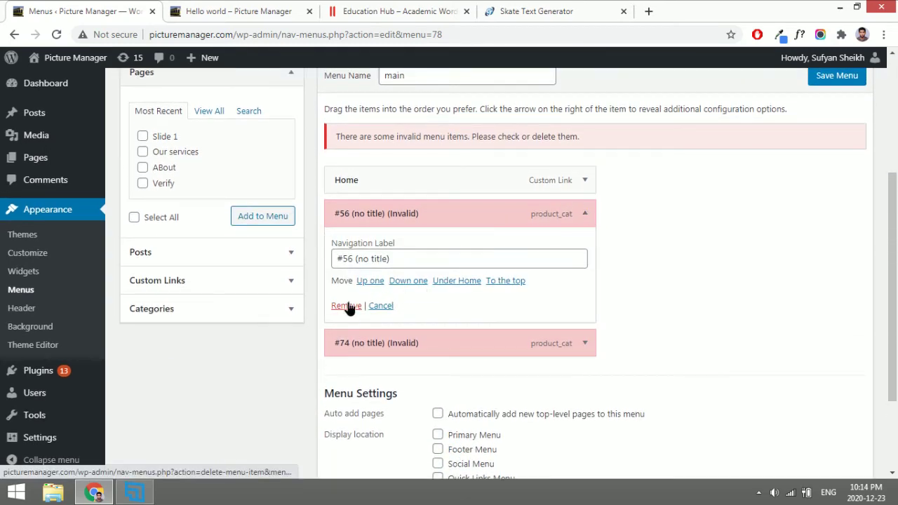
pyautogui.click(346, 306)
pyautogui.click(587, 221)
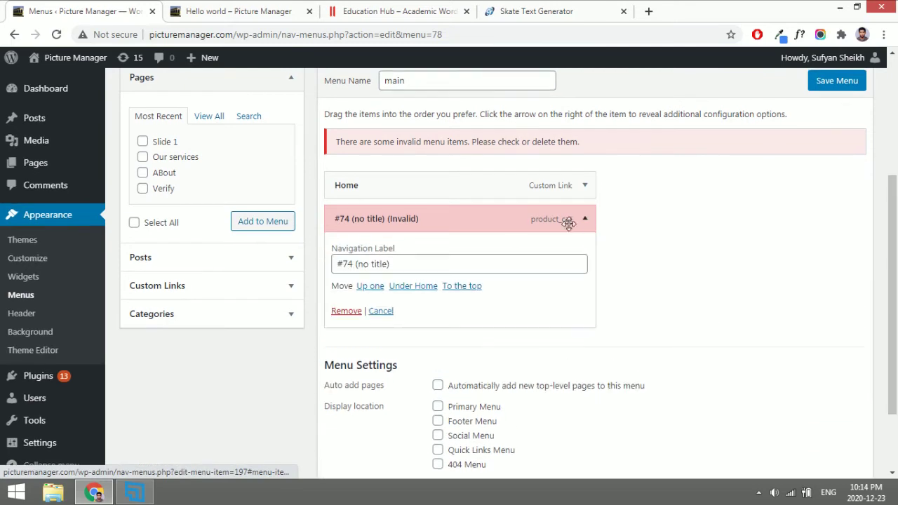
pyautogui.click(348, 311)
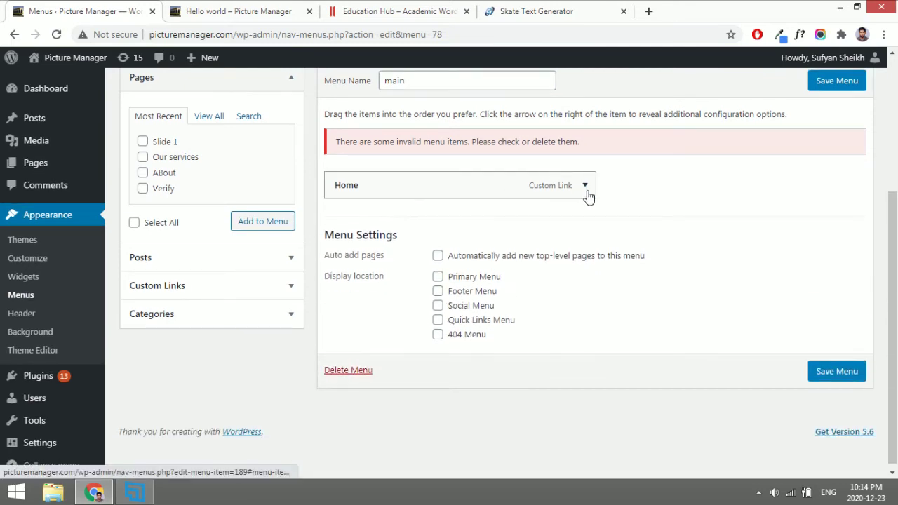
pyautogui.click(589, 196)
pyautogui.click(355, 297)
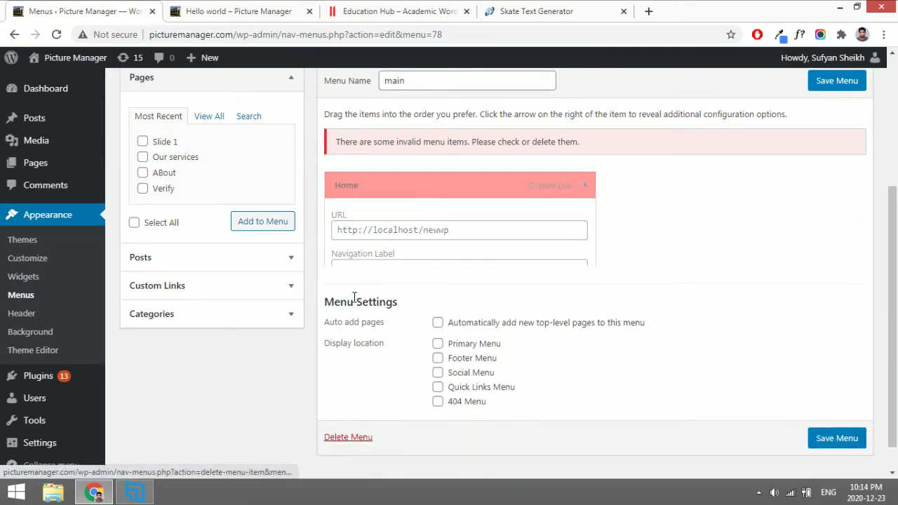
# Add four pages to the main menu.
pyautogui.click(209, 116)
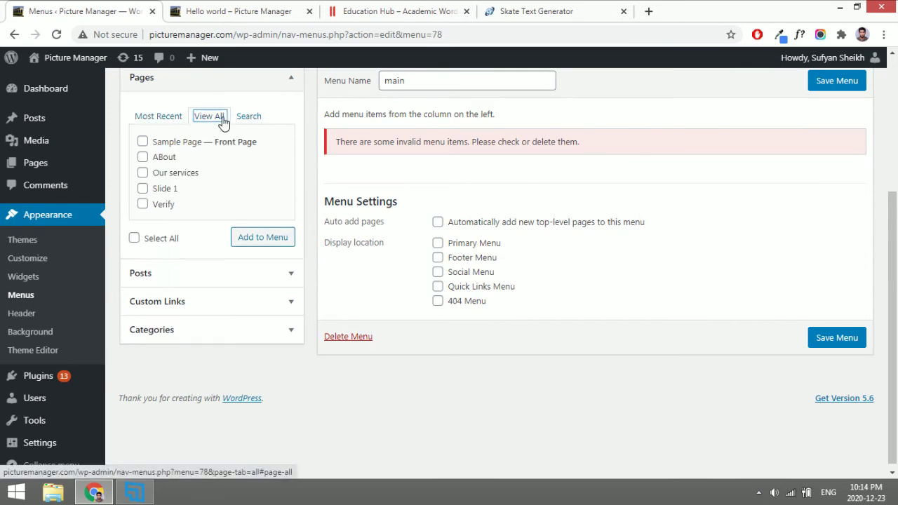
pyautogui.scroll(1, 223, 120)
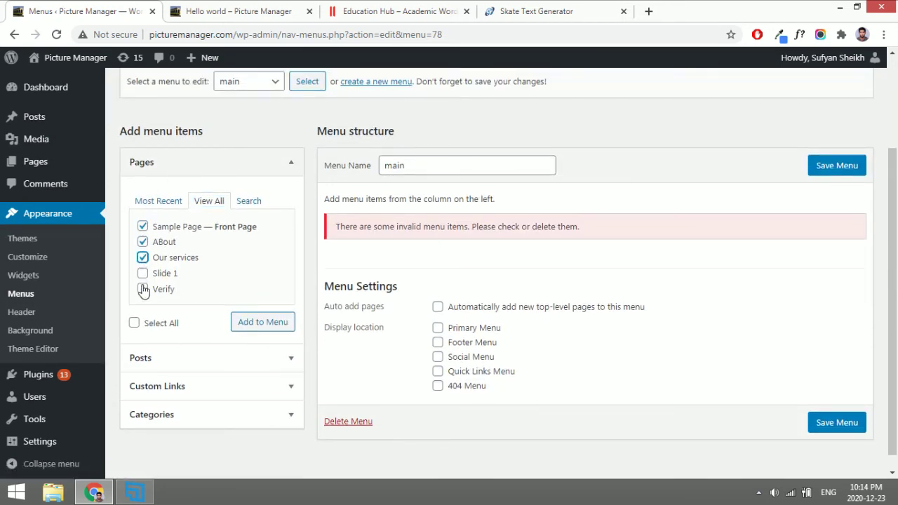
pyautogui.click(255, 323)
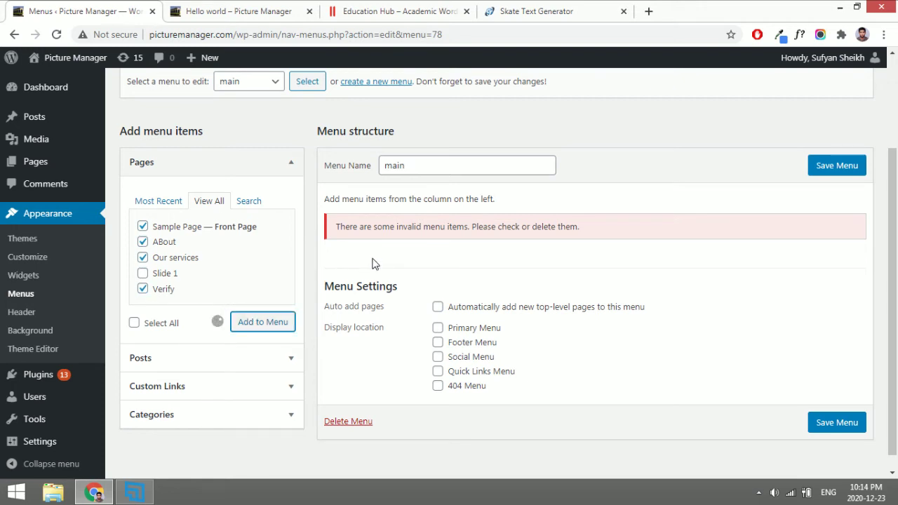
# Add the Art, Crime, Fashion, Health and Movies categories to the menu.
pyautogui.scroll(-2, 375, 350)
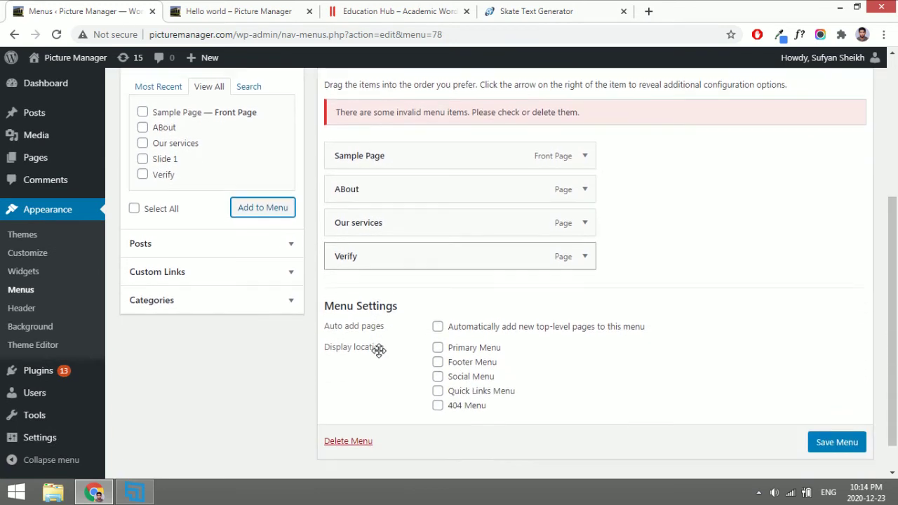
pyautogui.click(251, 292)
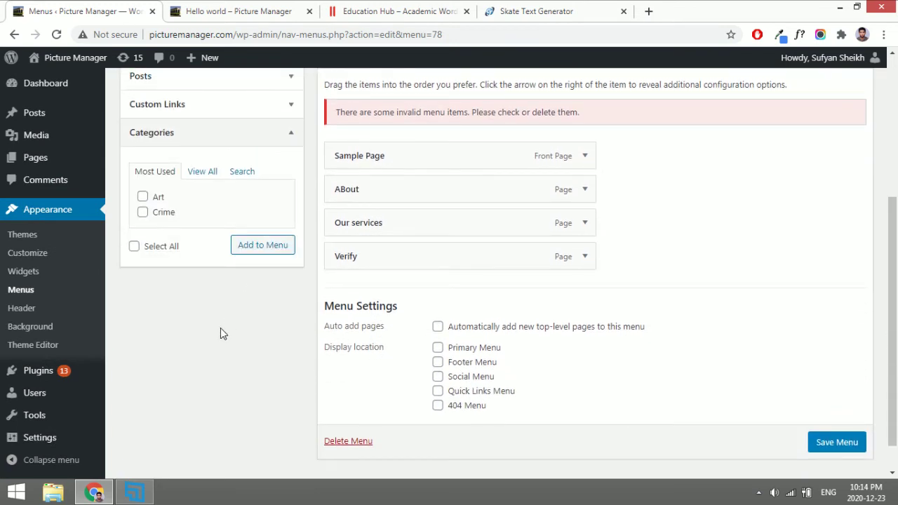
pyautogui.click(199, 171)
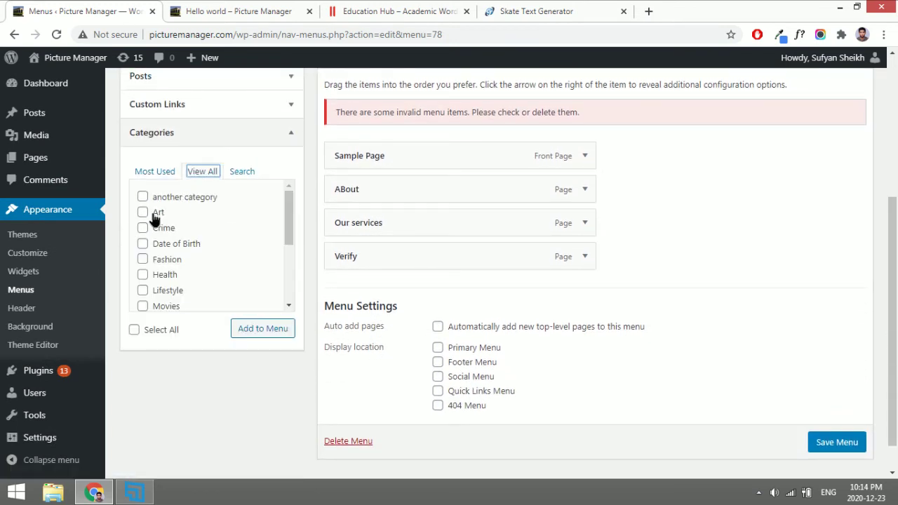
pyautogui.click(167, 274)
pyautogui.click(166, 306)
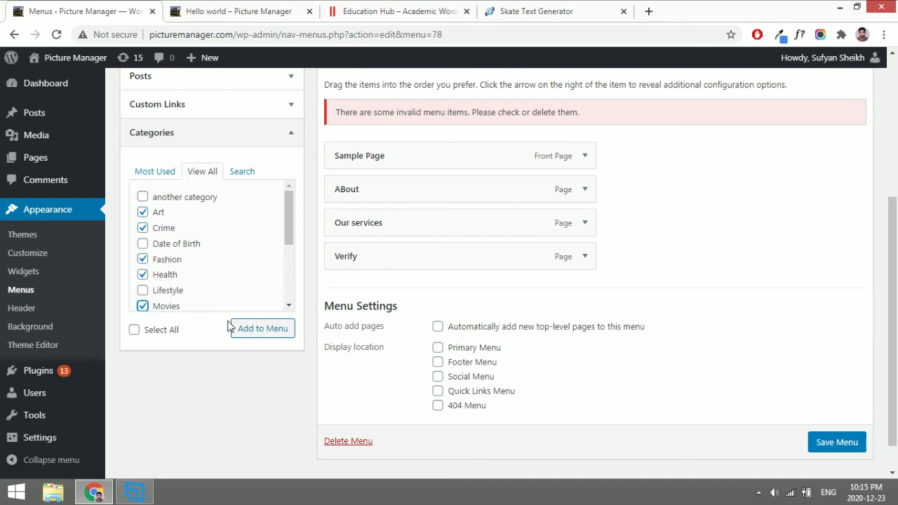
pyautogui.click(245, 337)
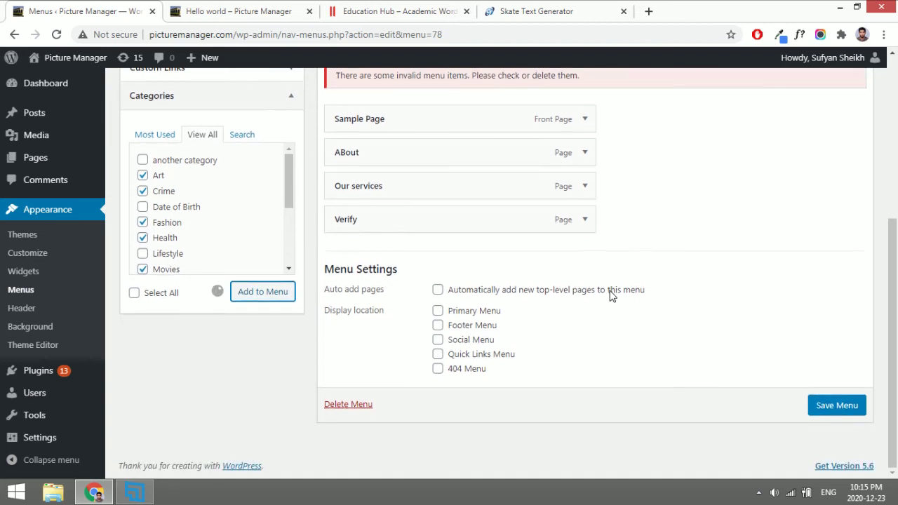
# Assign the main menu to the Primary Menu location and save it.
pyautogui.scroll(-3, 416, 282)
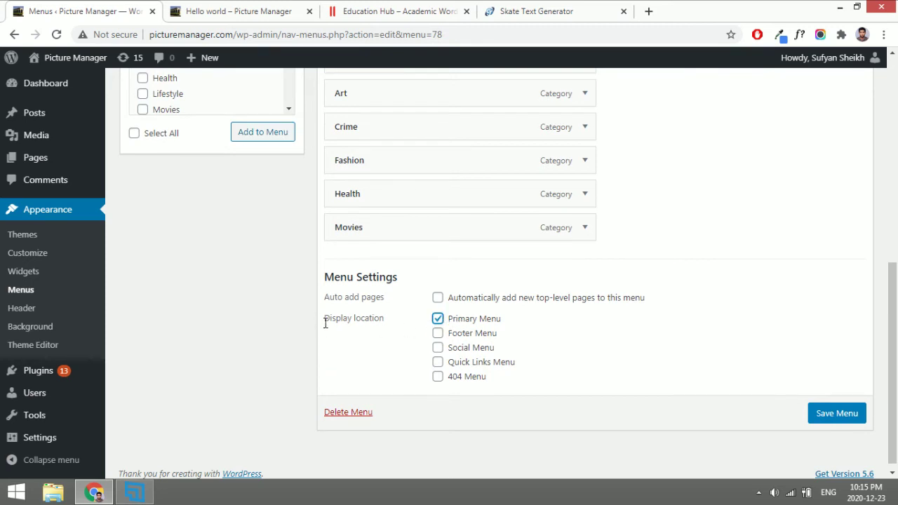
pyautogui.moveTo(325, 323); pyautogui.dragTo(511, 323)
pyautogui.click(514, 317)
pyautogui.scroll(2, 514, 317)
pyautogui.scroll(-1, 514, 317)
pyautogui.scroll(-1, 515, 317)
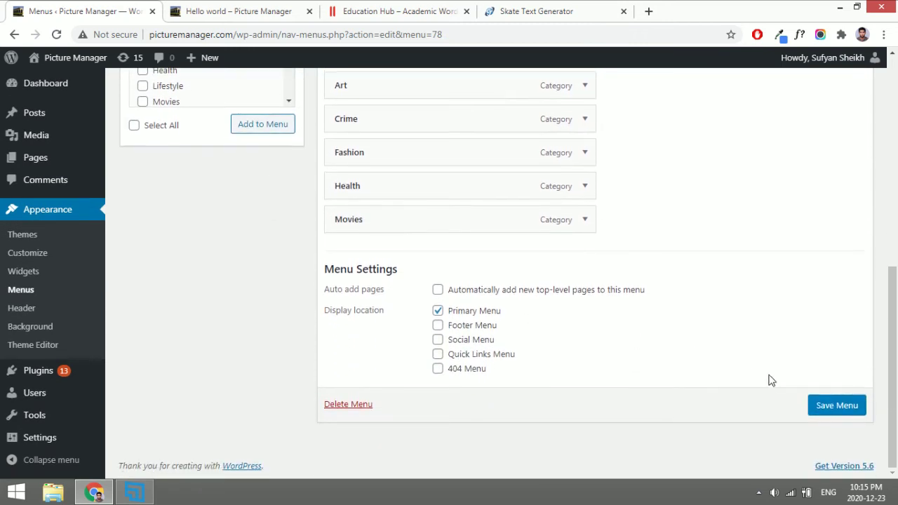
pyautogui.click(823, 408)
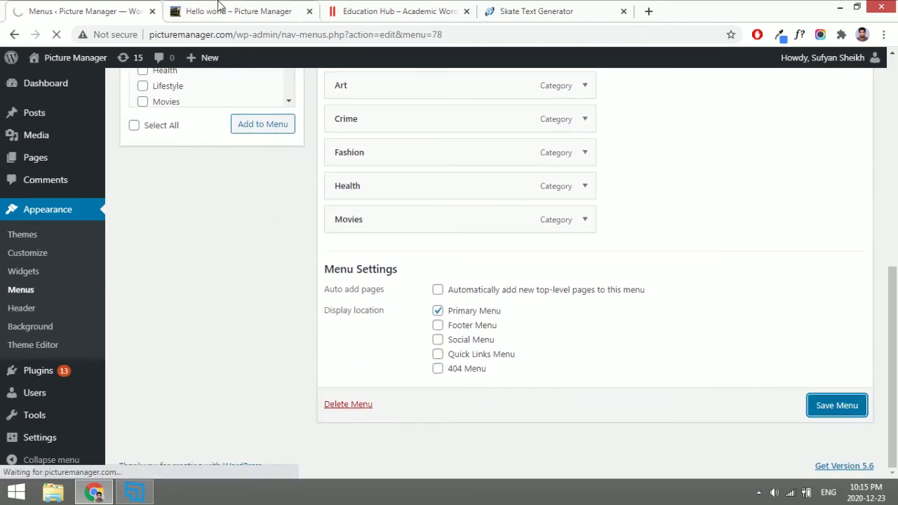
pyautogui.click(217, 10)
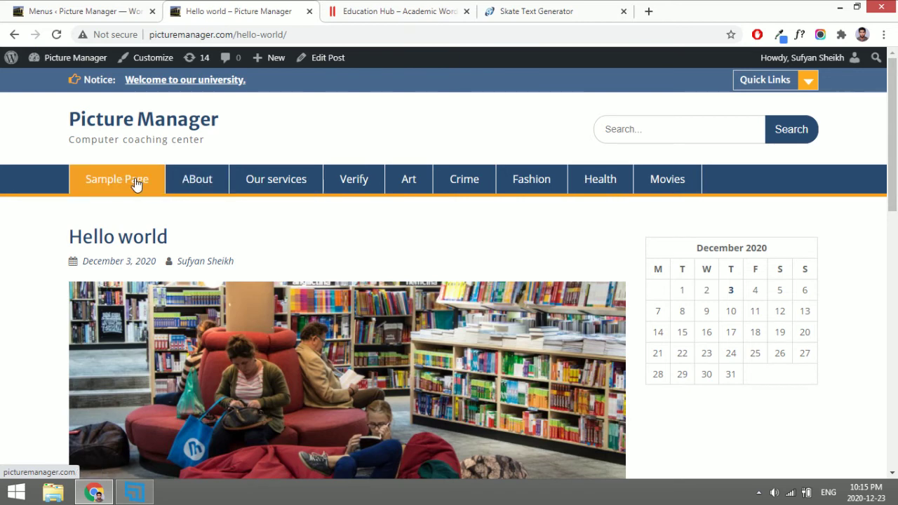
pyautogui.click(28, 11)
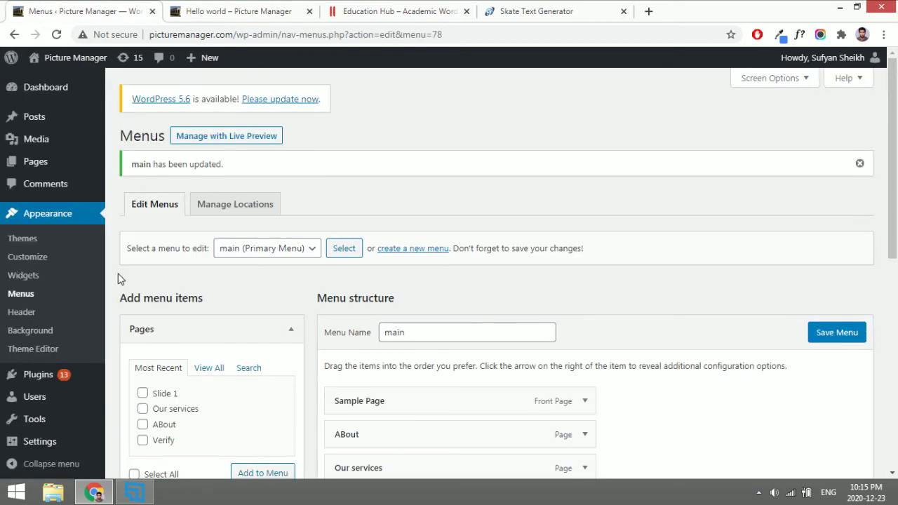
pyautogui.rightClick(57, 167)
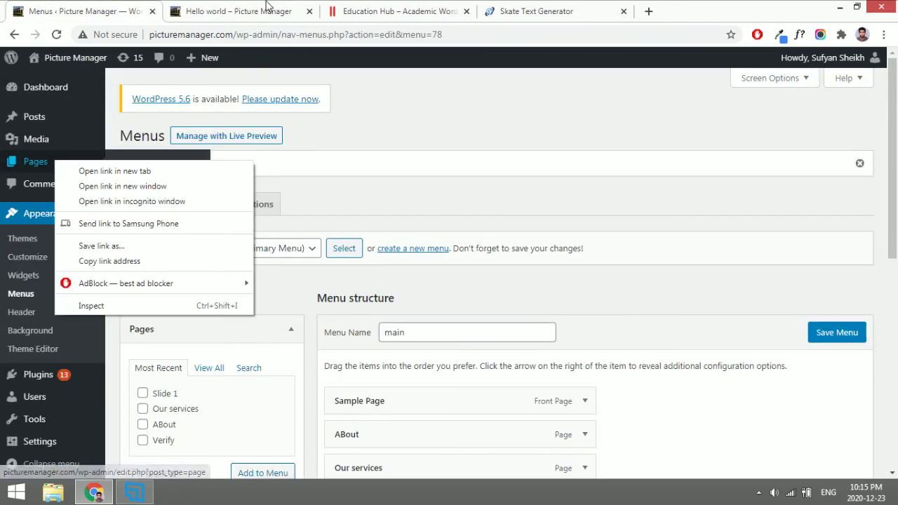
pyautogui.click(267, 10)
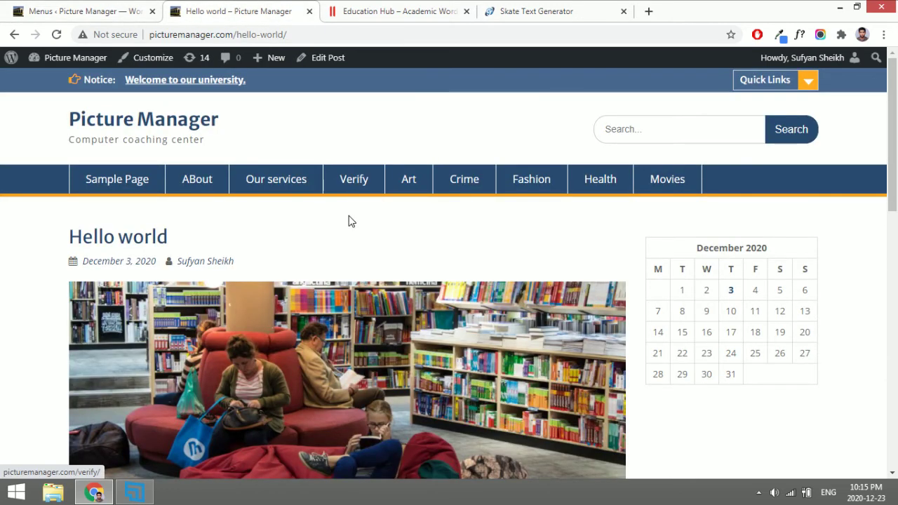
pyautogui.click(96, 4)
pyautogui.scroll(-3, 345, 242)
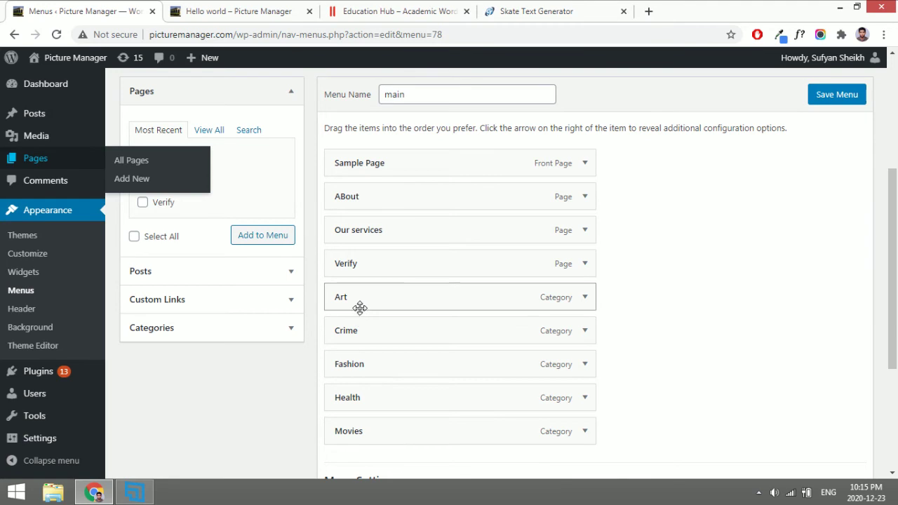
# Indent Crime under Movies and Fashion and Health under Art, then save the menu.
pyautogui.moveTo(351, 339); pyautogui.dragTo(356, 252)
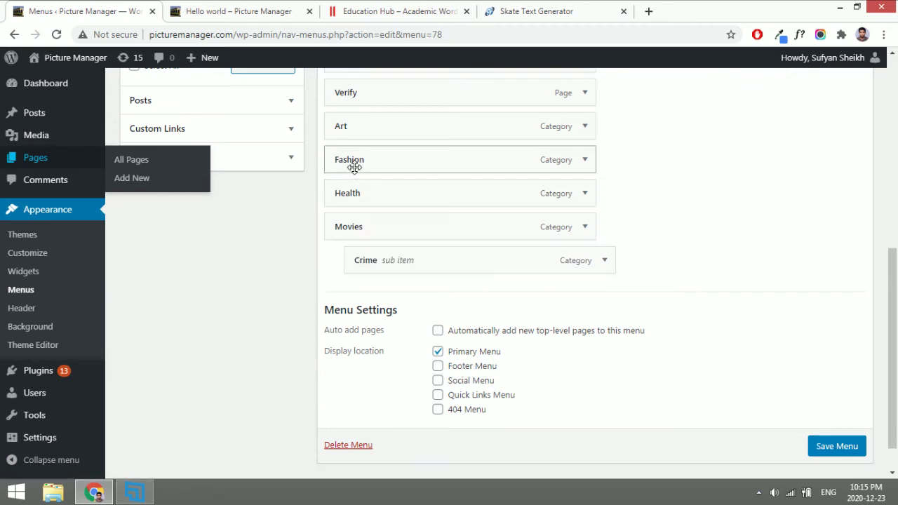
pyautogui.moveTo(354, 167)
pyautogui.mouseDown()
pyautogui.moveTo(345, 147)
pyautogui.moveTo(361, 158)
pyautogui.moveTo(335, 192)
pyautogui.moveTo(361, 193)
pyautogui.mouseUp()
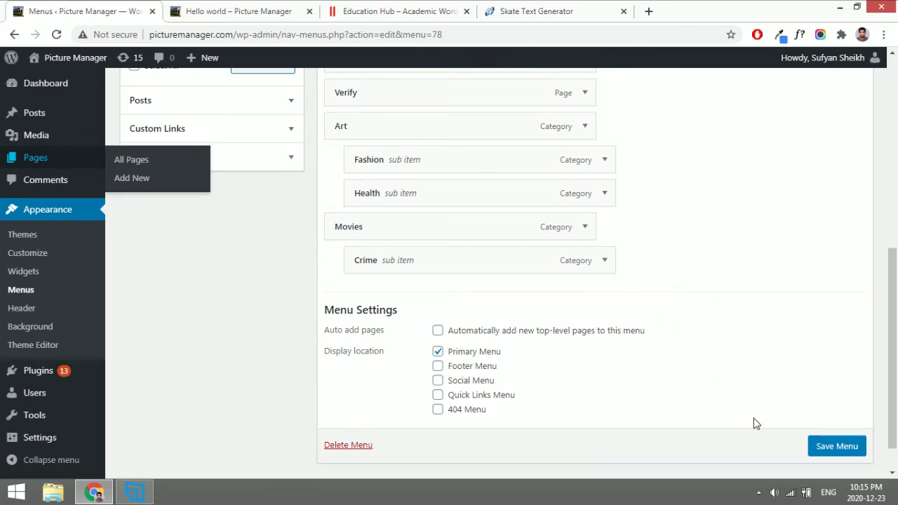
pyautogui.click(829, 455)
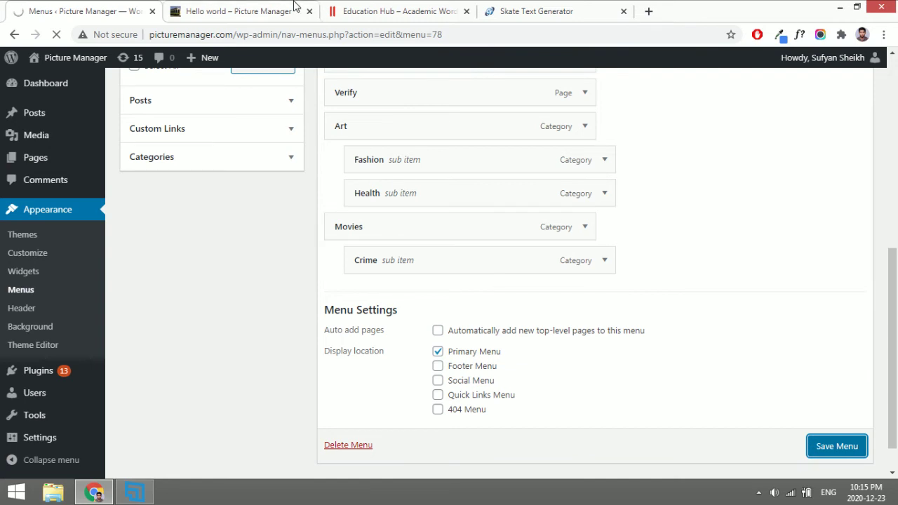
pyautogui.click(295, 8)
# Reload the live site to check the nested navigation menu.
pyautogui.click(56, 34)
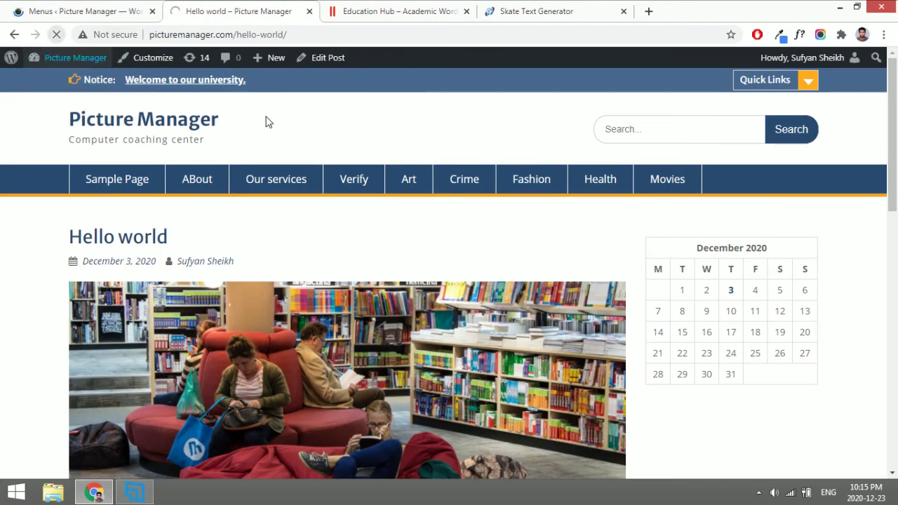
pyautogui.moveTo(411, 183)
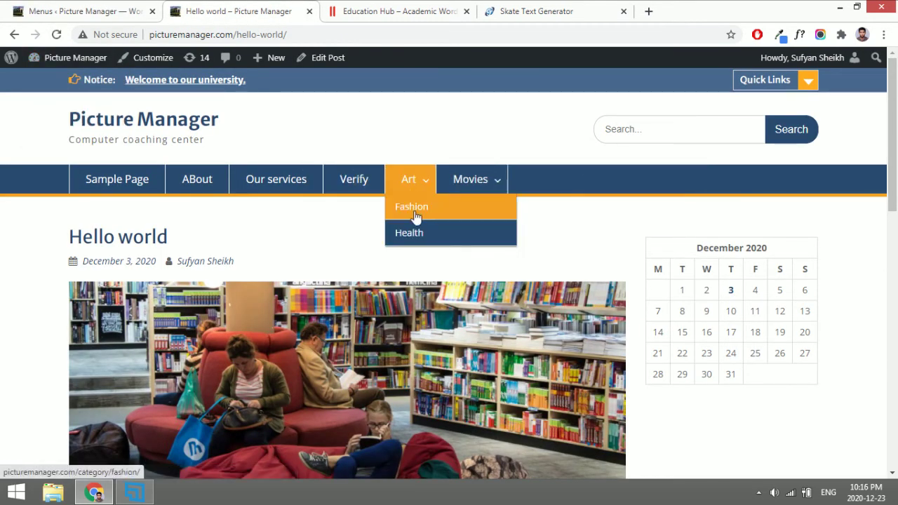
pyautogui.moveTo(461, 176)
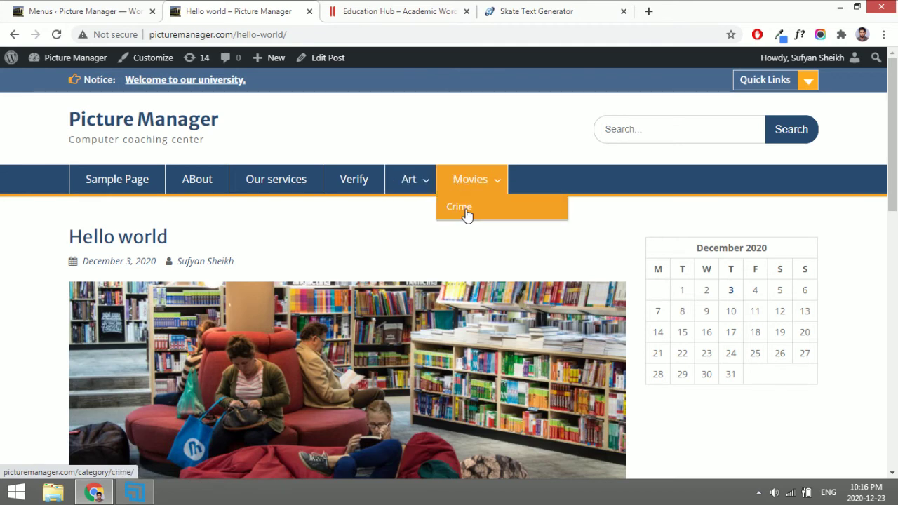
# Move ABout below Our services, save the main menu, and view the reordered live navigation.
pyautogui.click(79, 11)
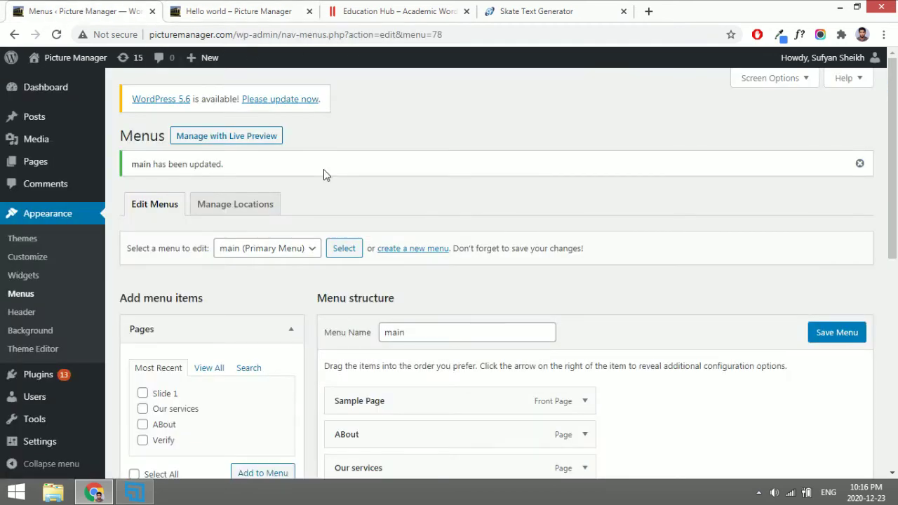
pyautogui.scroll(-4, 323, 170)
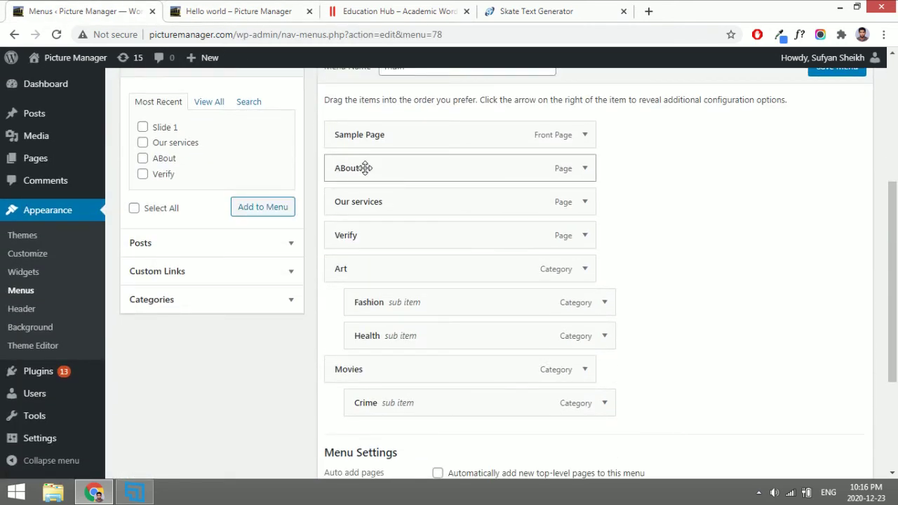
pyautogui.moveTo(365, 168)
pyautogui.mouseDown()
pyautogui.moveTo(365, 204)
pyautogui.moveTo(368, 146)
pyautogui.moveTo(367, 173)
pyautogui.mouseUp()
pyautogui.scroll(1, 648, 179)
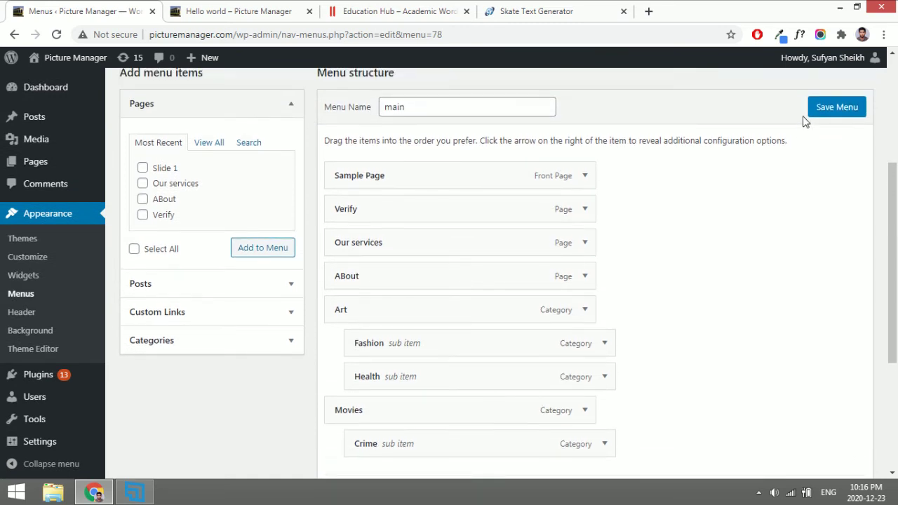
pyautogui.click(825, 104)
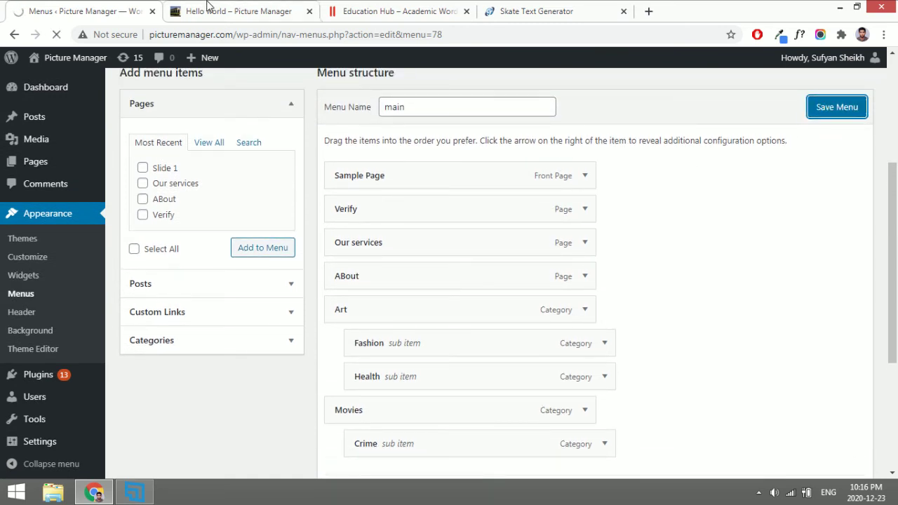
pyautogui.click(208, 8)
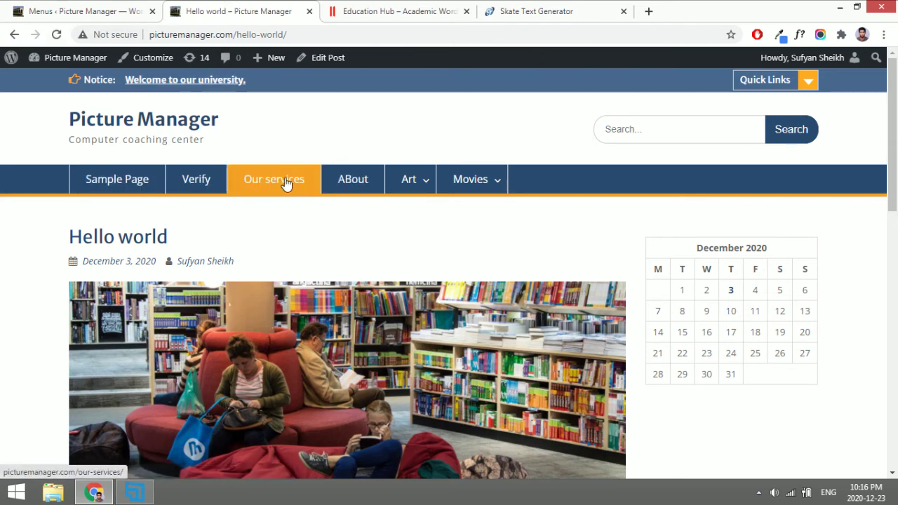
pyautogui.moveTo(411, 180)
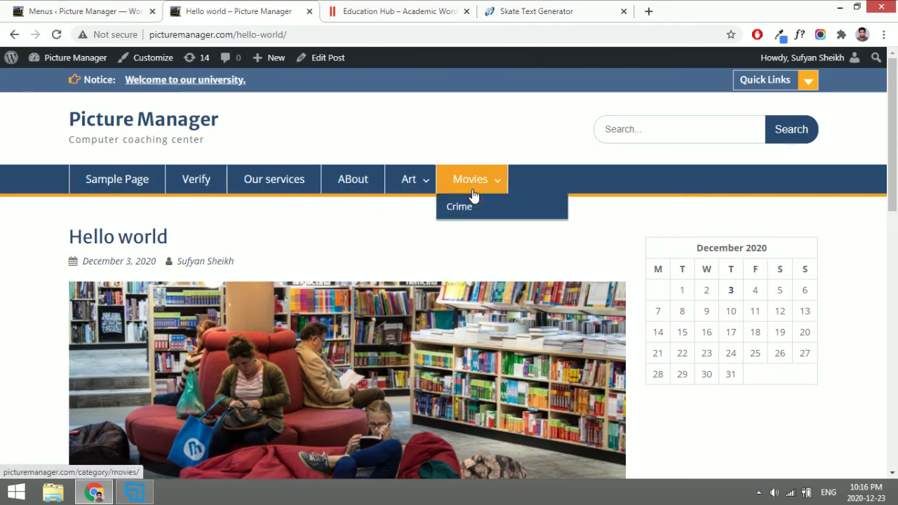
# Nest Movies under Health with Crime as its sibling, and save the main menu.
pyautogui.click(42, 12)
pyautogui.scroll(-4, 325, 222)
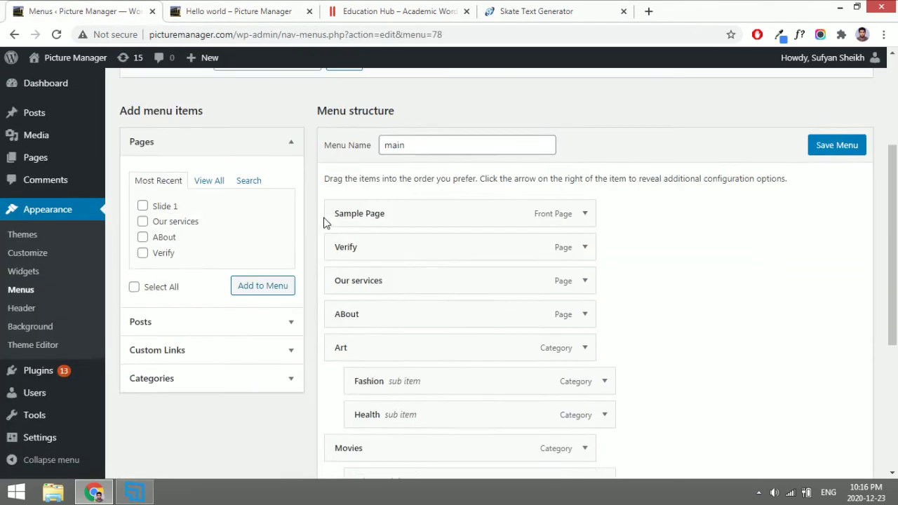
pyautogui.moveTo(358, 351)
pyautogui.mouseDown()
pyautogui.moveTo(403, 347)
pyautogui.moveTo(375, 313)
pyautogui.moveTo(381, 344)
pyautogui.mouseUp()
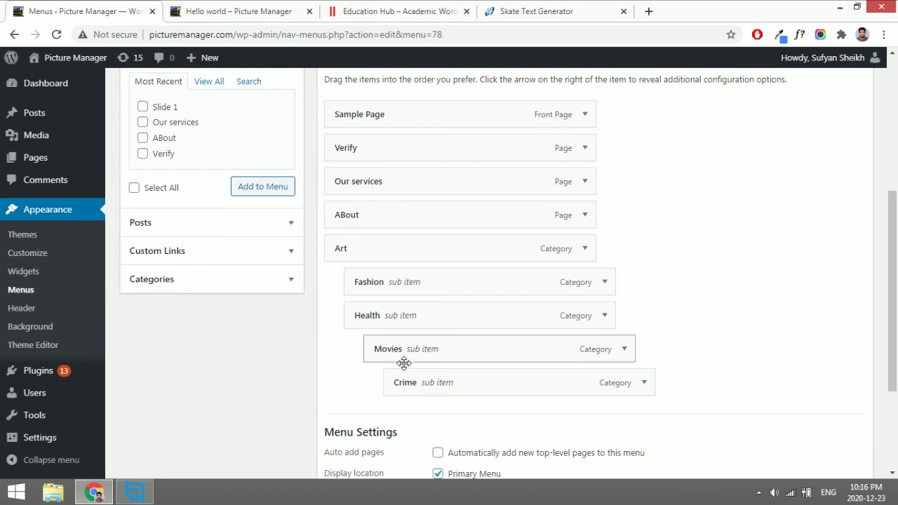
pyautogui.moveTo(404, 374); pyautogui.dragTo(385, 376)
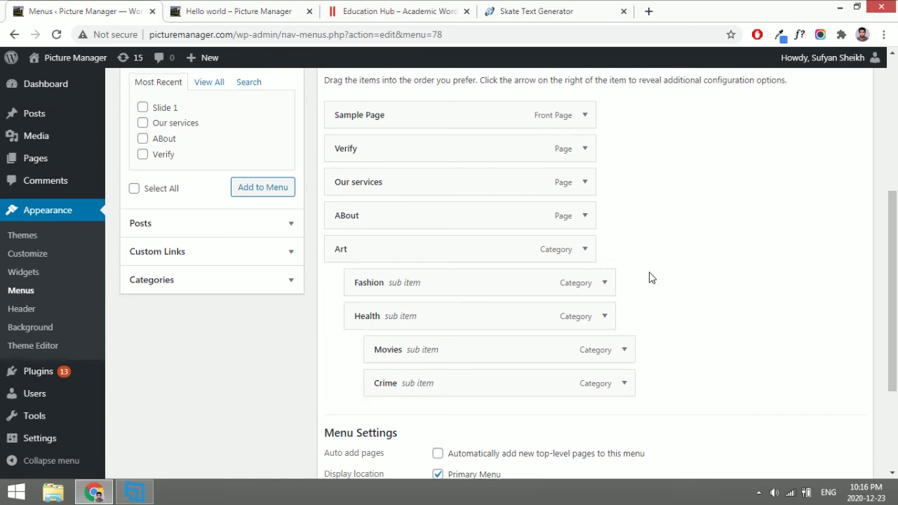
pyautogui.scroll(2, 649, 278)
pyautogui.click(828, 190)
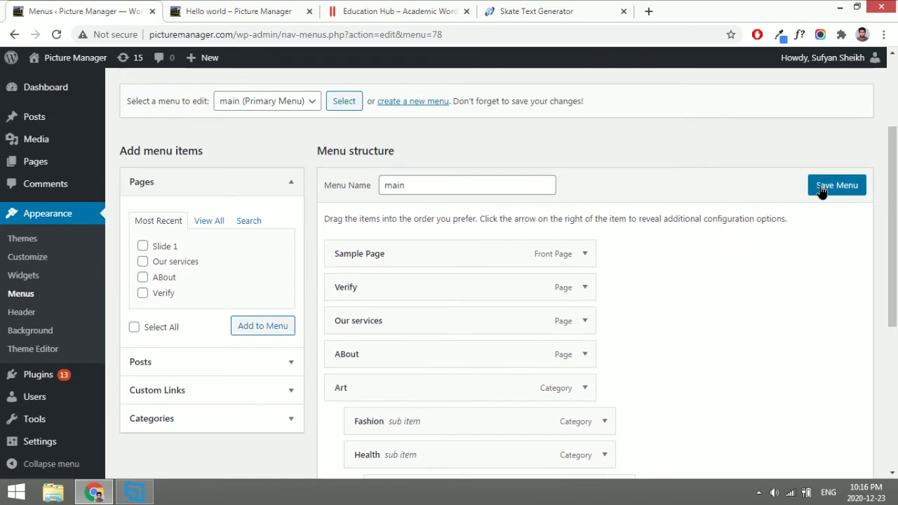
# Reload the live site to confirm Movies and Crime sit under Health, then return to the menu settings.
pyautogui.click(232, 10)
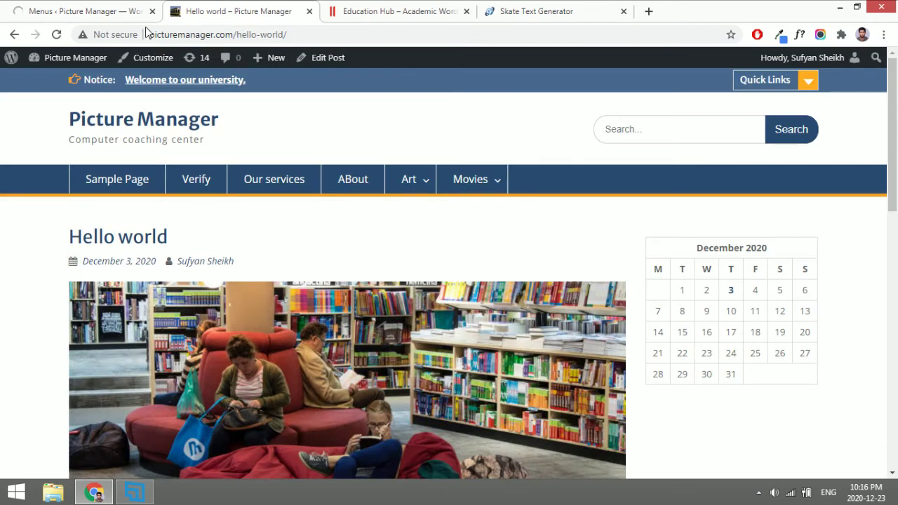
pyautogui.click(56, 35)
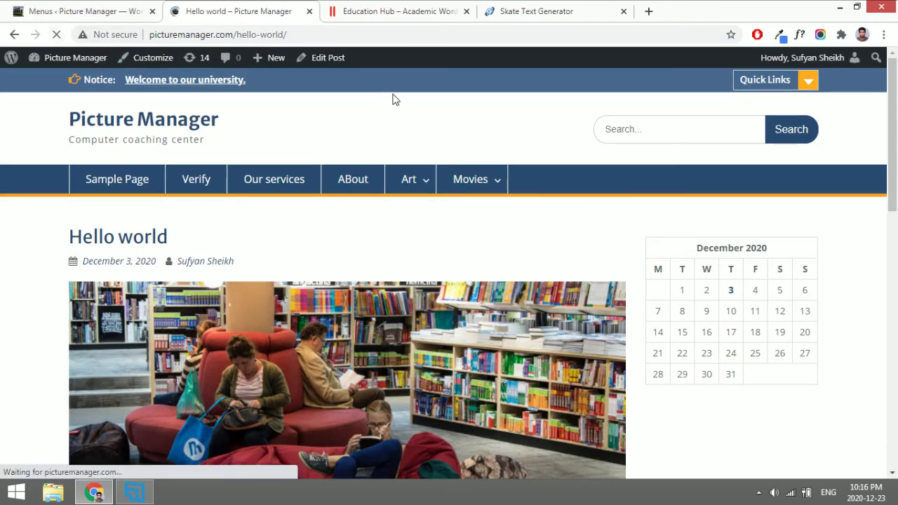
pyautogui.moveTo(408, 175)
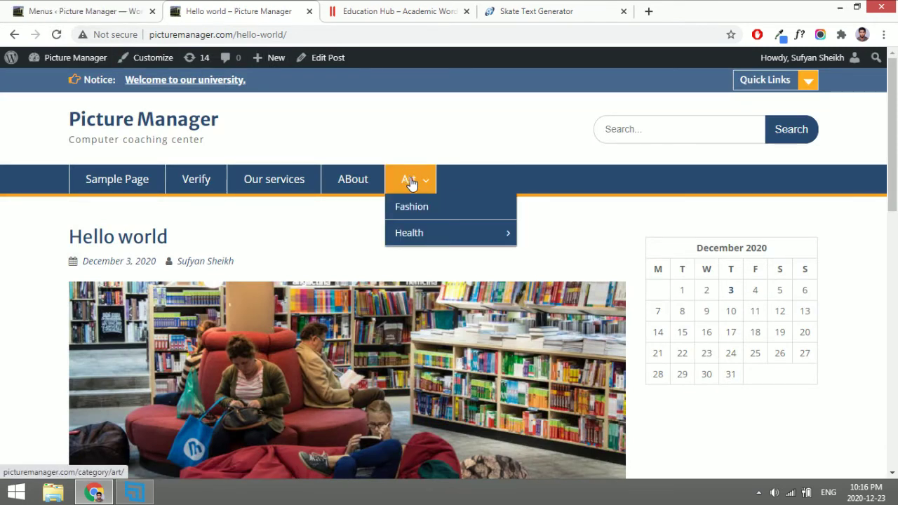
pyautogui.moveTo(463, 235)
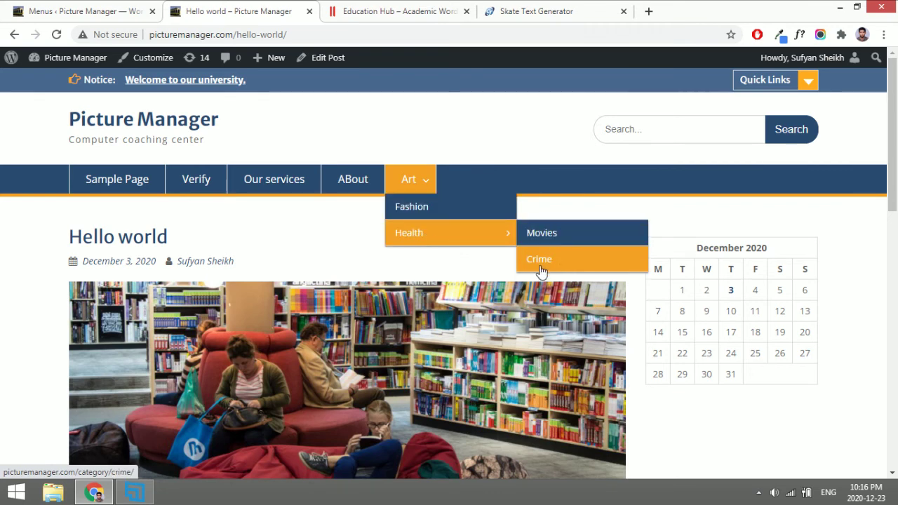
pyautogui.click(78, 11)
pyautogui.scroll(-5, 301, 291)
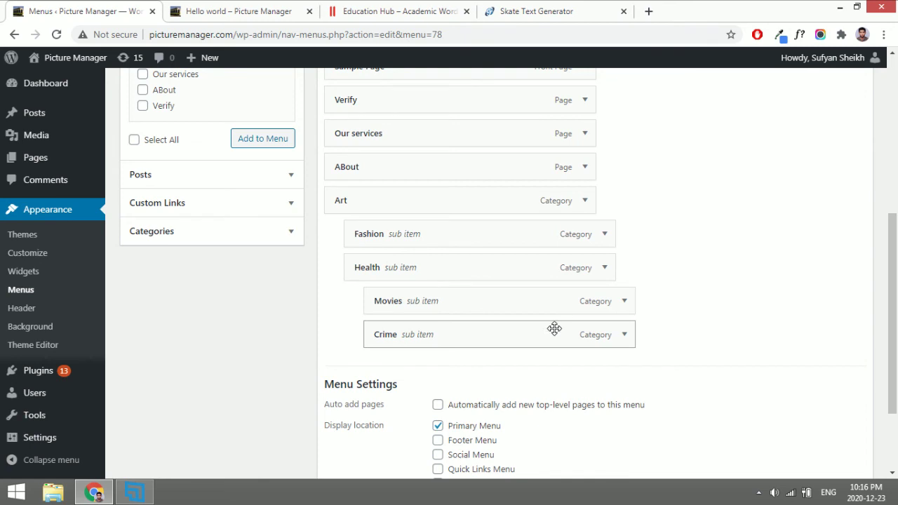
pyautogui.scroll(-3, 558, 367)
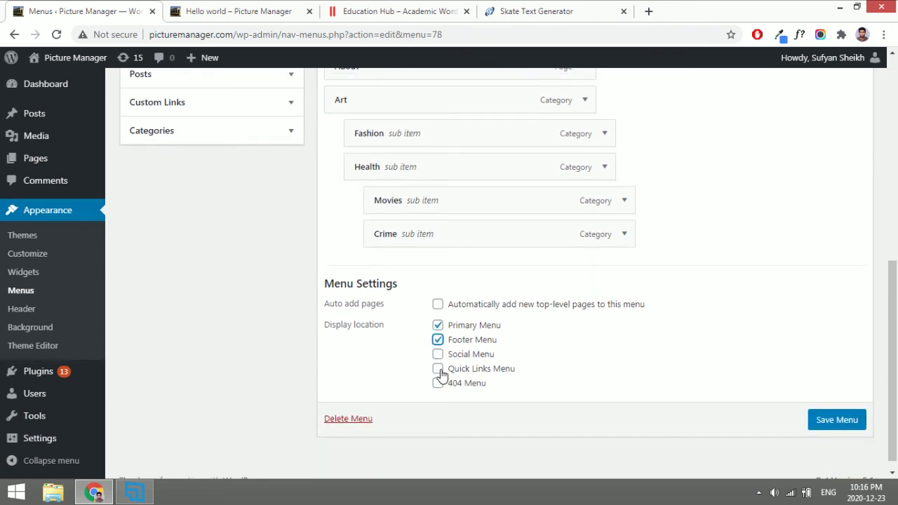
# Save the main menu in its Footer and Quick Links locations and open the site's Quick Links list.
pyautogui.click(817, 421)
pyautogui.click(232, 12)
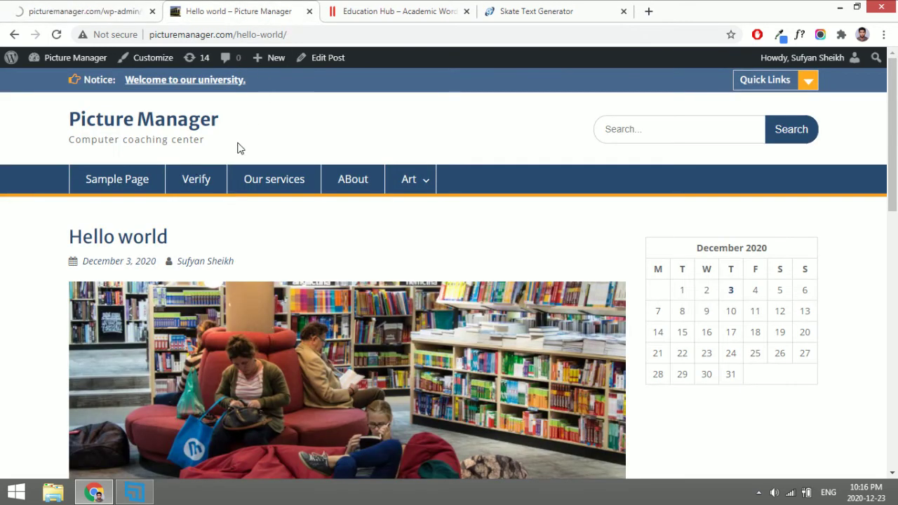
pyautogui.click(765, 80)
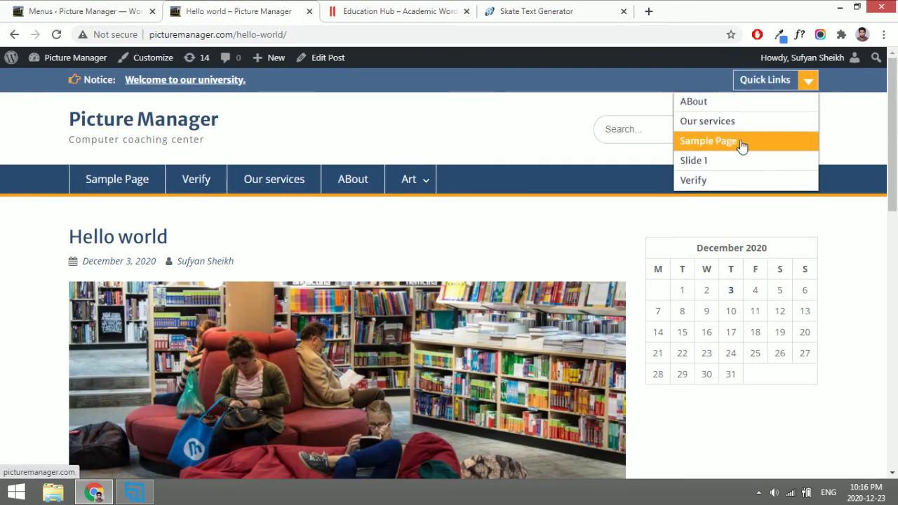
pyautogui.scroll(-12, 732, 191)
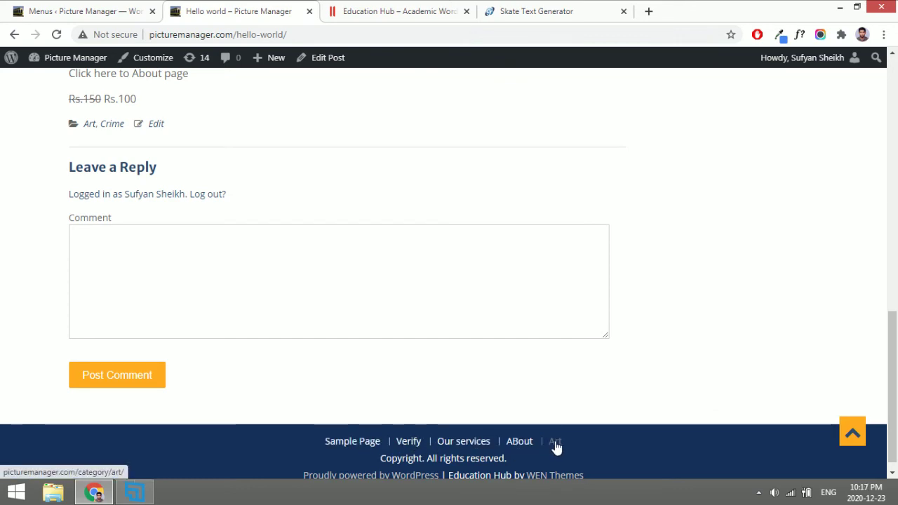
pyautogui.scroll(4, 555, 447)
pyautogui.scroll(8, 758, 160)
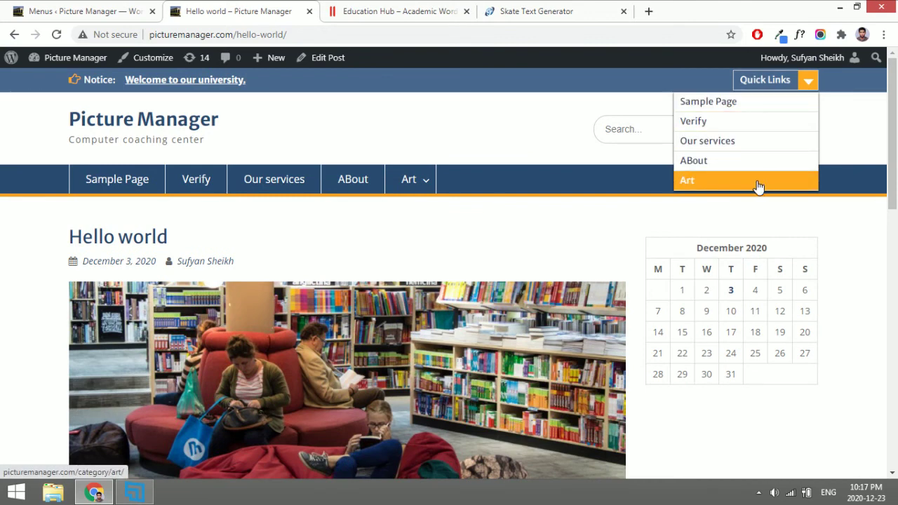
# Check the main menu entries in the live navigation, Quick Links dropdown and footer.
pyautogui.moveTo(407, 180)
pyautogui.moveTo(417, 239)
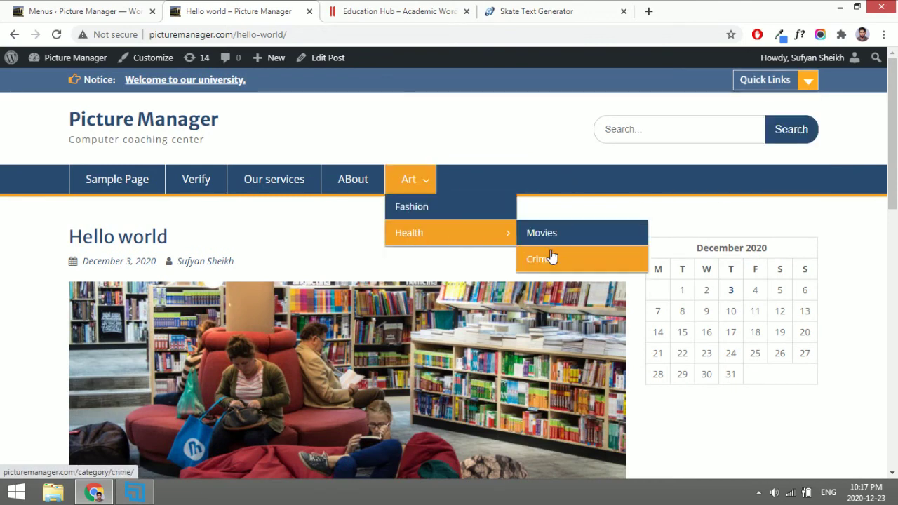
pyautogui.moveTo(767, 88)
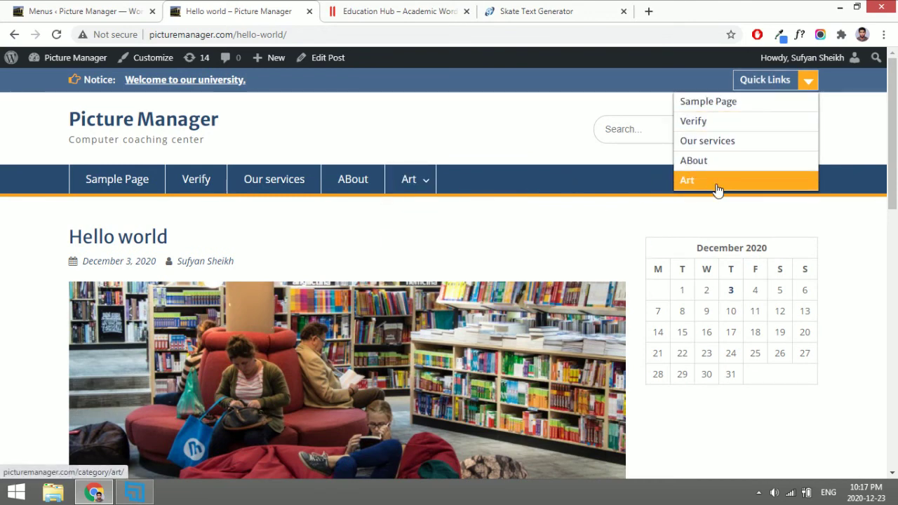
pyautogui.scroll(-15, 717, 190)
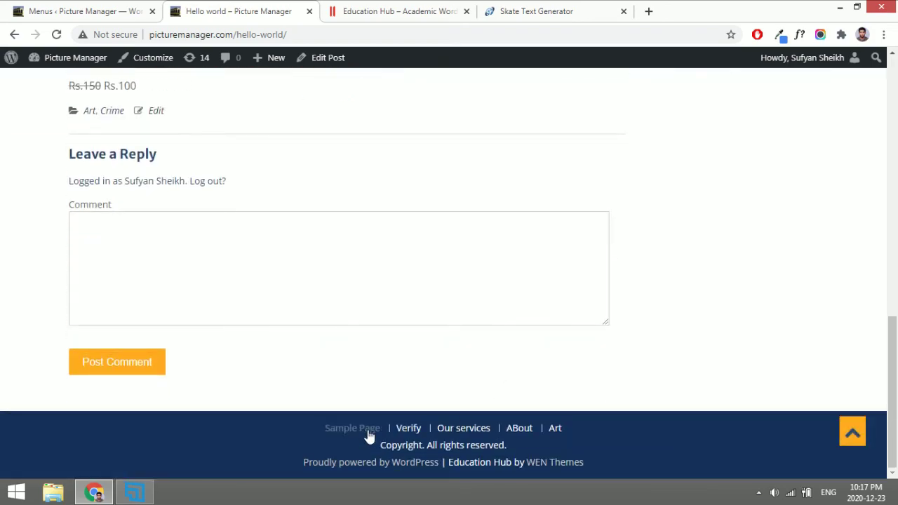
pyautogui.scroll(15, 548, 426)
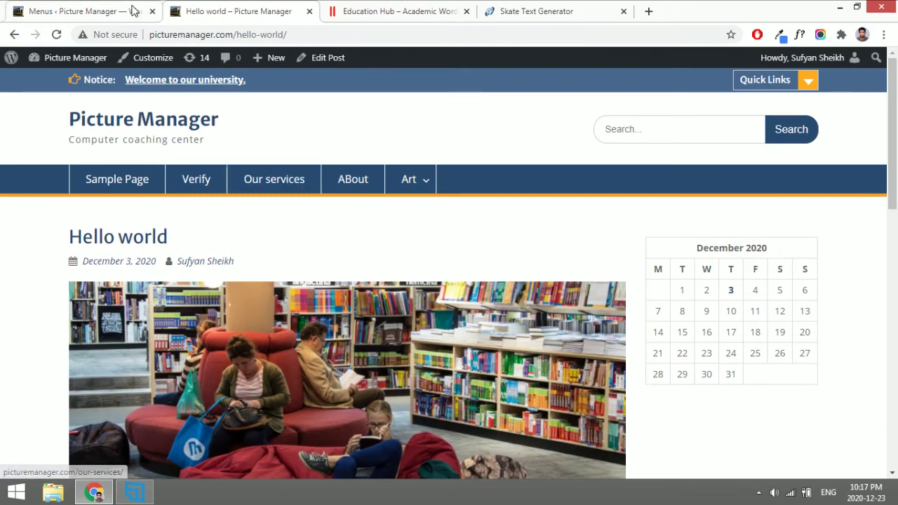
pyautogui.click(134, 10)
pyautogui.scroll(-6, 481, 302)
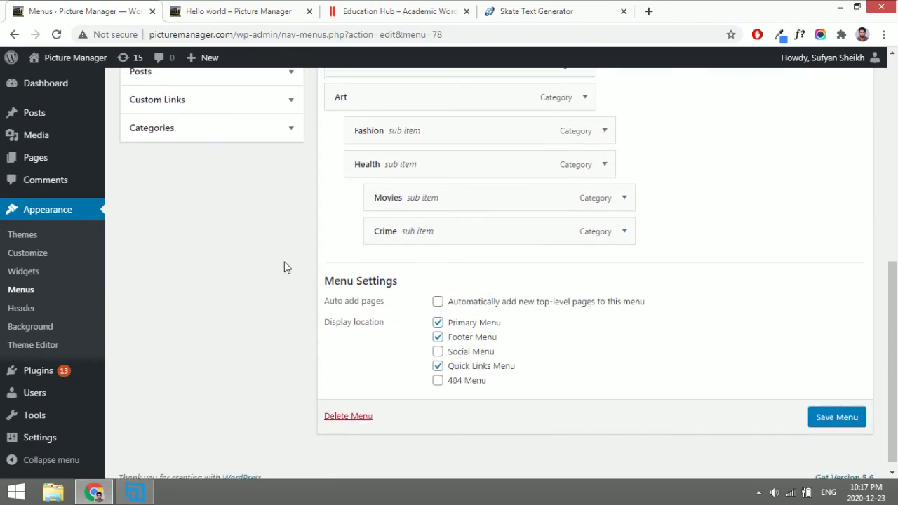
# Load the 'social' menu for editing.
pyautogui.scroll(6, 285, 267)
pyautogui.click(304, 249)
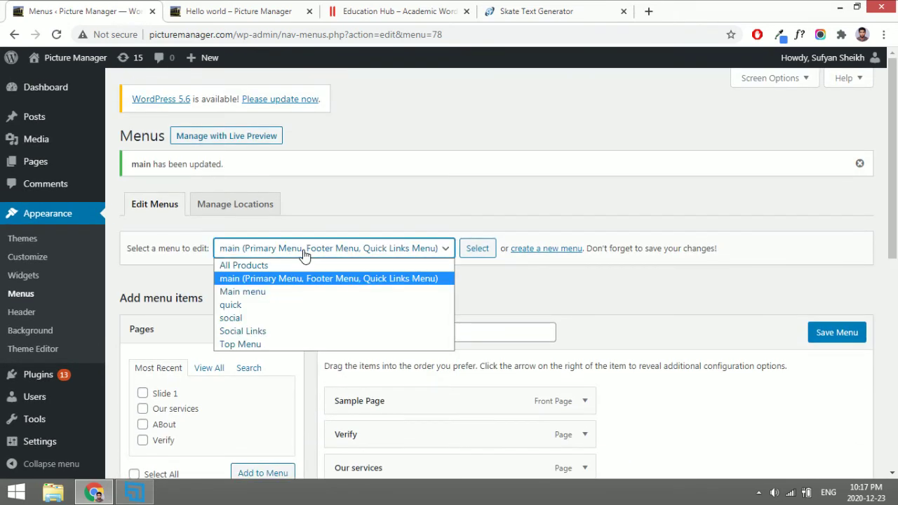
pyautogui.click(270, 319)
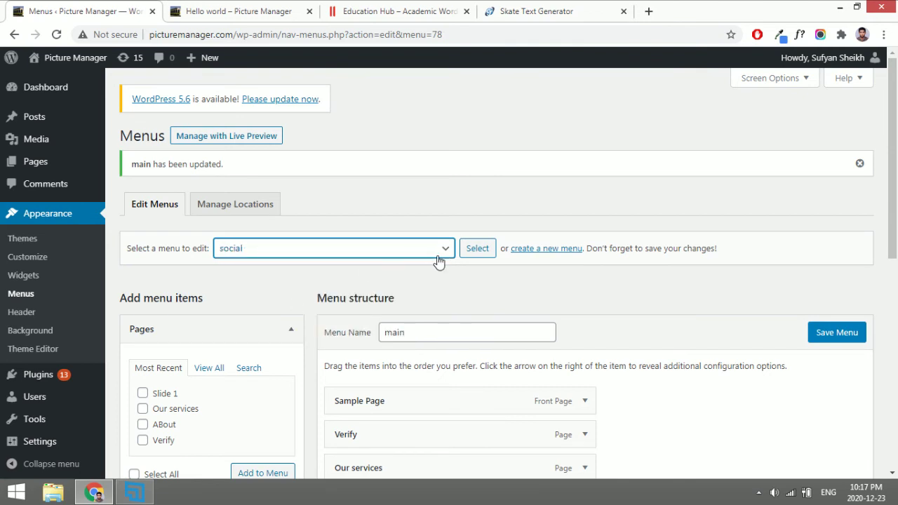
pyautogui.click(476, 251)
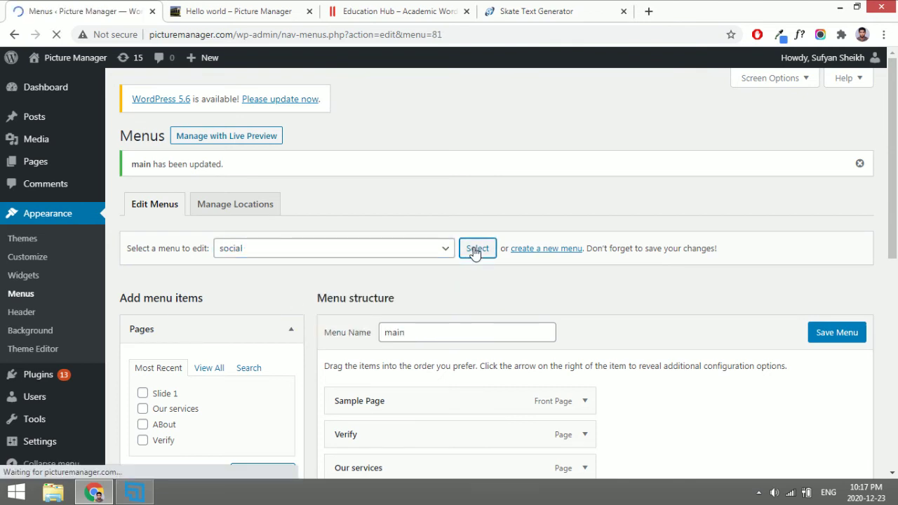
# Remove the FB and TW custom links from the social menu.
pyautogui.scroll(-3, 473, 251)
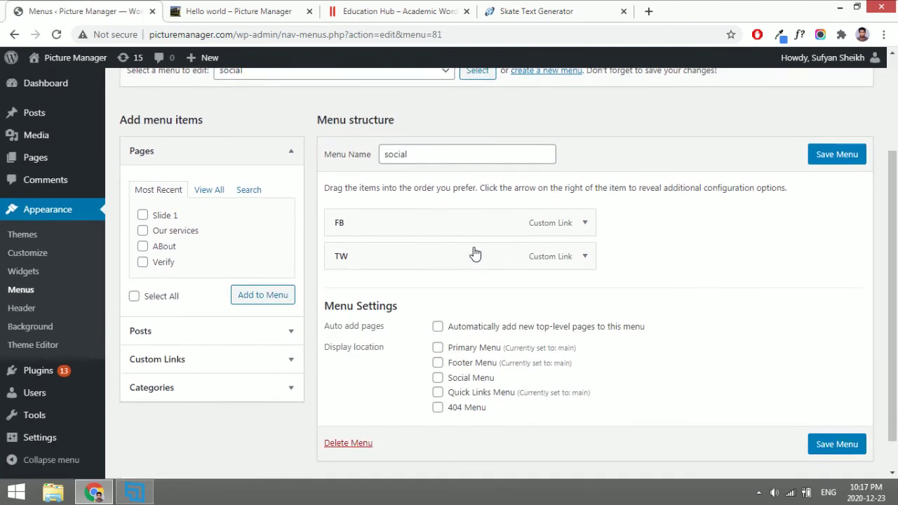
pyautogui.click(583, 223)
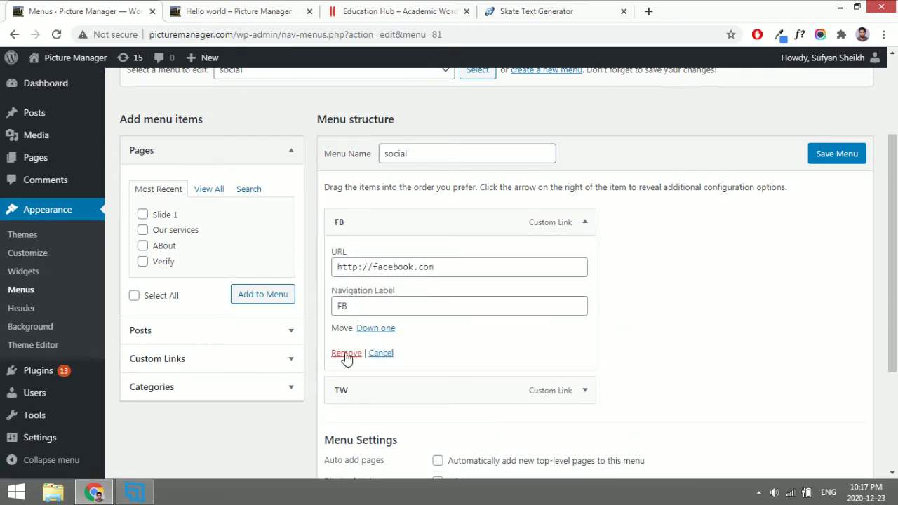
pyautogui.click(346, 354)
pyautogui.click(584, 223)
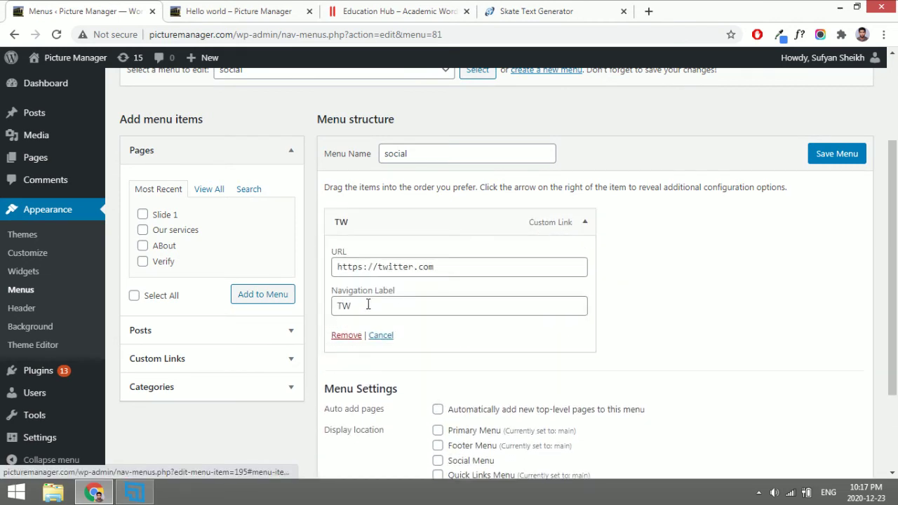
pyautogui.click(346, 335)
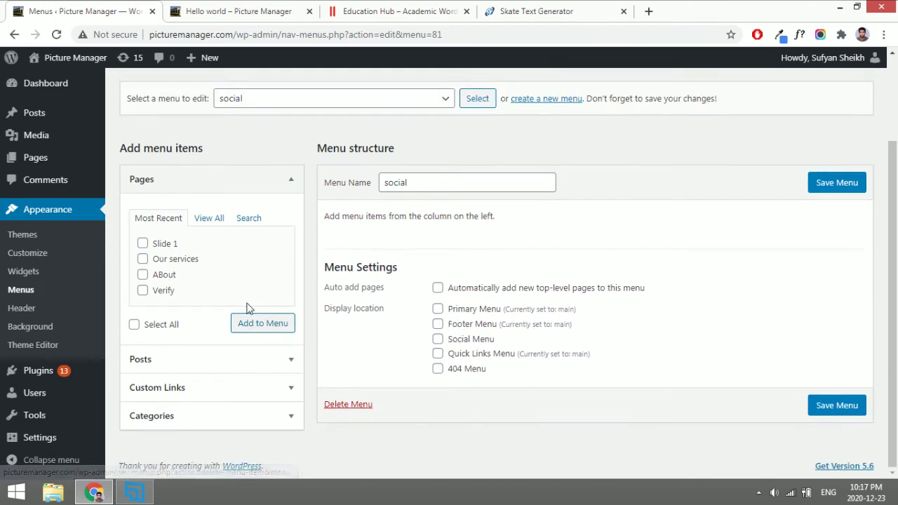
# Collapse Pages and bring up the Custom Links form, ready to enter a URL.
pyautogui.click(235, 190)
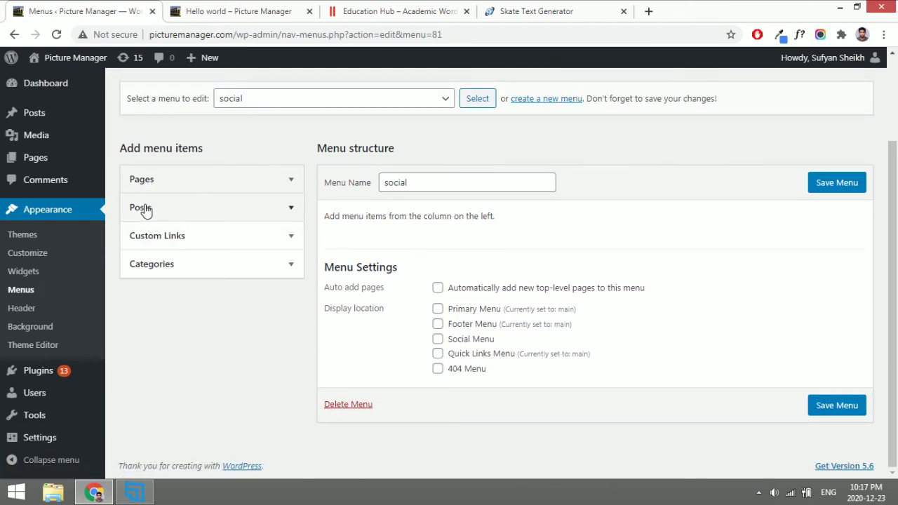
pyautogui.click(201, 242)
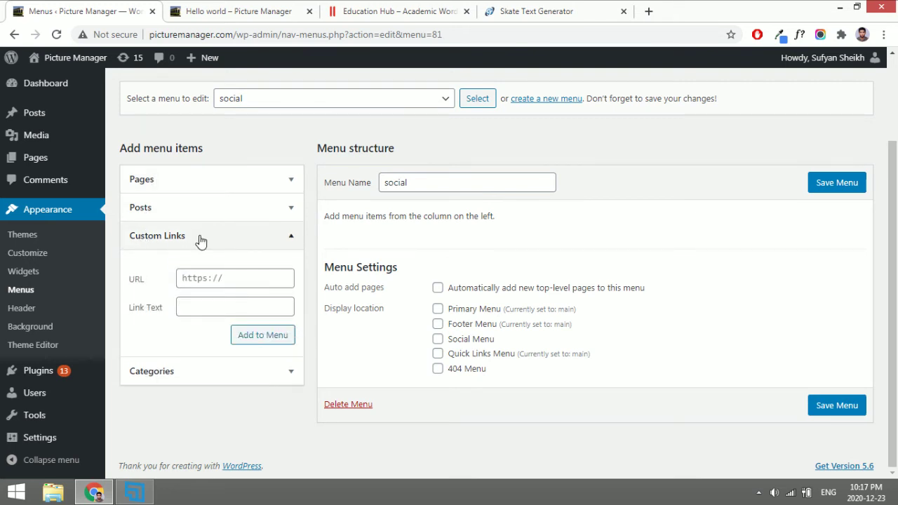
pyautogui.click(237, 277)
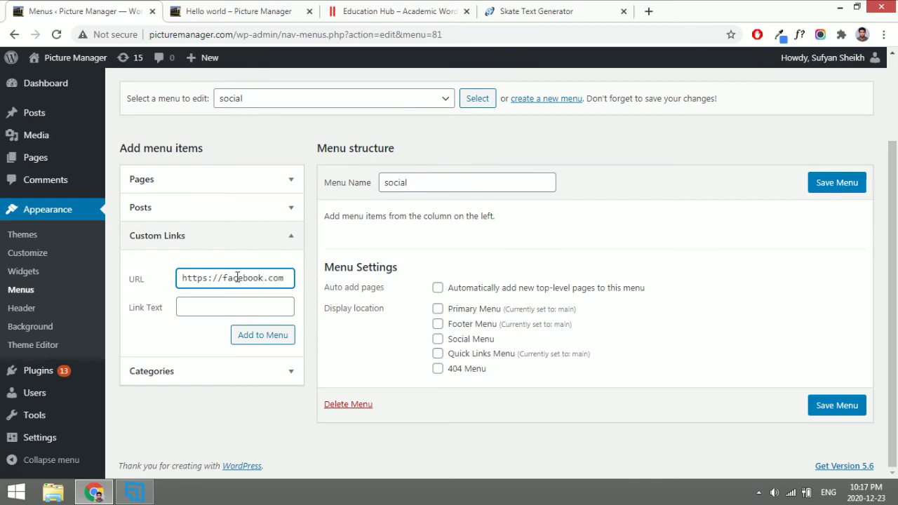
# Add custom links named fb (Facebook) and tw (Twitter) to the social menu.
pyautogui.press('Tab')
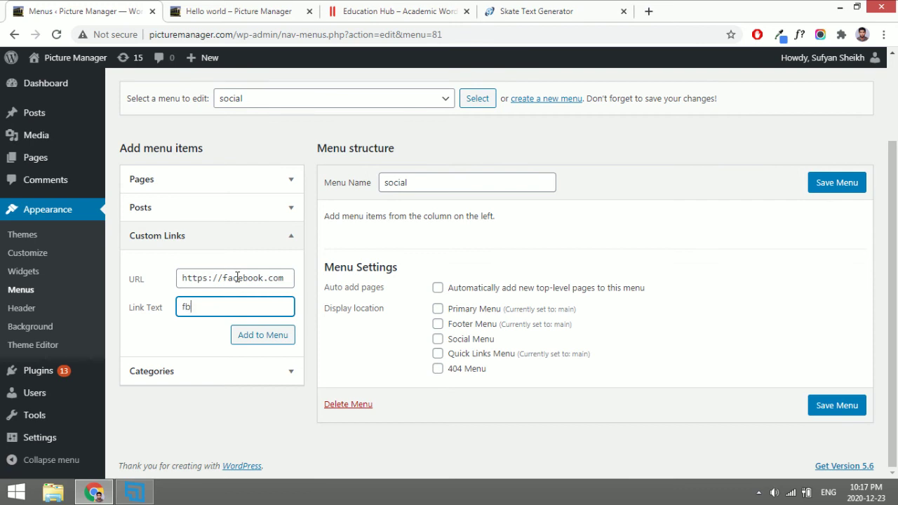
pyautogui.write('fb')
pyautogui.click(253, 346)
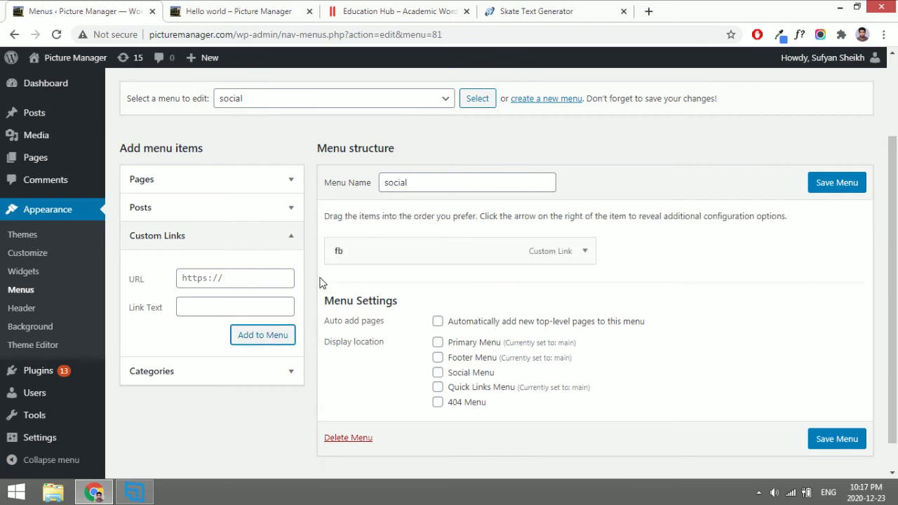
pyautogui.click(267, 274)
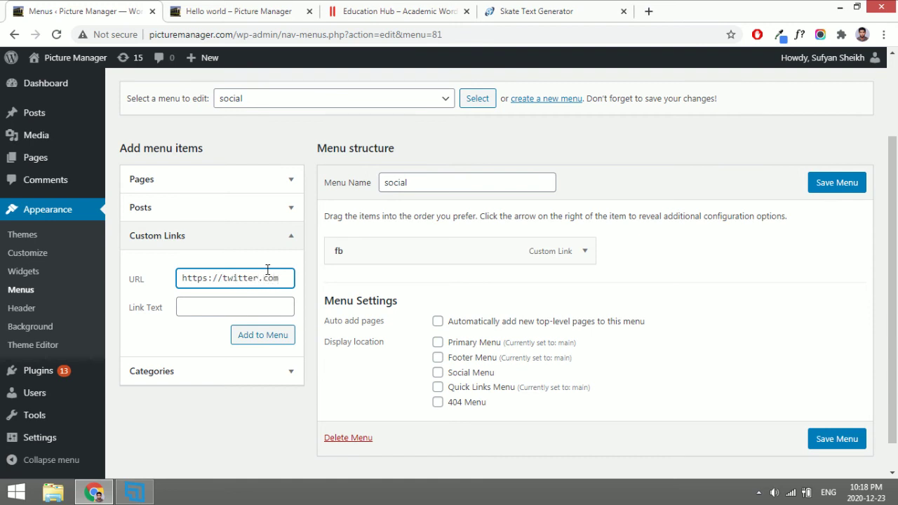
pyautogui.press('Tab')
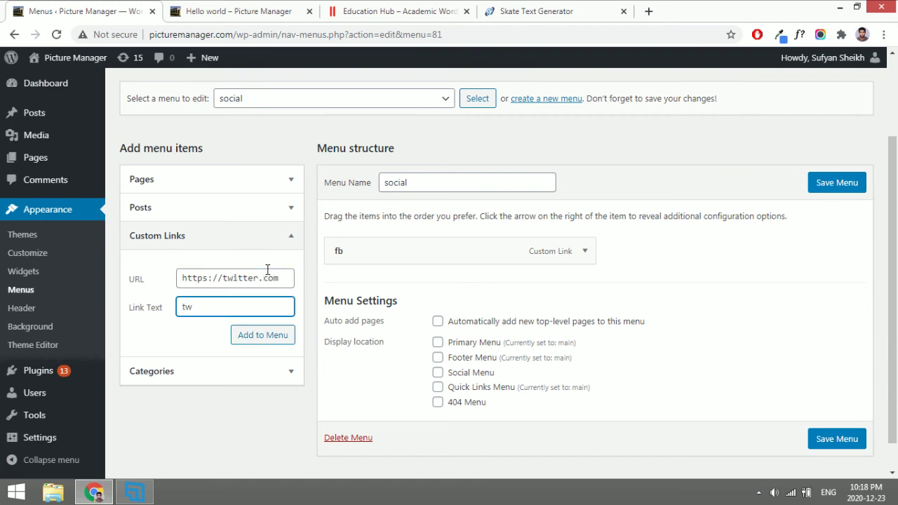
pyautogui.click(262, 340)
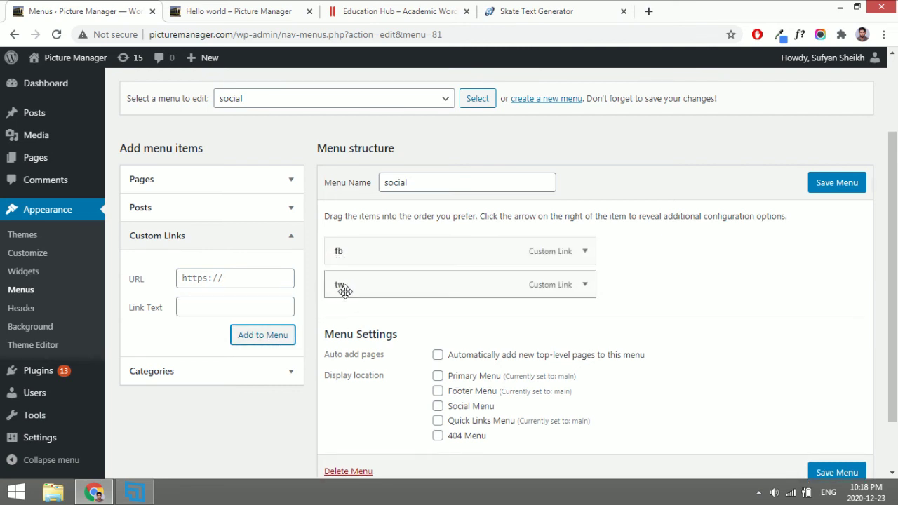
# Assign the social menu to the Social Menu display location and save it.
pyautogui.scroll(-1, 589, 326)
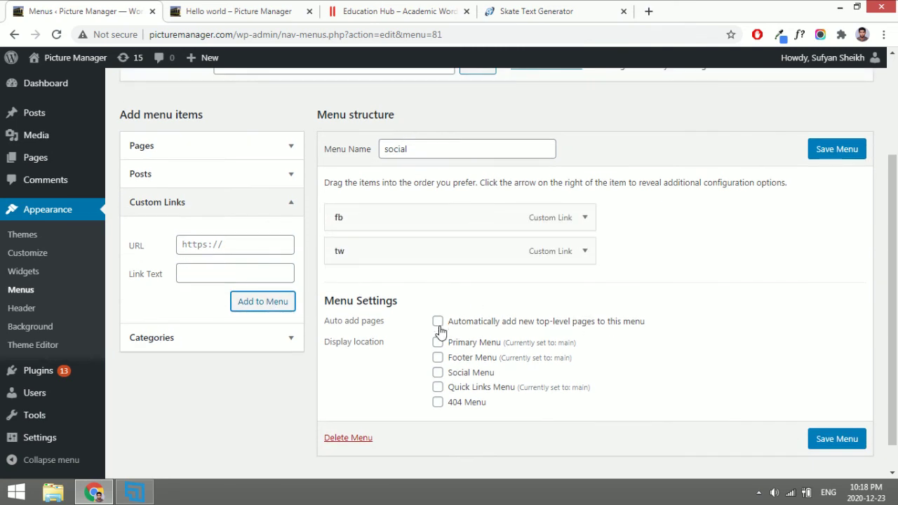
pyautogui.click(438, 375)
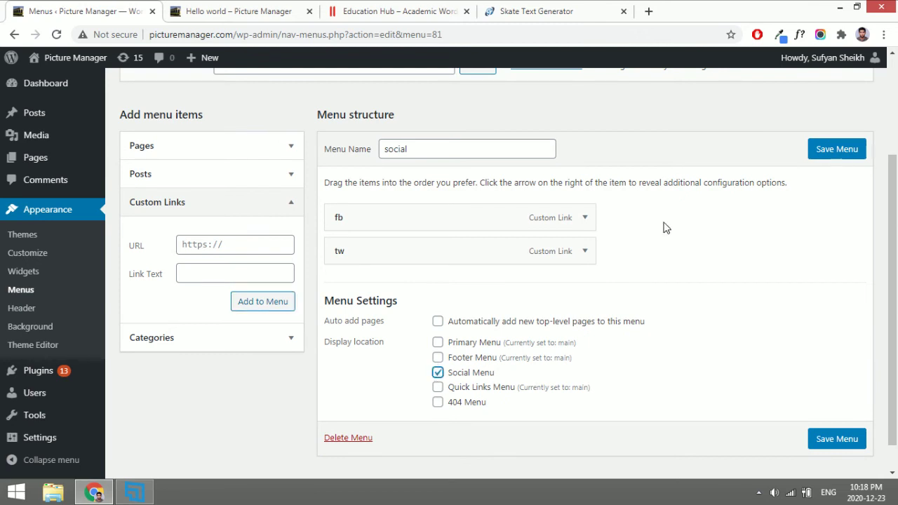
pyautogui.click(823, 147)
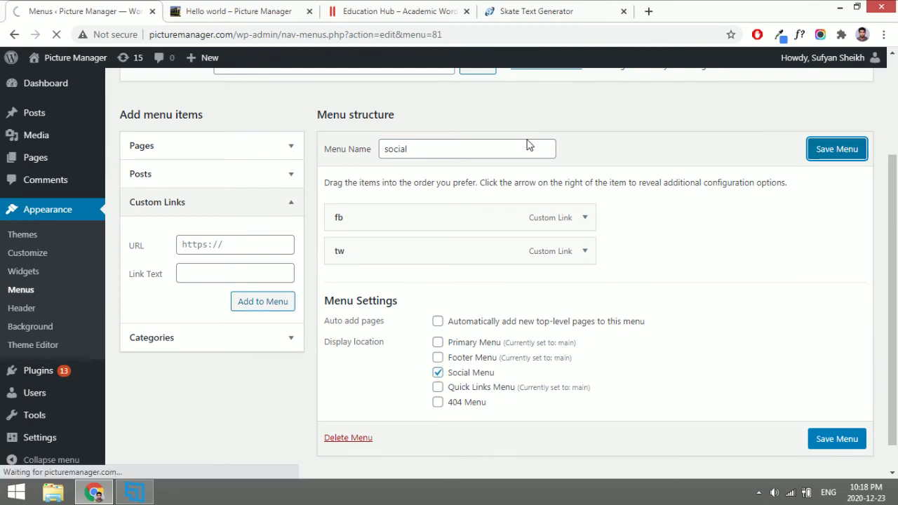
pyautogui.click(217, 7)
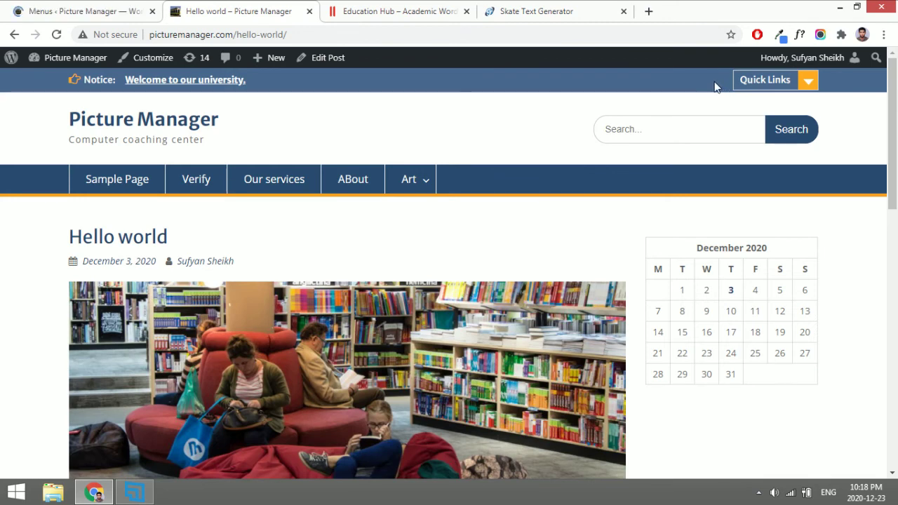
# Reload the Hello world post and check its bottom and top for the new Facebook and Twitter icons.
pyautogui.press('F5')
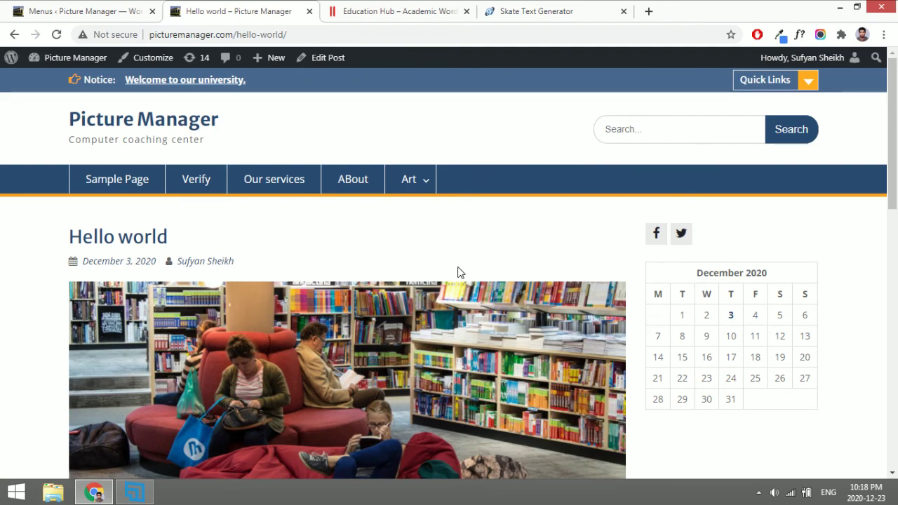
pyautogui.press('End')
pyautogui.press('Home')
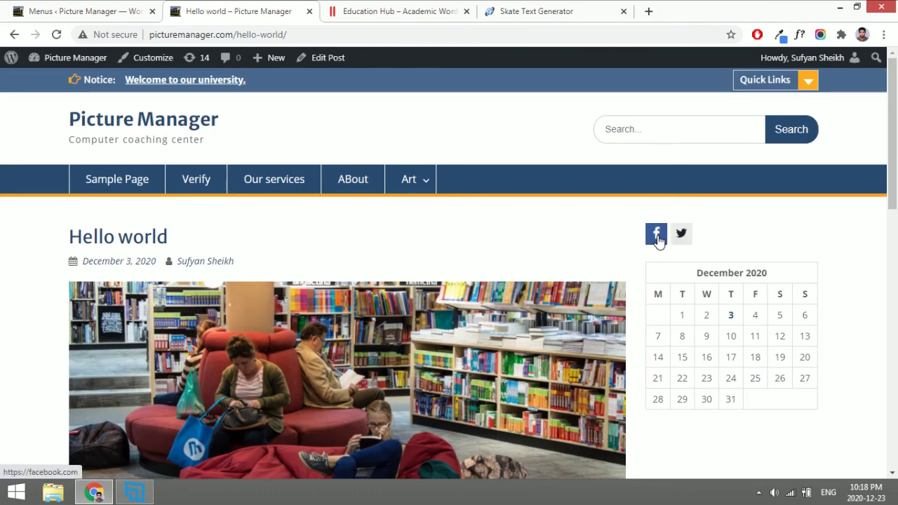
# In the Customizer, tick Show Social Icons under Theme Options > Header Options and publish.
pyautogui.click(143, 60)
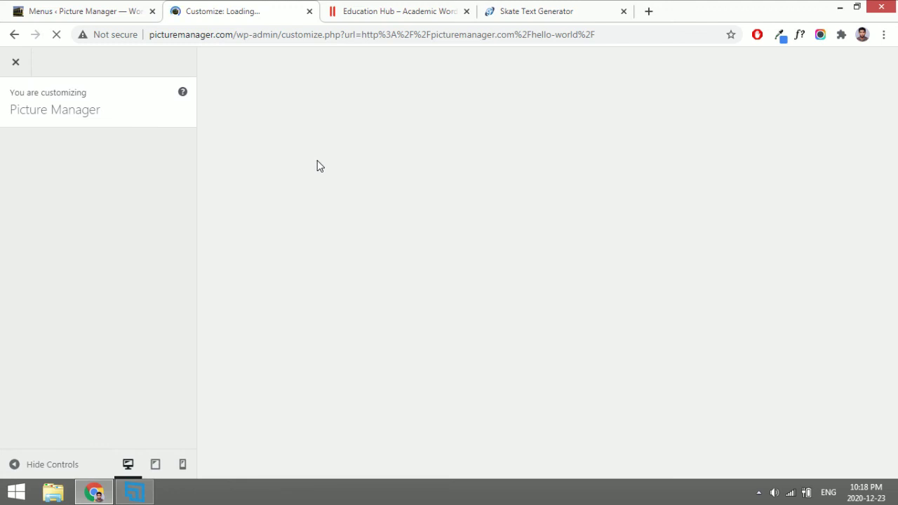
pyautogui.click(24, 7)
pyautogui.scroll(-1, 417, 287)
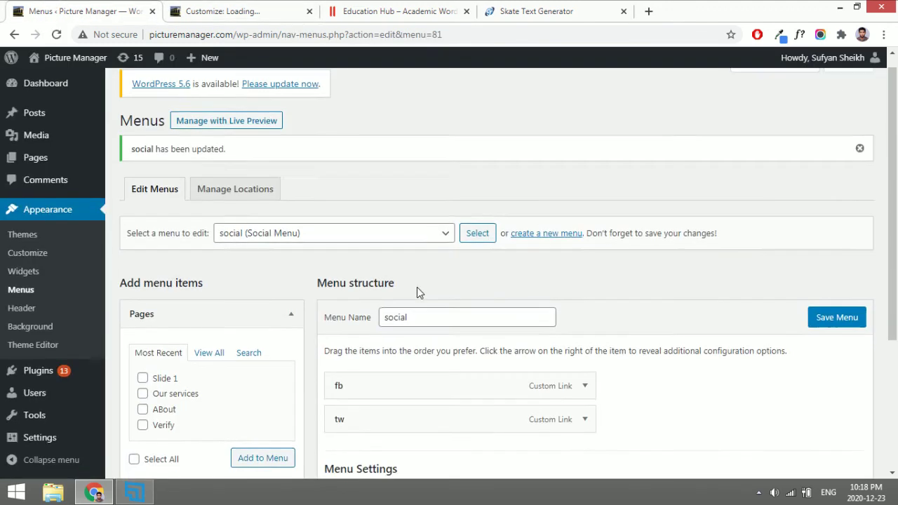
pyautogui.click(246, 8)
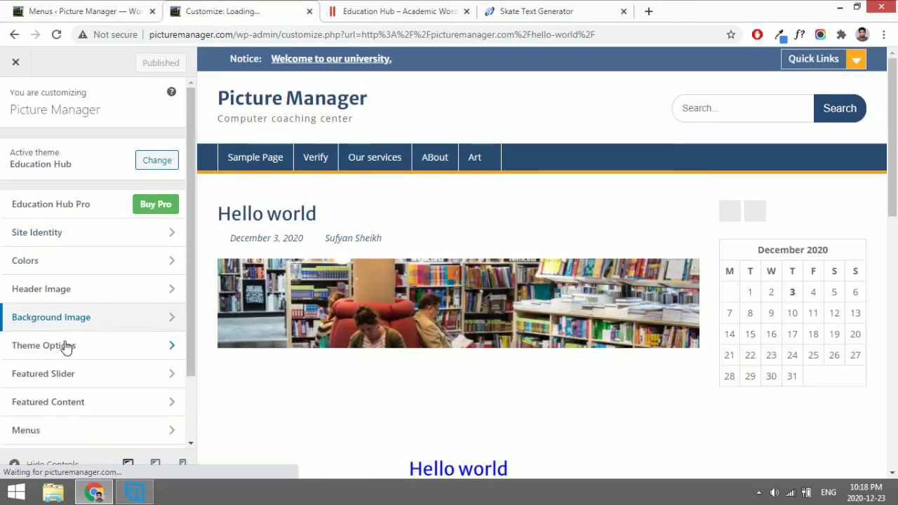
pyautogui.click(65, 346)
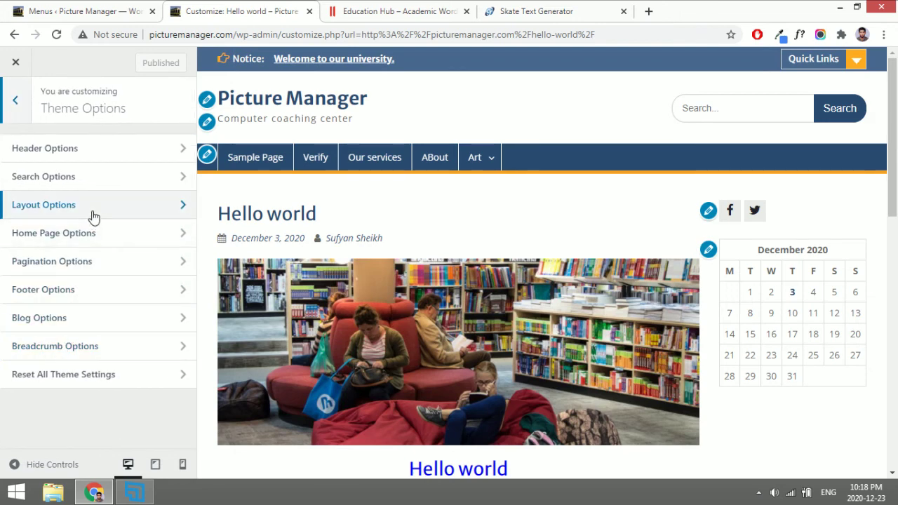
pyautogui.click(100, 153)
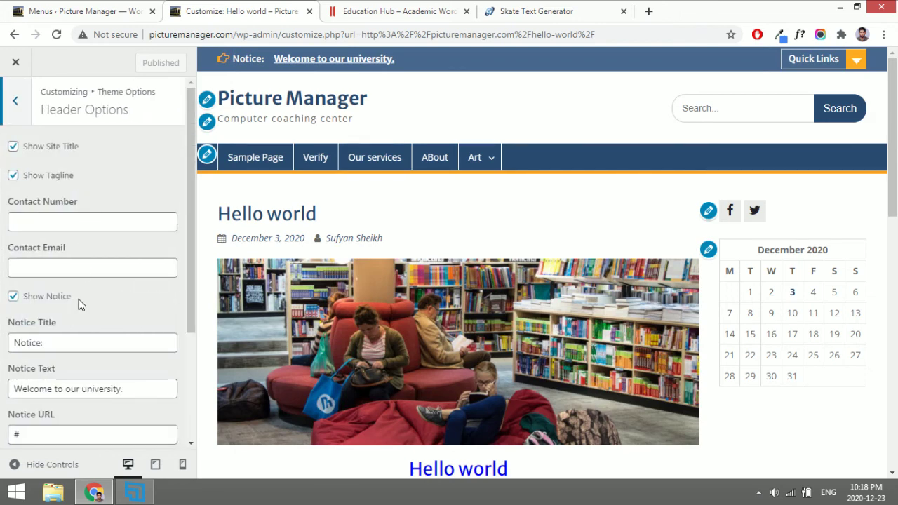
pyautogui.scroll(-3, 79, 304)
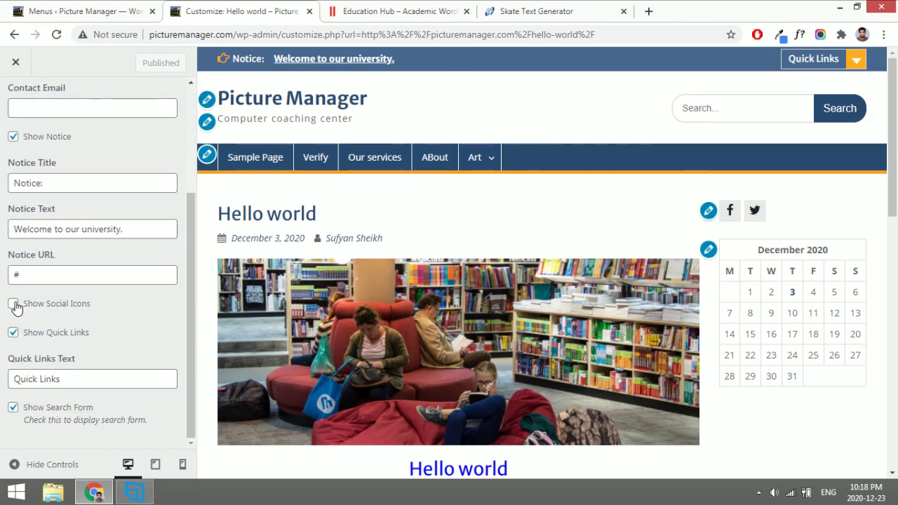
pyautogui.click(14, 304)
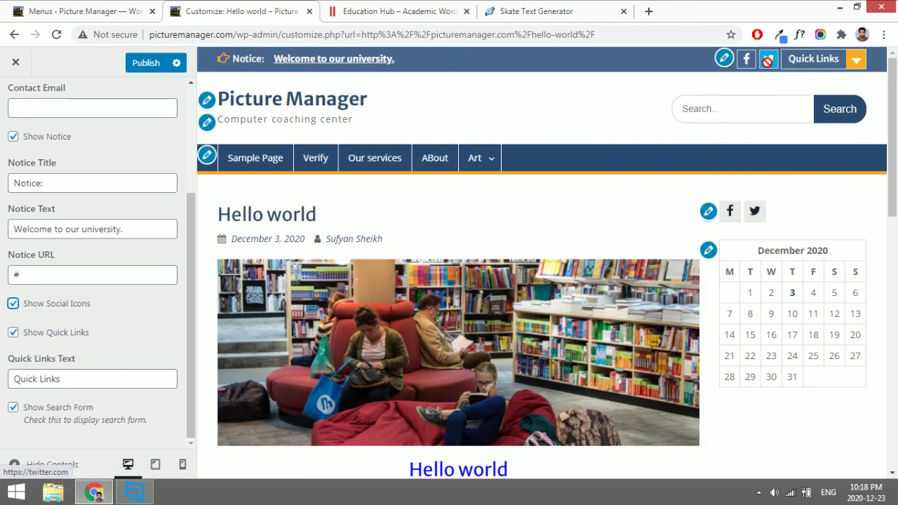
pyautogui.click(144, 67)
# Back out to the main Customizer panel and view the Education Hub demo's footer.
pyautogui.scroll(3, 63, 223)
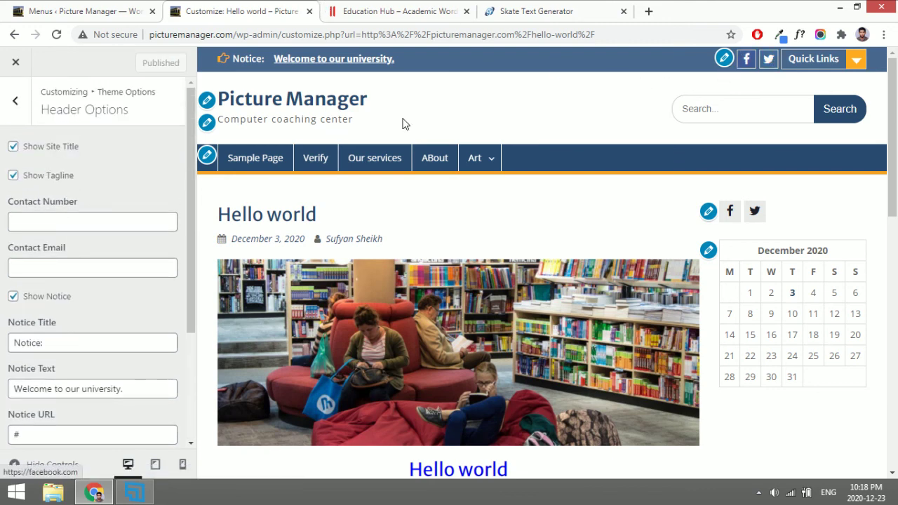
pyautogui.click(17, 105)
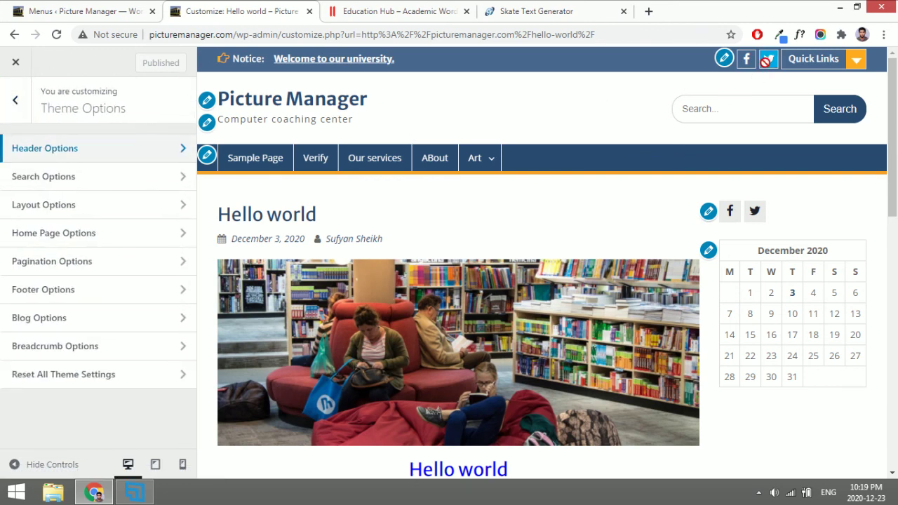
pyautogui.click(17, 94)
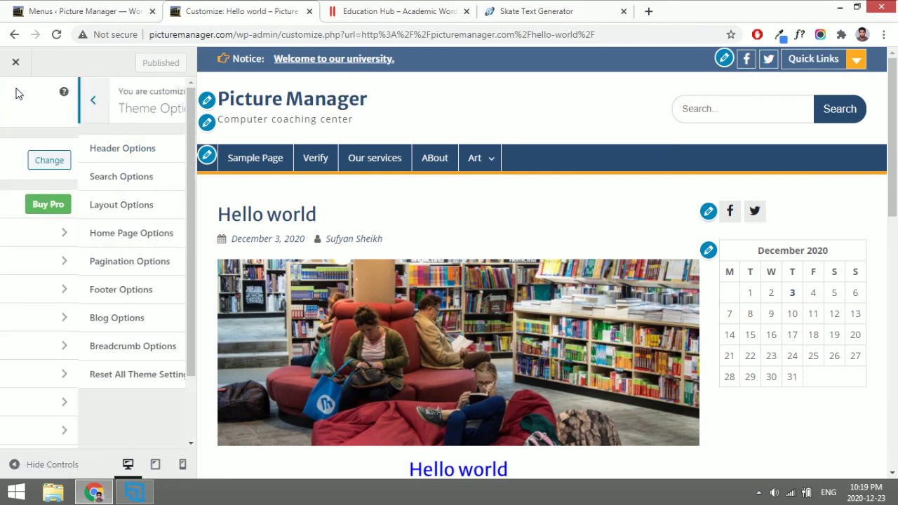
pyautogui.click(408, 5)
pyautogui.scroll(-4, 465, 228)
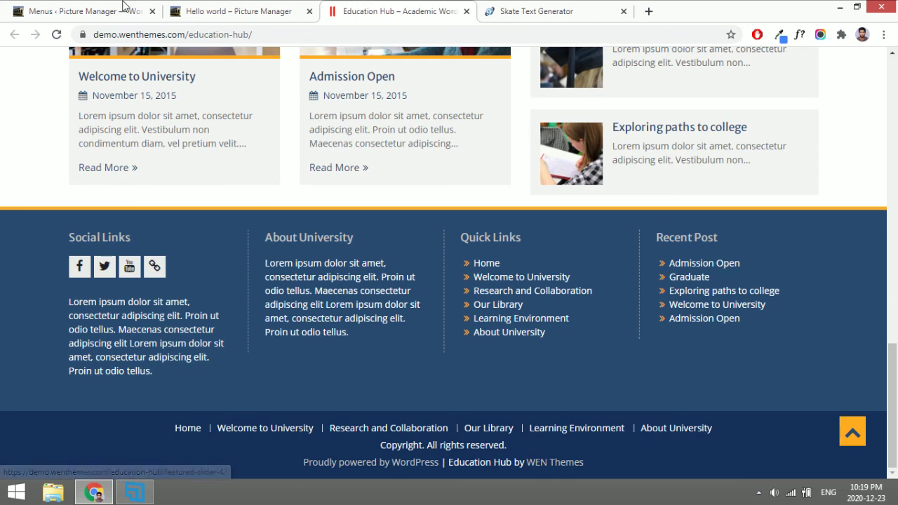
# Open Appearance > Widgets, compare with the Hello world post footer, and expand Footer Widget 1.
pyautogui.click(105, 10)
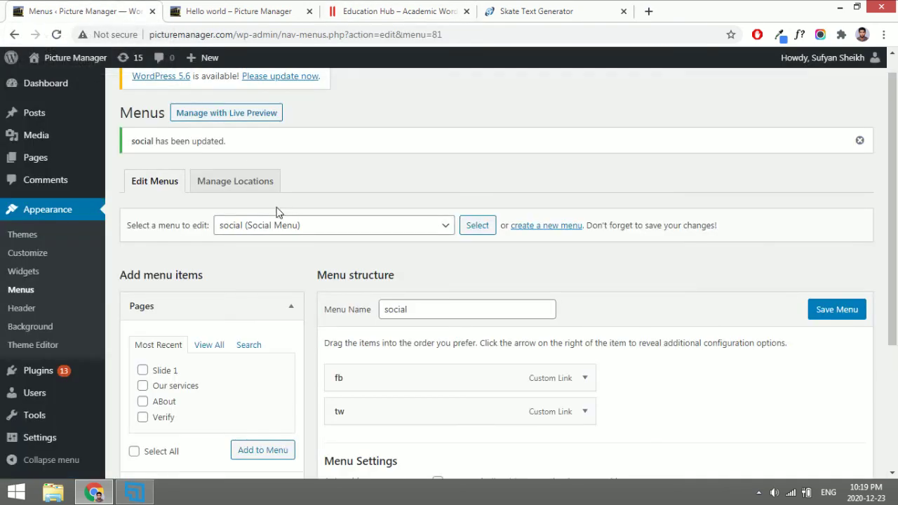
pyautogui.click(28, 270)
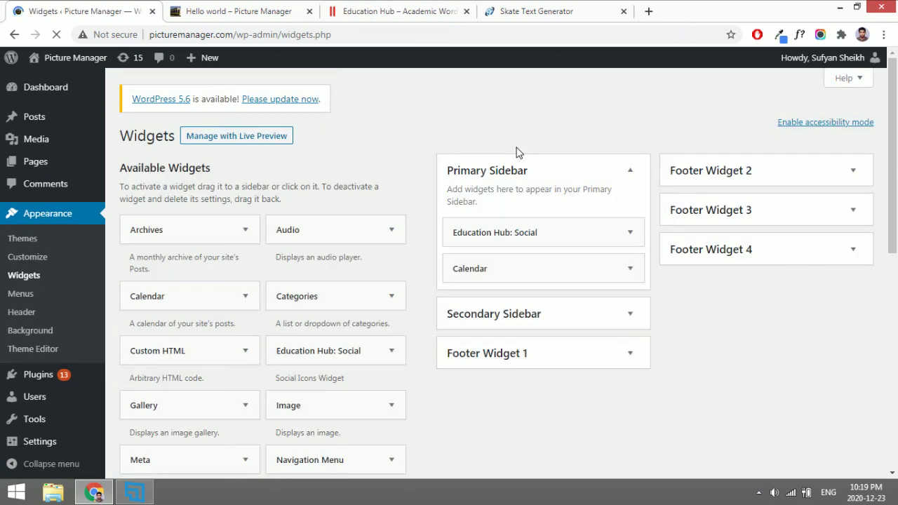
pyautogui.click(239, 10)
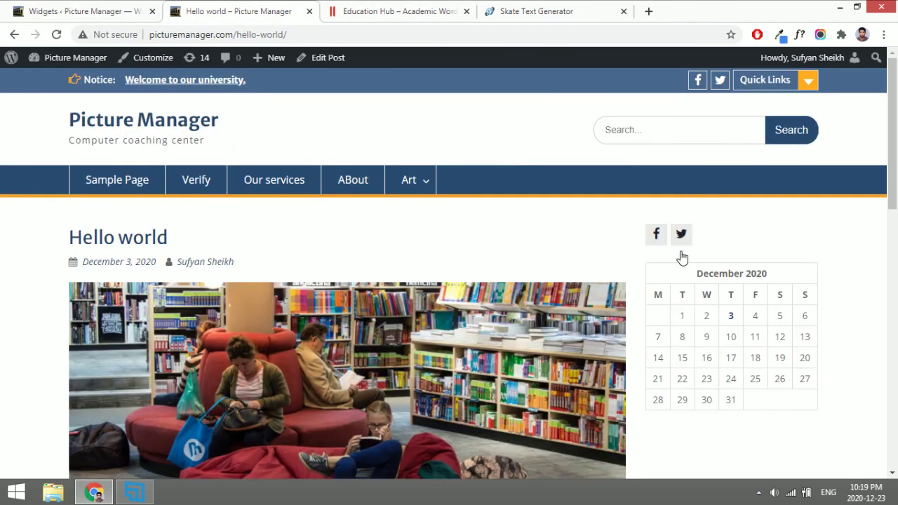
pyautogui.scroll(-1, 712, 364)
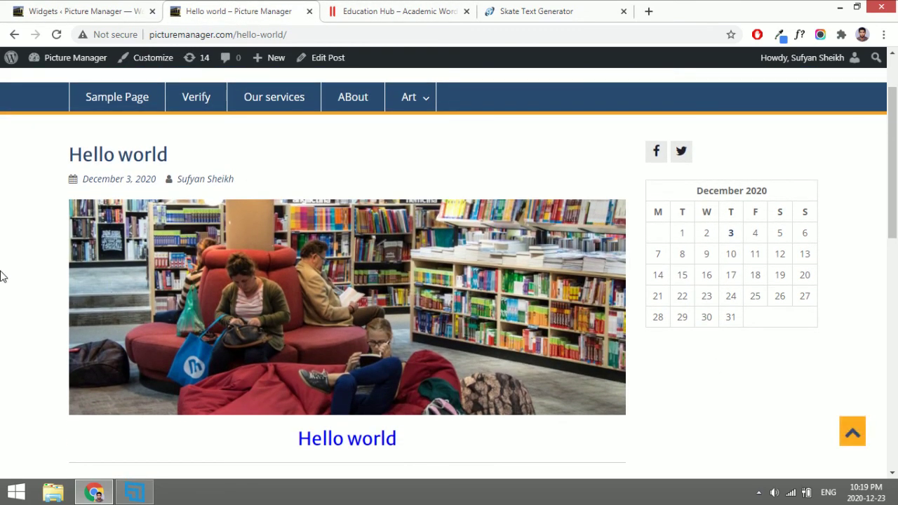
pyautogui.scroll(-15, 2, 276)
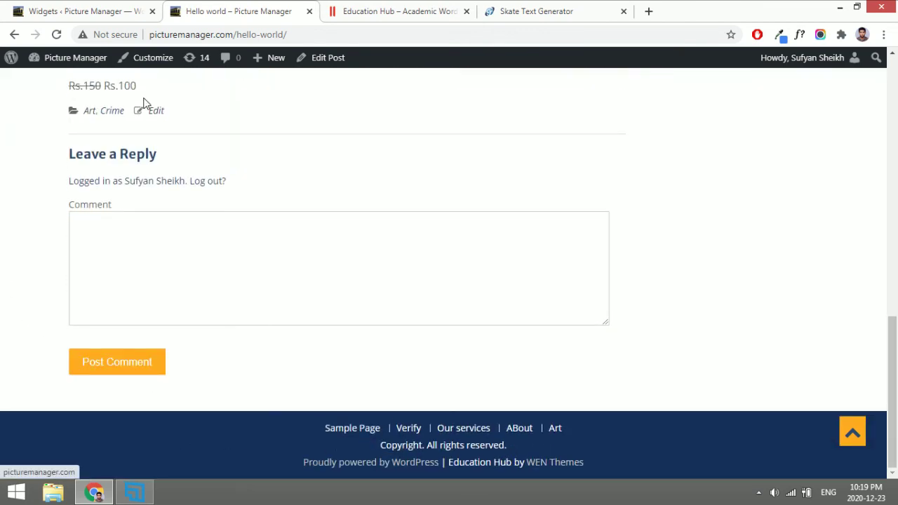
pyautogui.click(100, 7)
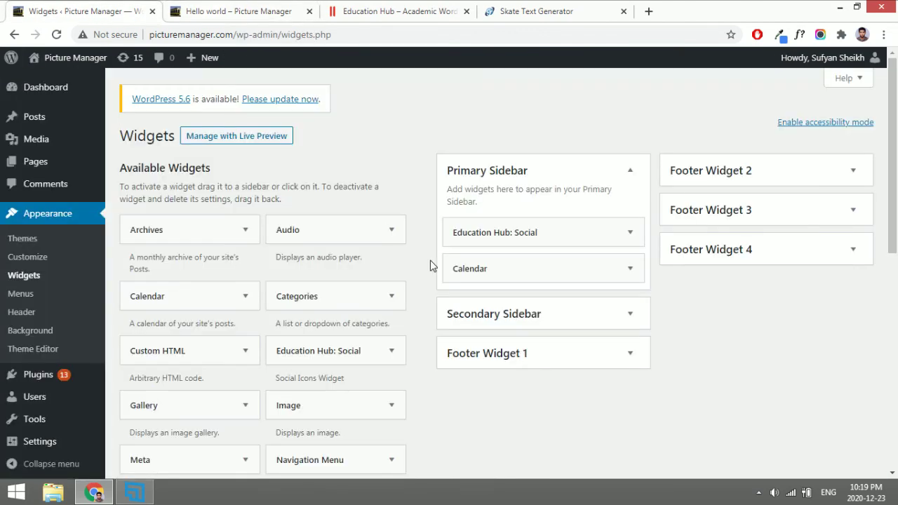
pyautogui.click(628, 170)
# Add a Calendar widget titled 'Calendar' to Footer Widget 1.
pyautogui.click(586, 253)
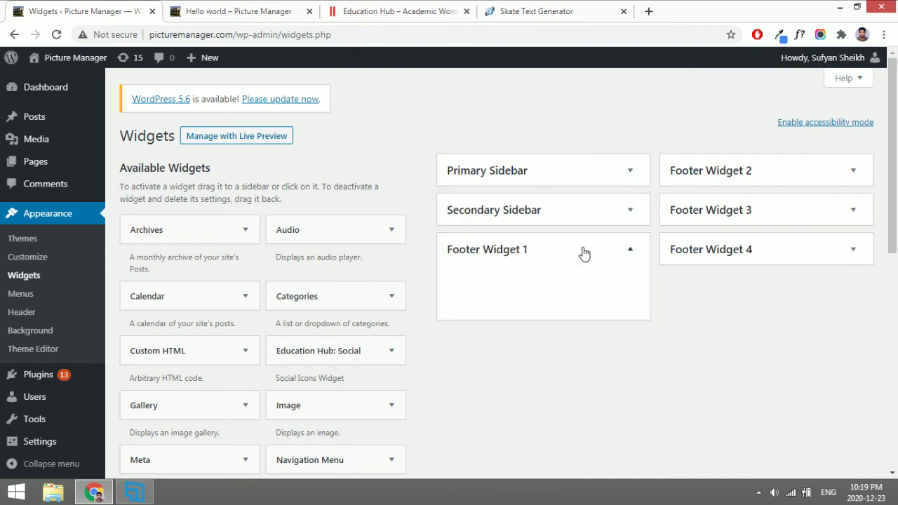
pyautogui.scroll(-1, 516, 363)
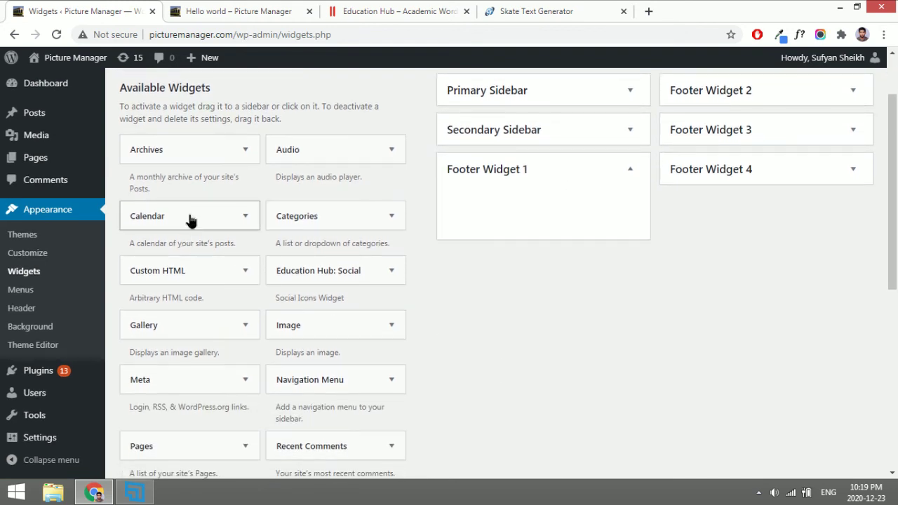
pyautogui.moveTo(191, 221); pyautogui.dragTo(526, 210)
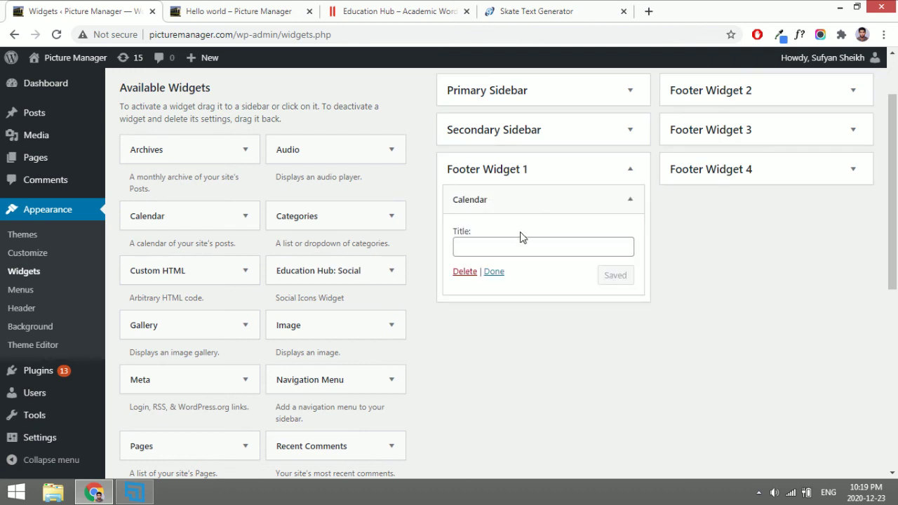
pyautogui.click(521, 247)
pyautogui.write('Calendar')
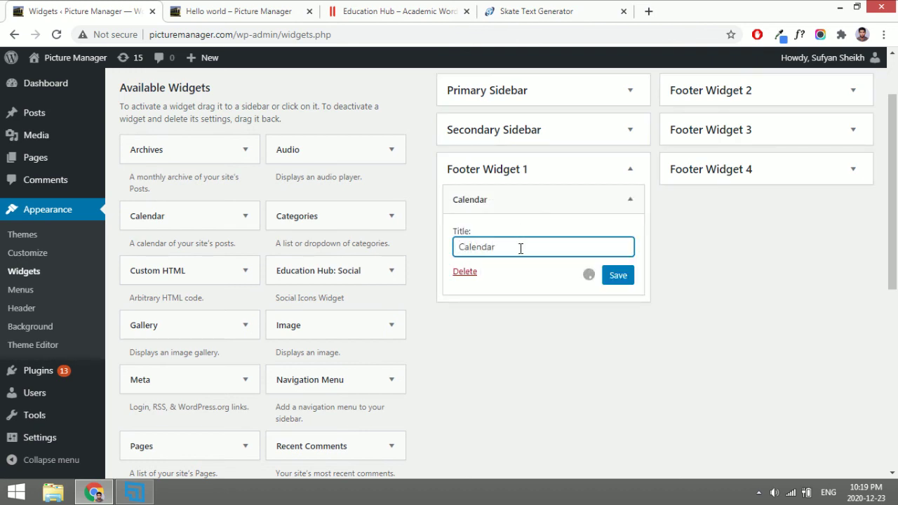
# Reload the Hello world post to confirm the calendar appears in the footer.
pyautogui.hotkey('ctrl', 'Tab')
pyautogui.press('F5')
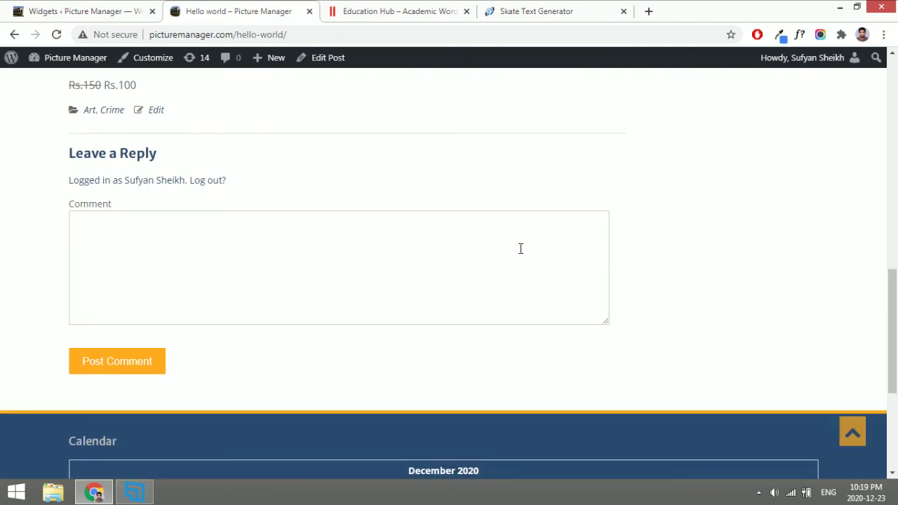
pyautogui.scroll(-3, 323, 354)
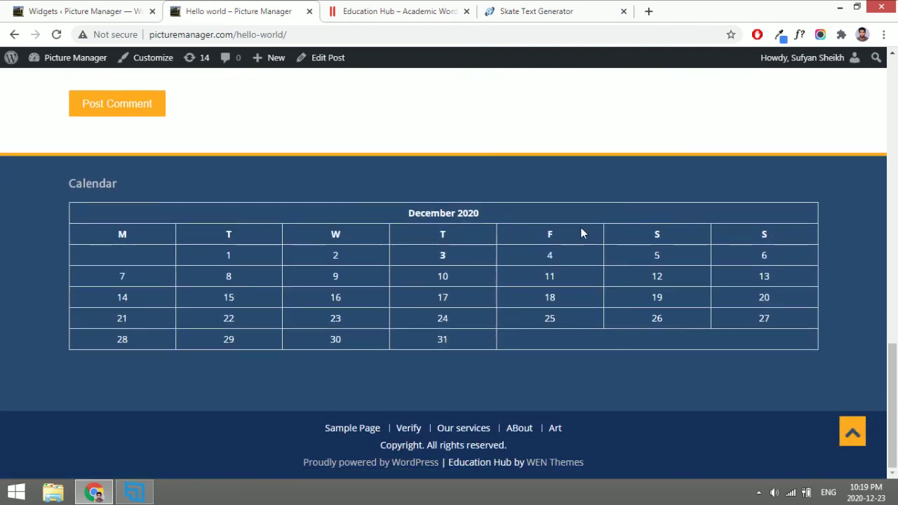
pyautogui.click(89, 5)
pyautogui.scroll(1, 699, 210)
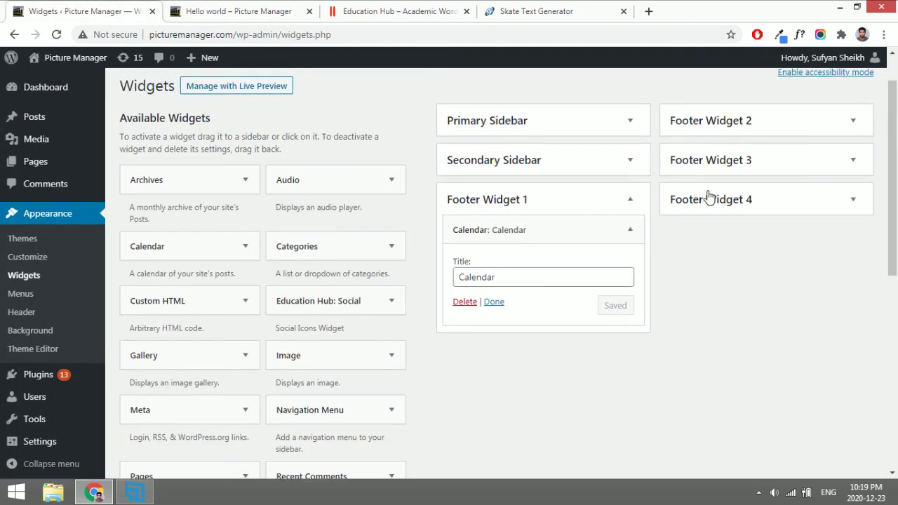
# Place the Education Hub: Social widget in Footer Widget 2.
pyautogui.click(743, 117)
pyautogui.click(741, 221)
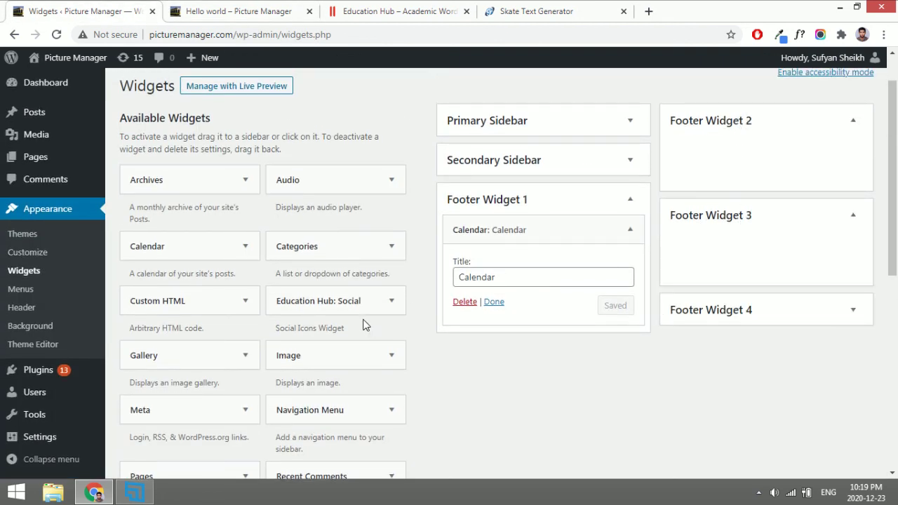
pyautogui.moveTo(325, 301); pyautogui.dragTo(758, 155)
pyautogui.click(746, 154)
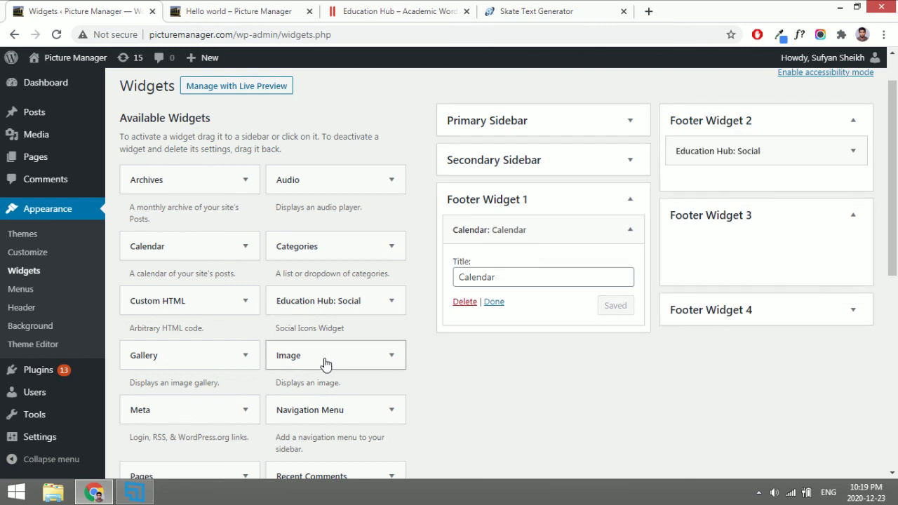
# Add an Image widget showing the Haysky pricing image to Footer Widget 3.
pyautogui.moveTo(325, 363); pyautogui.dragTo(764, 250)
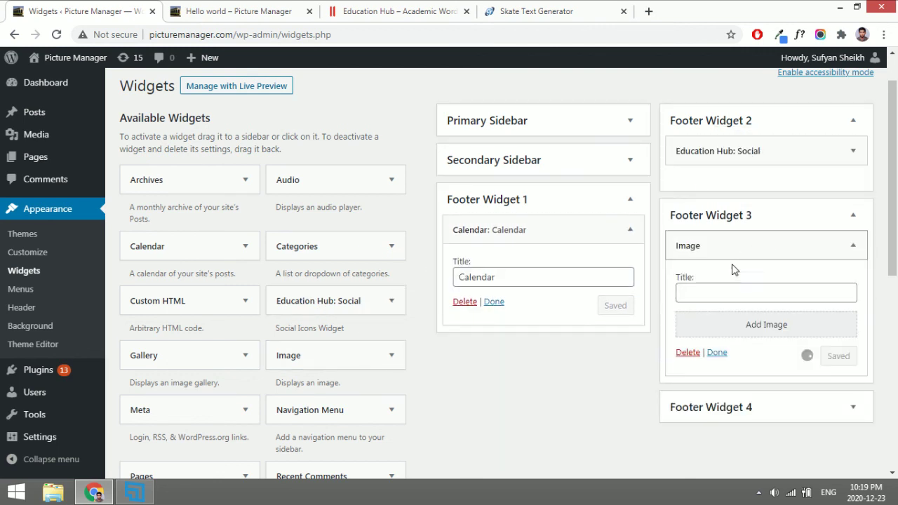
pyautogui.click(718, 327)
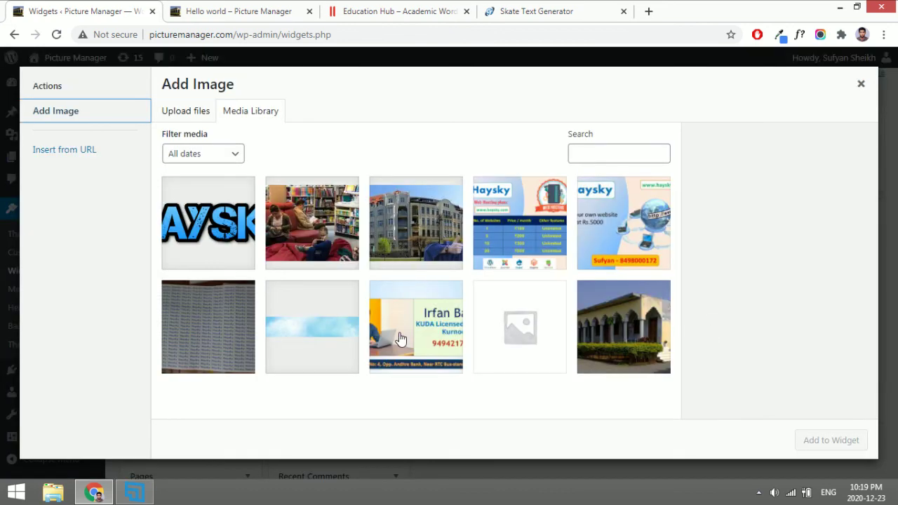
pyautogui.click(520, 231)
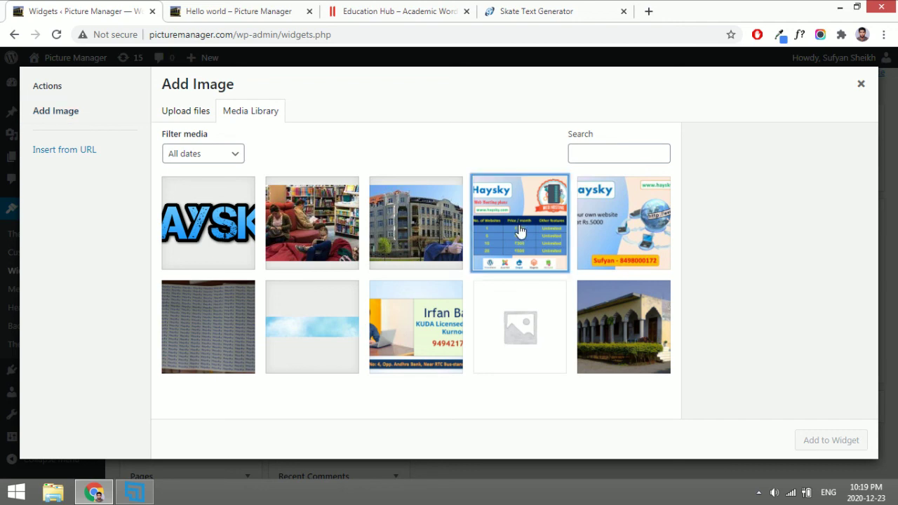
pyautogui.click(822, 444)
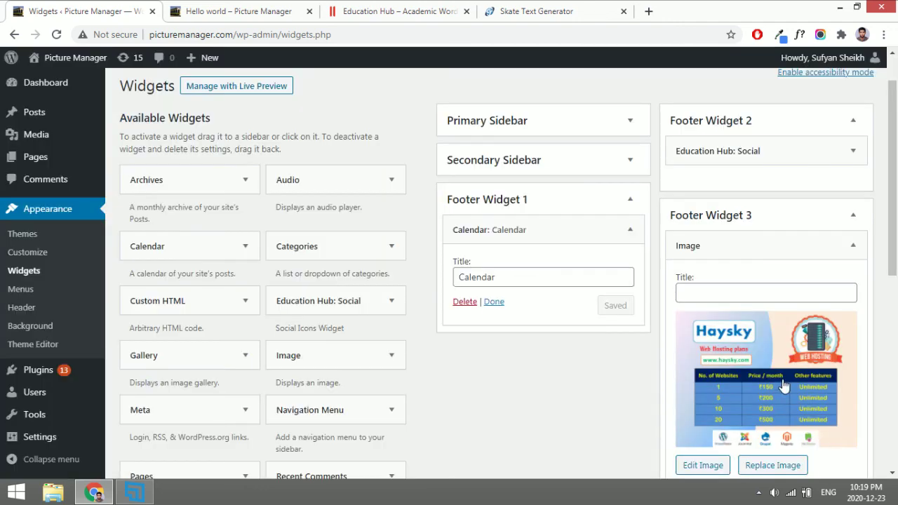
pyautogui.scroll(-2, 783, 351)
pyautogui.scroll(-1, 709, 407)
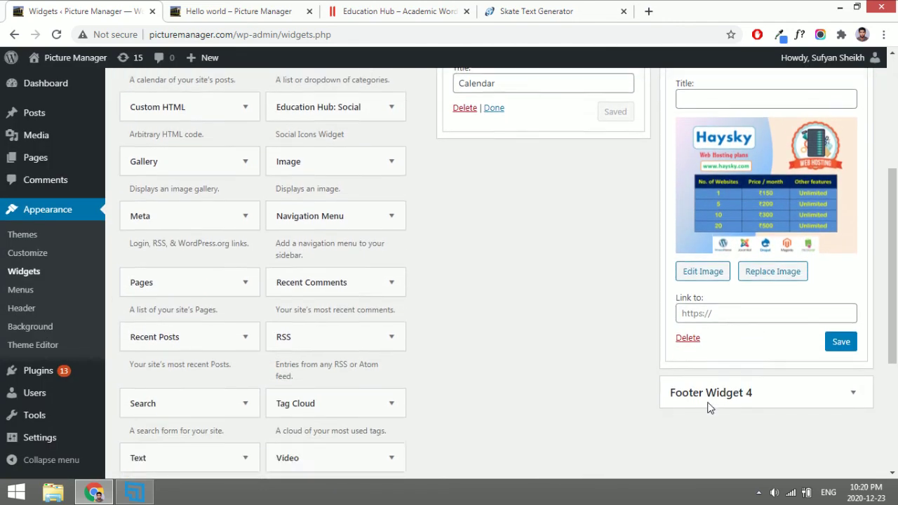
pyautogui.scroll(-2, 709, 407)
pyautogui.click(696, 214)
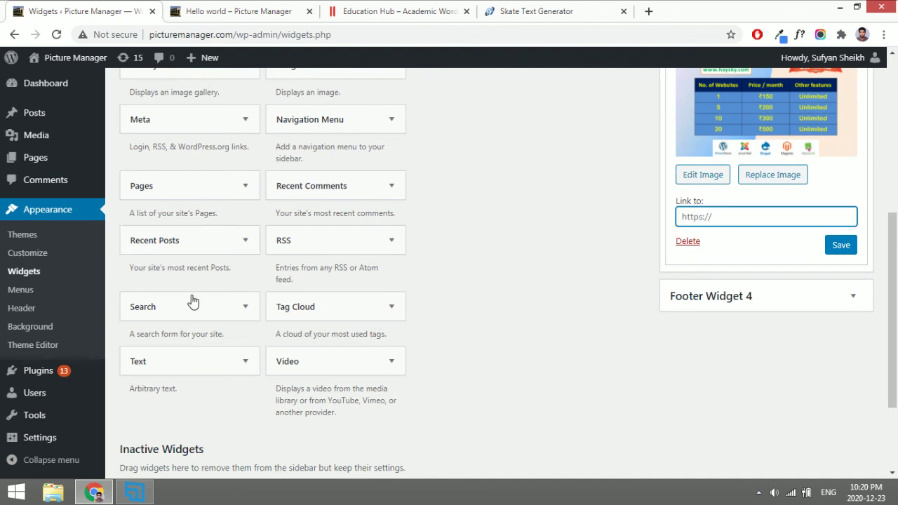
# Add a Recent Posts widget titled 'fcgvbhjnkm' to Footer Widget 4 and save the widgets.
pyautogui.moveTo(200, 245); pyautogui.dragTo(706, 312)
pyautogui.click(721, 374)
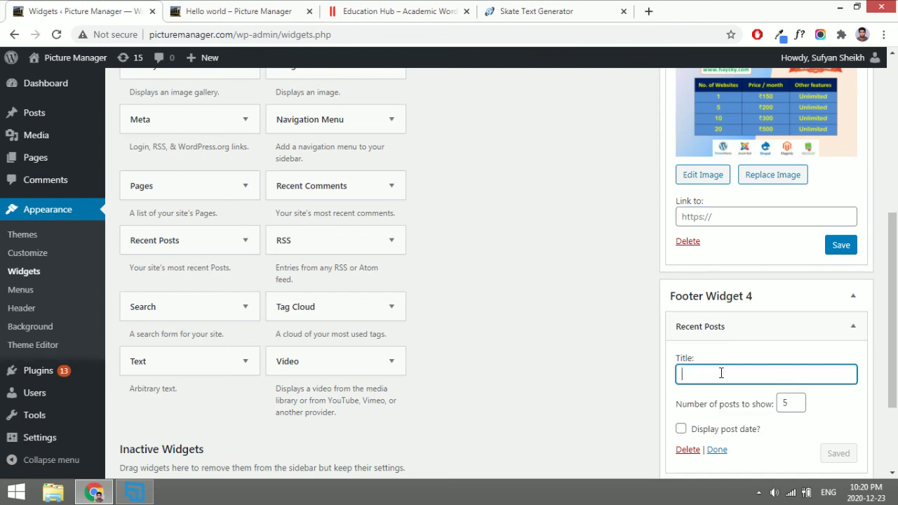
pyautogui.write('fcgvbhjnkm')
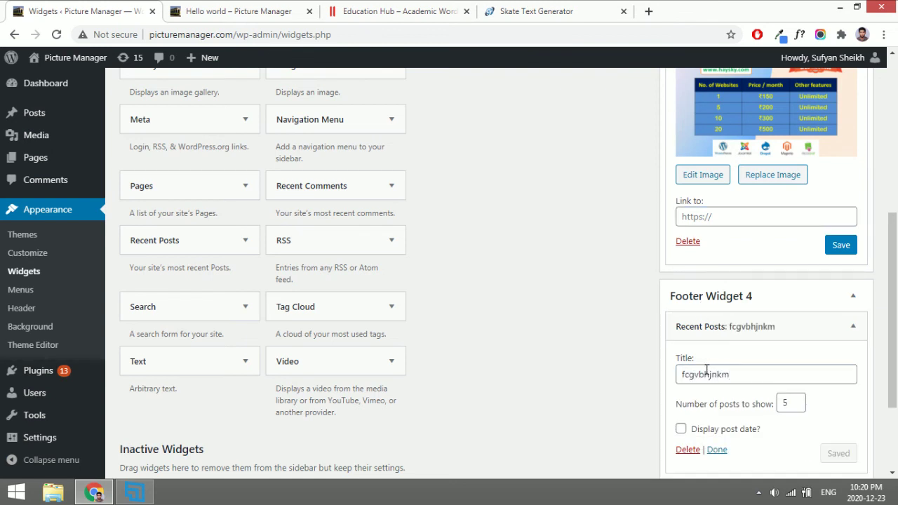
pyautogui.scroll(-1, 745, 379)
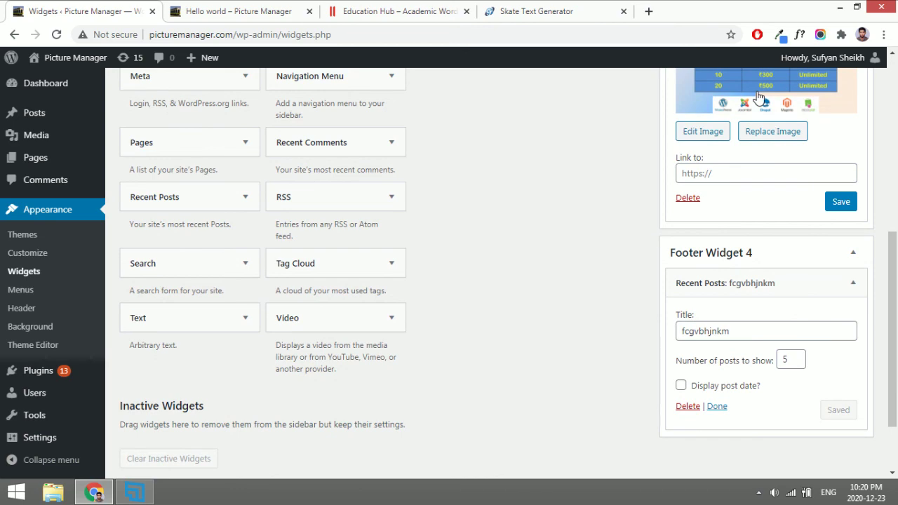
pyautogui.click(839, 204)
pyautogui.scroll(3, 835, 206)
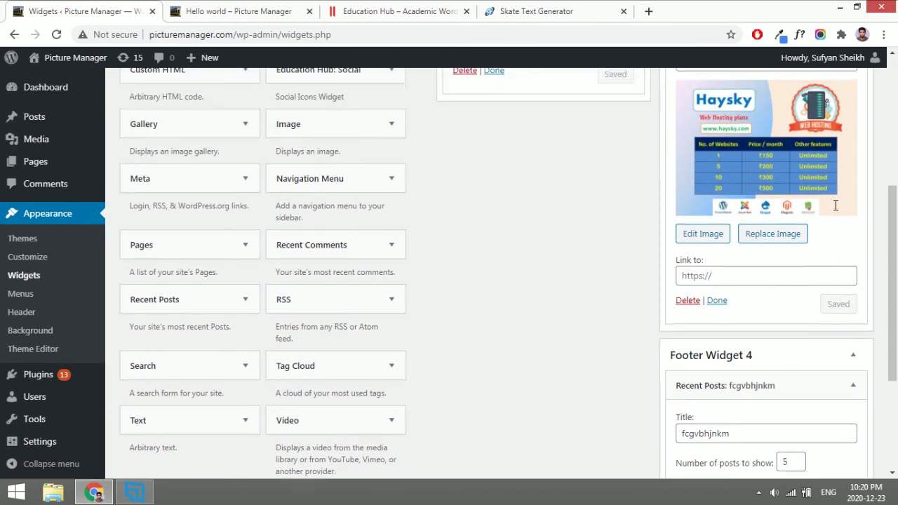
pyautogui.scroll(3, 836, 206)
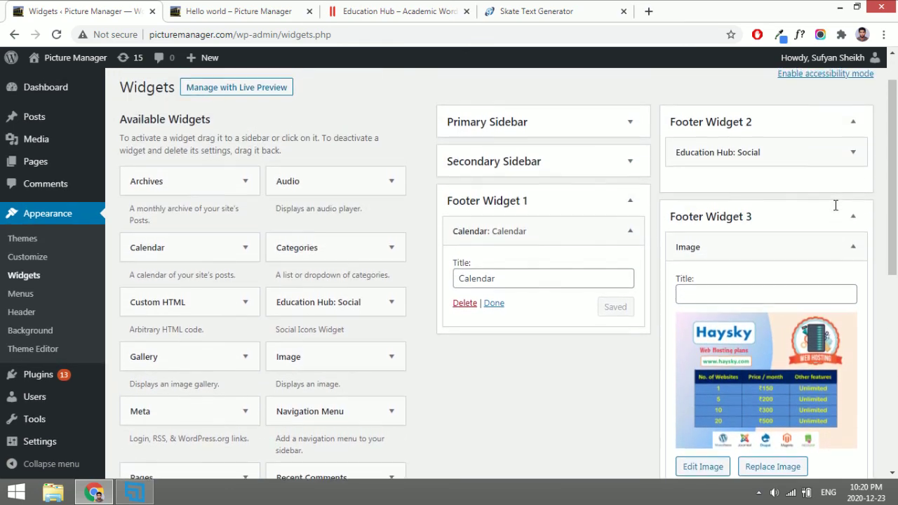
# Reload the Hello world post to view the calendar, social icons, Haysky image and recent posts footer.
pyautogui.click(822, 152)
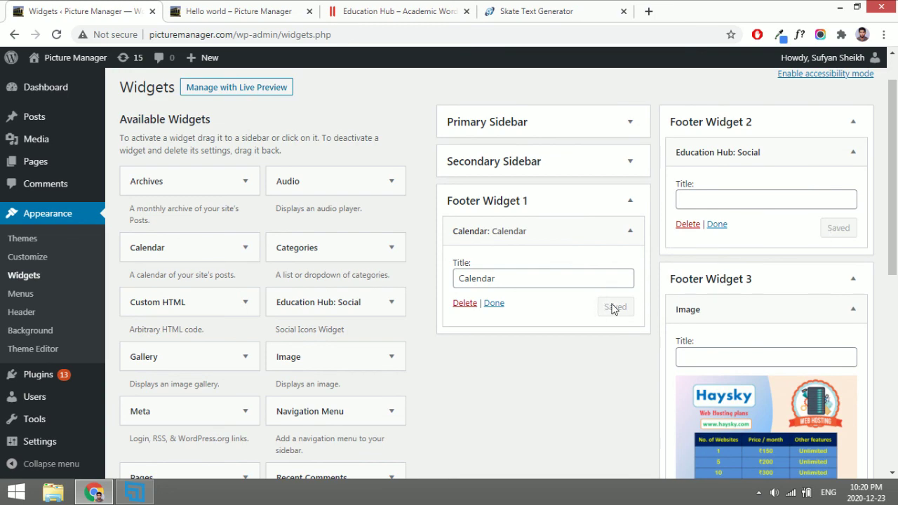
pyautogui.click(228, 7)
pyautogui.press('F5')
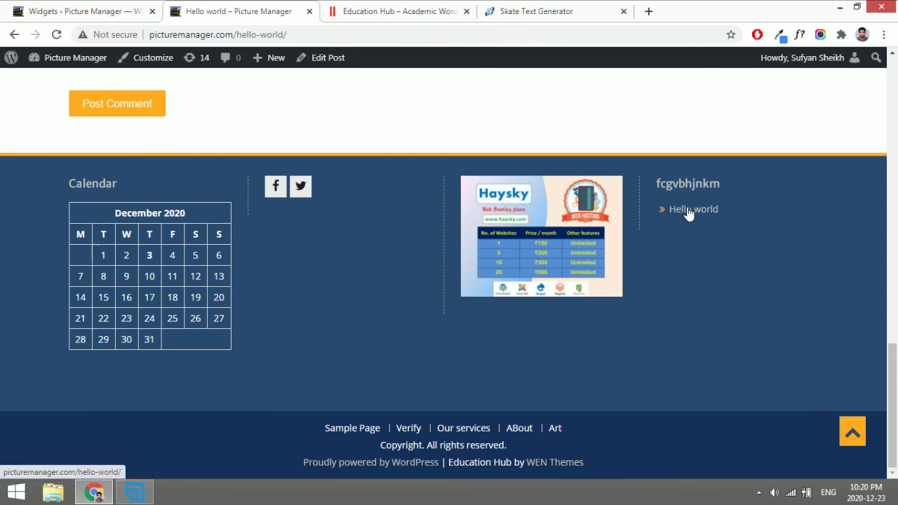
pyautogui.scroll(15, 406, 283)
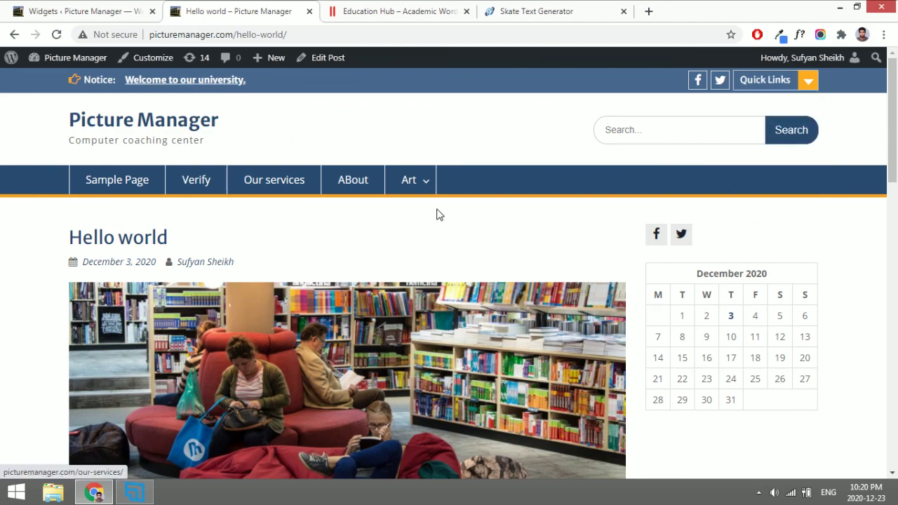
pyautogui.scroll(-20, 465, 279)
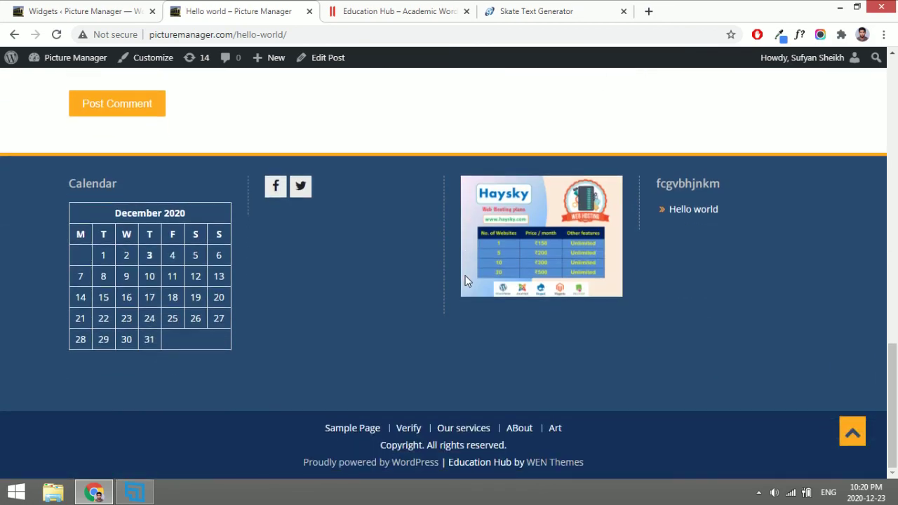
pyautogui.scroll(20, 241, 419)
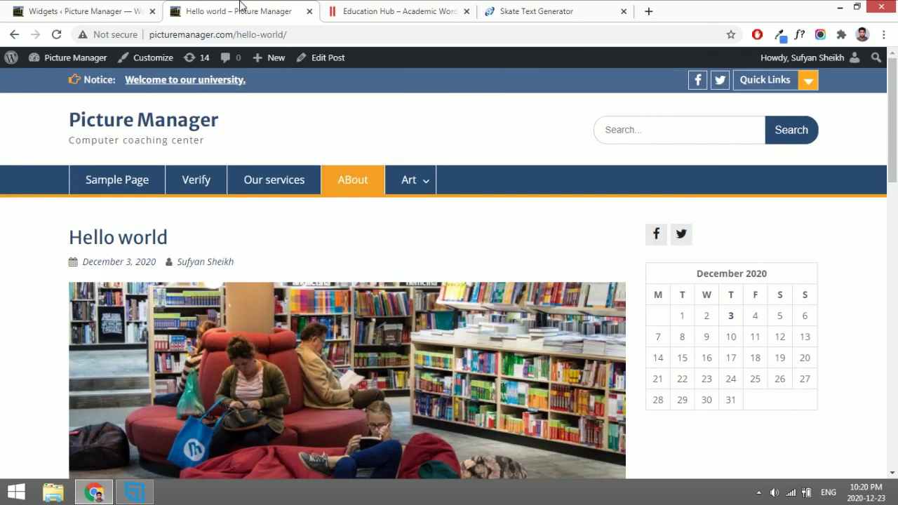
pyautogui.click(116, 8)
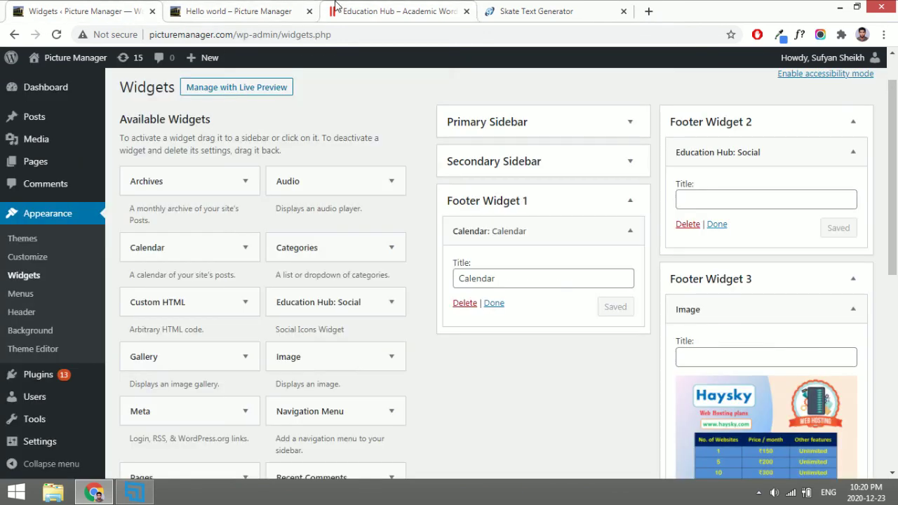
pyautogui.click(211, 6)
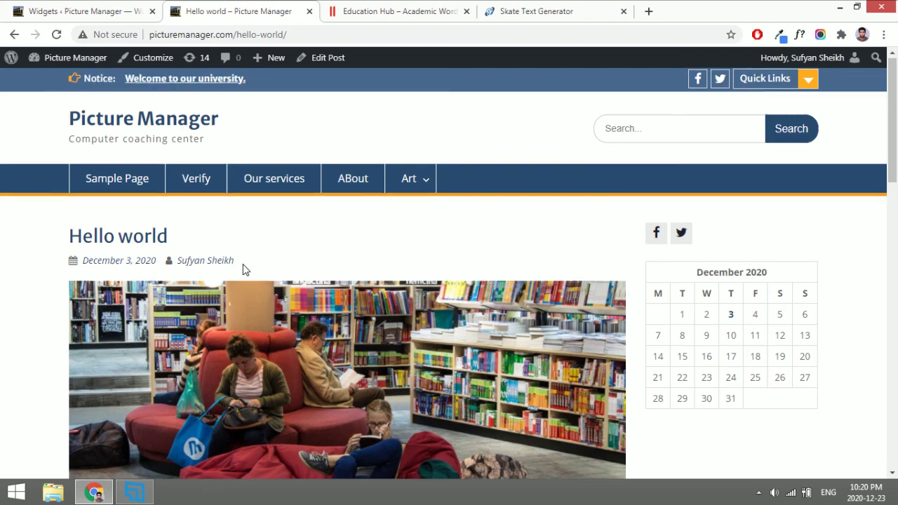
pyautogui.scroll(-15, 243, 271)
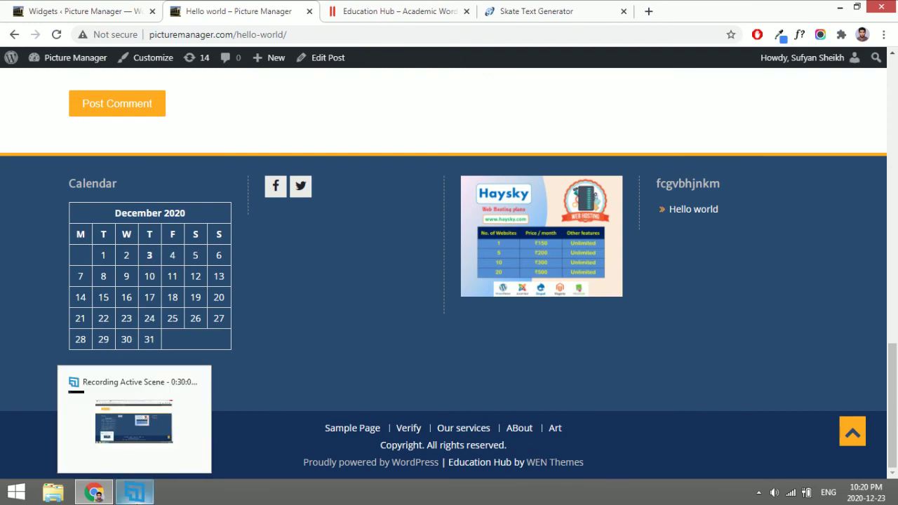